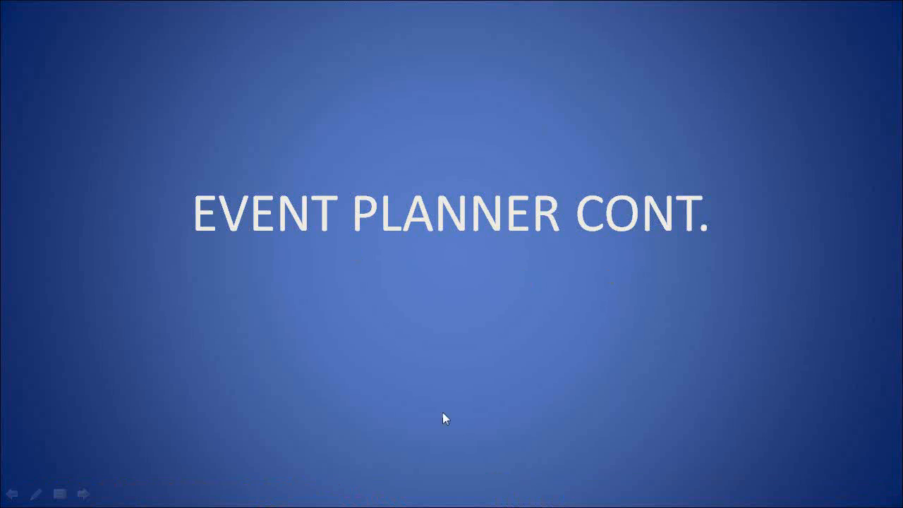
# End the PowerPoint slideshow and switch to the Instant App Wizard reseller page in Firefox
pyautogui.click(592, 310)
pyautogui.click(593, 310)
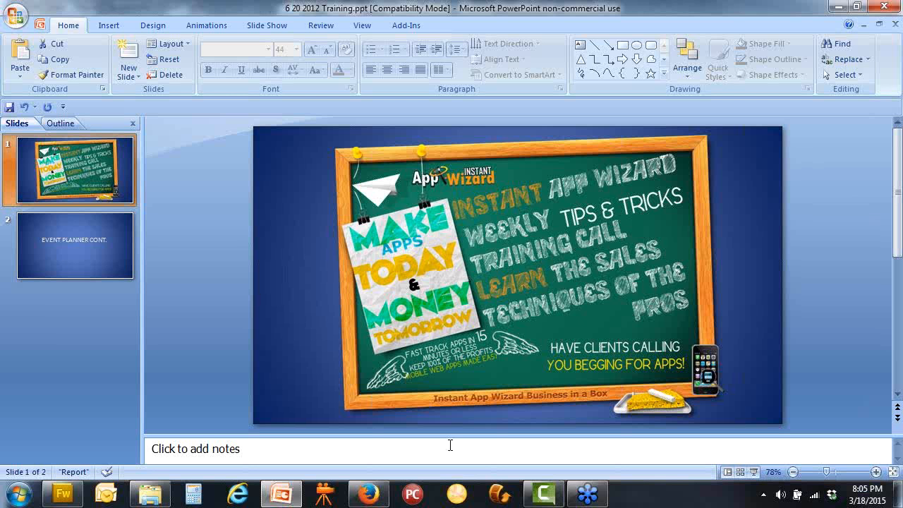
pyautogui.click(384, 500)
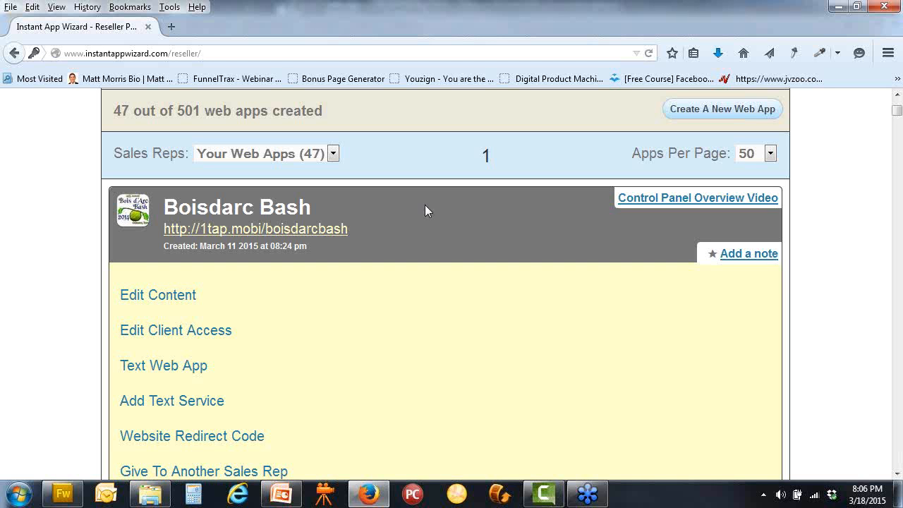
# Open Boisdarc Bash's content editor and expand, then collapse, the Home Page section
pyautogui.click(181, 302)
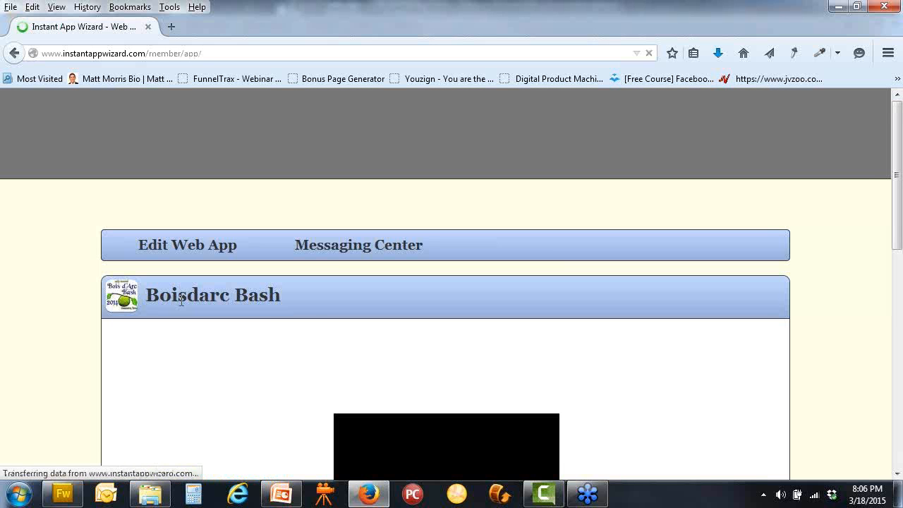
pyautogui.click(549, 355)
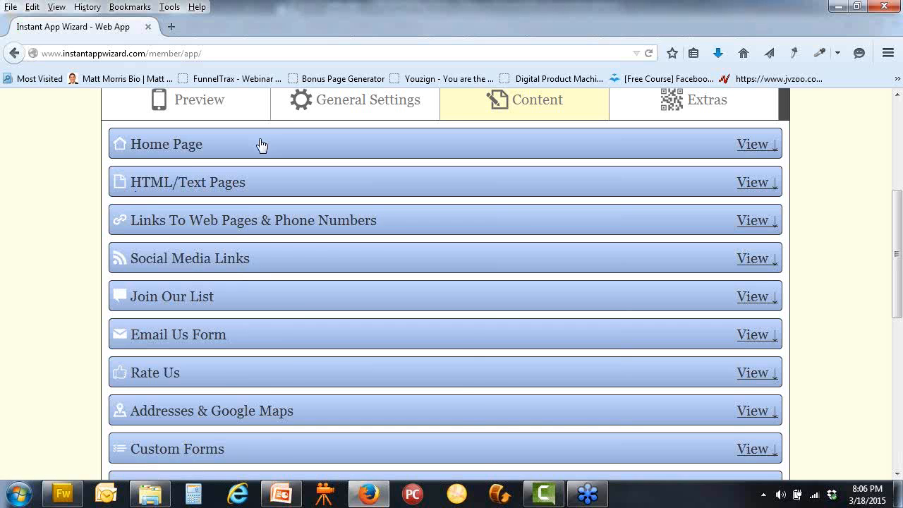
pyautogui.click(261, 144)
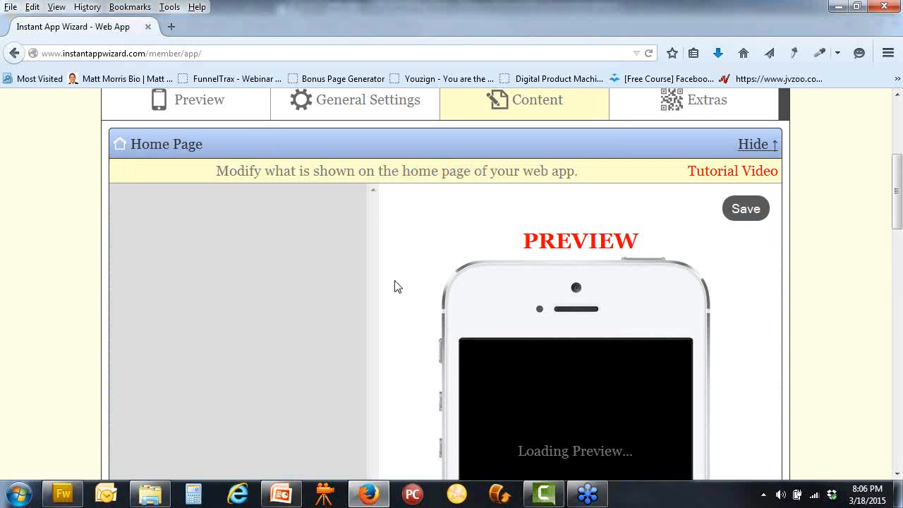
pyautogui.click(436, 149)
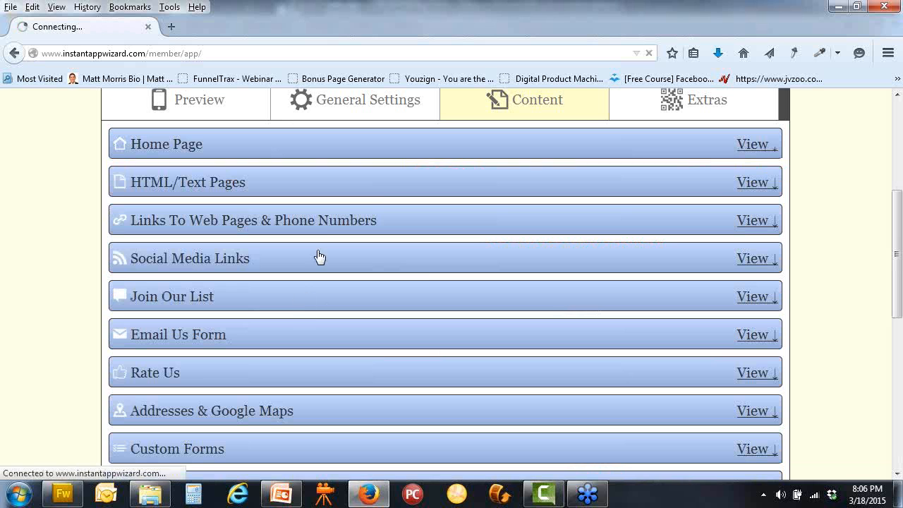
# Look through the Links To Web Pages & Phone Numbers section, then collapse it
pyautogui.click(321, 221)
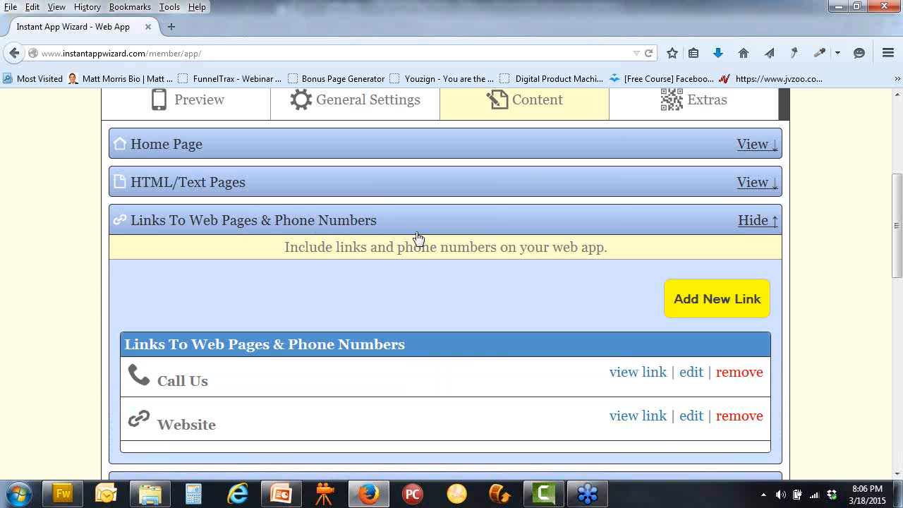
pyautogui.scroll(-3, 433, 399)
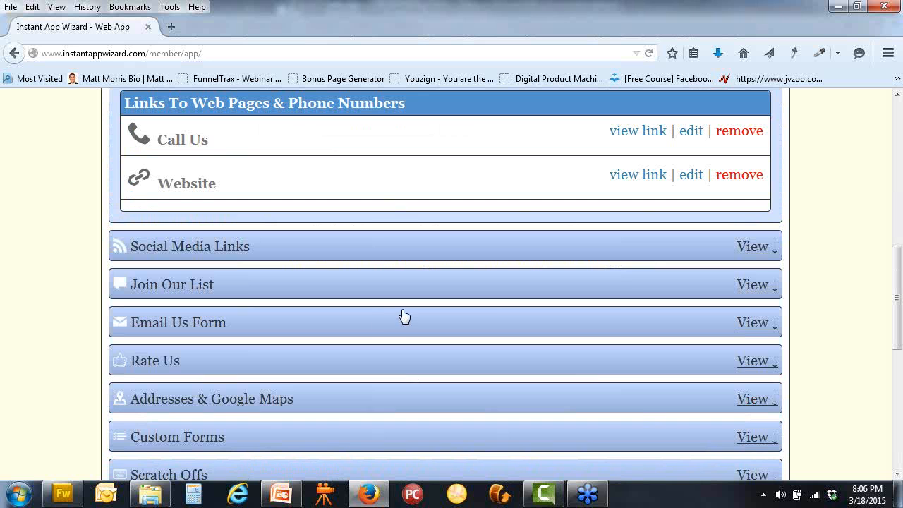
pyautogui.scroll(-2, 356, 273)
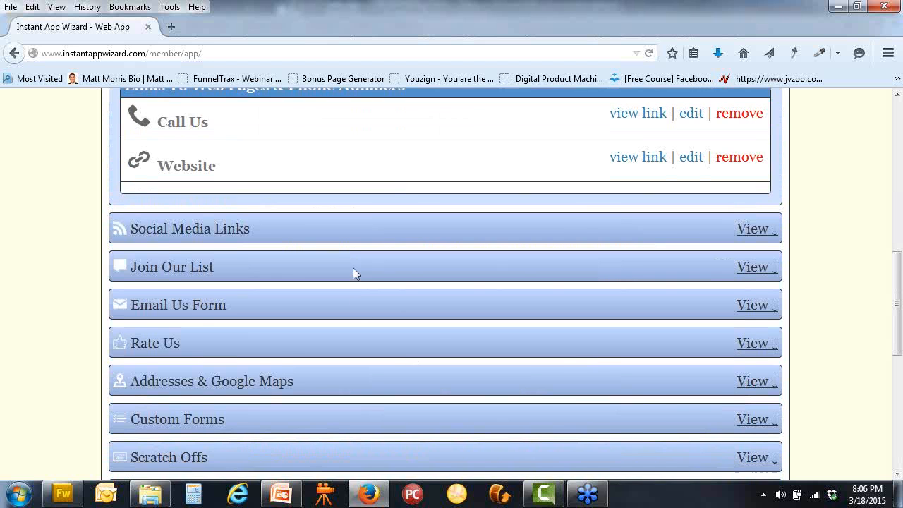
pyautogui.scroll(2, 356, 274)
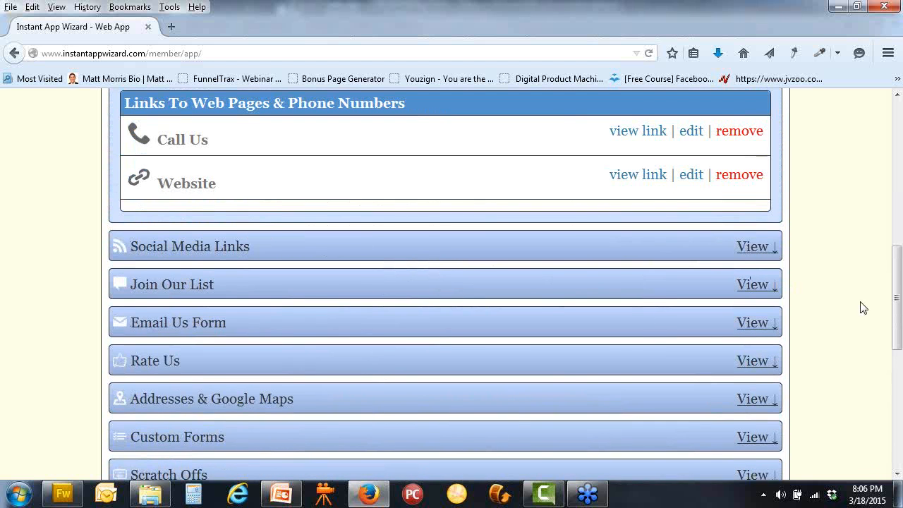
pyautogui.scroll(3, 857, 303)
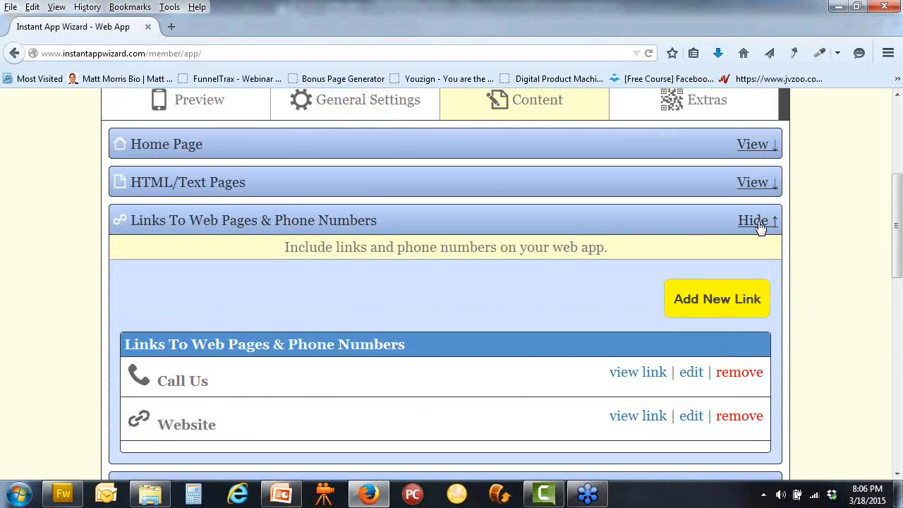
pyautogui.click(756, 221)
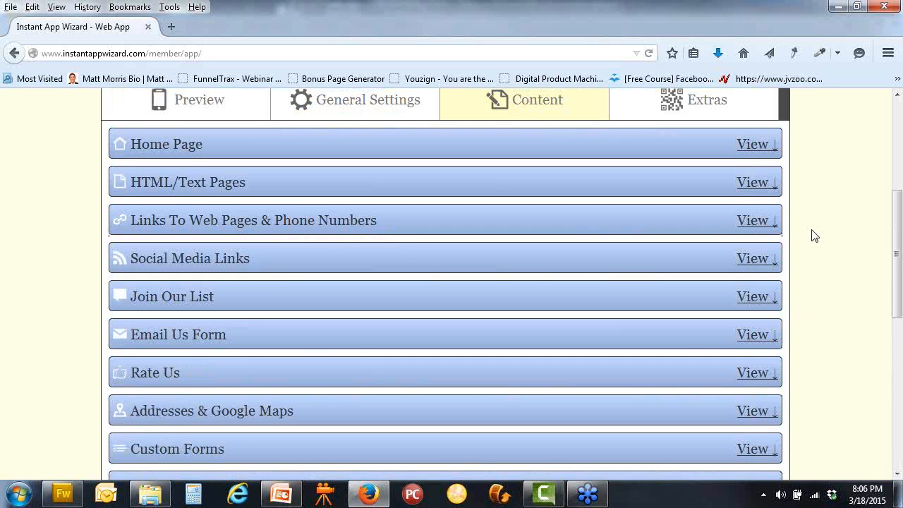
pyautogui.scroll(-3, 814, 235)
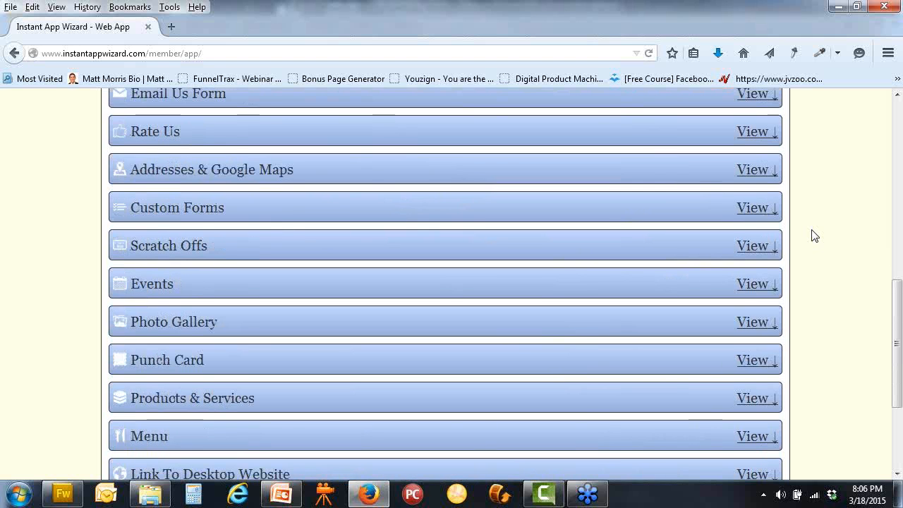
pyautogui.scroll(-1, 814, 235)
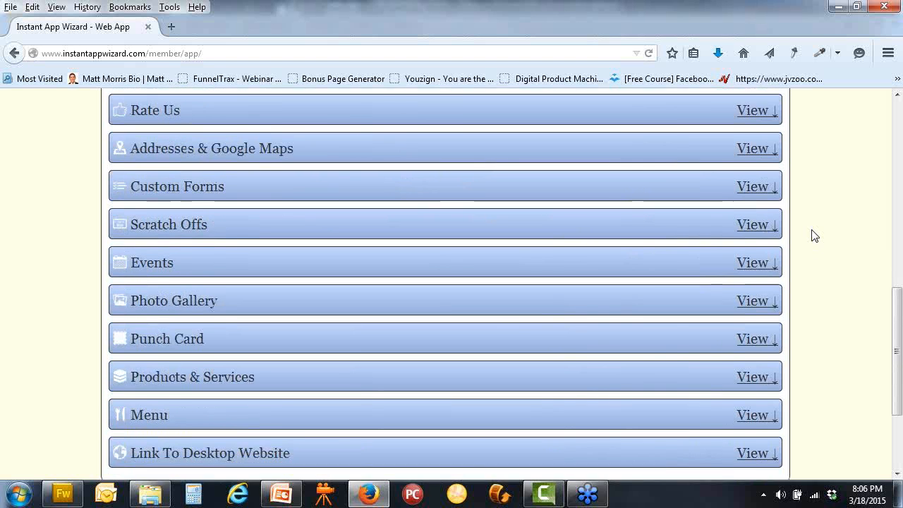
pyautogui.scroll(4, 815, 236)
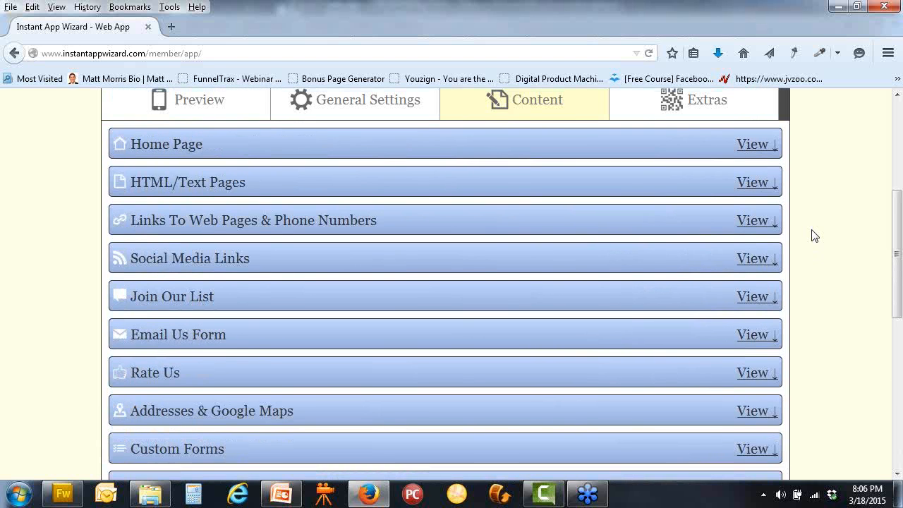
pyautogui.click(344, 105)
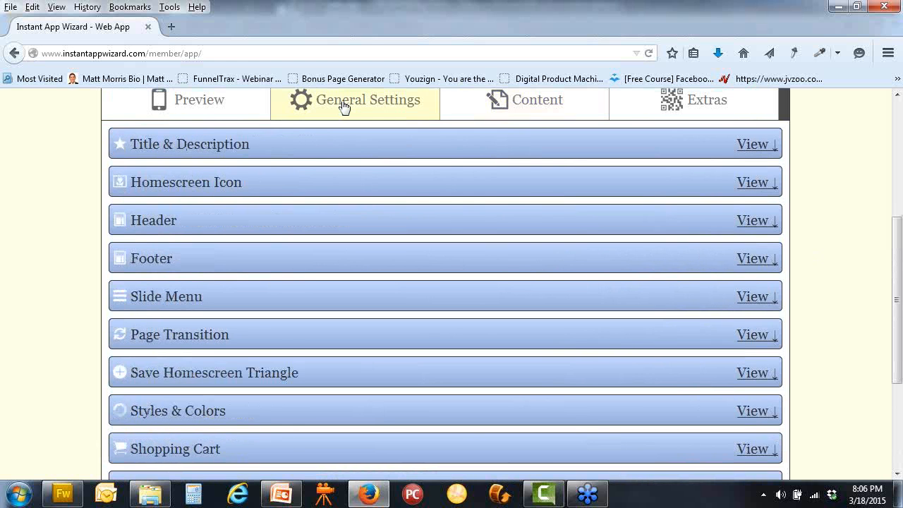
# Append ' Commerce Texas 75428' to the app title and select the title and description text
pyautogui.click(755, 146)
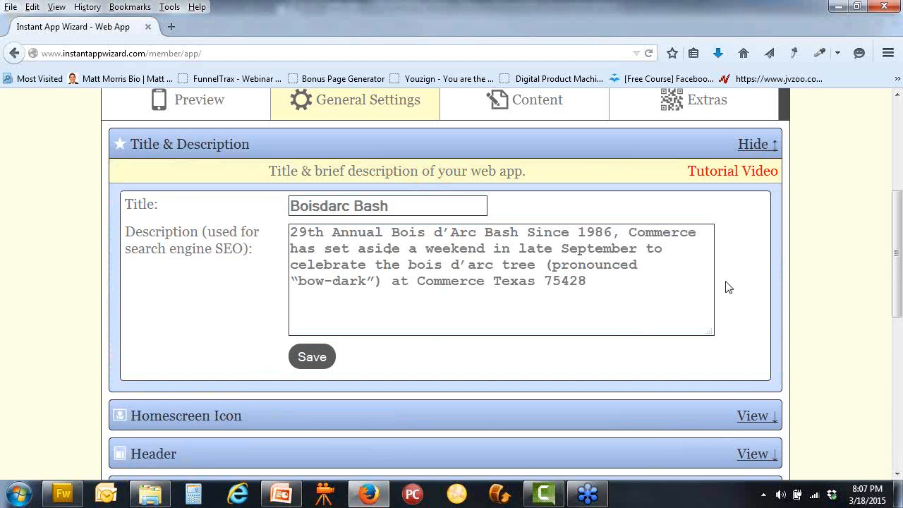
pyautogui.click(463, 203)
pyautogui.write('Commerce')
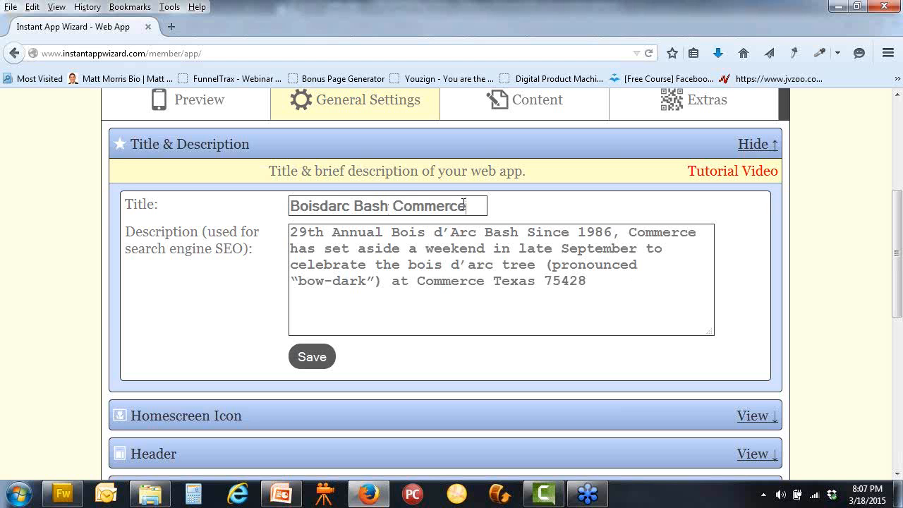
pyautogui.write(' Texas')
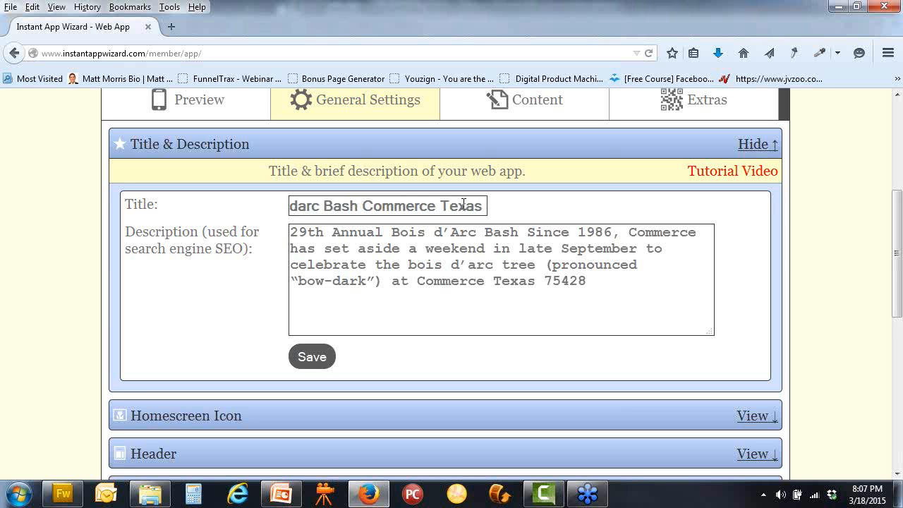
pyautogui.write(' 75428')
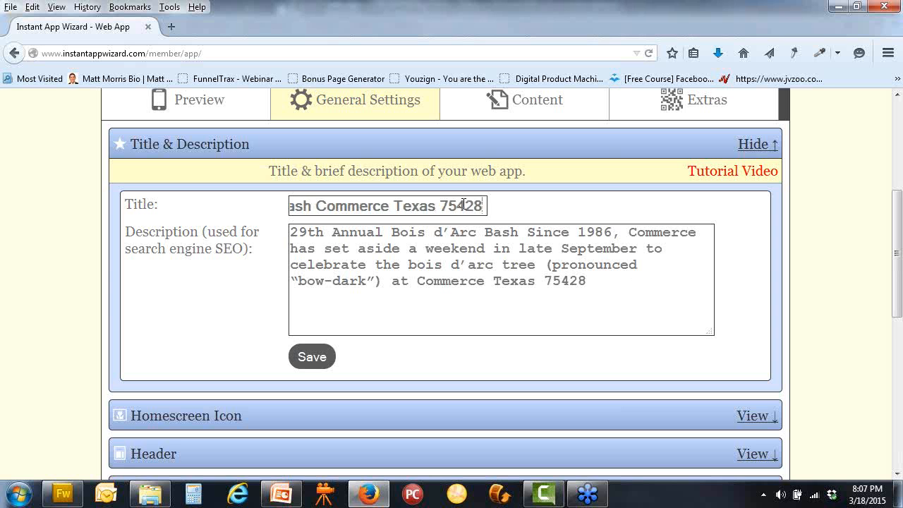
pyautogui.moveTo(484, 206); pyautogui.dragTo(226, 203)
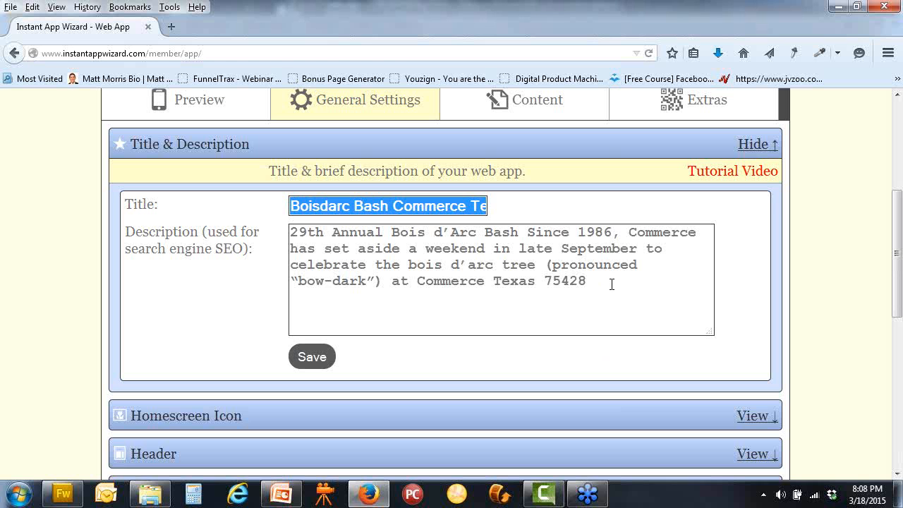
pyautogui.moveTo(611, 283); pyautogui.dragTo(289, 231)
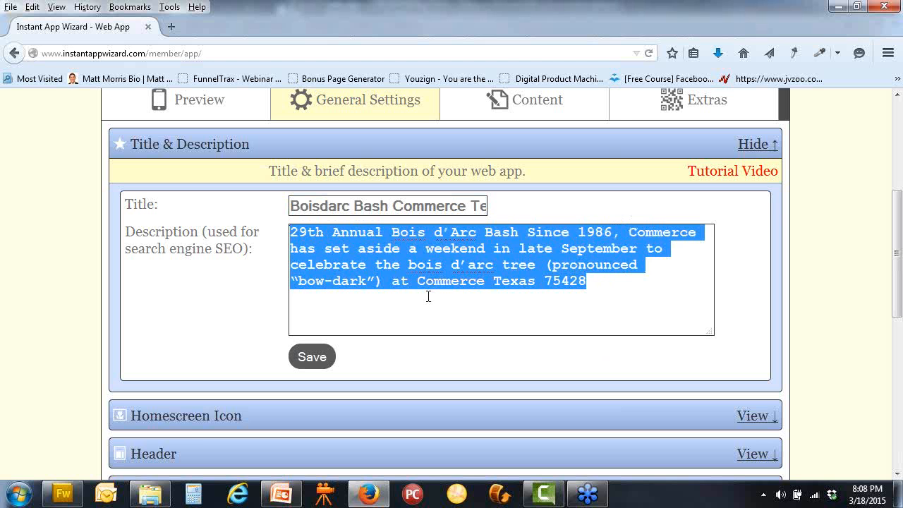
pyautogui.click(584, 312)
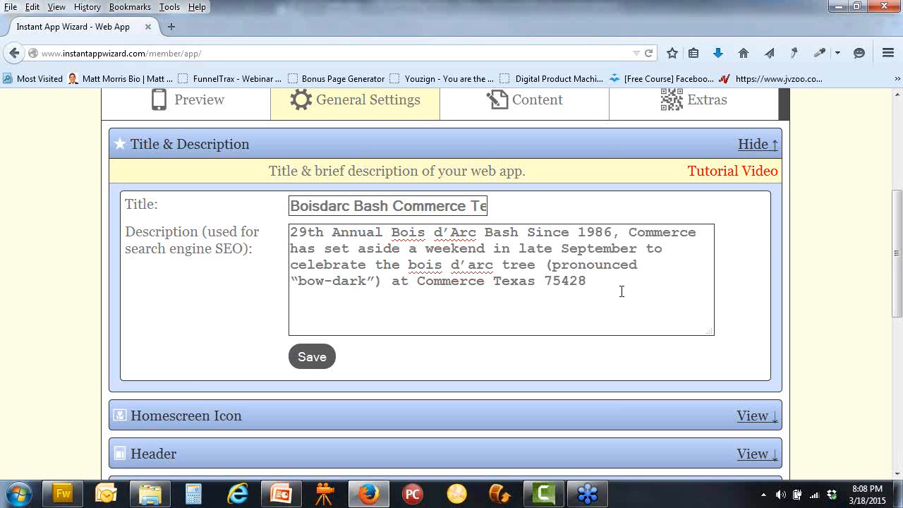
# Search Google for 'bois d'arc bash 2015' in a new browser tab
pyautogui.click(172, 26)
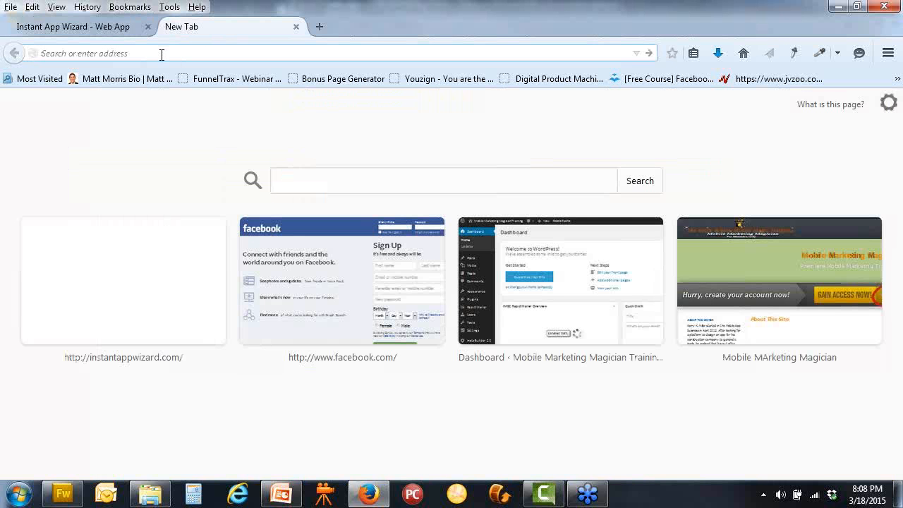
pyautogui.write('google.com/')
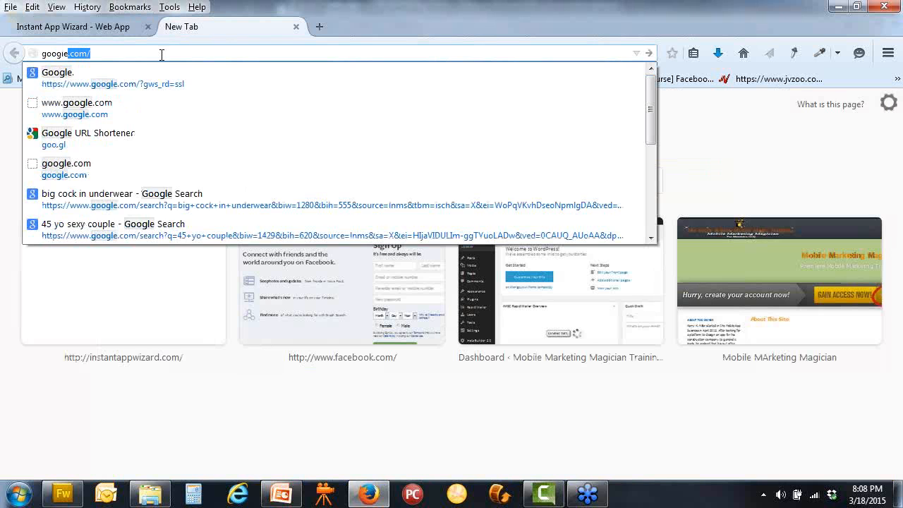
pyautogui.press('Return')
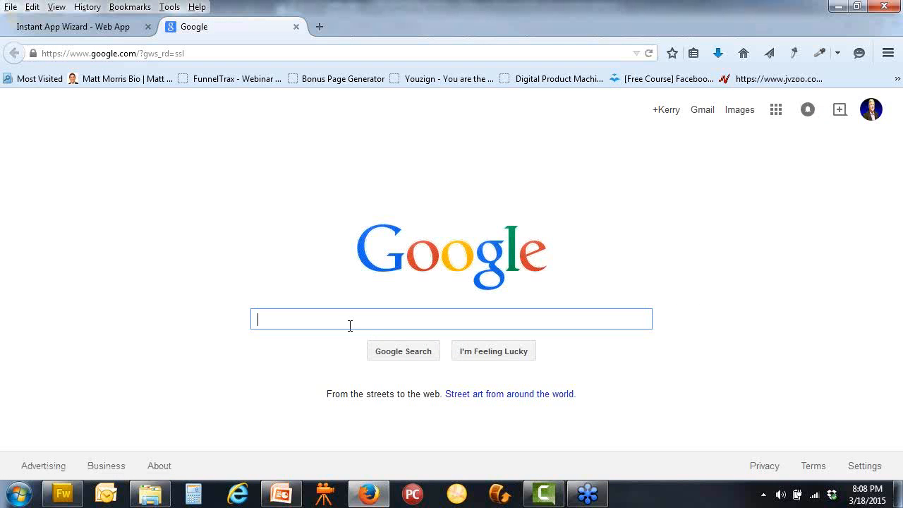
pyautogui.write('boic')
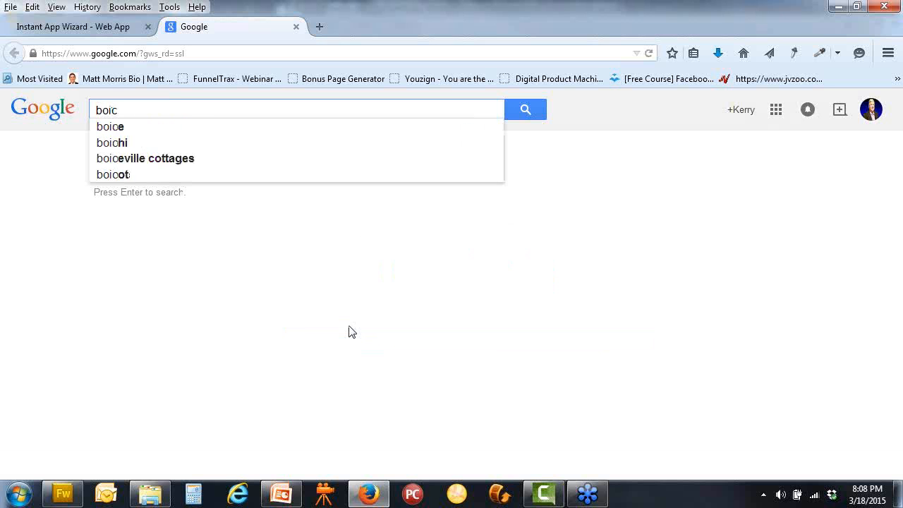
pyautogui.press('BackSpace')
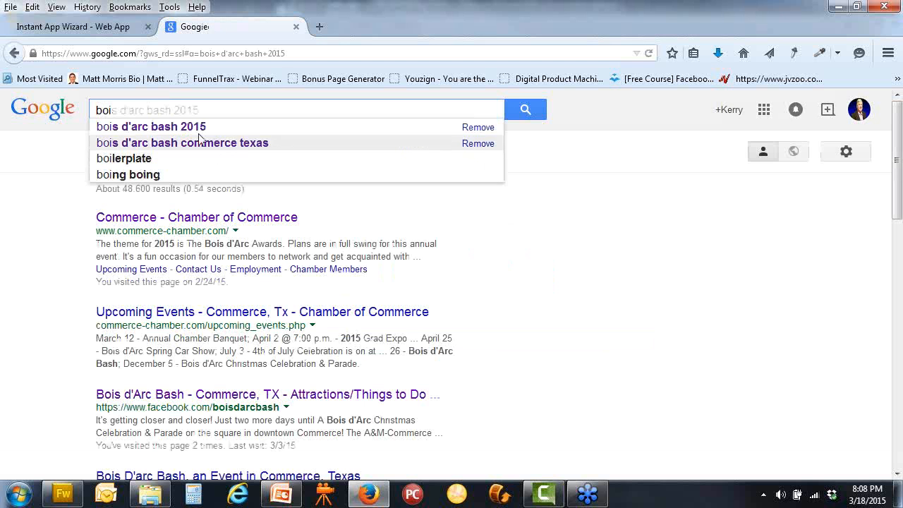
pyautogui.click(178, 132)
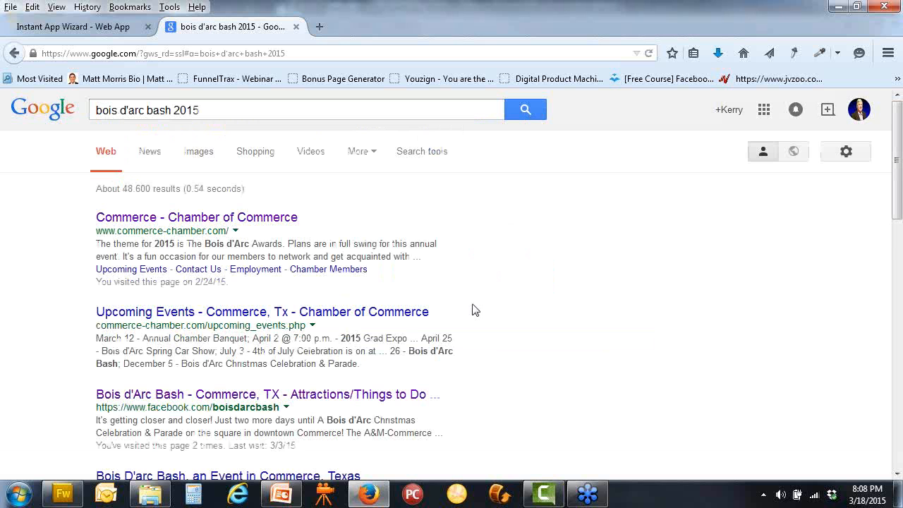
# Browse to the second results page and select '2015' in the search query
pyautogui.scroll(-6, 475, 311)
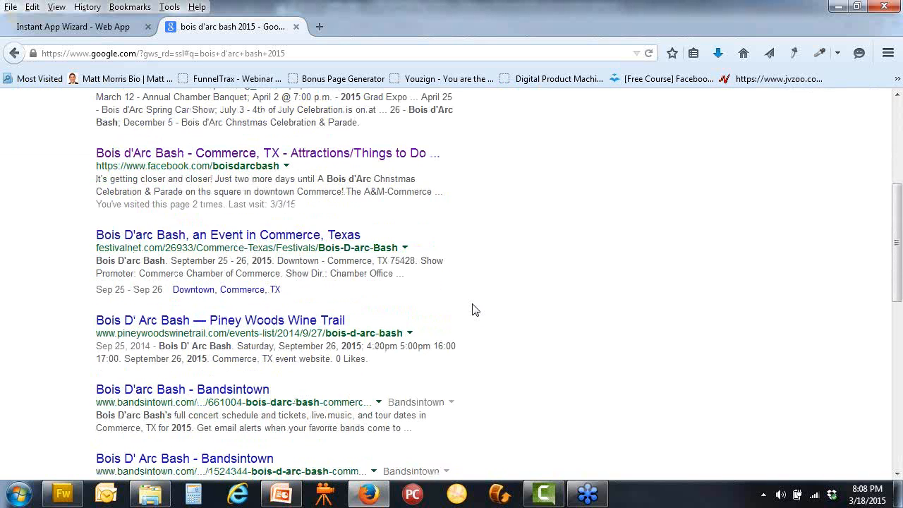
pyautogui.scroll(-6, 475, 310)
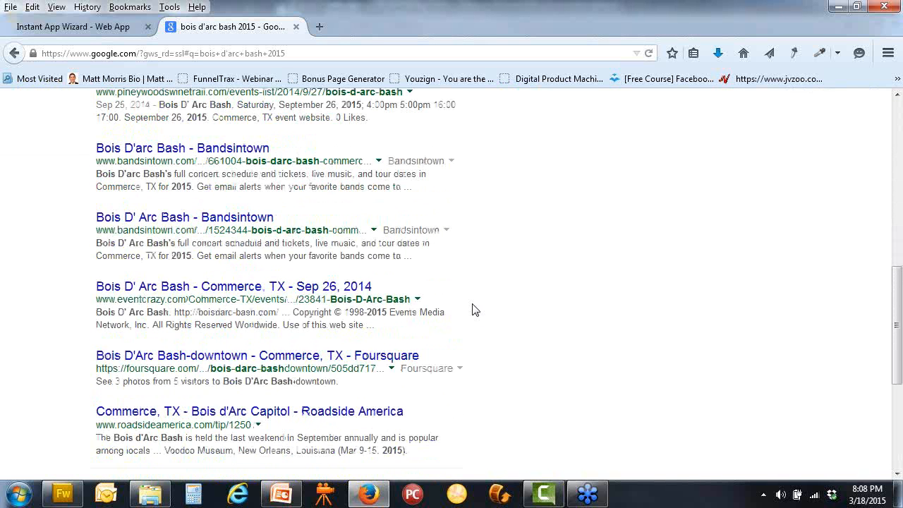
pyautogui.scroll(-6, 472, 318)
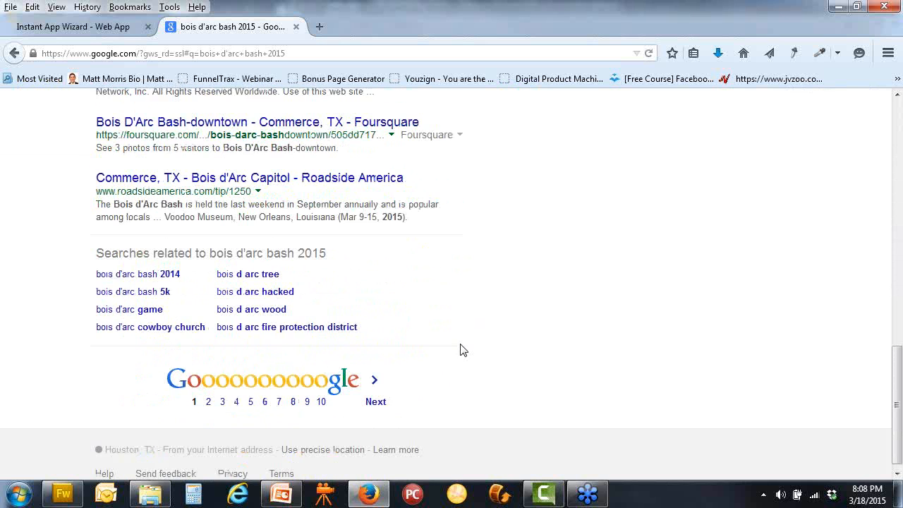
pyautogui.click(378, 401)
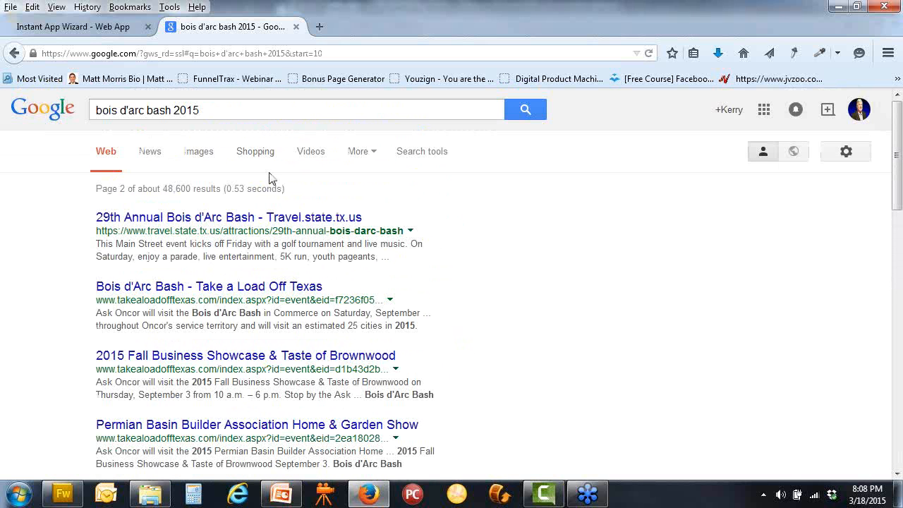
pyautogui.scroll(-4, 270, 178)
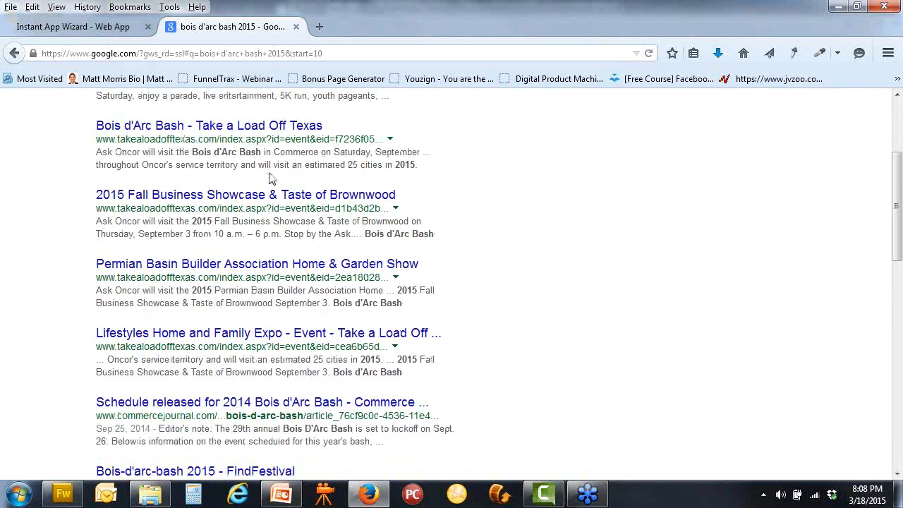
pyautogui.scroll(-2, 270, 178)
pyautogui.scroll(-4, 270, 178)
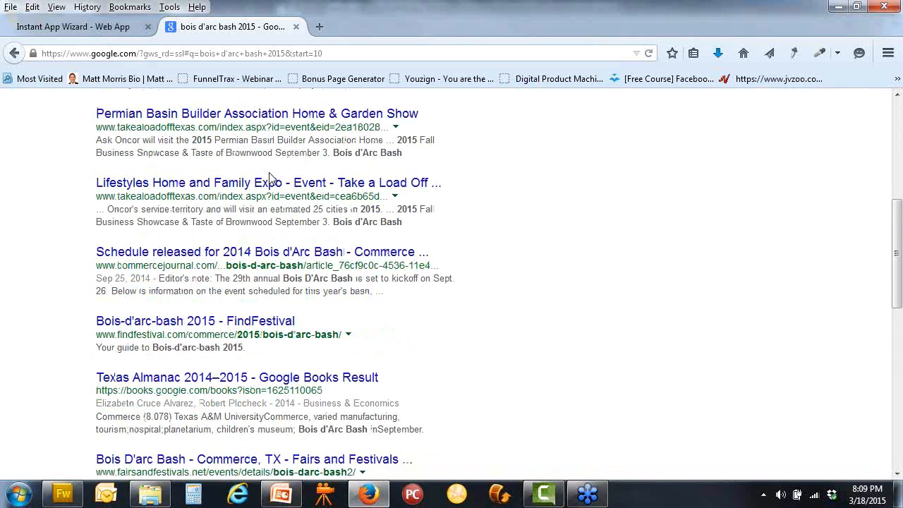
pyautogui.scroll(-4, 270, 173)
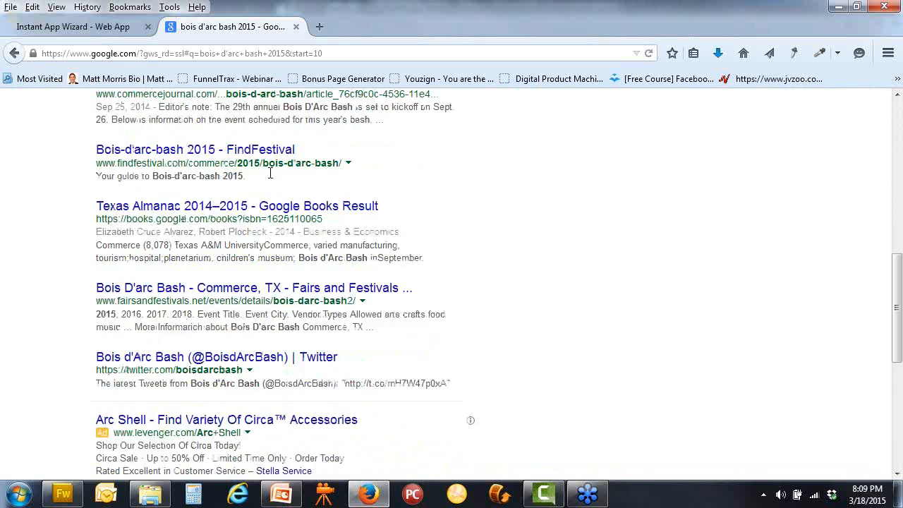
pyautogui.scroll(15, 270, 172)
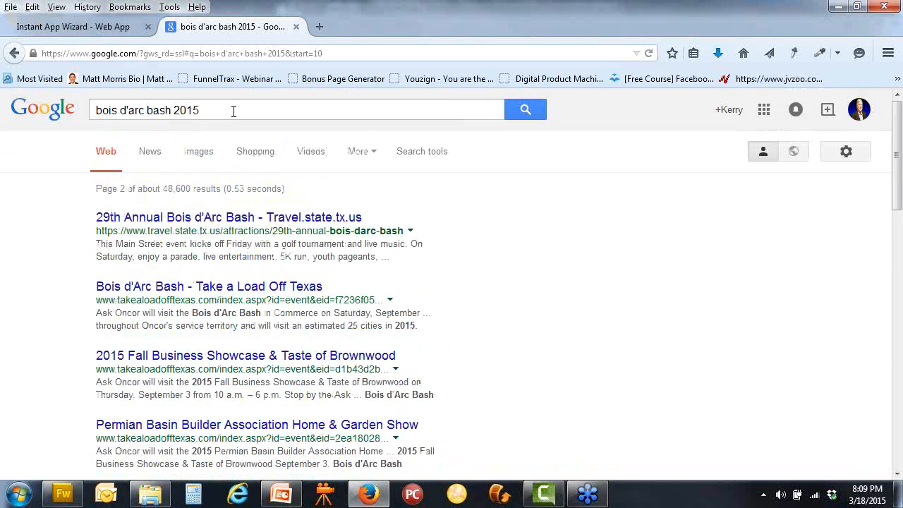
pyautogui.doubleClick(177, 111)
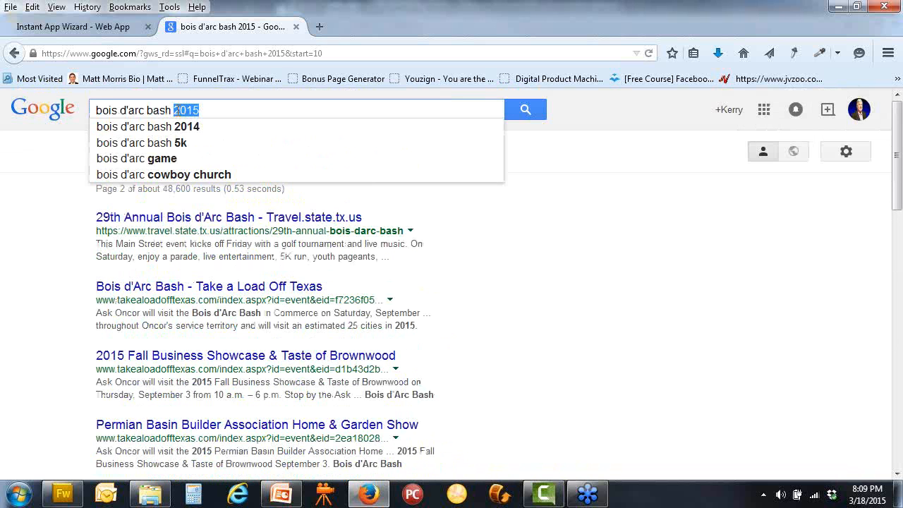
# Search for 'bois d'arc bash commerce texas' and go to the second results page
pyautogui.write('commerce')
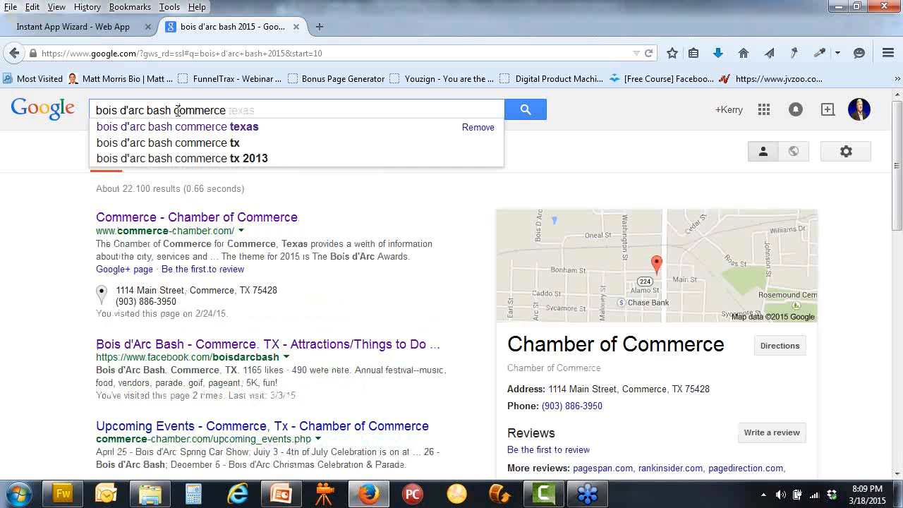
pyautogui.press('Down')
pyautogui.press('Return')
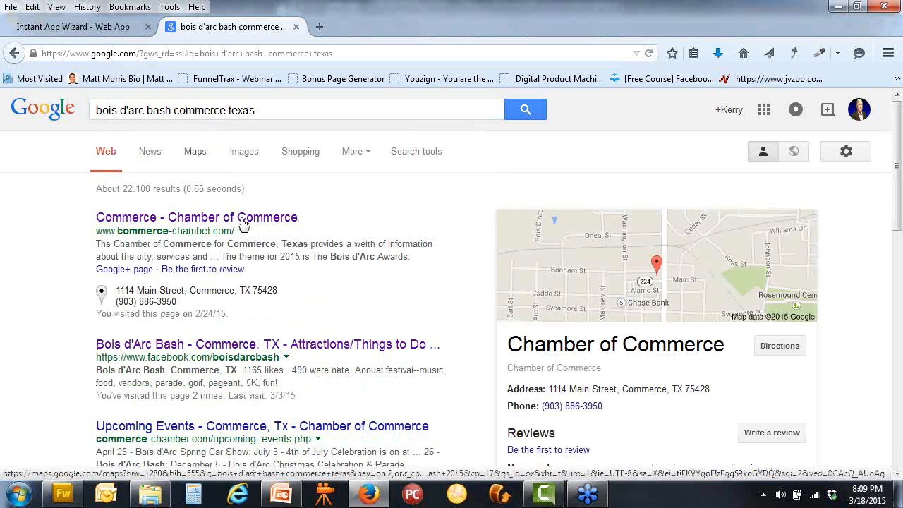
pyautogui.scroll(-4, 242, 219)
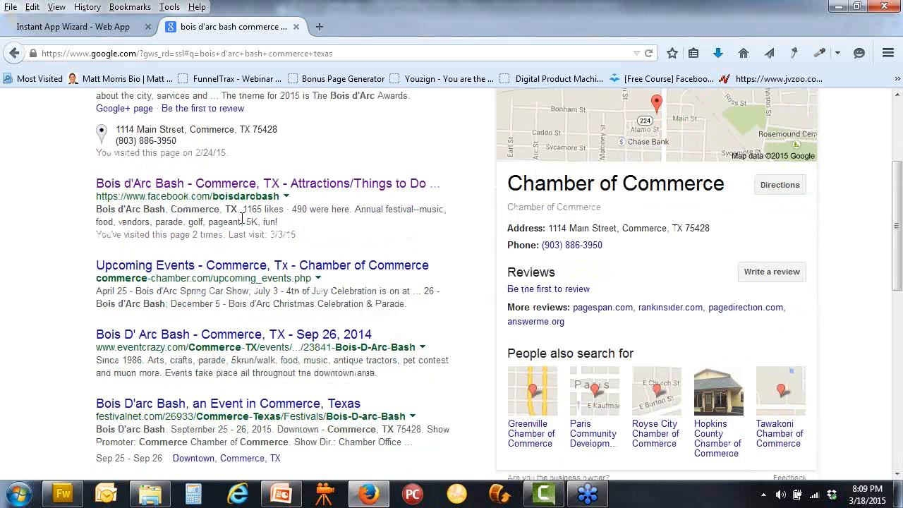
pyautogui.scroll(-4, 241, 219)
pyautogui.scroll(-6, 242, 219)
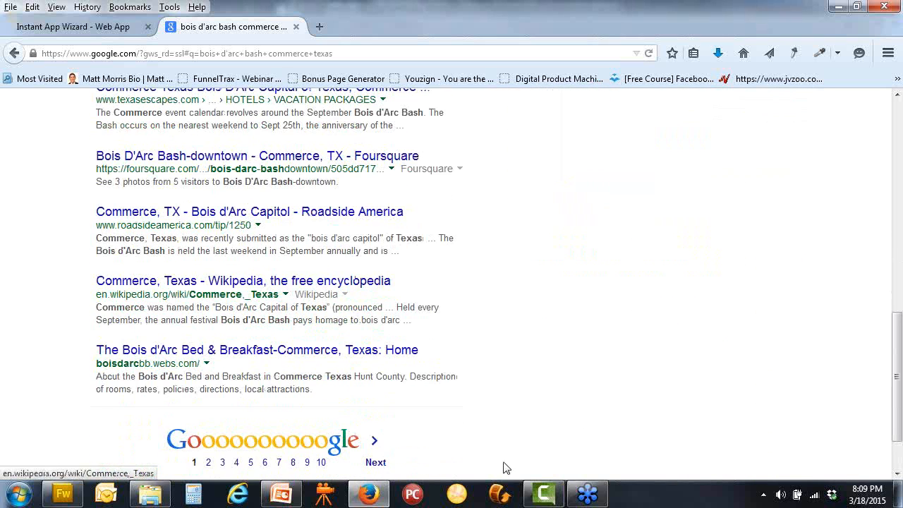
pyautogui.click(375, 463)
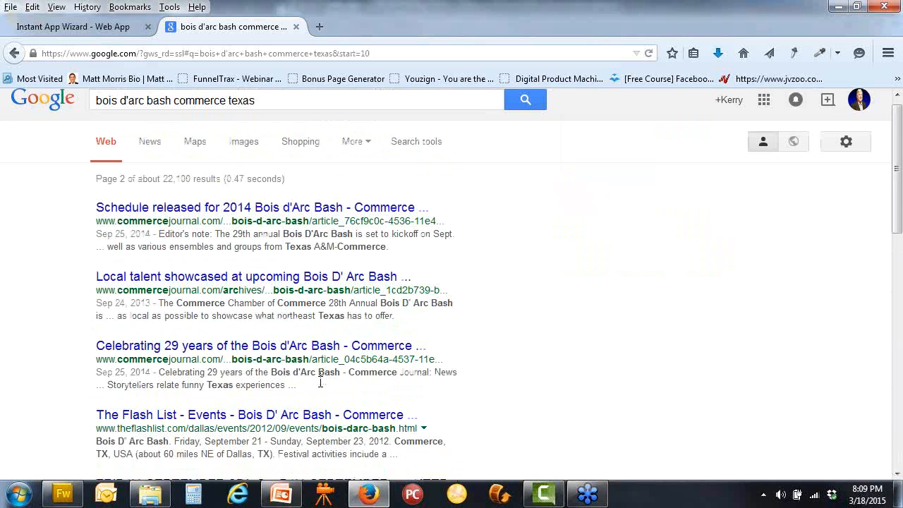
# Close the Google results tab and save the app's title and description
pyautogui.scroll(-5, 321, 381)
pyautogui.scroll(-5, 321, 384)
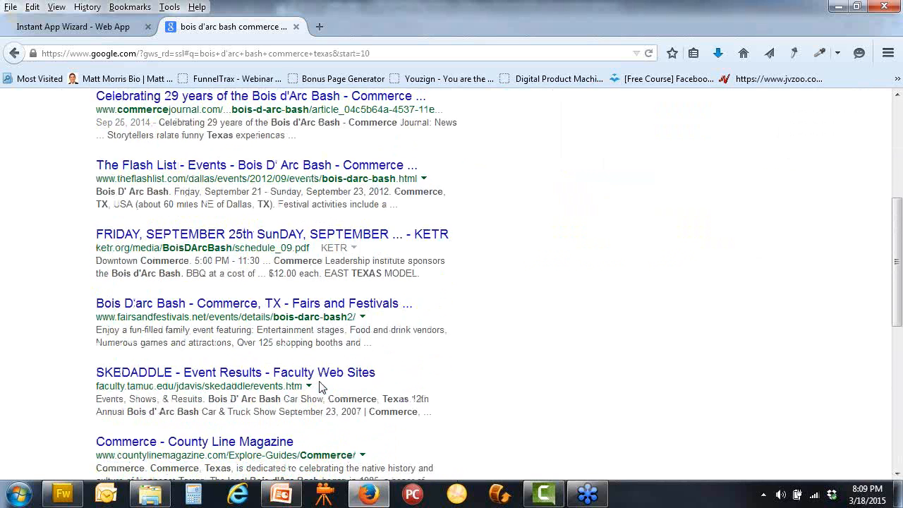
pyautogui.scroll(-6, 321, 381)
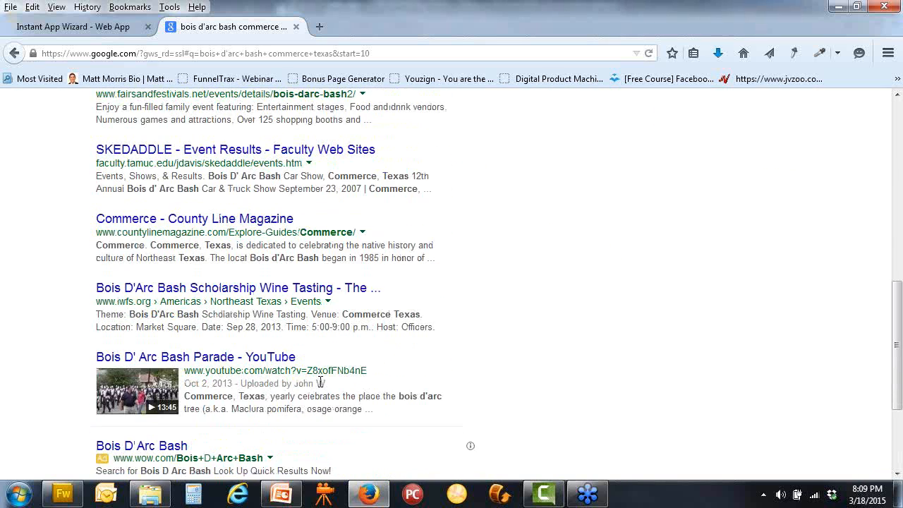
pyautogui.scroll(6, 318, 387)
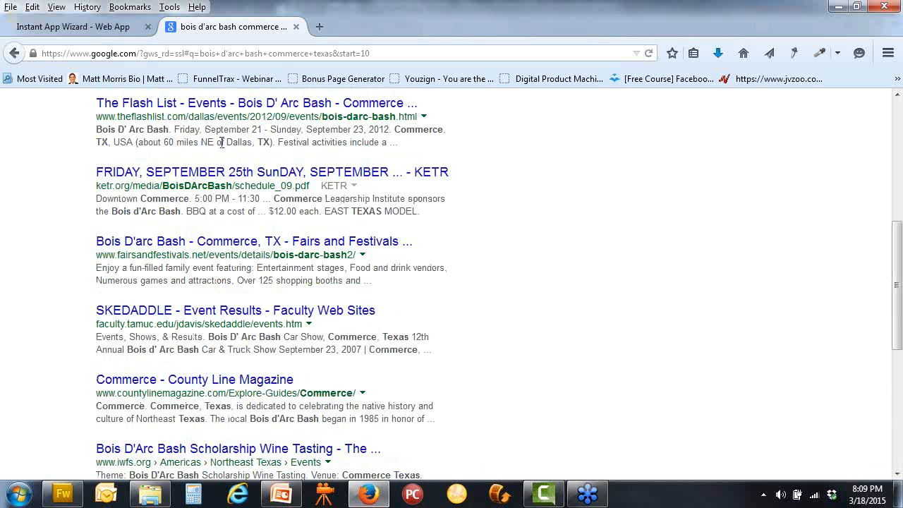
pyautogui.click(297, 27)
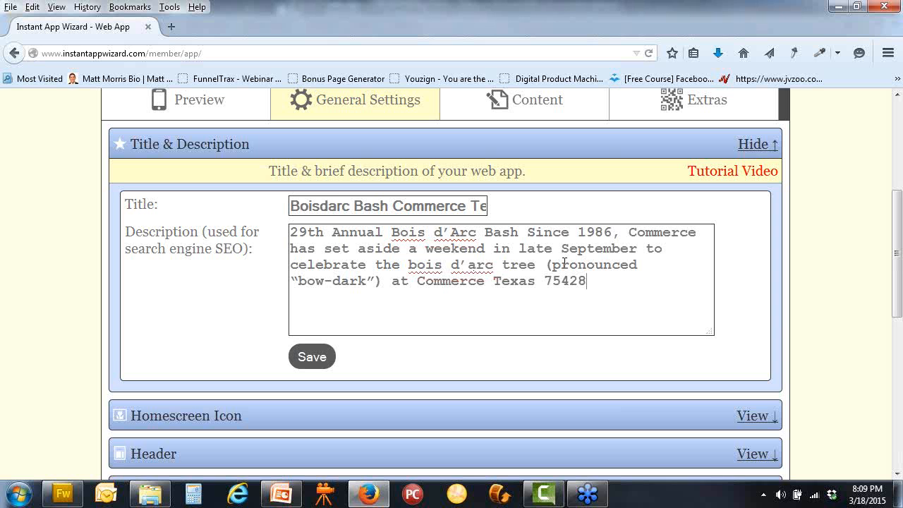
pyautogui.click(312, 354)
# Expand the Homescreen Icon settings to show the current Bois d'Arc Bash icon
pyautogui.scroll(-3, 313, 353)
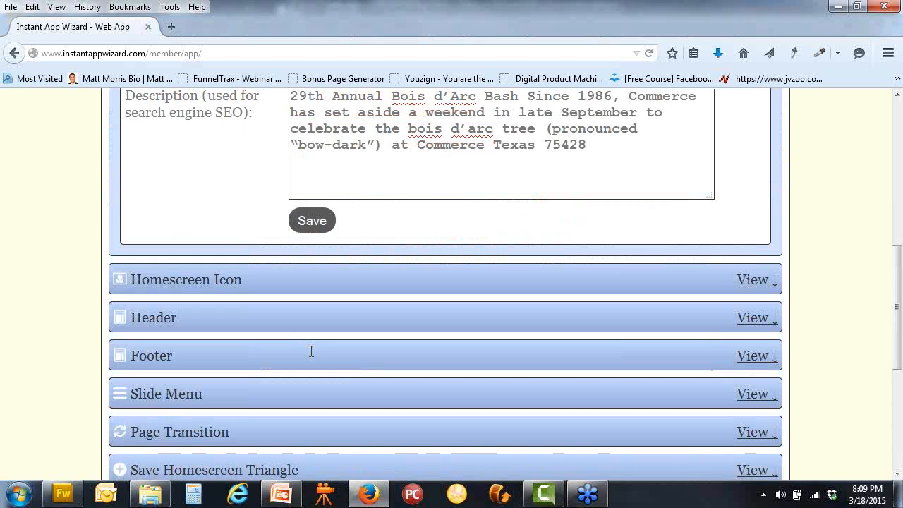
pyautogui.click(751, 280)
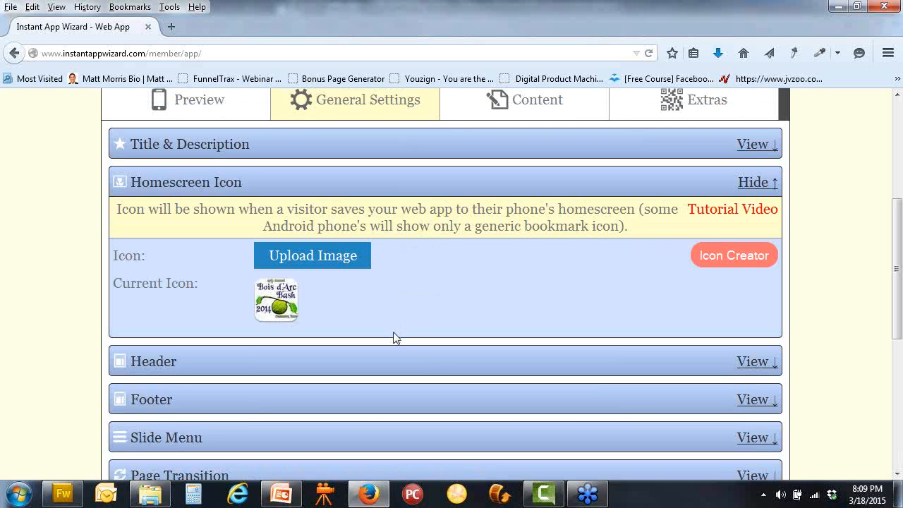
# Upload bdbashicon.jpg from the Desktop into the online icon creator
pyautogui.click(725, 265)
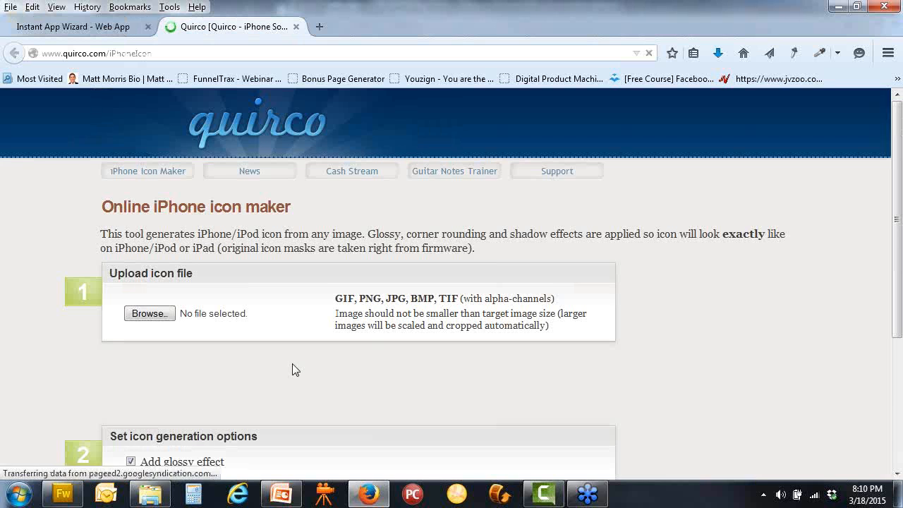
pyautogui.scroll(-2, 295, 368)
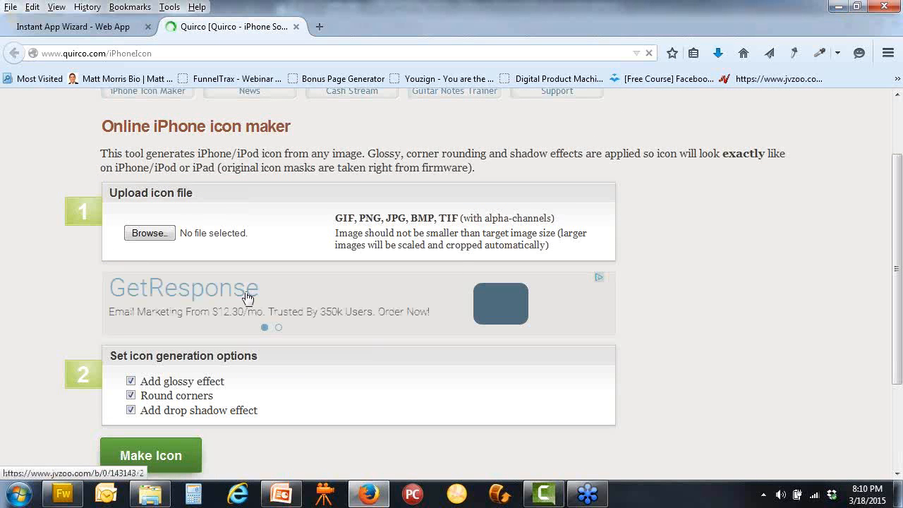
pyautogui.click(159, 236)
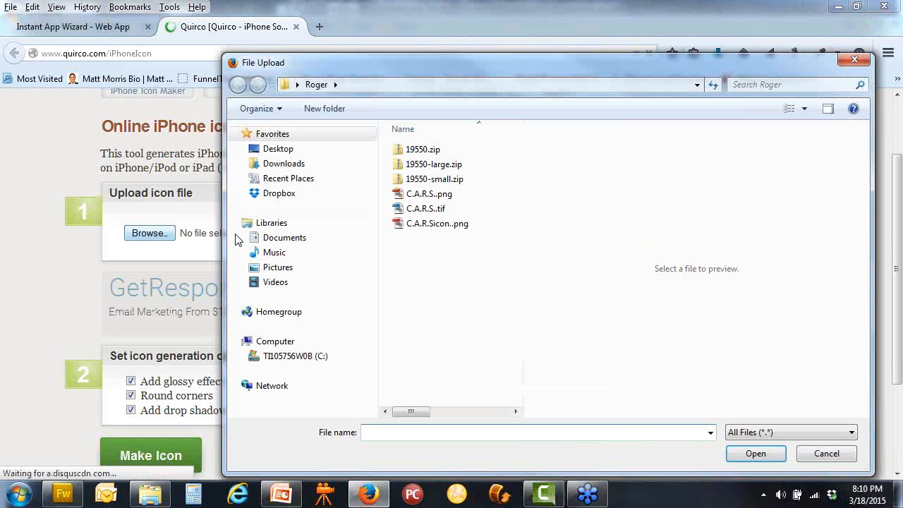
pyautogui.click(290, 150)
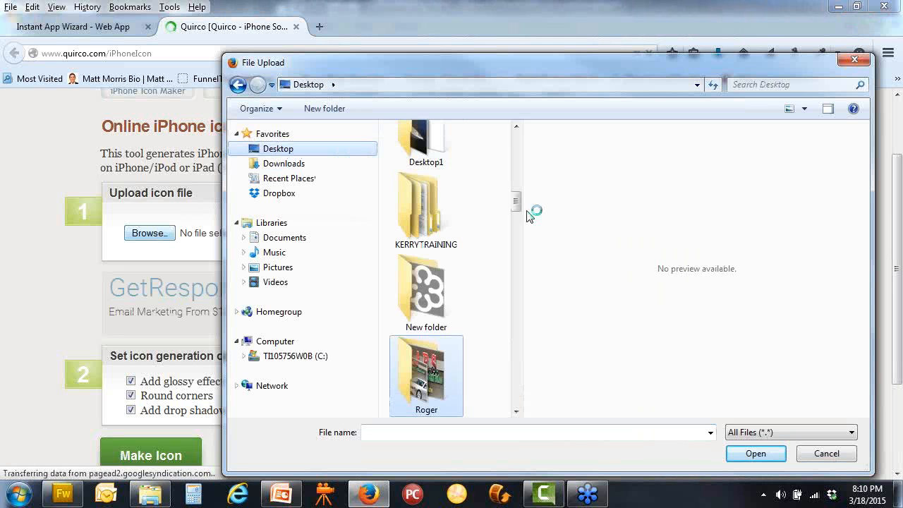
pyautogui.scroll(5, 518, 212)
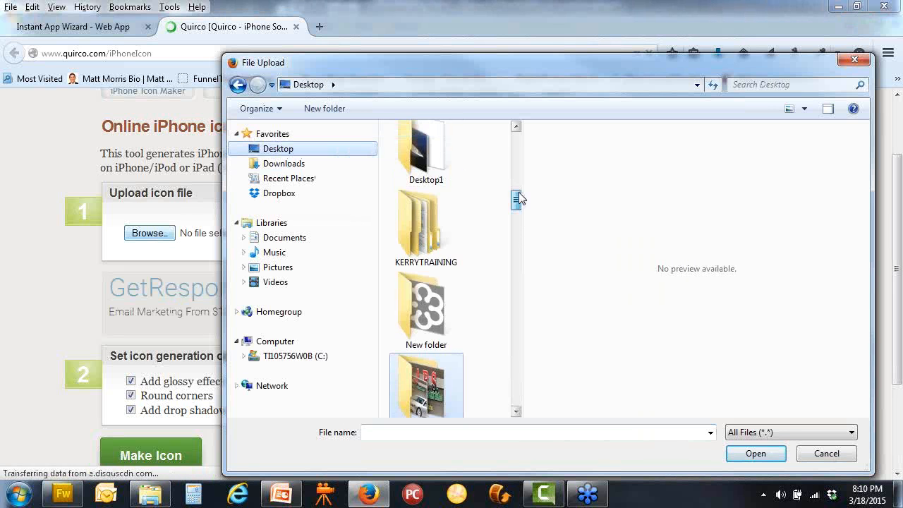
pyautogui.scroll(-4, 519, 213)
pyautogui.scroll(-10, 518, 242)
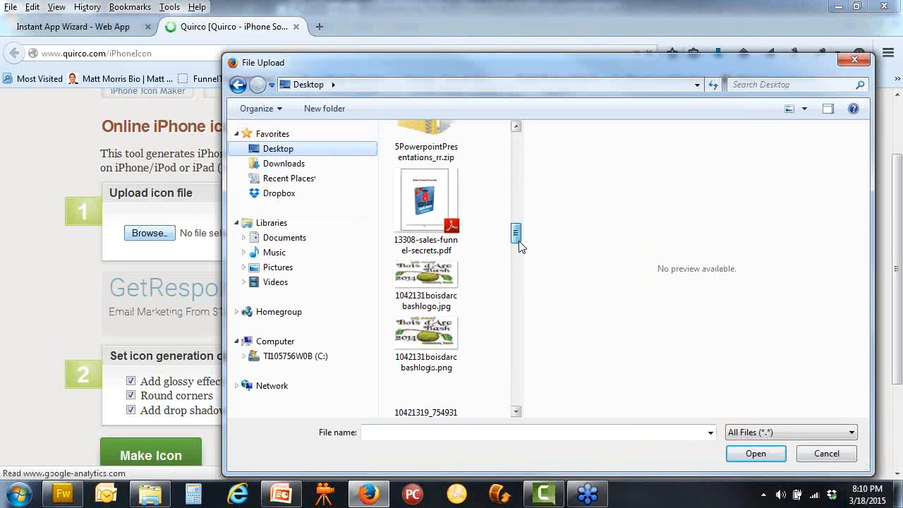
pyautogui.scroll(-1, 518, 242)
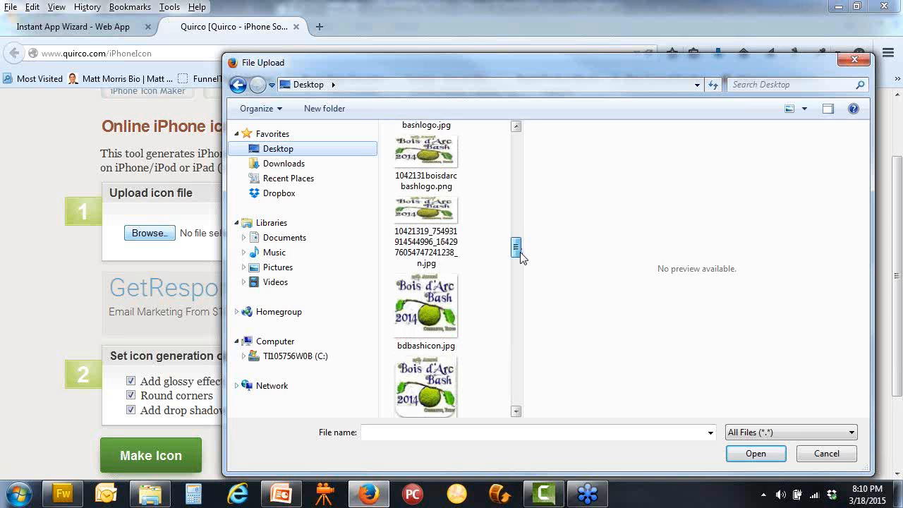
pyautogui.click(437, 313)
pyautogui.click(754, 453)
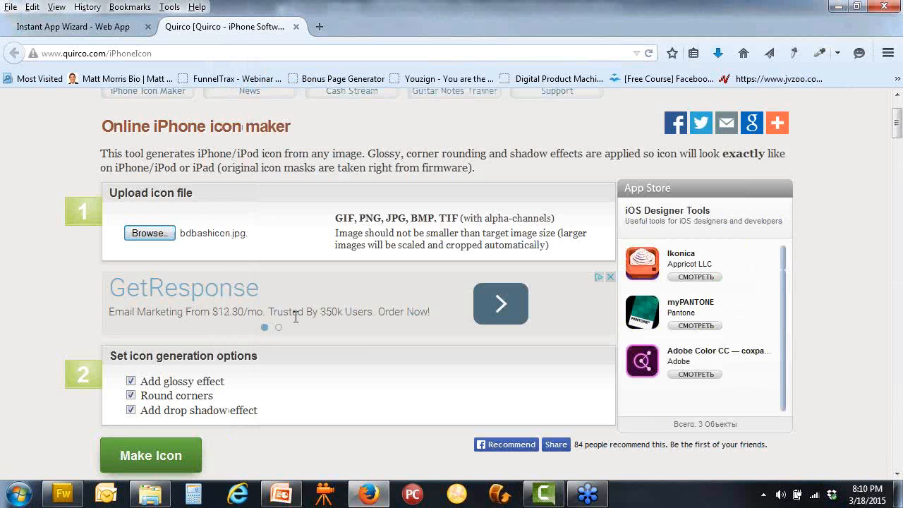
# Generate the icon with the glossy effect turned off
pyautogui.scroll(-2, 296, 318)
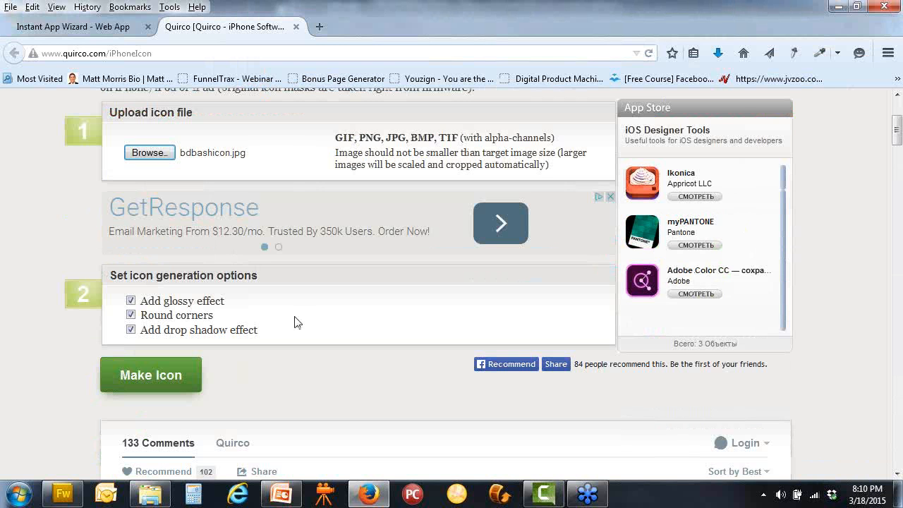
pyautogui.click(132, 302)
pyautogui.click(151, 374)
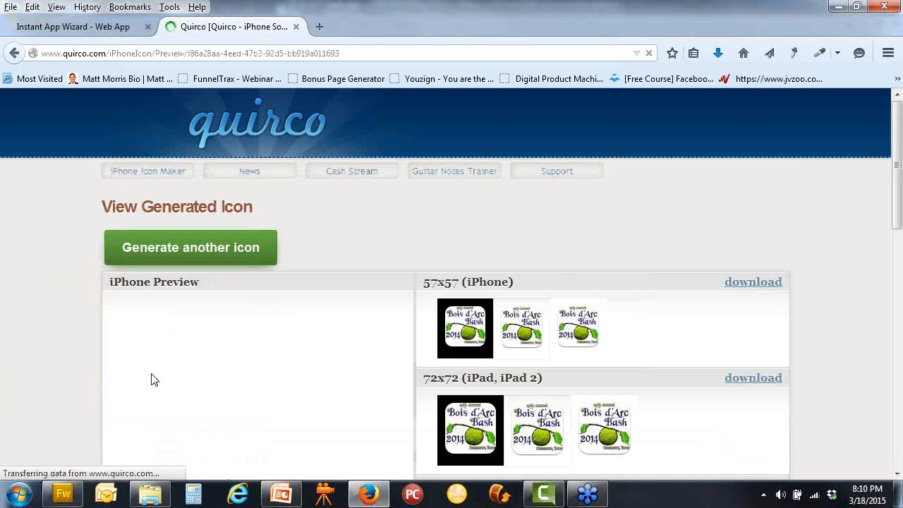
# Start saving the 114x114 icon image, then cancel the save dialog
pyautogui.scroll(-4, 645, 369)
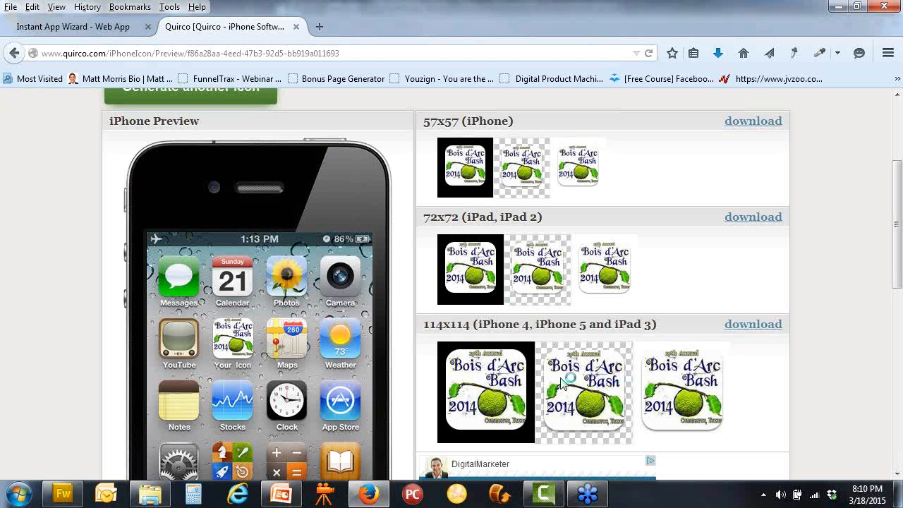
pyautogui.rightClick(583, 384)
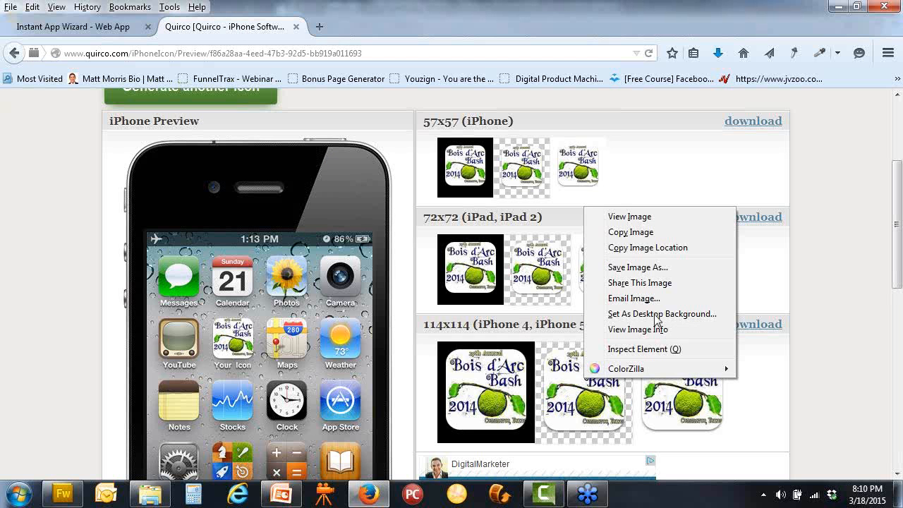
pyautogui.click(637, 267)
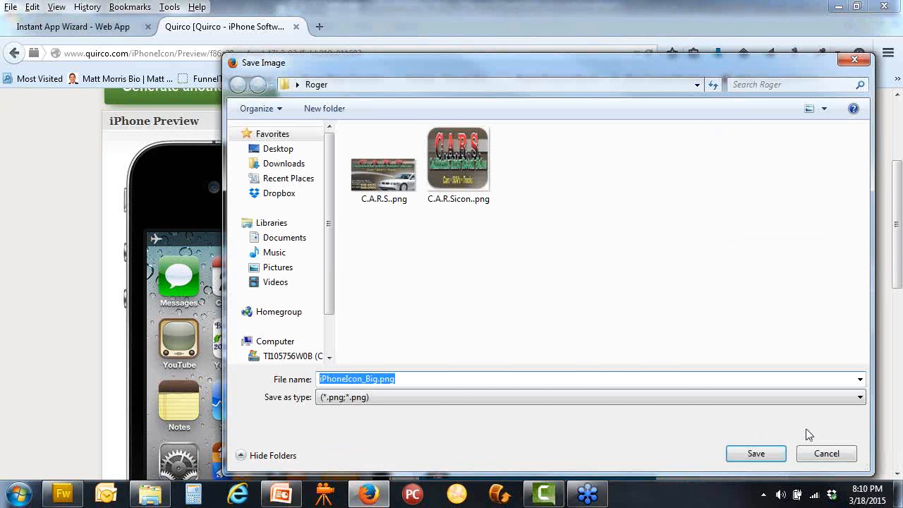
pyautogui.click(837, 454)
pyautogui.scroll(-2, 591, 377)
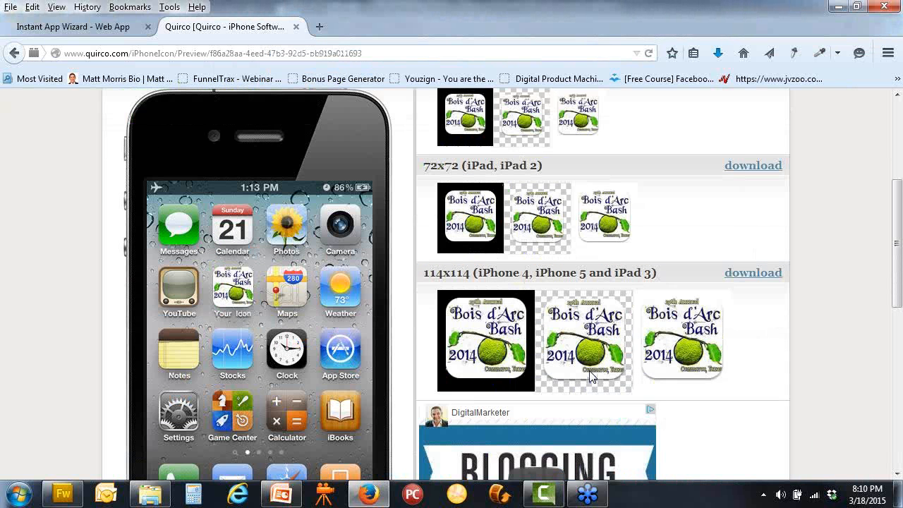
pyautogui.scroll(2, 620, 314)
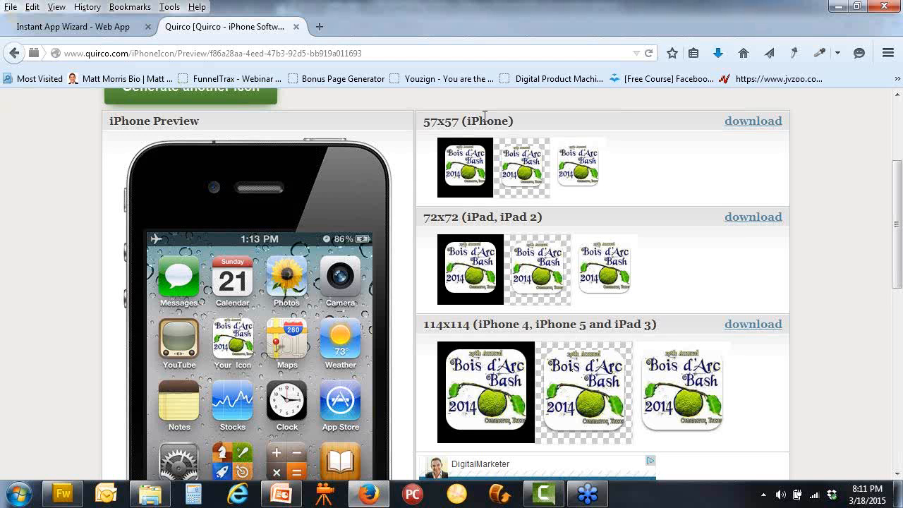
# Dismiss the 114x114 icon's options and return to the Instant App Wizard tab
pyautogui.rightClick(590, 386)
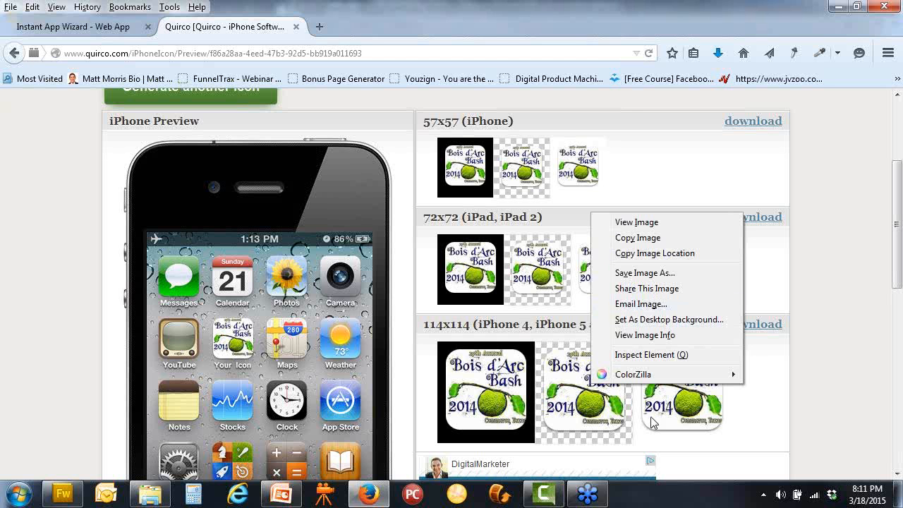
pyautogui.click(839, 353)
pyautogui.click(127, 27)
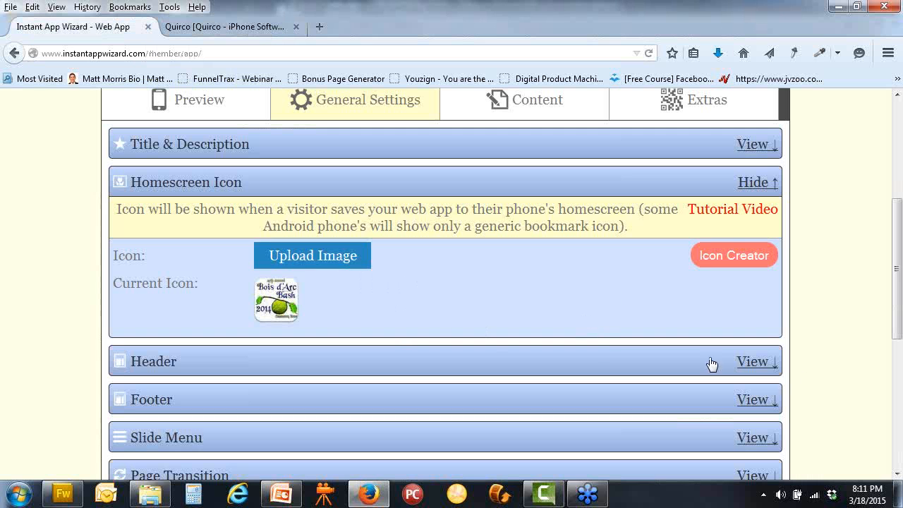
# Expand the Header settings and switch Header Position to Top Of Screen and back to Top Of Content
pyautogui.click(751, 362)
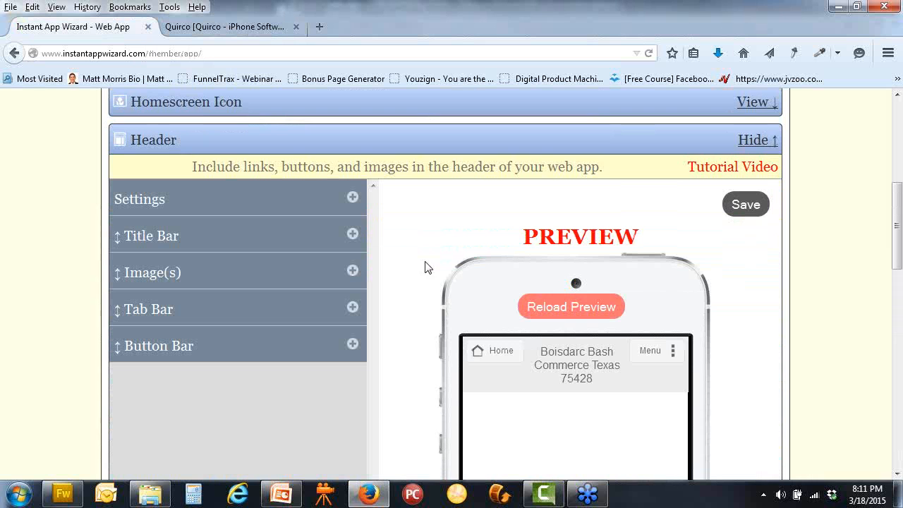
pyautogui.click(353, 198)
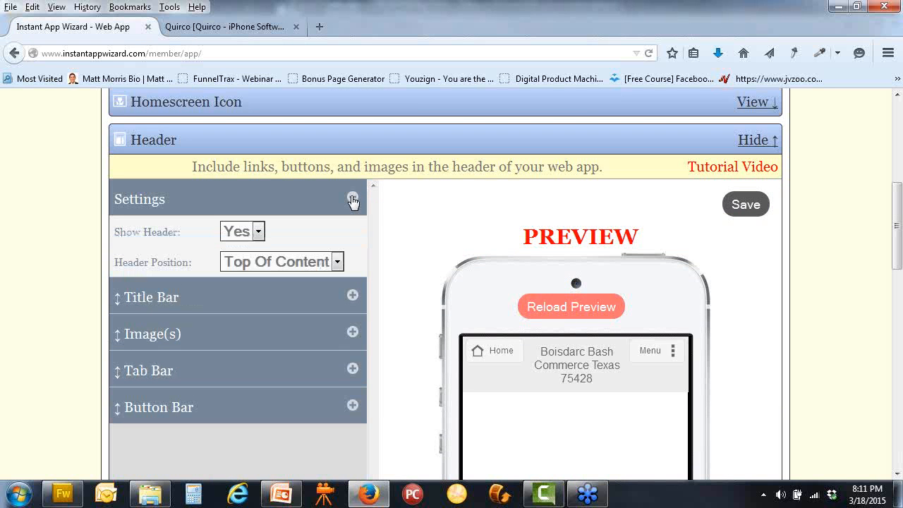
pyautogui.click(339, 263)
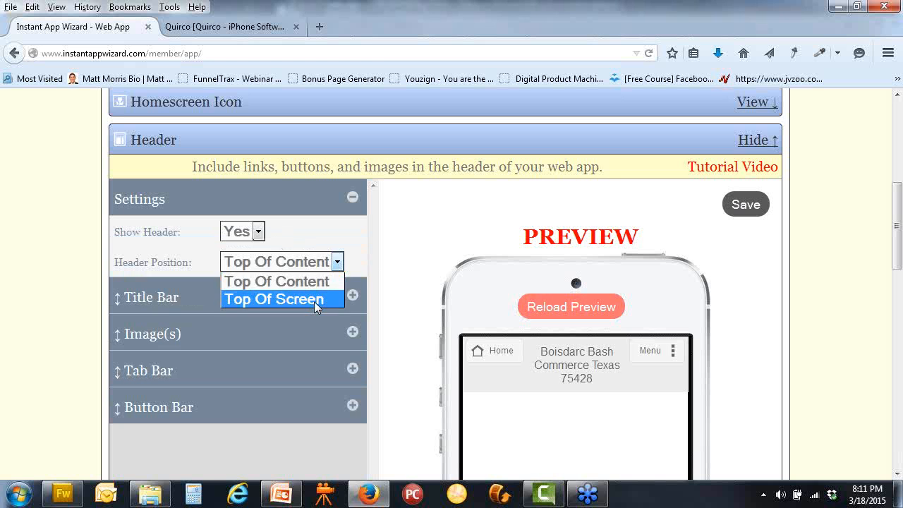
pyautogui.click(313, 301)
pyautogui.click(338, 261)
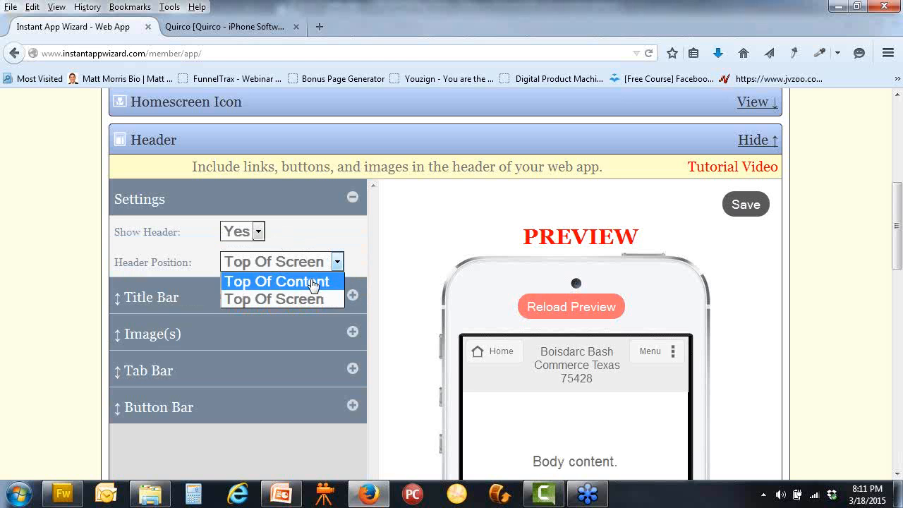
pyautogui.click(316, 281)
pyautogui.scroll(-2, 405, 274)
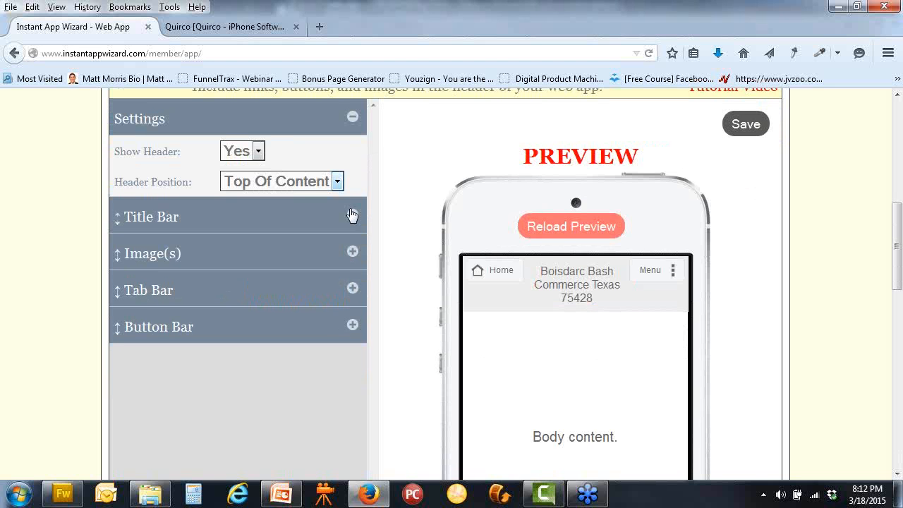
# Inspect the Title Bar's left and right button links and labels
pyautogui.click(351, 216)
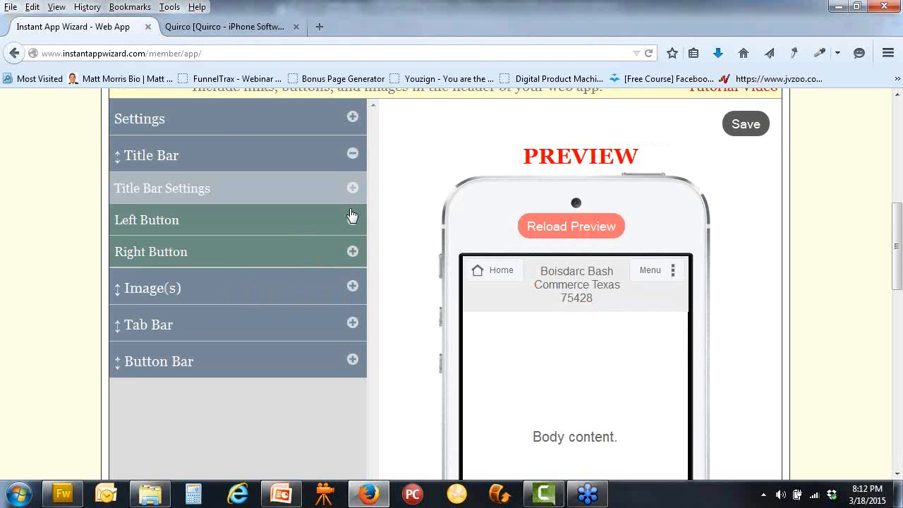
pyautogui.click(352, 220)
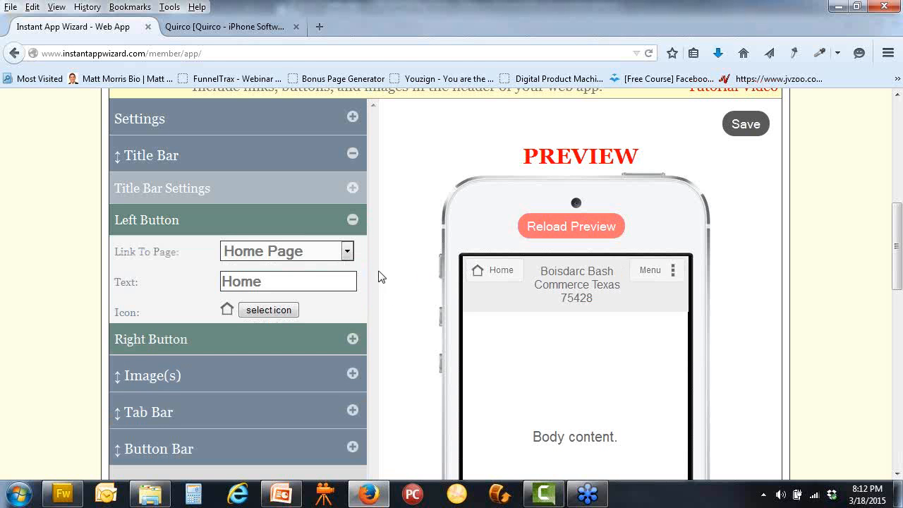
pyautogui.click(352, 339)
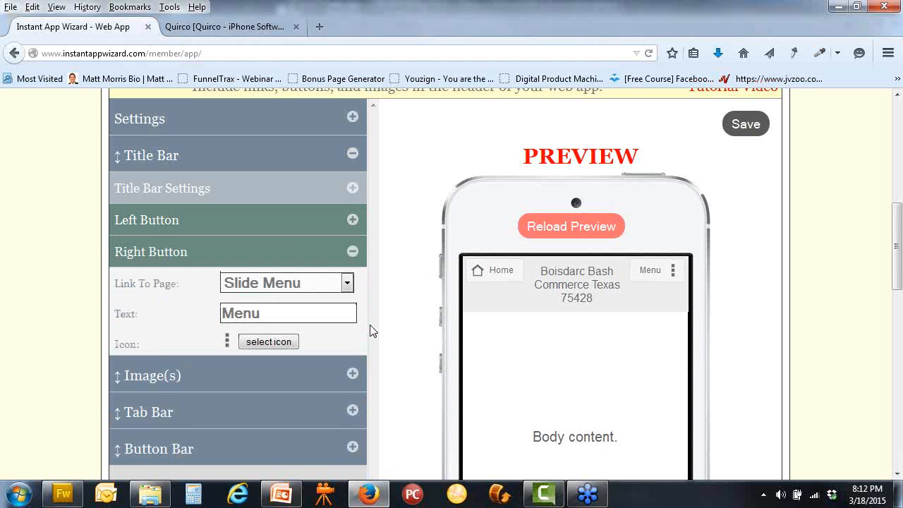
pyautogui.click(352, 252)
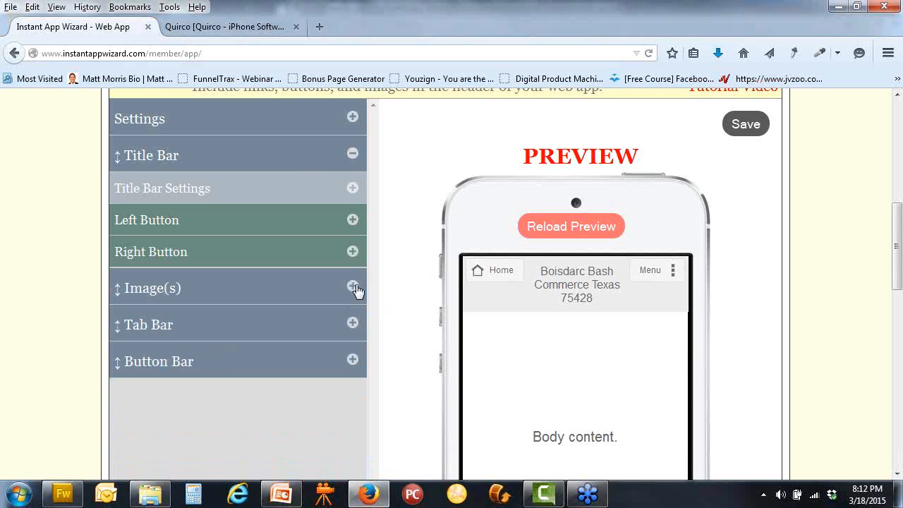
pyautogui.click(352, 286)
# Create a new header image linking to N/A and upload 1042131boisdarcbashlogo.png from the Desktop
pyautogui.click(331, 221)
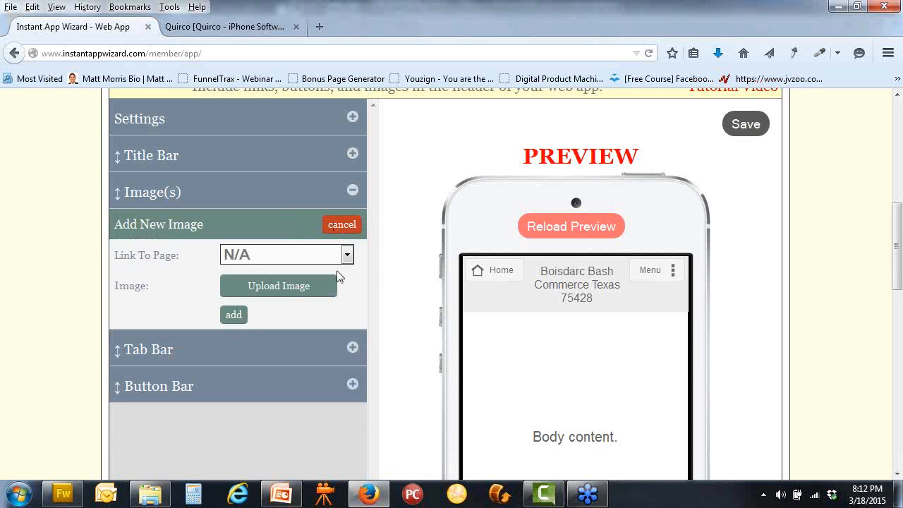
pyautogui.click(347, 258)
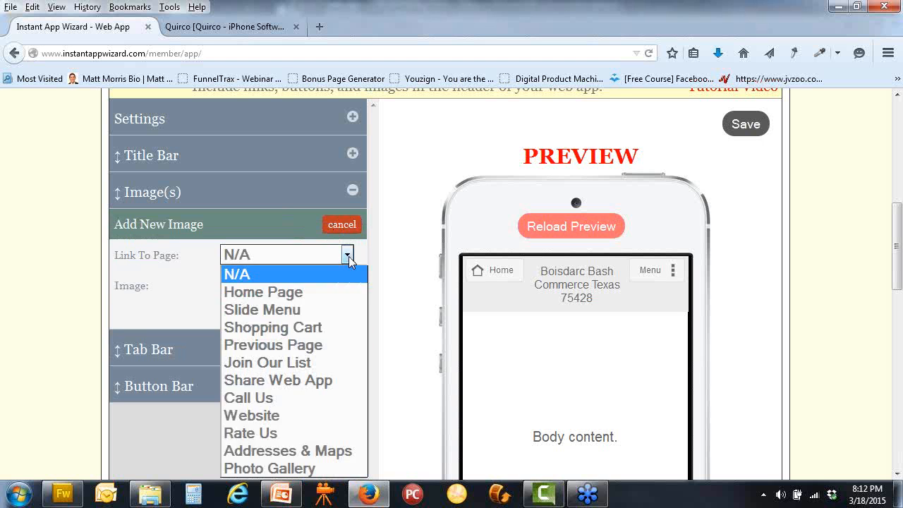
pyautogui.click(347, 259)
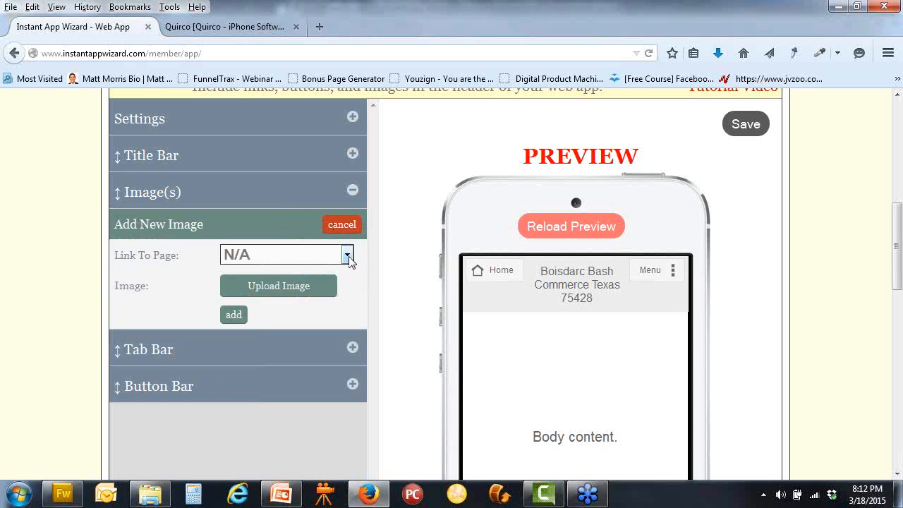
pyautogui.click(312, 290)
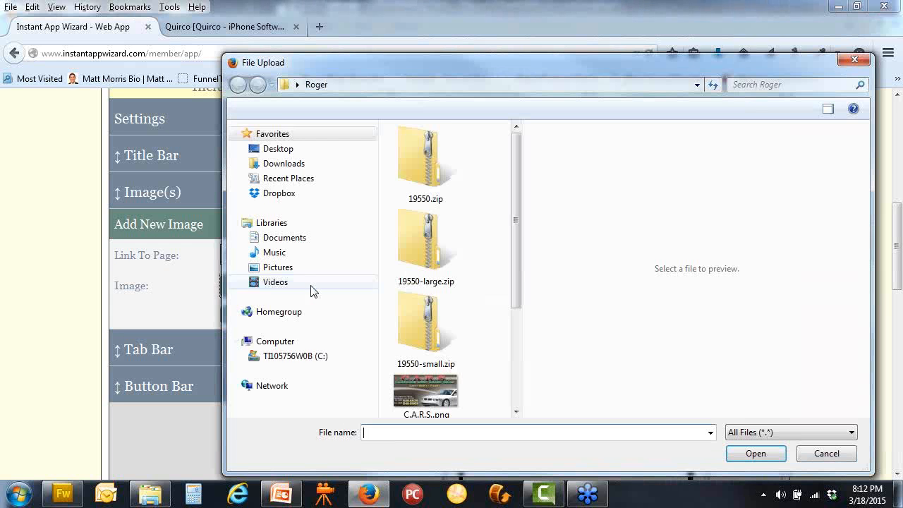
pyautogui.click(293, 150)
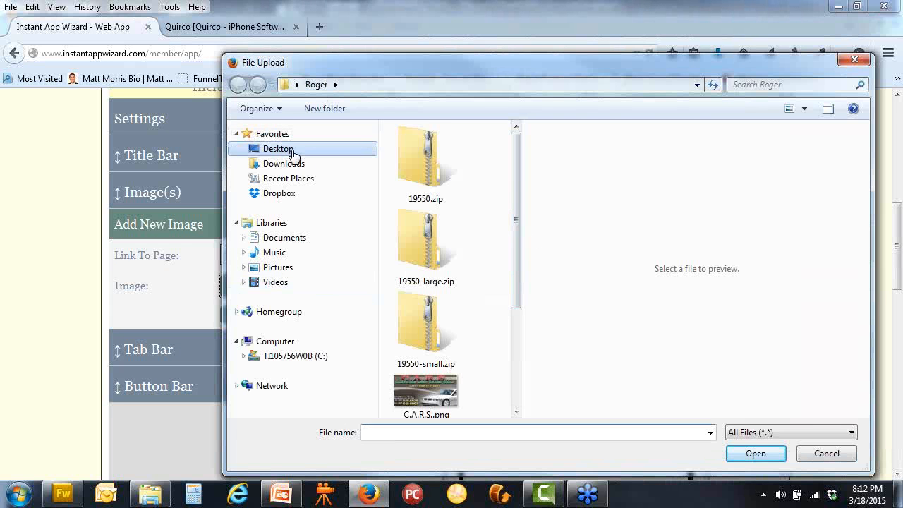
pyautogui.moveTo(512, 205); pyautogui.dragTo(523, 237)
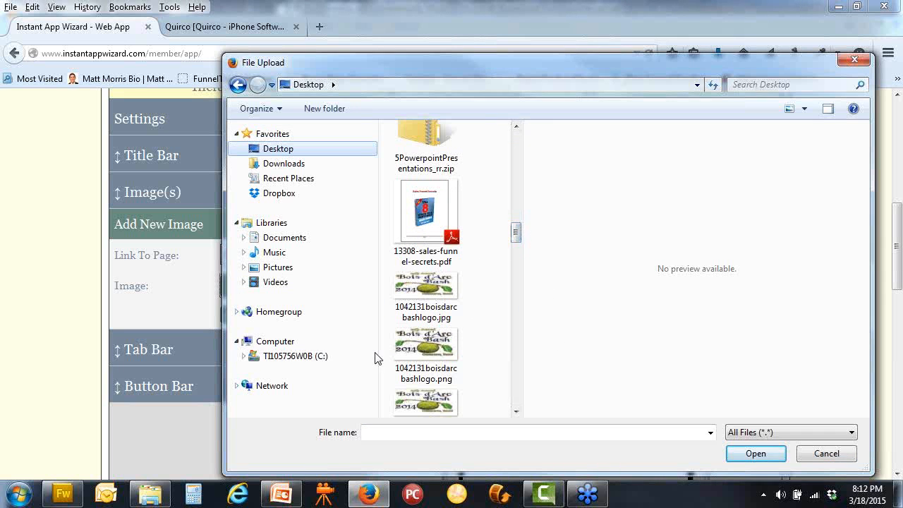
pyautogui.click(445, 361)
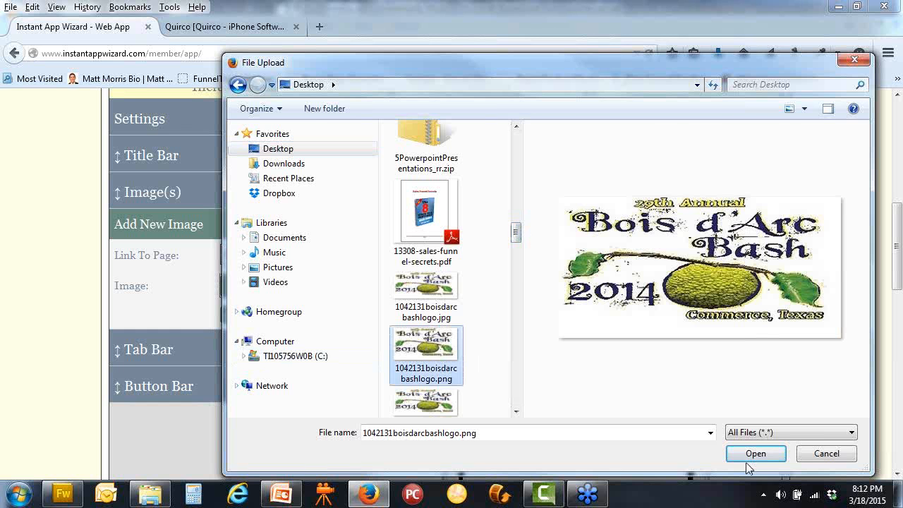
pyautogui.click(754, 454)
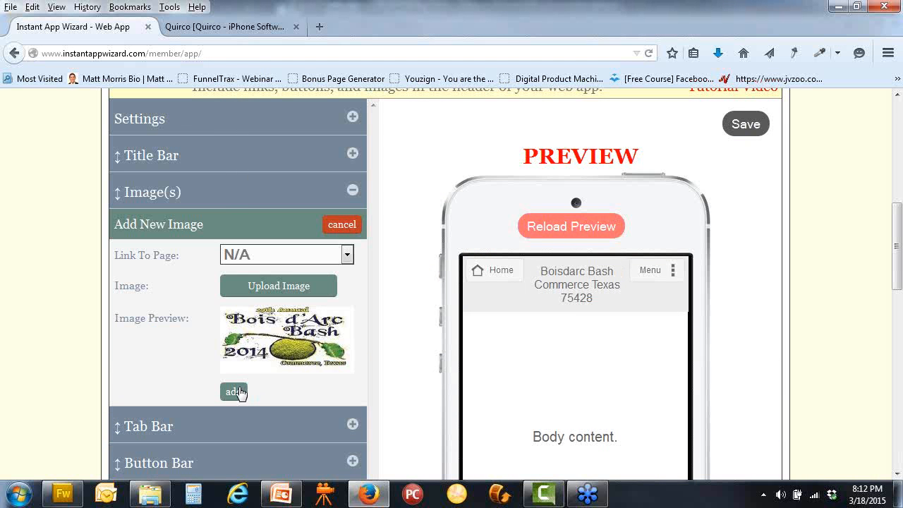
# Add the uploaded Bois d'Arc Bash logo to the header and check the phone preview
pyautogui.click(240, 389)
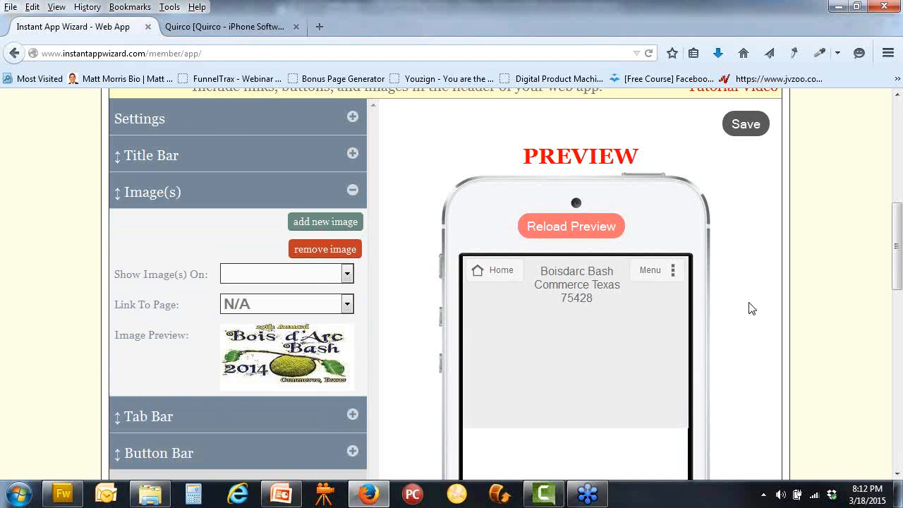
pyautogui.scroll(-2, 747, 308)
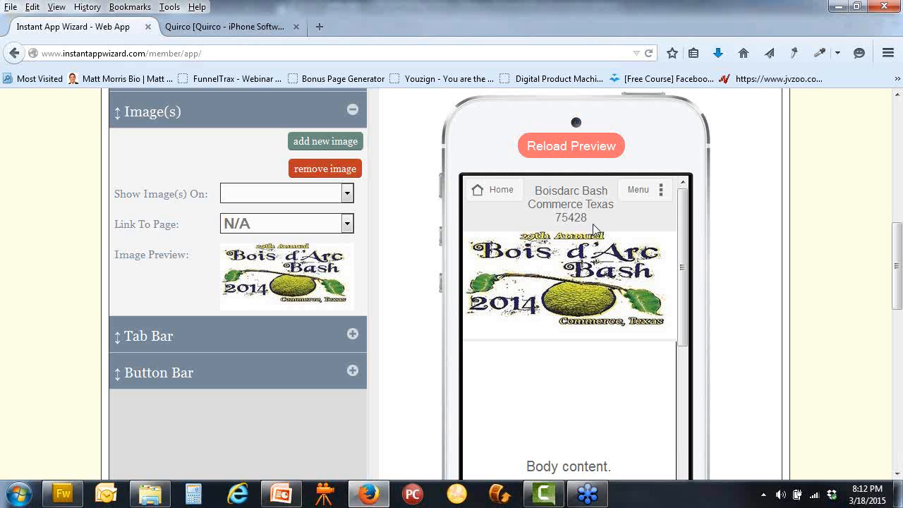
pyautogui.scroll(4, 603, 277)
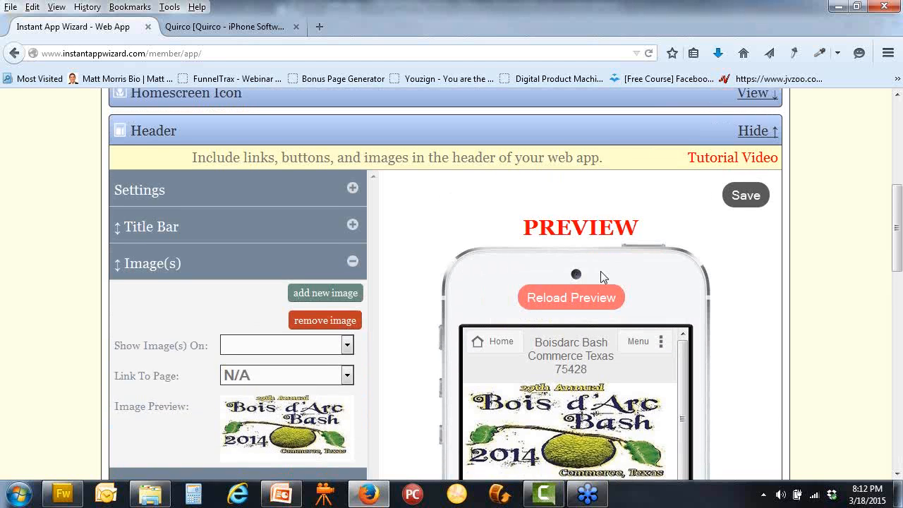
pyautogui.scroll(2, 600, 275)
# Select the app title in the Title & Description settings and save them
pyautogui.click(565, 145)
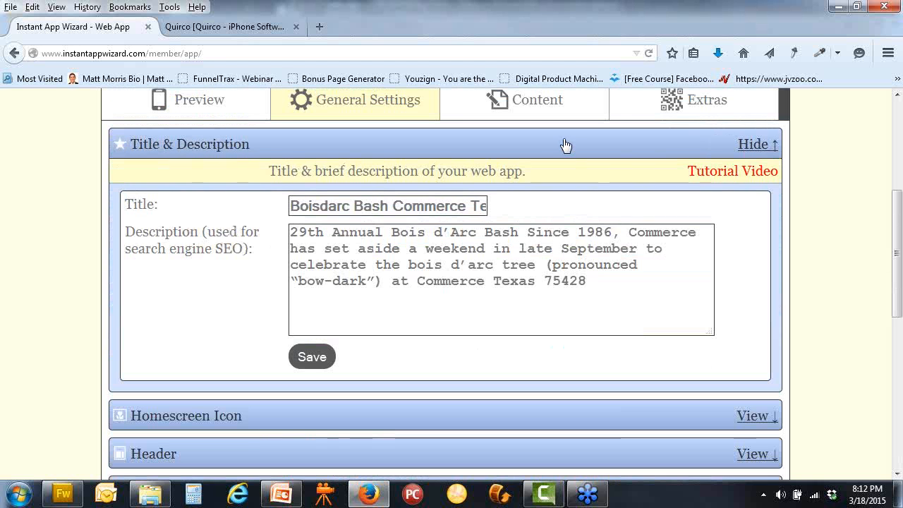
pyautogui.tripleClick(395, 206)
pyautogui.moveTo(396, 206); pyautogui.dragTo(624, 210)
pyautogui.click(413, 206)
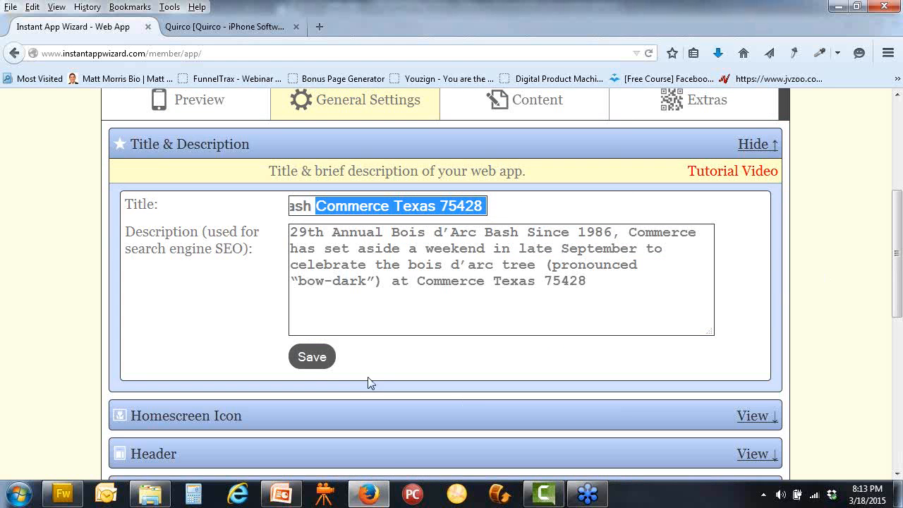
pyautogui.click(312, 357)
# Save the Header settings with the Bois d'Arc Bash 2014 logo image
pyautogui.scroll(-2, 319, 366)
pyautogui.scroll(-2, 319, 366)
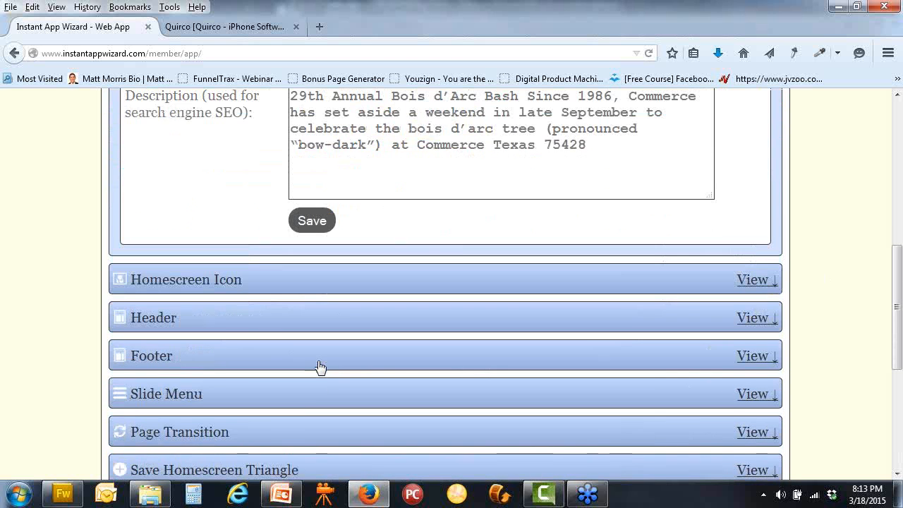
pyautogui.click(444, 329)
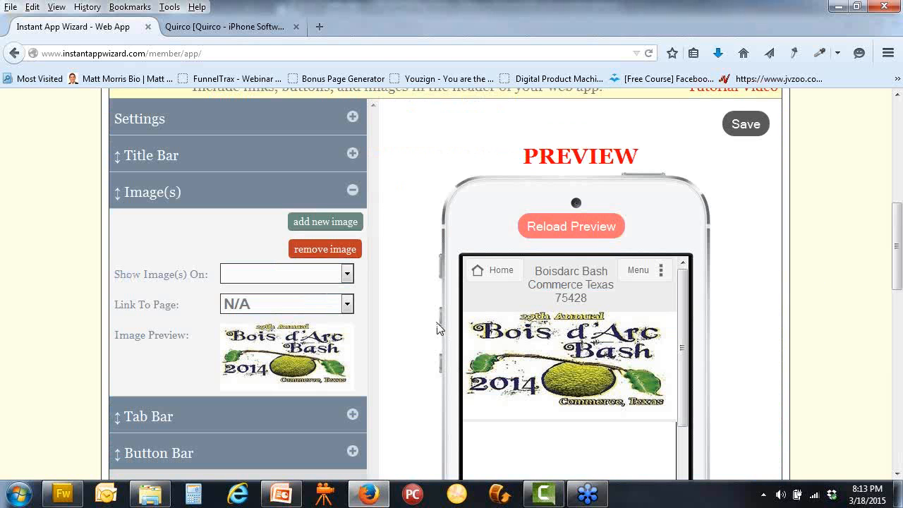
pyautogui.scroll(-2, 425, 322)
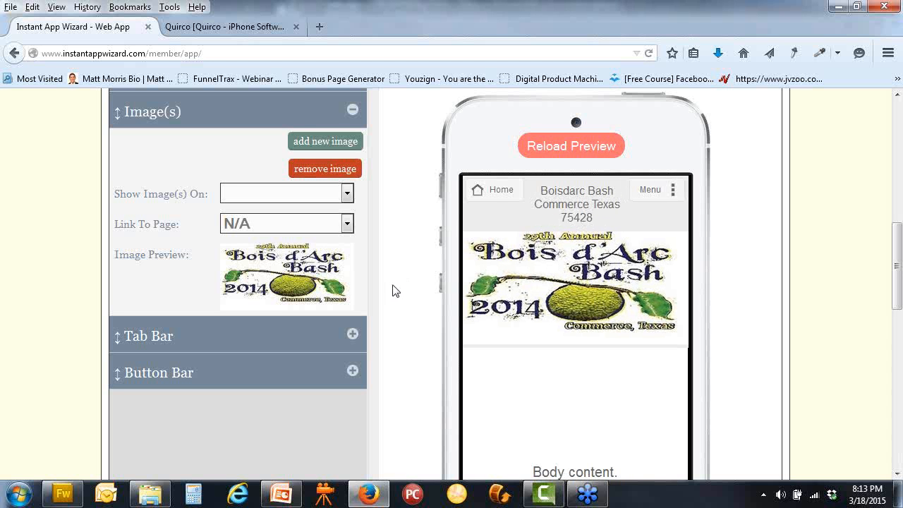
pyautogui.scroll(-2, 393, 291)
pyautogui.scroll(2, 392, 290)
pyautogui.scroll(2, 384, 264)
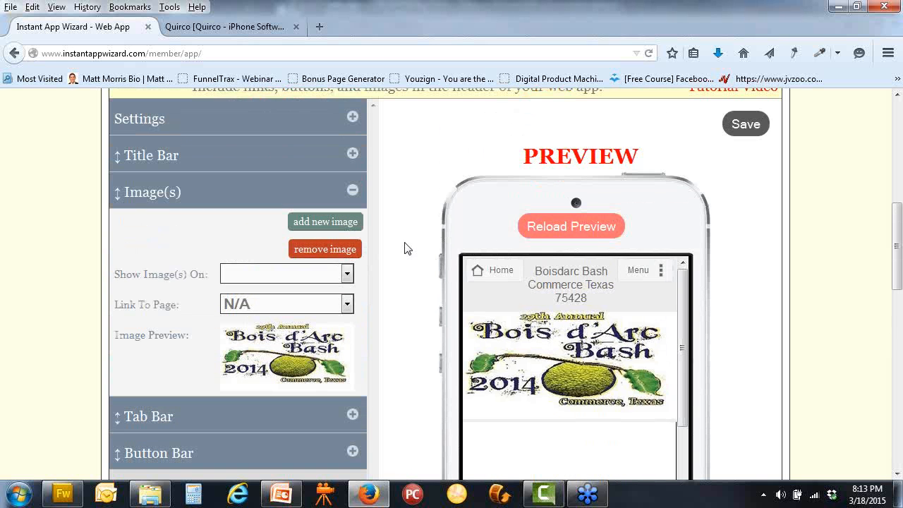
pyautogui.click(753, 130)
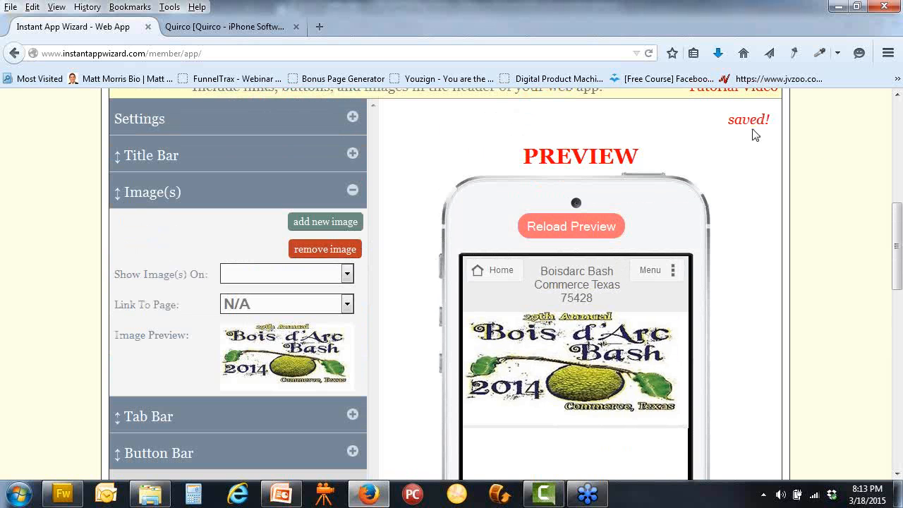
pyautogui.scroll(6, 741, 226)
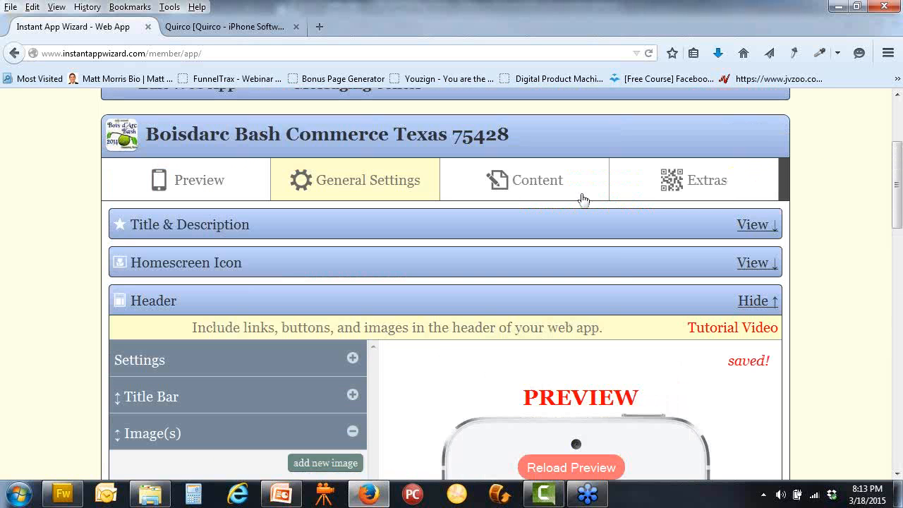
# In Content, expand the Home Page settings and its image section
pyautogui.click(542, 185)
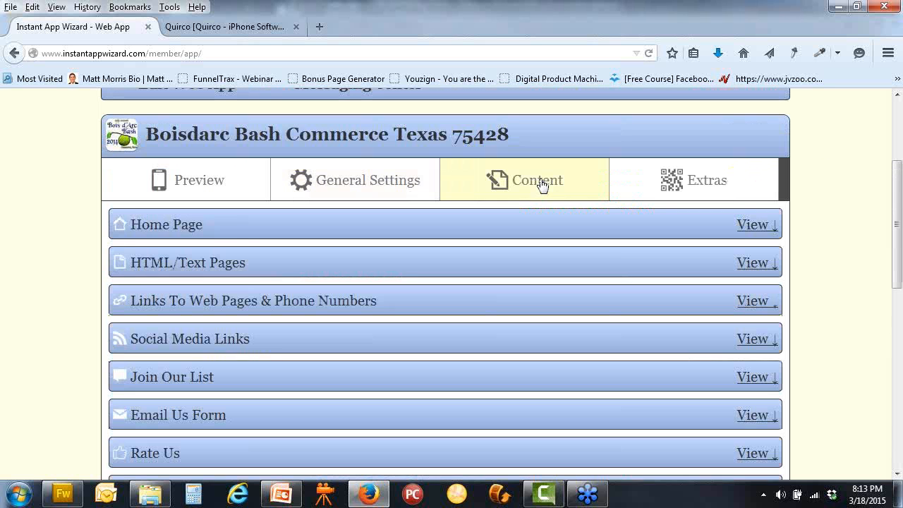
pyautogui.click(752, 225)
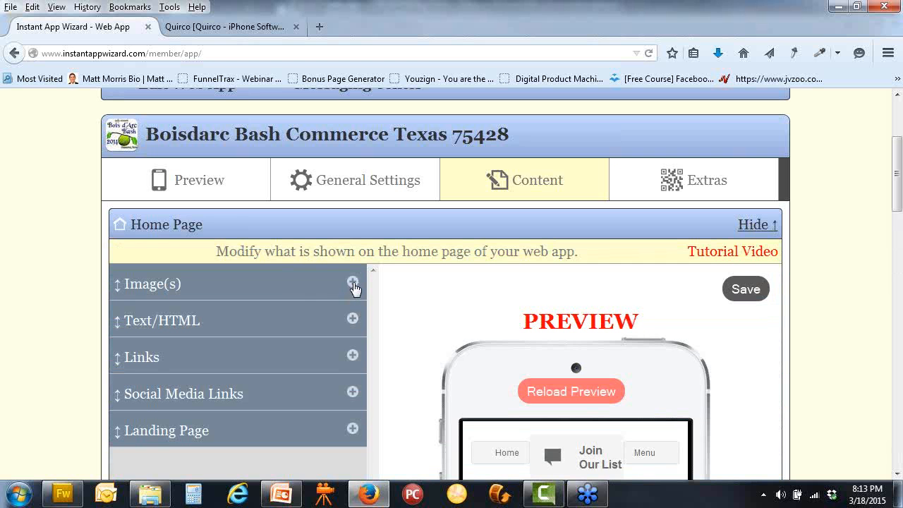
pyautogui.click(351, 282)
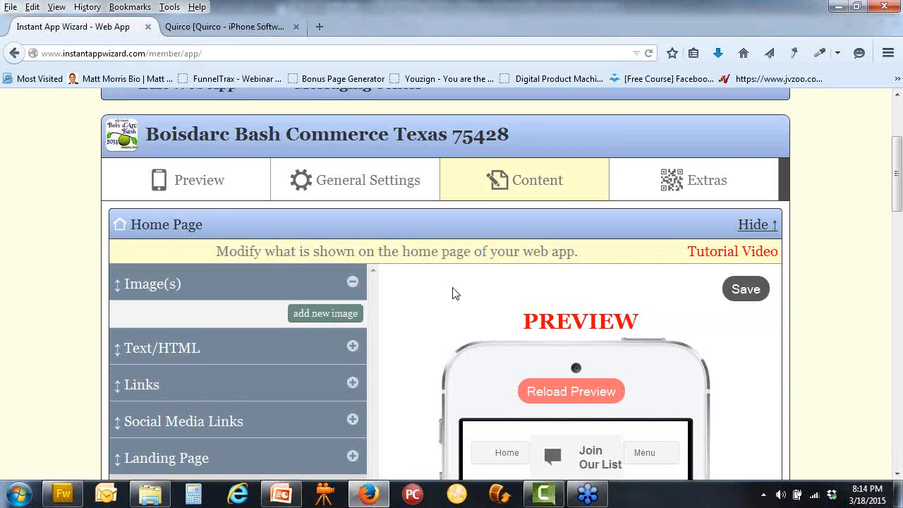
pyautogui.scroll(-2, 455, 293)
pyautogui.click(321, 234)
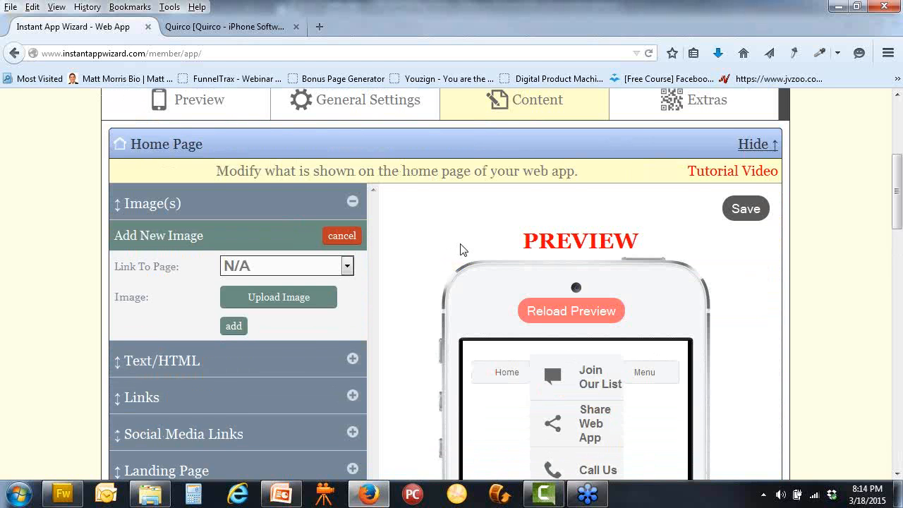
pyautogui.scroll(-5, 459, 249)
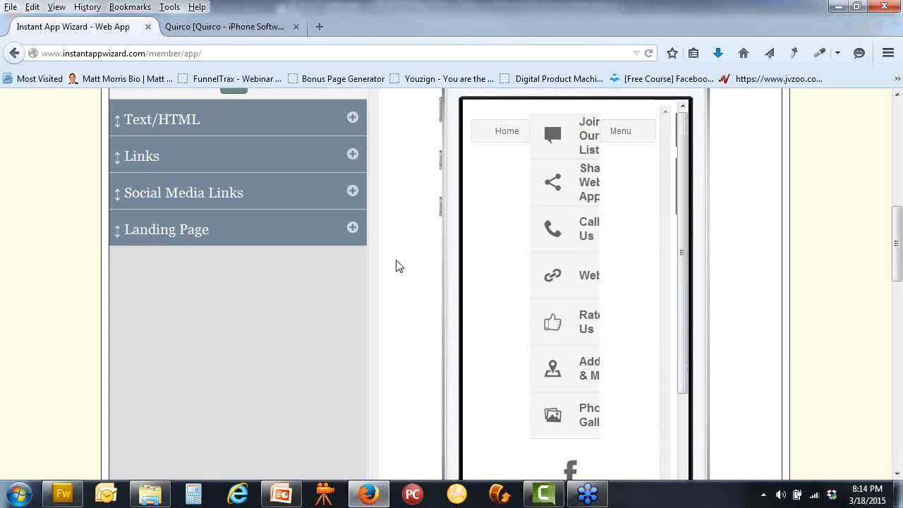
pyautogui.scroll(2, 399, 249)
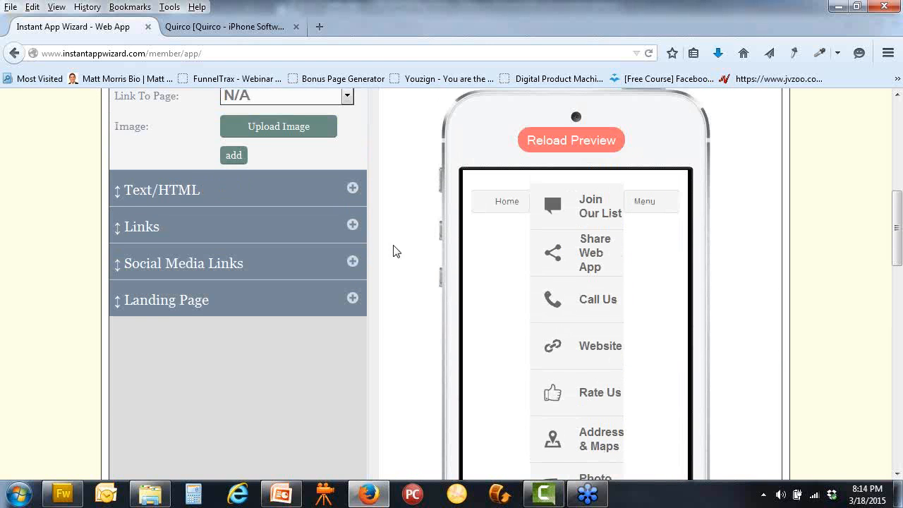
# In Home Page Links, set Show to No for Call Us, Photo Gallery and Website
pyautogui.click(352, 236)
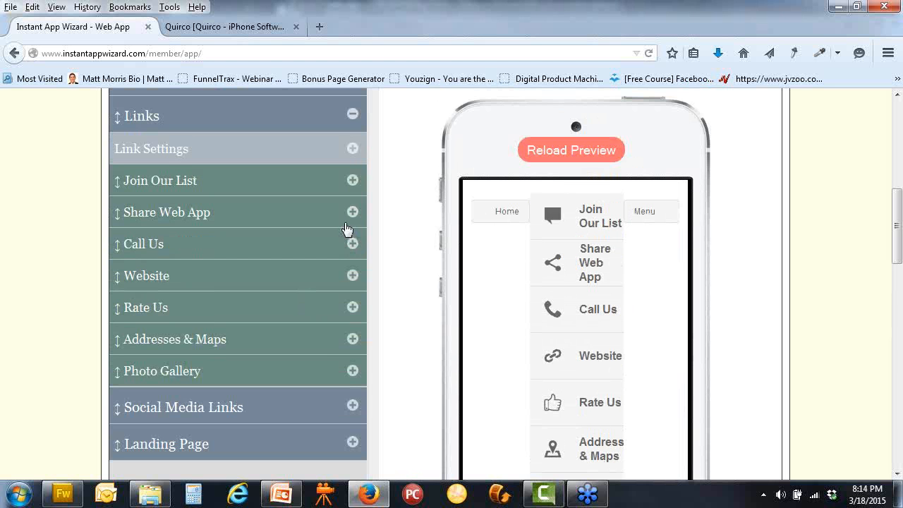
pyautogui.click(353, 243)
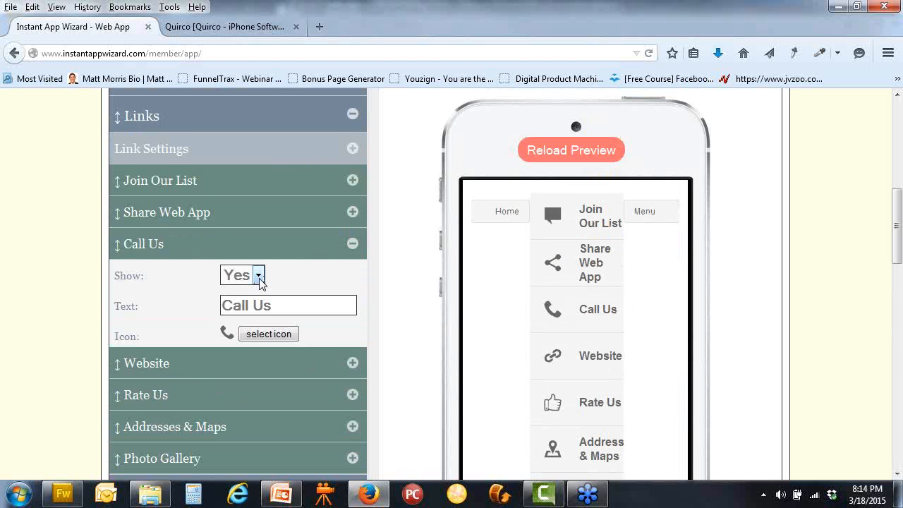
pyautogui.click(259, 276)
pyautogui.click(256, 311)
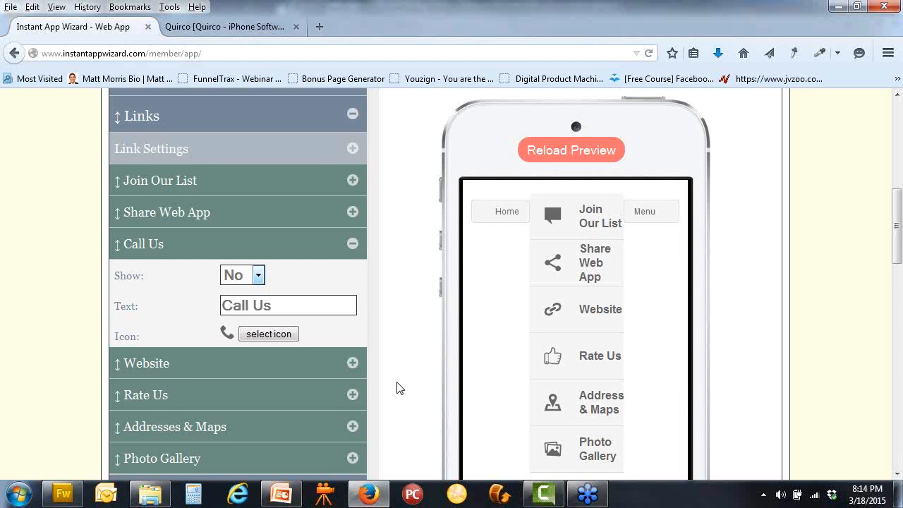
pyautogui.scroll(-4, 396, 388)
pyautogui.scroll(2, 385, 373)
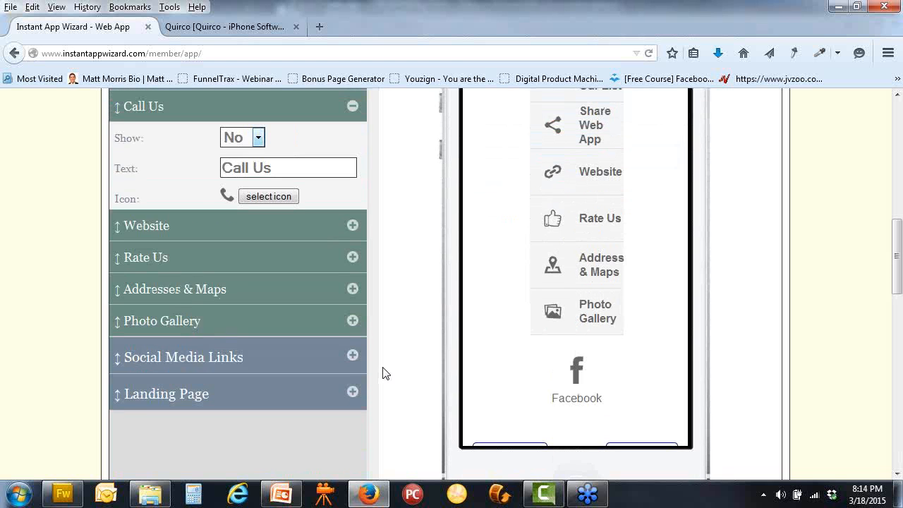
pyautogui.click(352, 378)
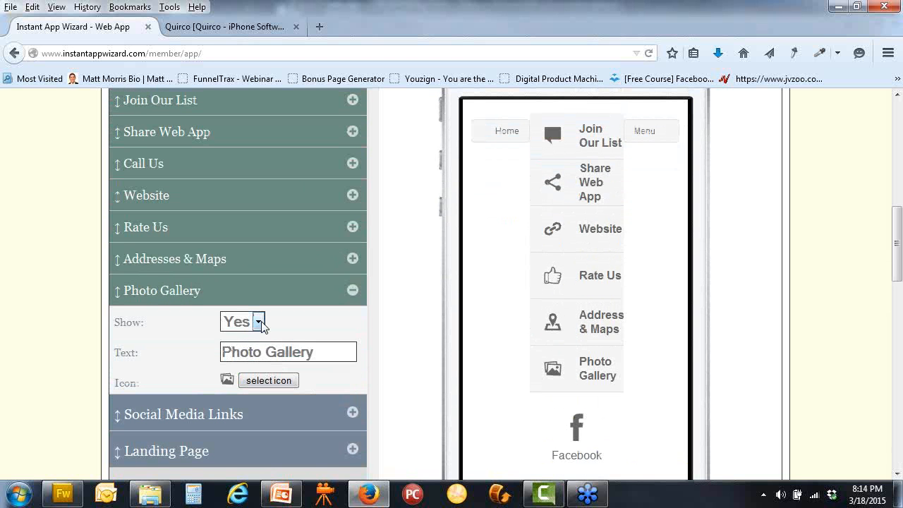
pyautogui.click(256, 320)
pyautogui.click(247, 357)
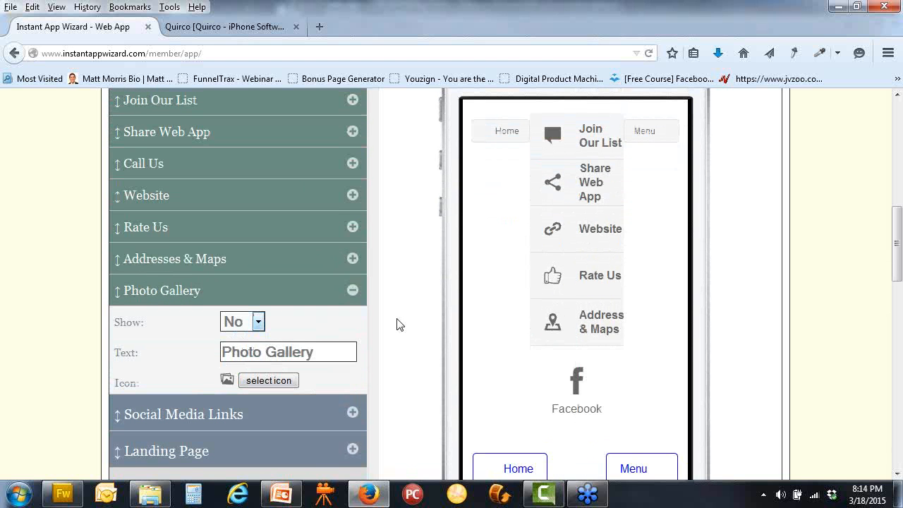
pyautogui.scroll(2, 400, 324)
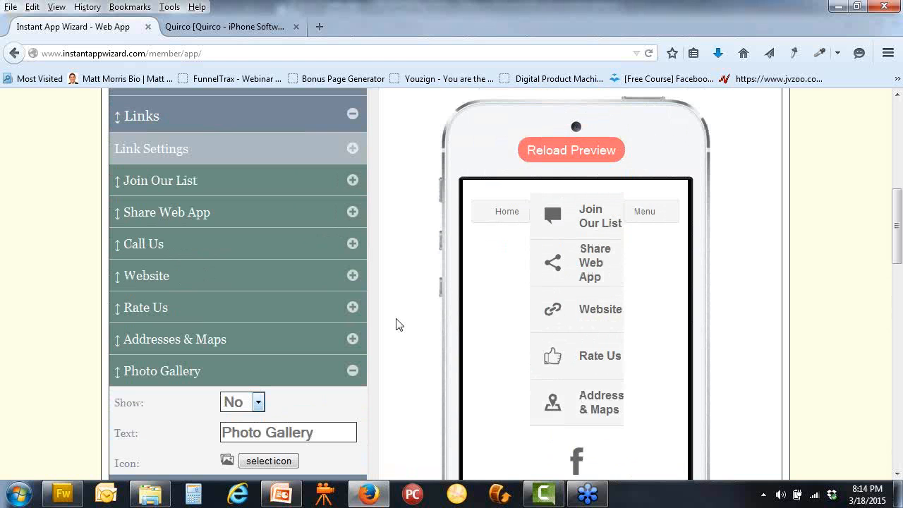
pyautogui.click(352, 275)
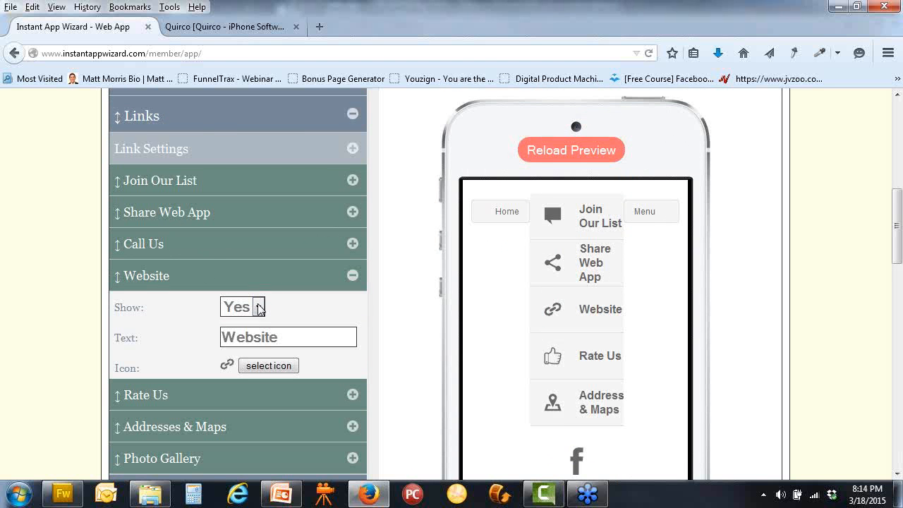
pyautogui.click(259, 307)
pyautogui.click(237, 342)
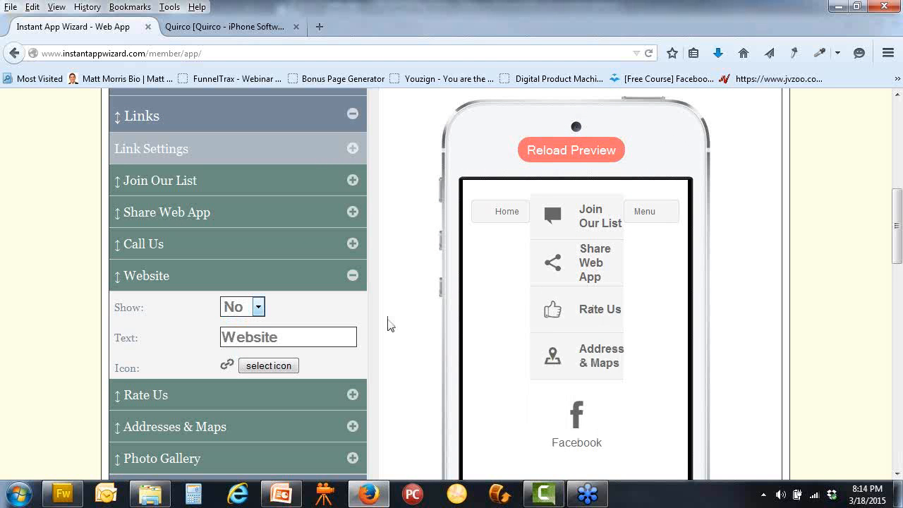
# Save the home page link changes
pyautogui.scroll(2, 390, 325)
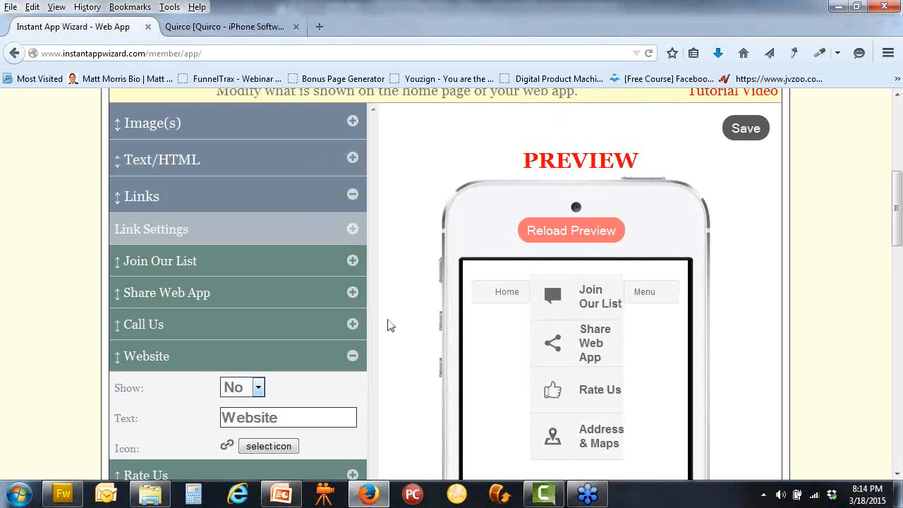
pyautogui.scroll(-4, 390, 325)
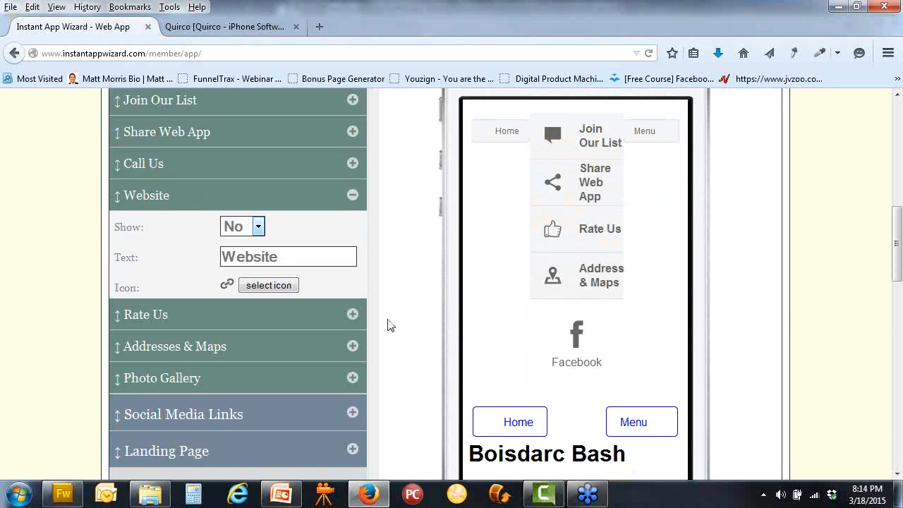
pyautogui.click(353, 413)
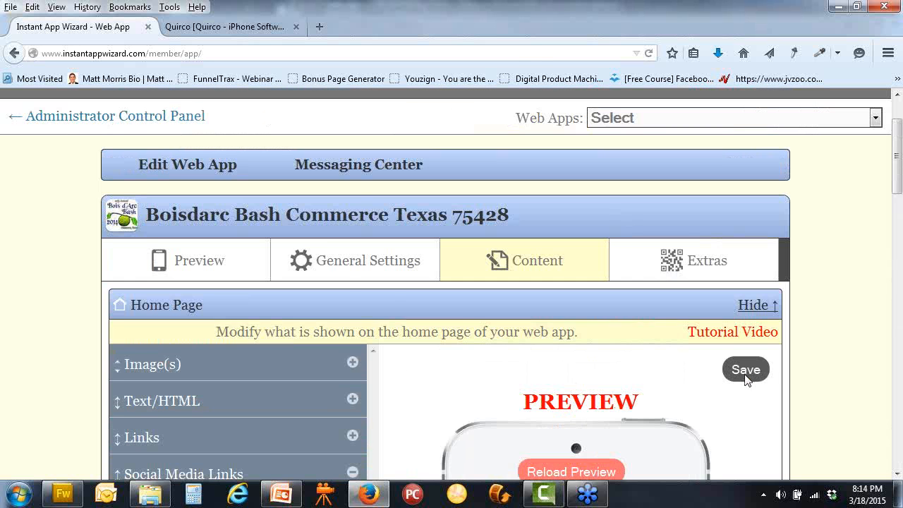
pyautogui.click(746, 374)
pyautogui.scroll(-2, 414, 364)
# Start a new home page image with Link To Page left at N/A
pyautogui.click(352, 283)
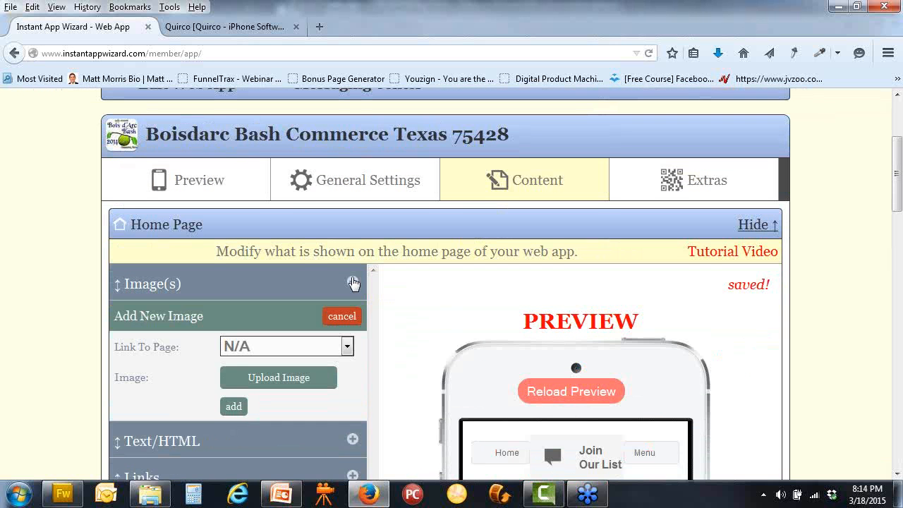
pyautogui.scroll(-4, 433, 298)
pyautogui.click(347, 185)
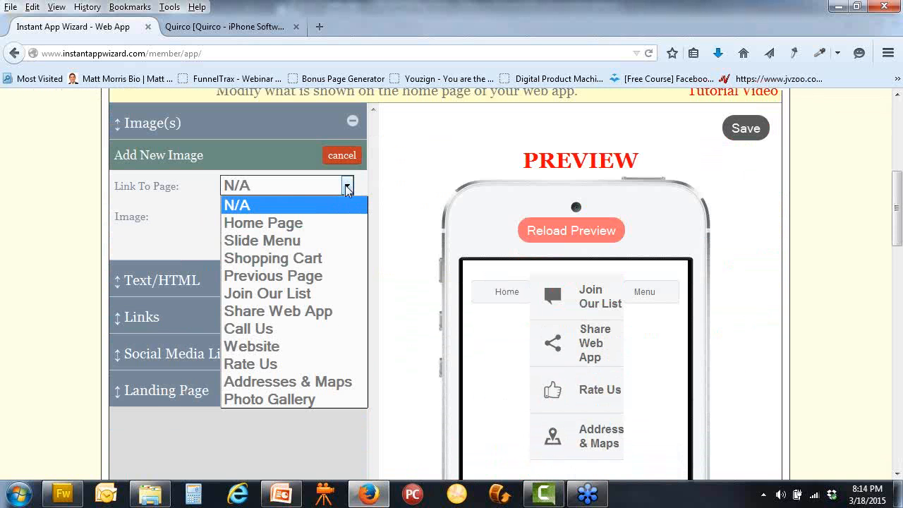
pyautogui.click(385, 185)
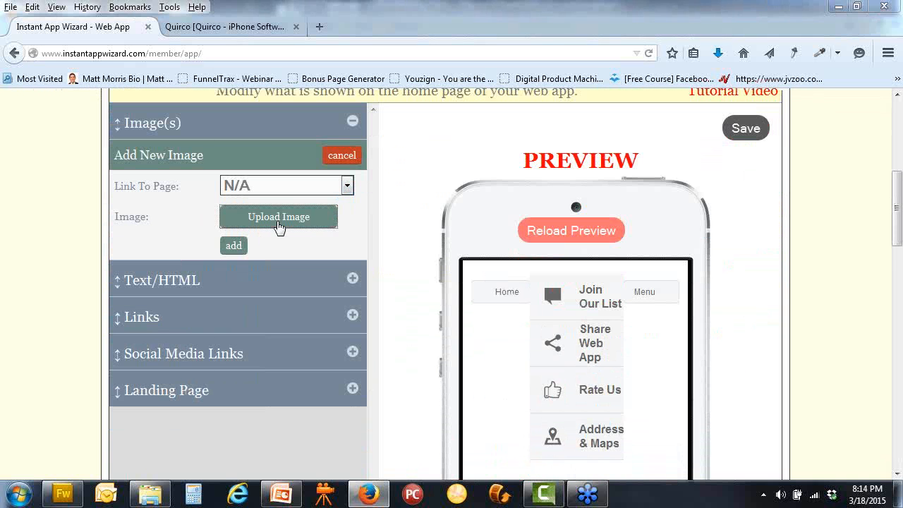
# Upload 1042131boisdarcbashlogo.png and add it to the home page images
pyautogui.click(279, 224)
pyautogui.moveTo(515, 141); pyautogui.dragTo(520, 251)
pyautogui.click(426, 211)
pyautogui.click(426, 269)
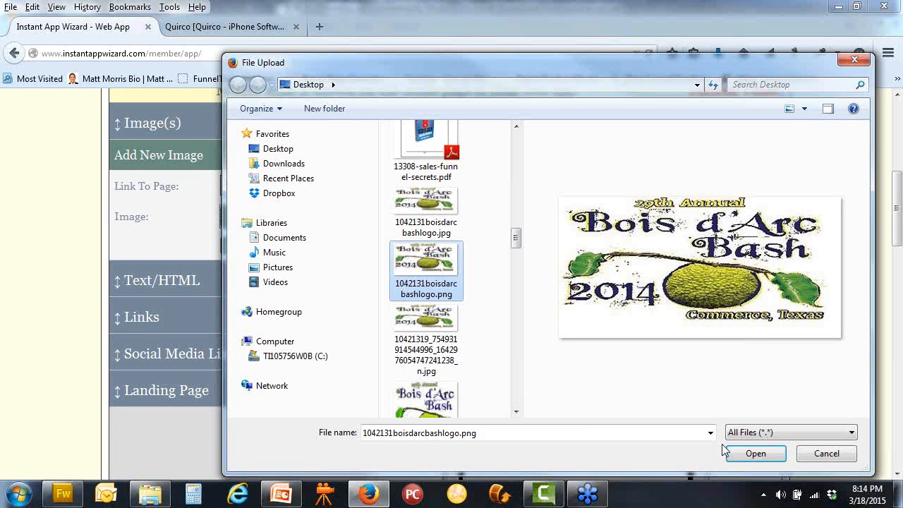
pyautogui.click(753, 452)
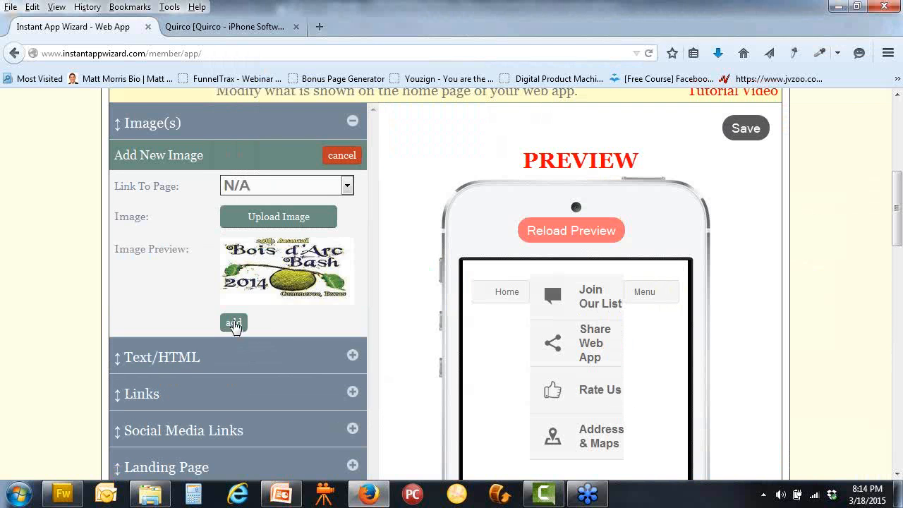
pyautogui.click(235, 324)
pyautogui.scroll(-2, 698, 328)
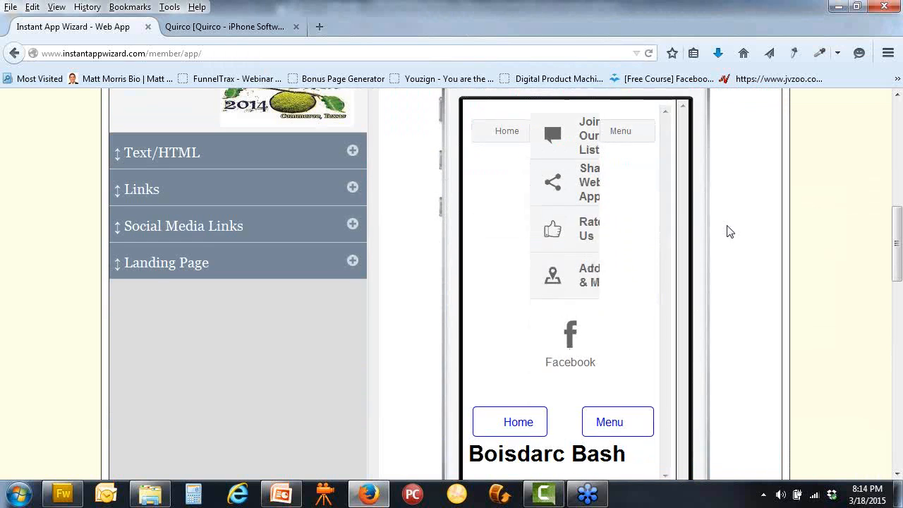
pyautogui.scroll(1, 729, 231)
pyautogui.scroll(-3, 728, 220)
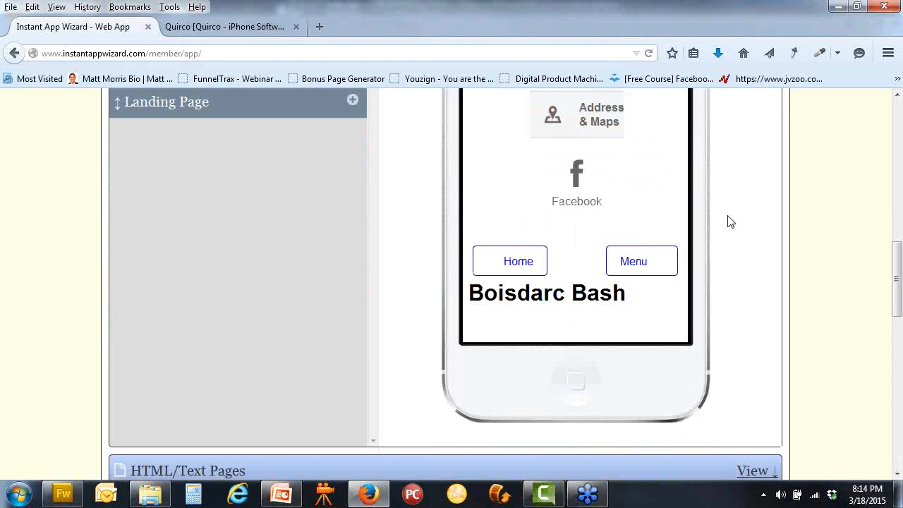
pyautogui.scroll(3, 730, 220)
pyautogui.scroll(1, 729, 212)
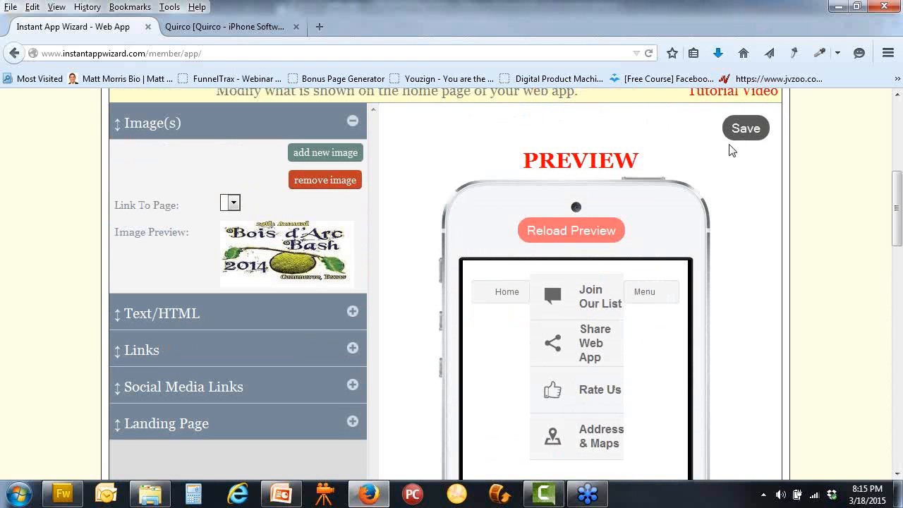
pyautogui.click(556, 230)
pyautogui.scroll(-2, 768, 251)
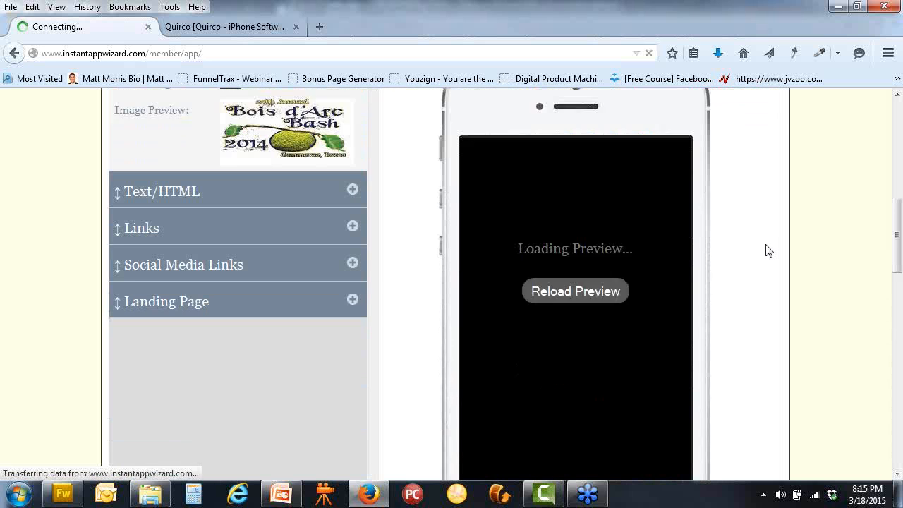
pyautogui.scroll(-1, 768, 250)
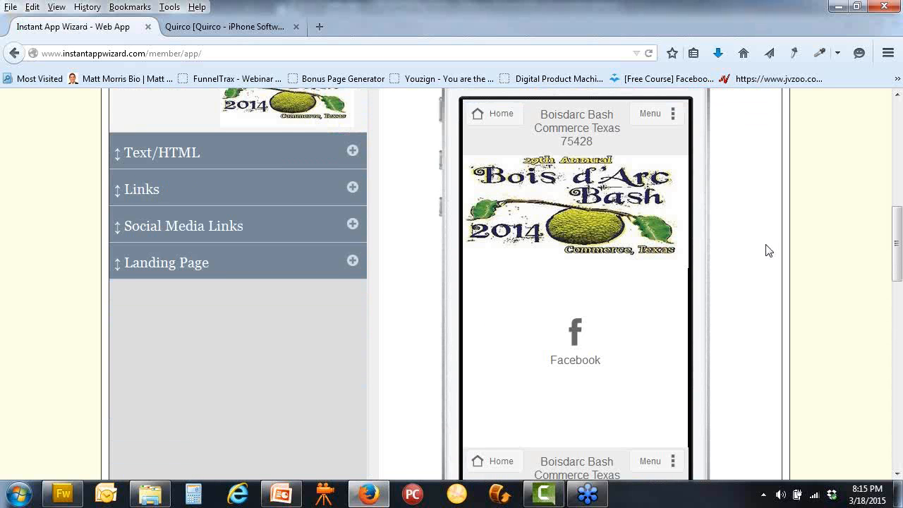
pyautogui.scroll(-4, 768, 250)
pyautogui.scroll(4, 767, 251)
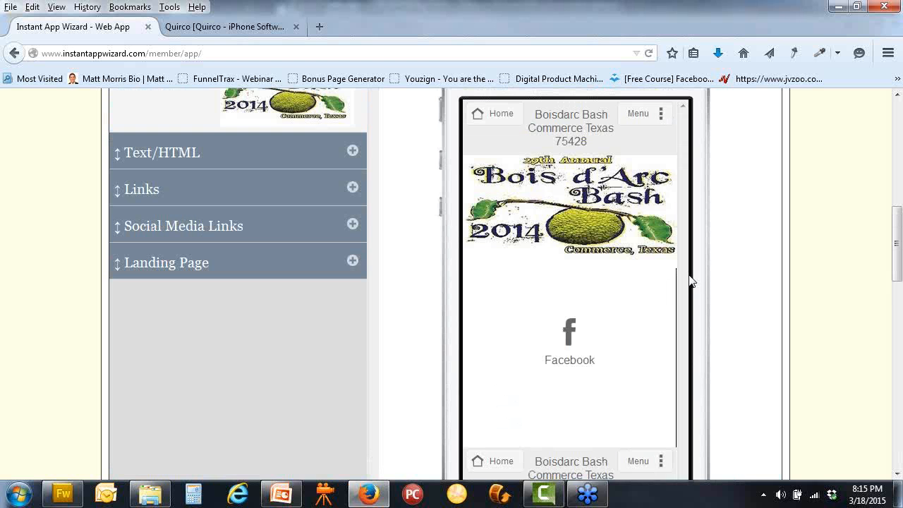
pyautogui.scroll(-5, 648, 312)
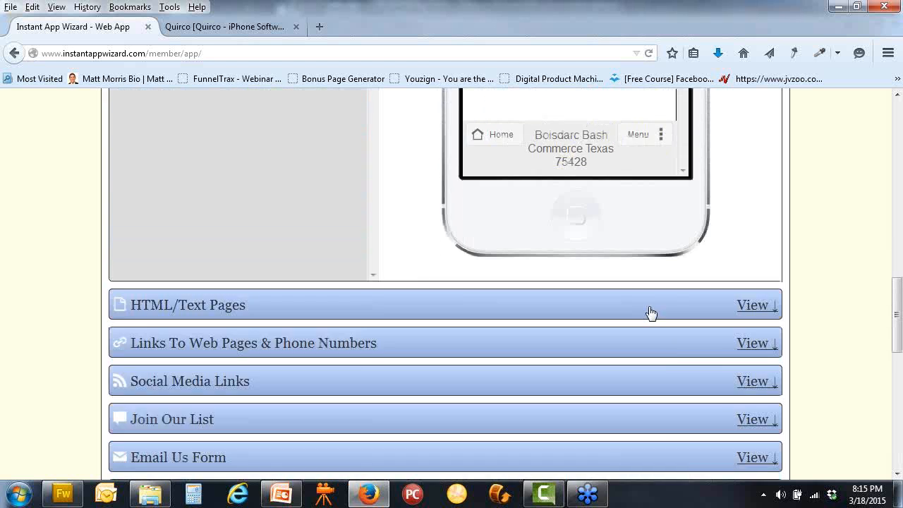
pyautogui.scroll(7, 649, 312)
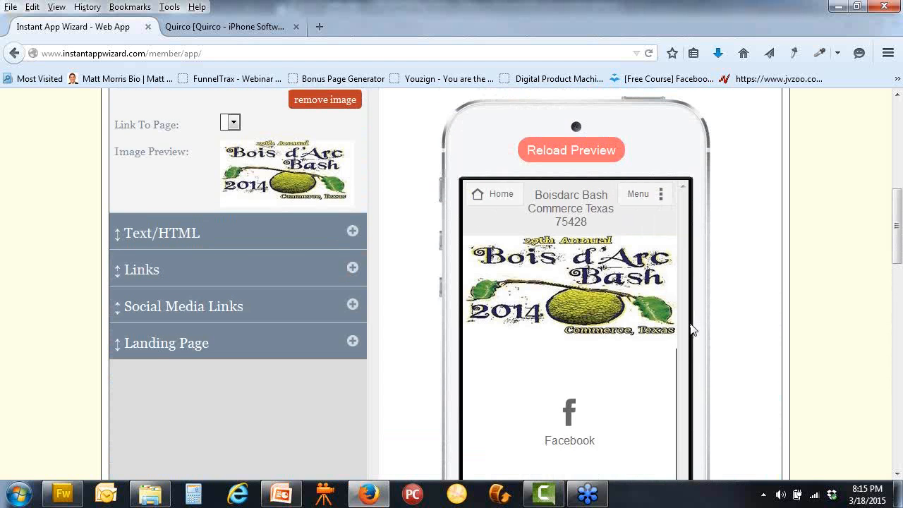
pyautogui.scroll(-2, 689, 325)
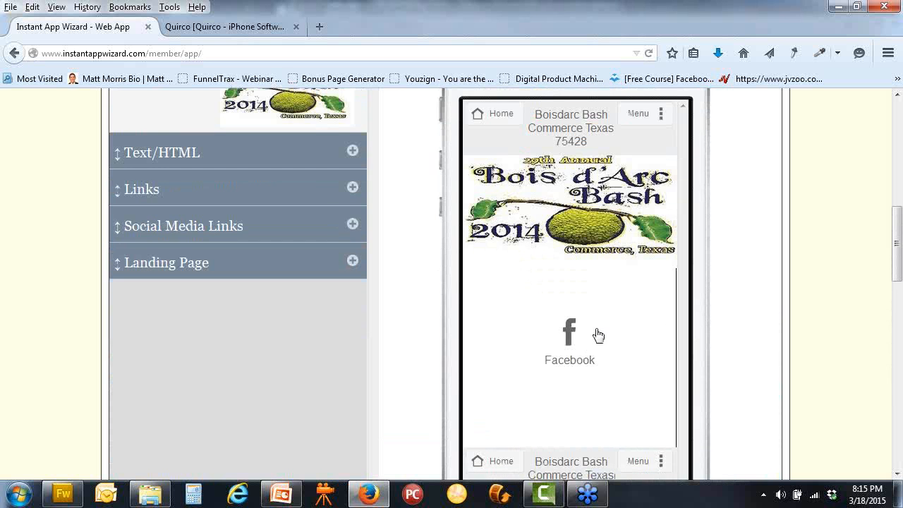
pyautogui.scroll(4, 452, 248)
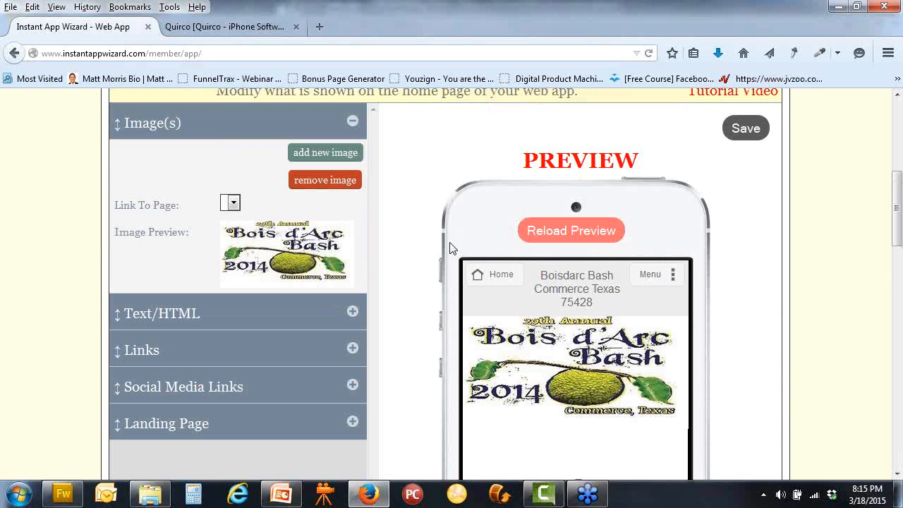
pyautogui.click(543, 235)
pyautogui.scroll(-4, 804, 320)
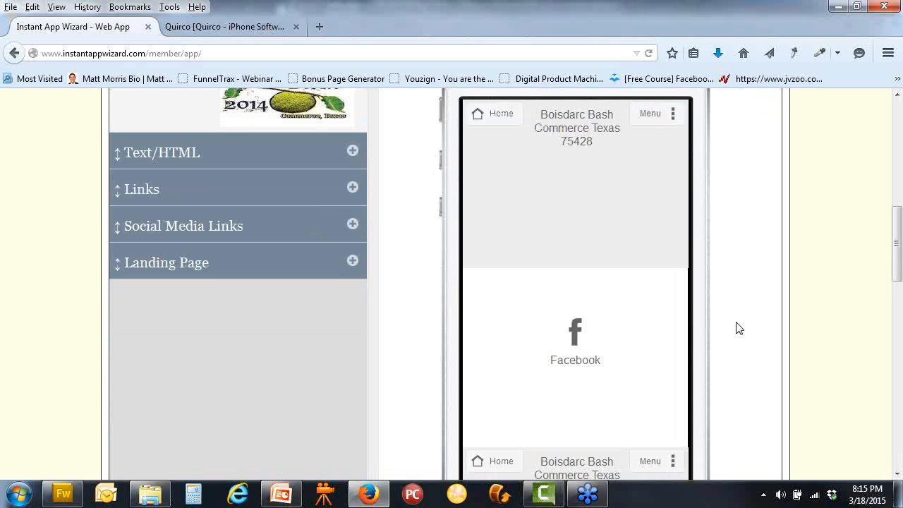
pyautogui.scroll(-4, 635, 323)
pyautogui.scroll(6, 634, 325)
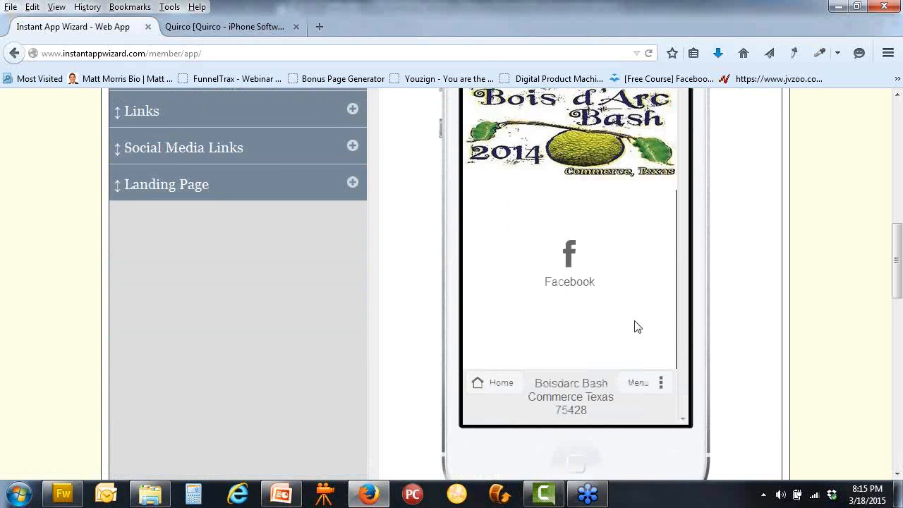
pyautogui.scroll(2, 353, 158)
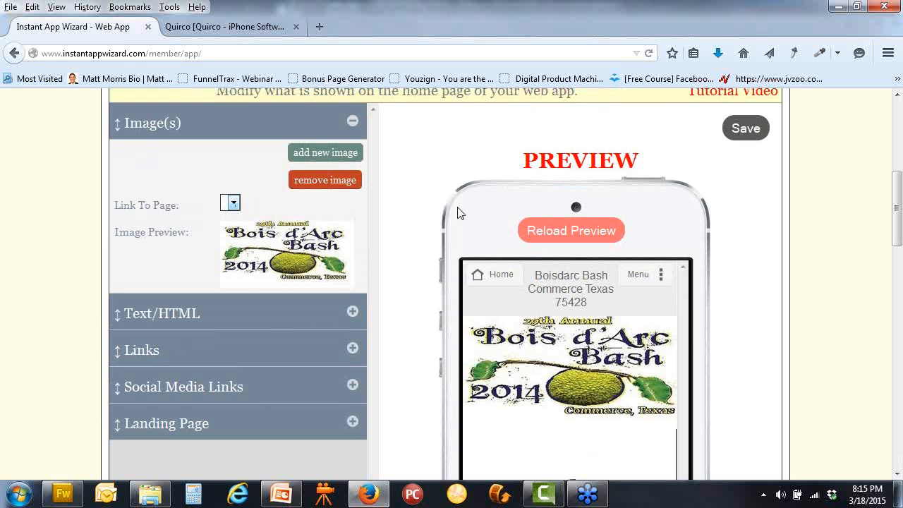
# Remove the home page image, confirming, and reload the phone preview
pyautogui.click(336, 182)
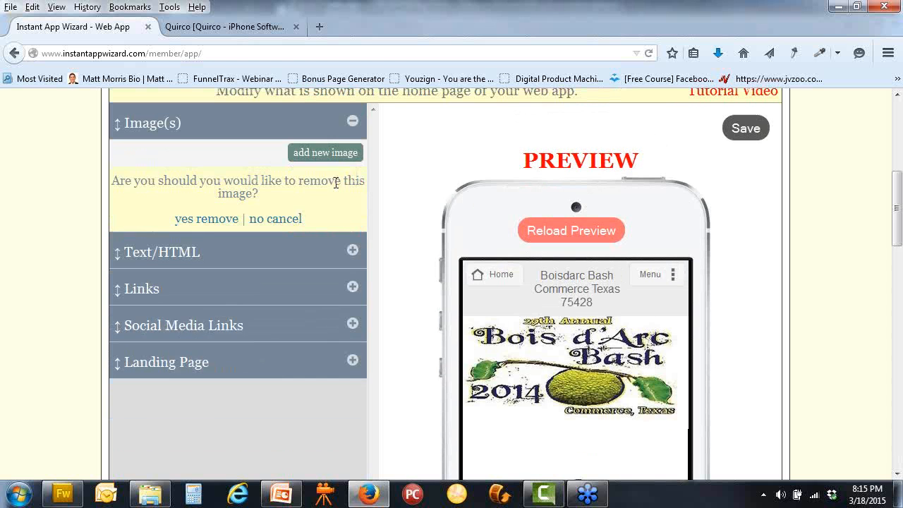
pyautogui.click(209, 224)
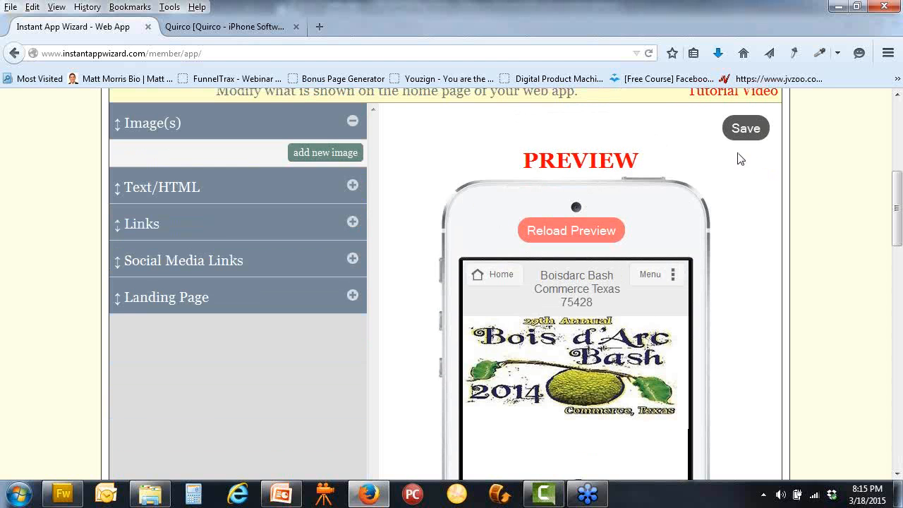
pyautogui.click(583, 238)
pyautogui.scroll(-4, 720, 230)
pyautogui.scroll(4, 721, 230)
# Save the home page content, then open Header under General Settings
pyautogui.click(735, 126)
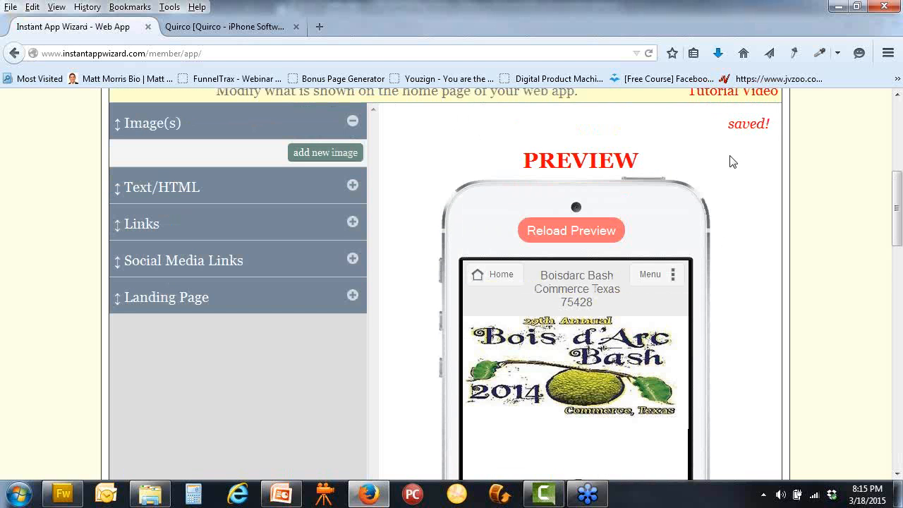
pyautogui.scroll(-4, 737, 246)
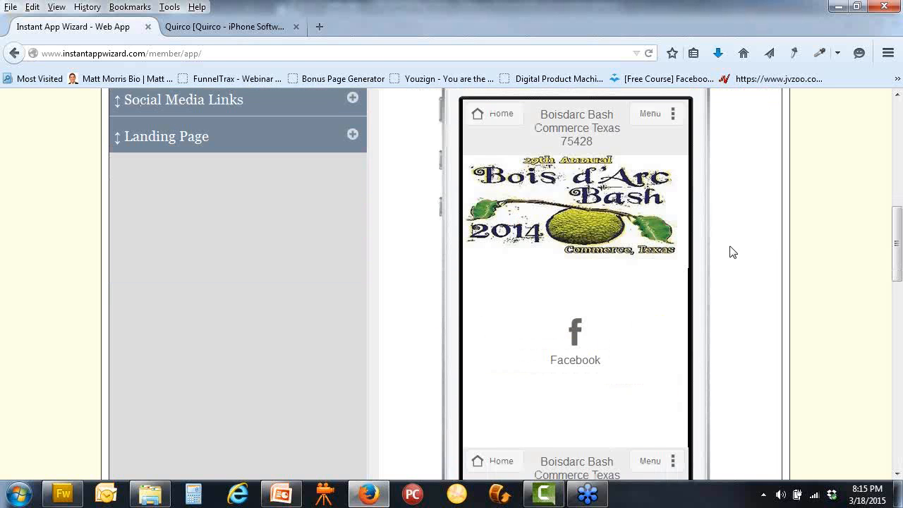
pyautogui.scroll(6, 725, 258)
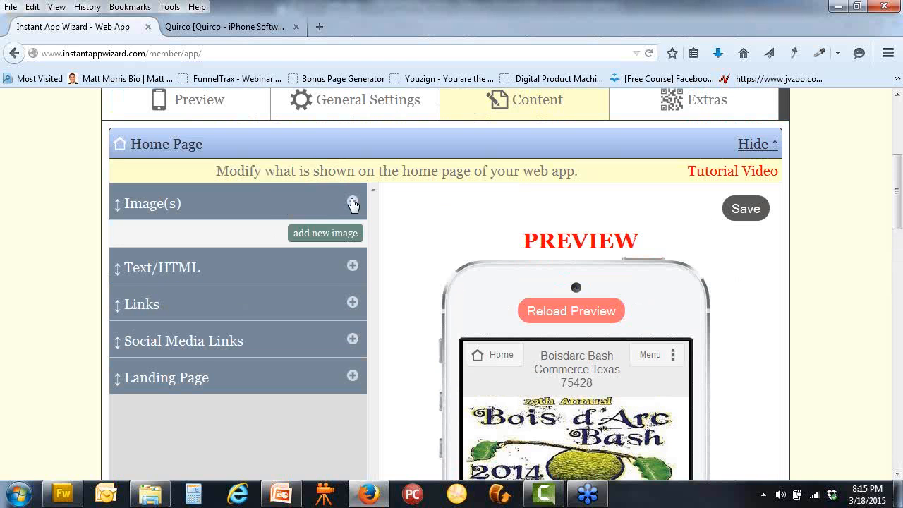
pyautogui.click(350, 204)
pyautogui.click(366, 105)
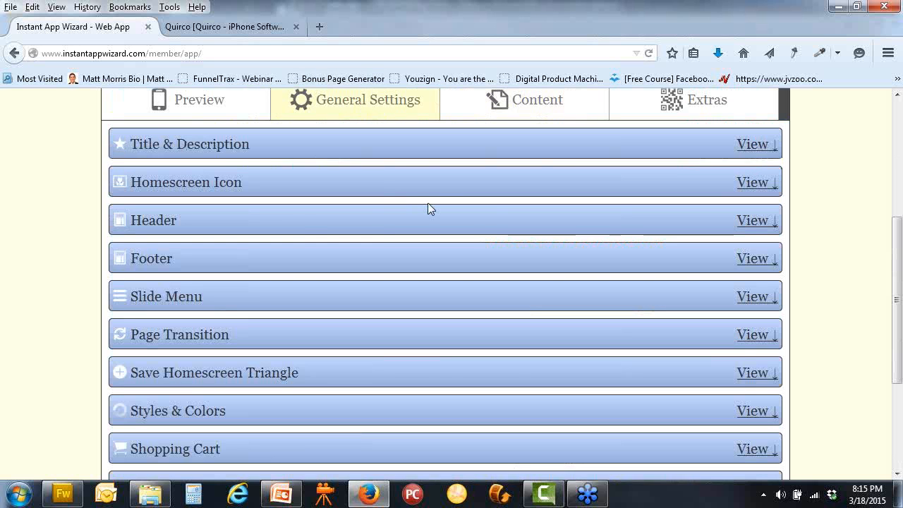
pyautogui.click(281, 227)
# Expand Button Bar and add two linked buttons: Call Us, then Website
pyautogui.scroll(-3, 404, 260)
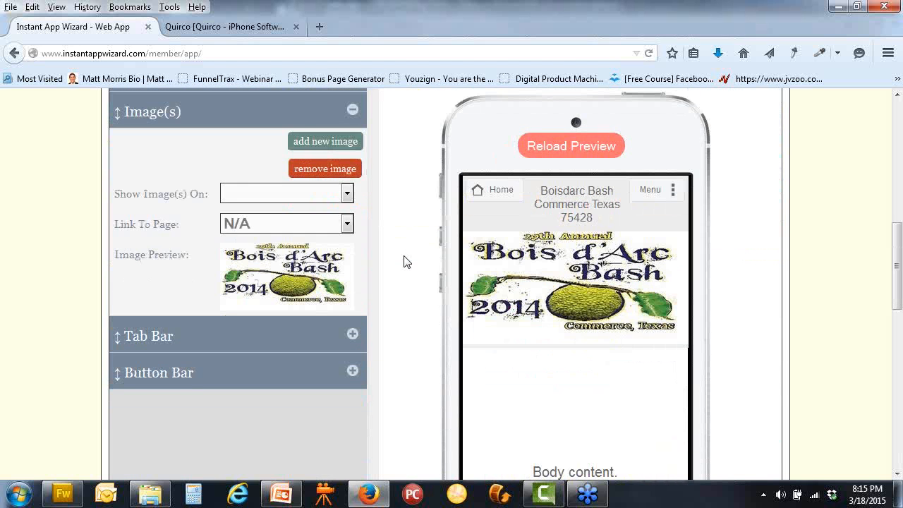
pyautogui.scroll(-2, 391, 282)
pyautogui.click(354, 291)
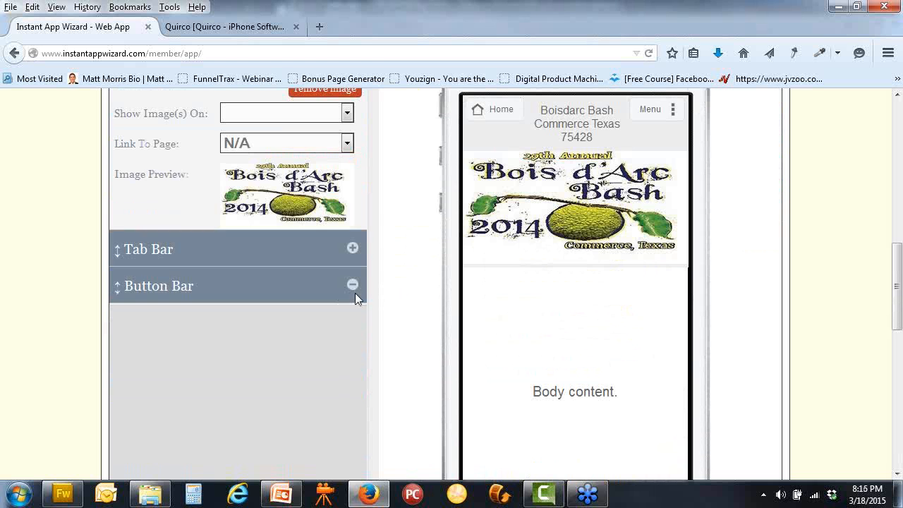
pyautogui.click(341, 137)
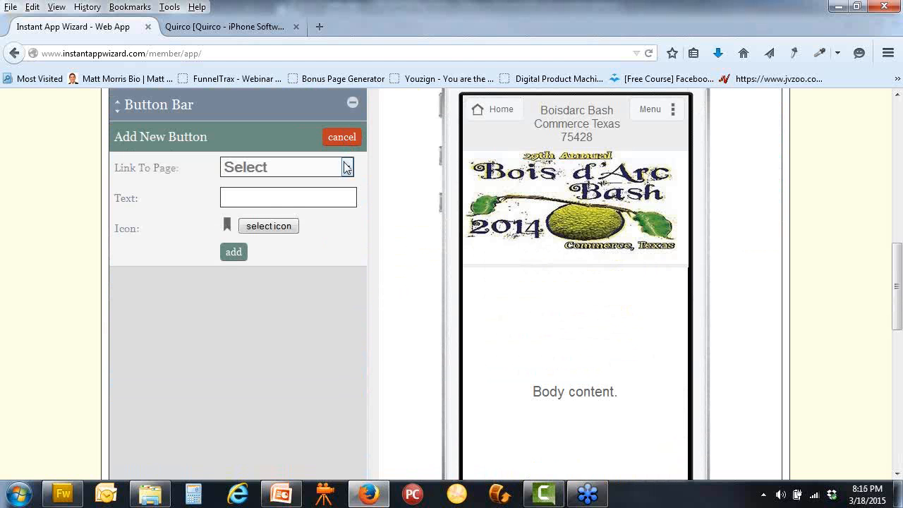
pyautogui.click(346, 167)
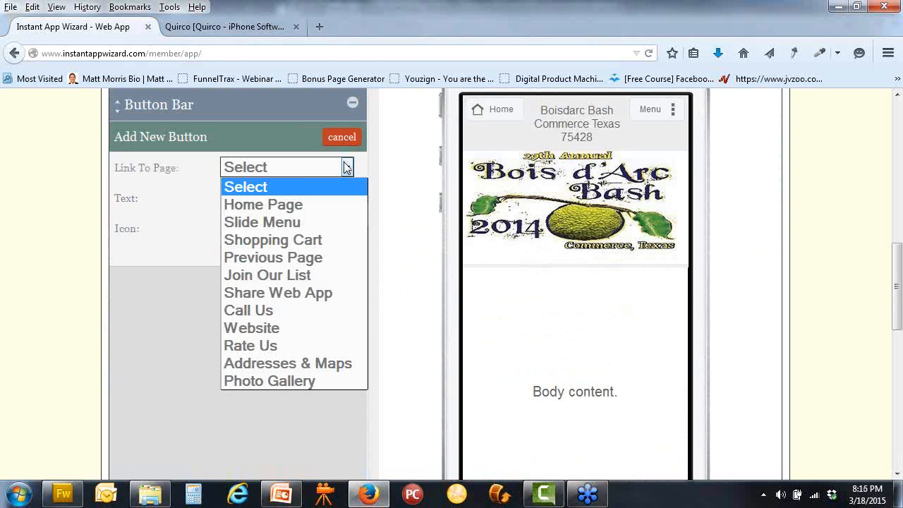
pyautogui.click(281, 311)
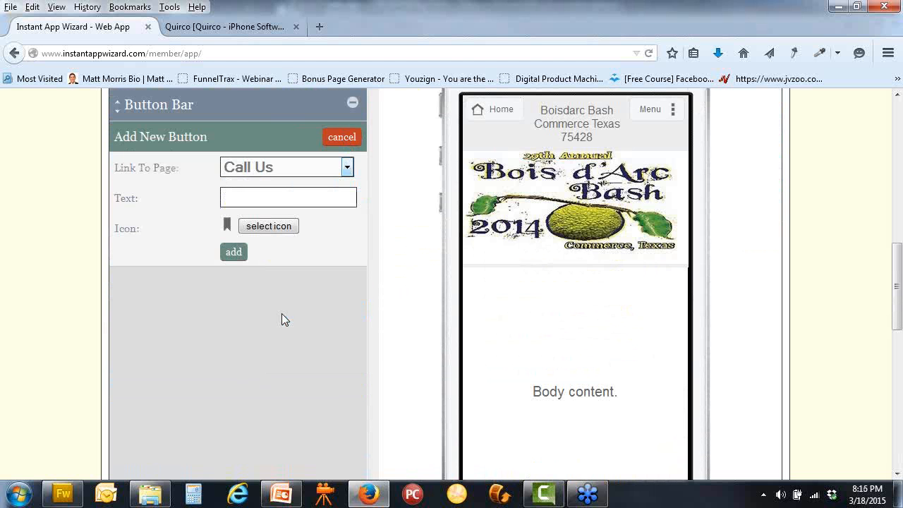
pyautogui.click(235, 259)
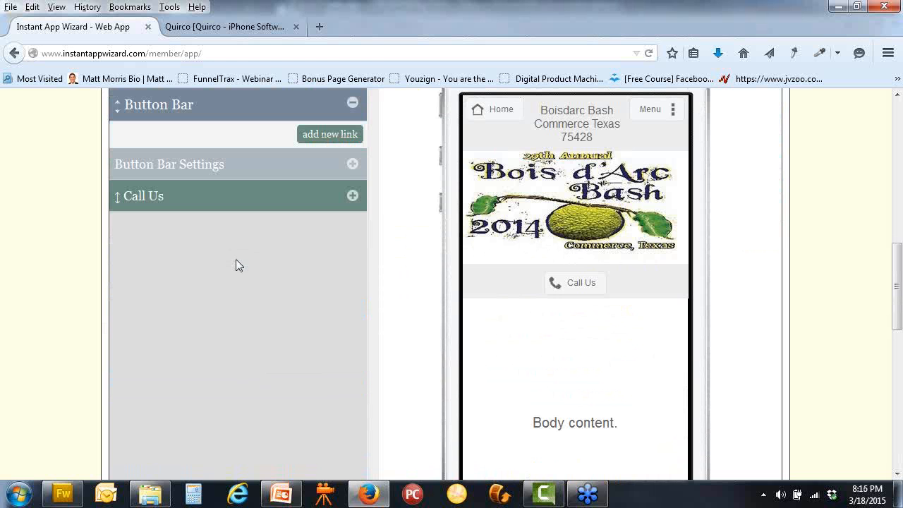
pyautogui.click(335, 137)
pyautogui.click(346, 168)
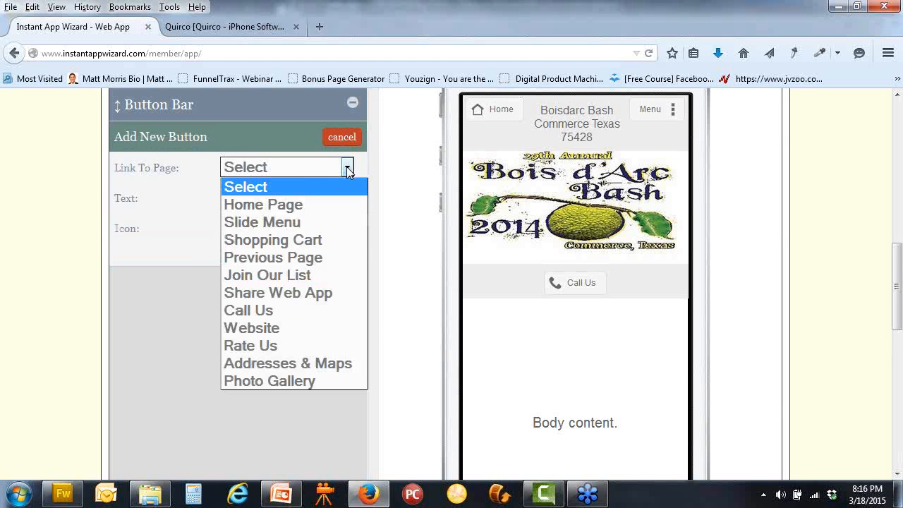
pyautogui.click(289, 326)
pyautogui.click(234, 253)
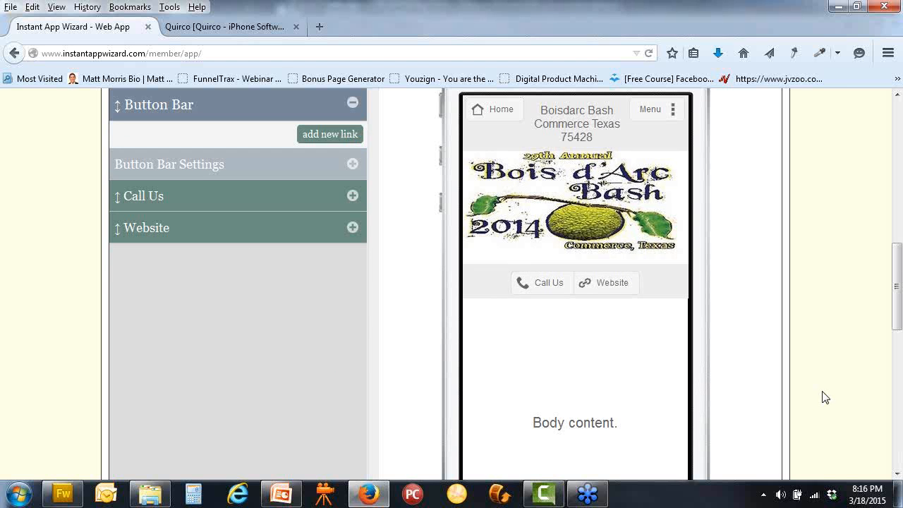
# Collapse Button Bar and add Call Us and Website links to the Tab Bar
pyautogui.scroll(2, 403, 221)
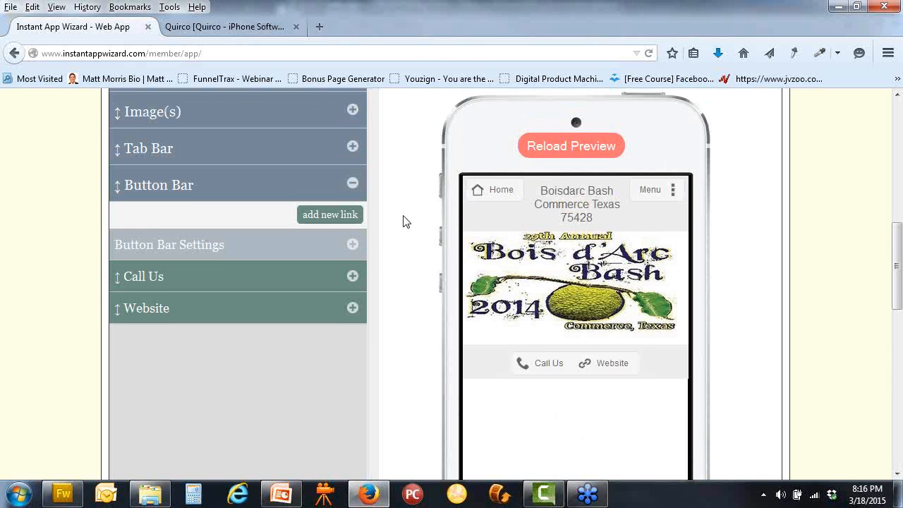
pyautogui.click(354, 185)
pyautogui.click(352, 147)
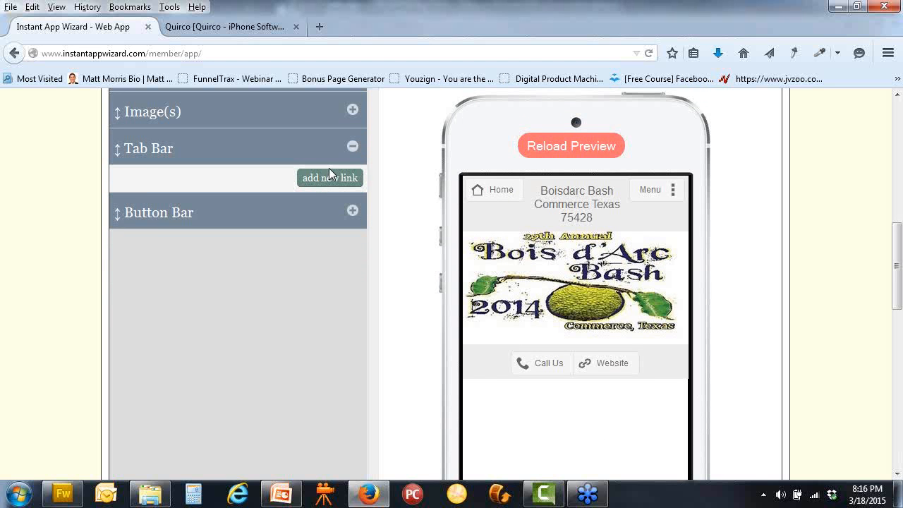
pyautogui.click(330, 179)
pyautogui.click(346, 211)
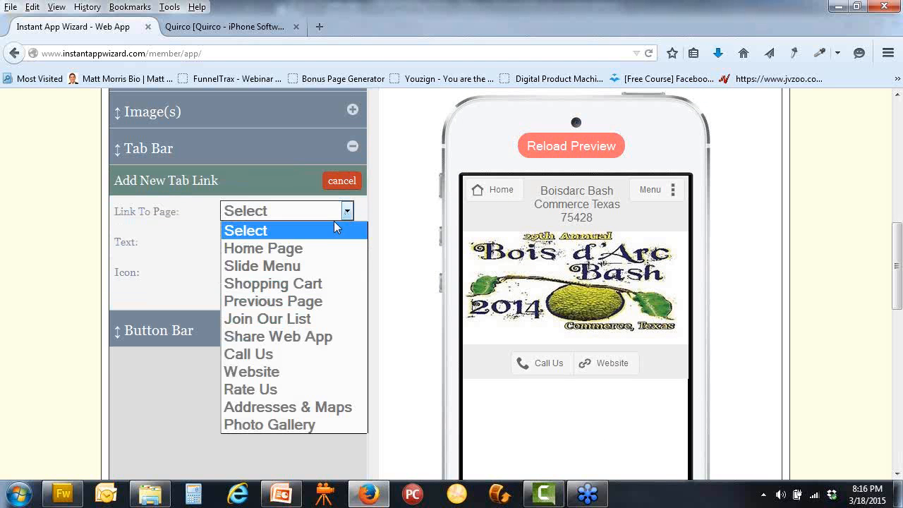
pyautogui.click(282, 355)
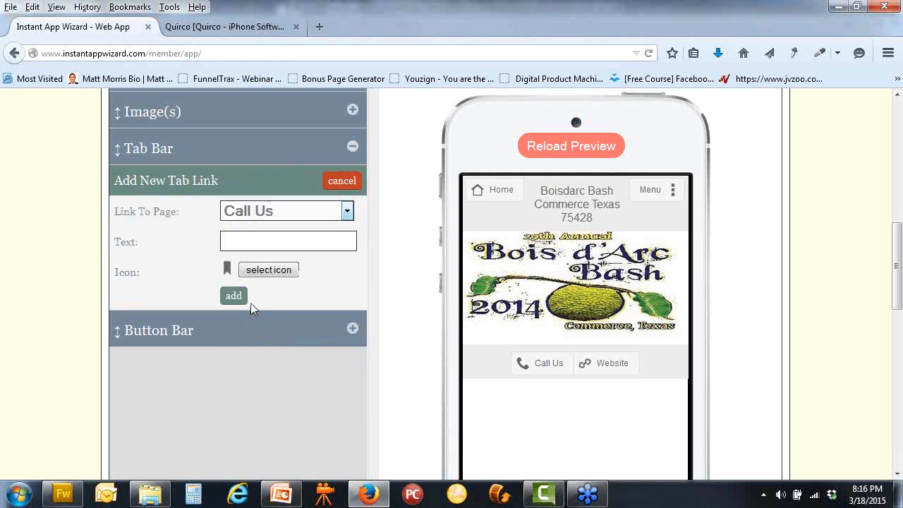
pyautogui.click(234, 296)
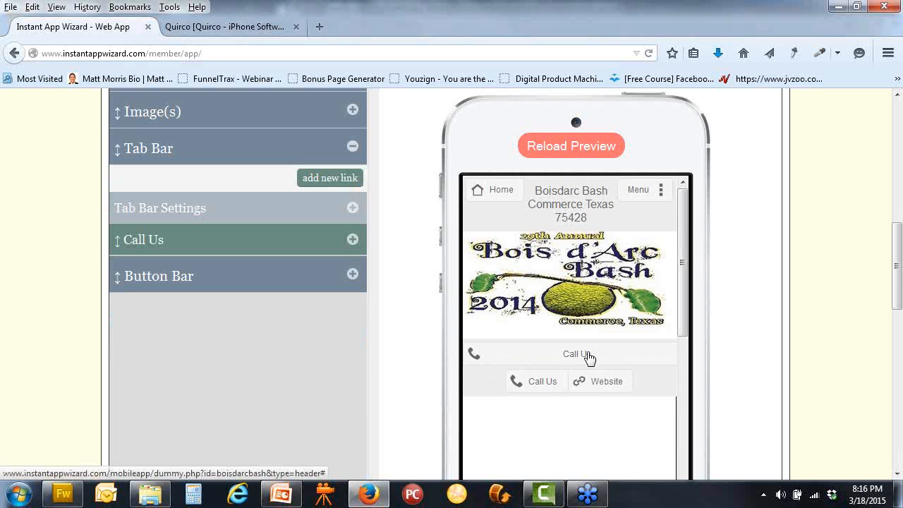
pyautogui.click(337, 179)
pyautogui.click(347, 211)
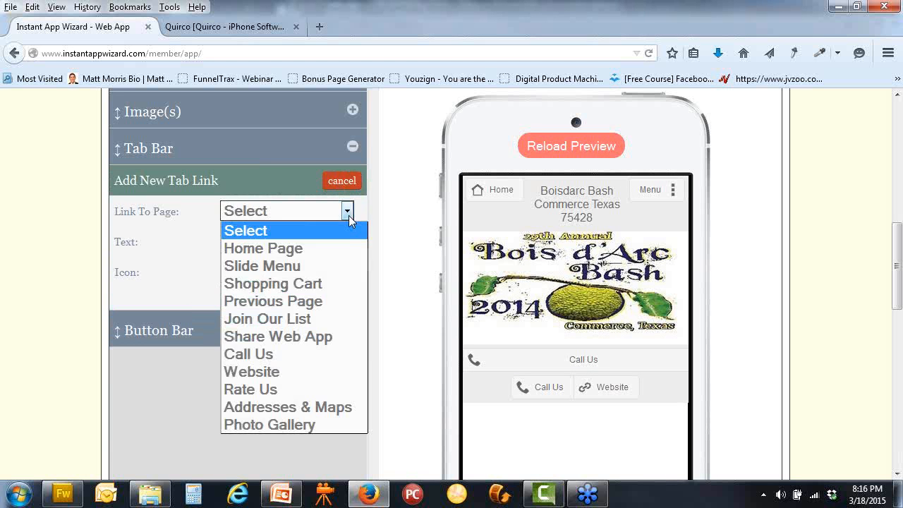
pyautogui.click(297, 372)
pyautogui.click(234, 295)
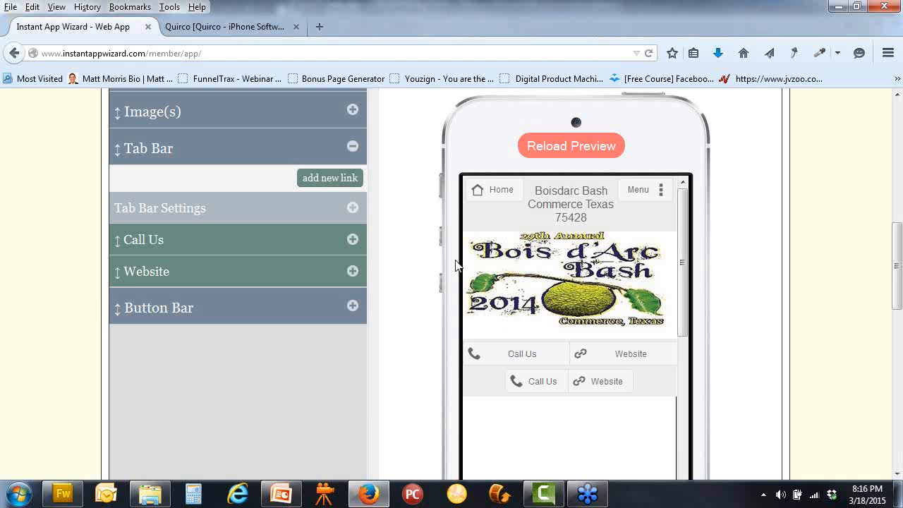
# Remove both the Call Us and Website links from the Tab Bar
pyautogui.click(352, 239)
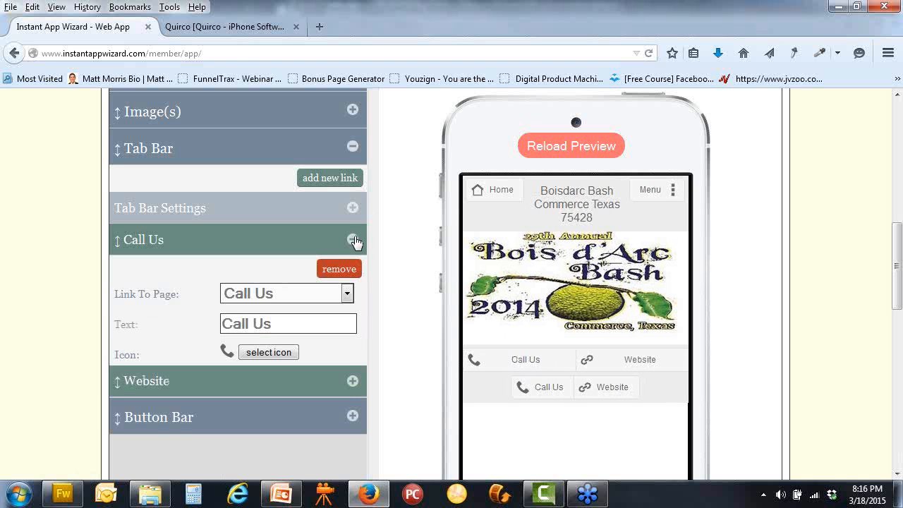
pyautogui.click(334, 270)
pyautogui.click(215, 307)
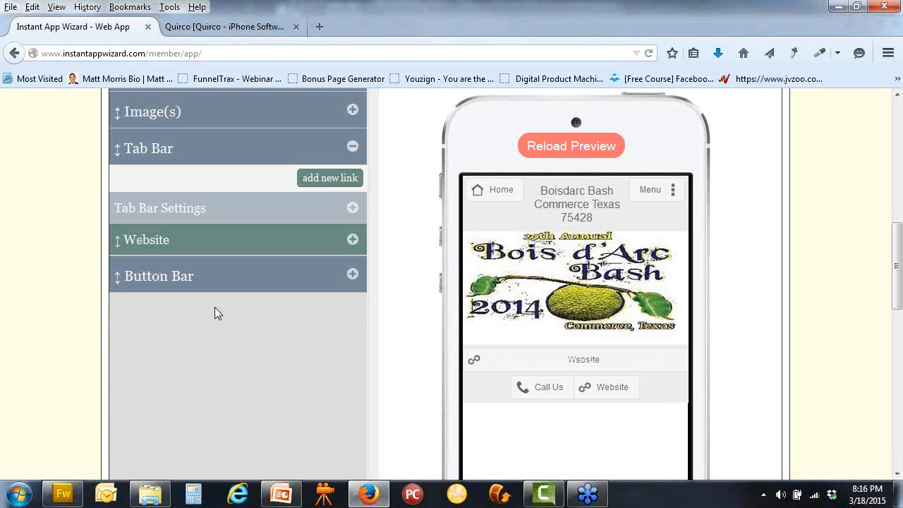
pyautogui.click(353, 243)
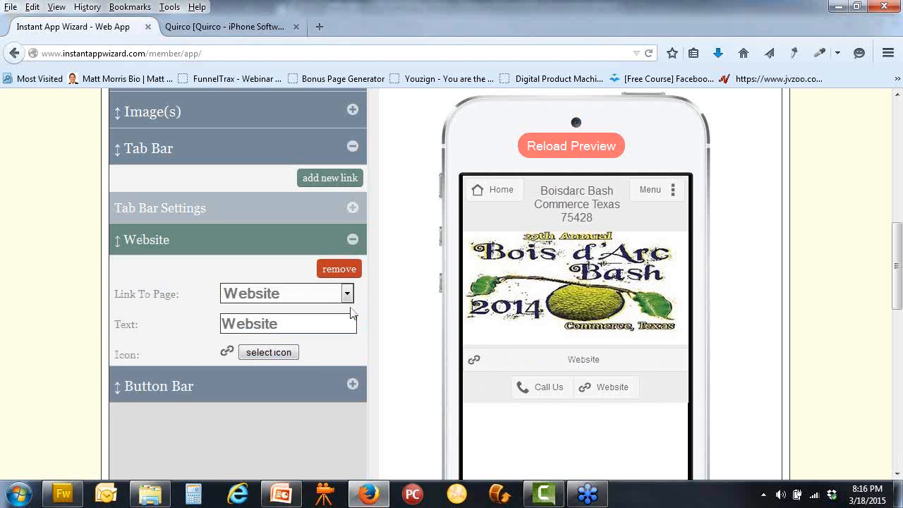
pyautogui.click(339, 270)
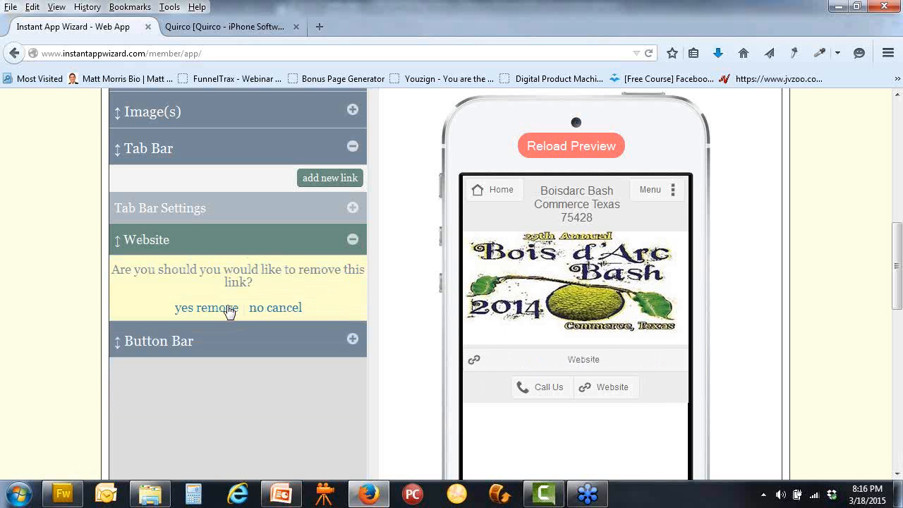
pyautogui.click(227, 308)
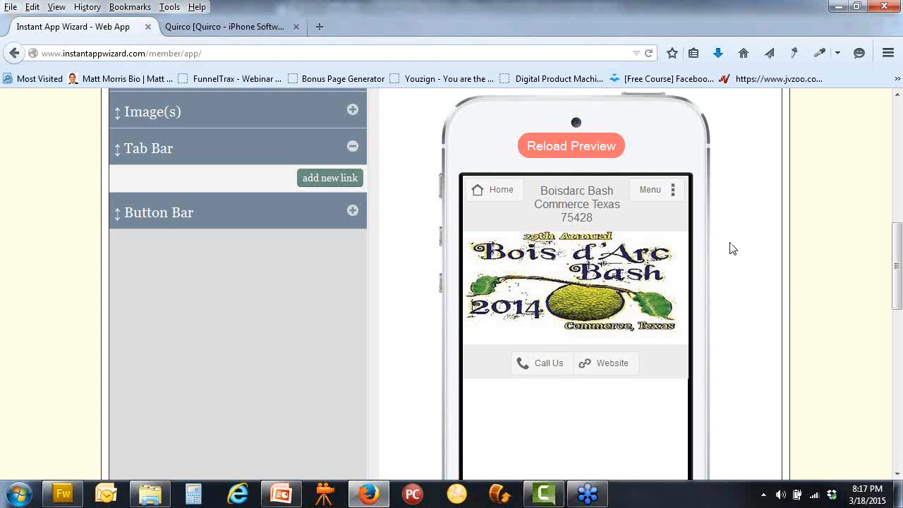
# Reload the phone preview and collapse the Tab Bar group
pyautogui.scroll(-3, 730, 243)
pyautogui.scroll(3, 730, 244)
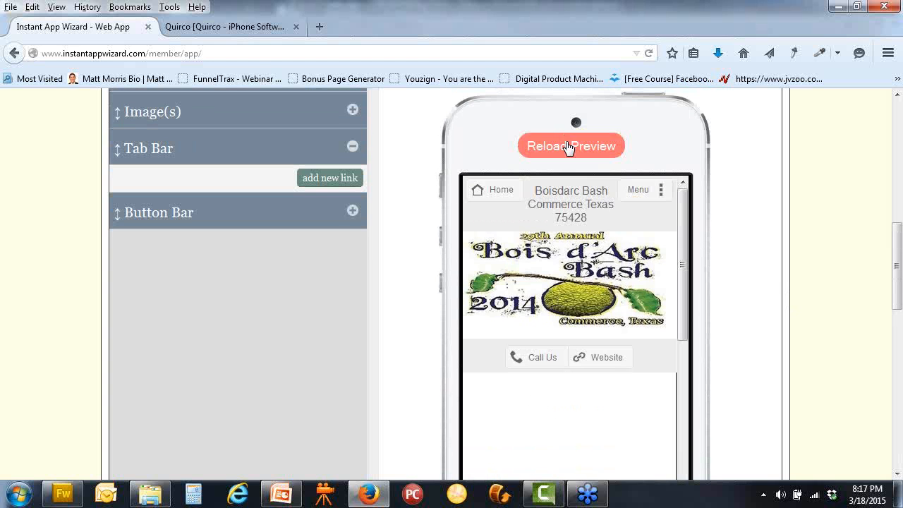
pyautogui.click(568, 146)
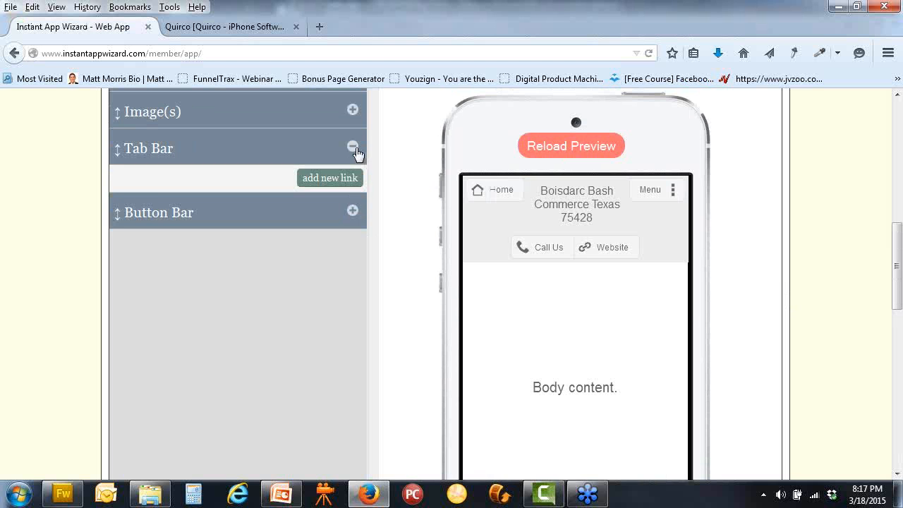
pyautogui.click(352, 147)
pyautogui.scroll(-10, 397, 174)
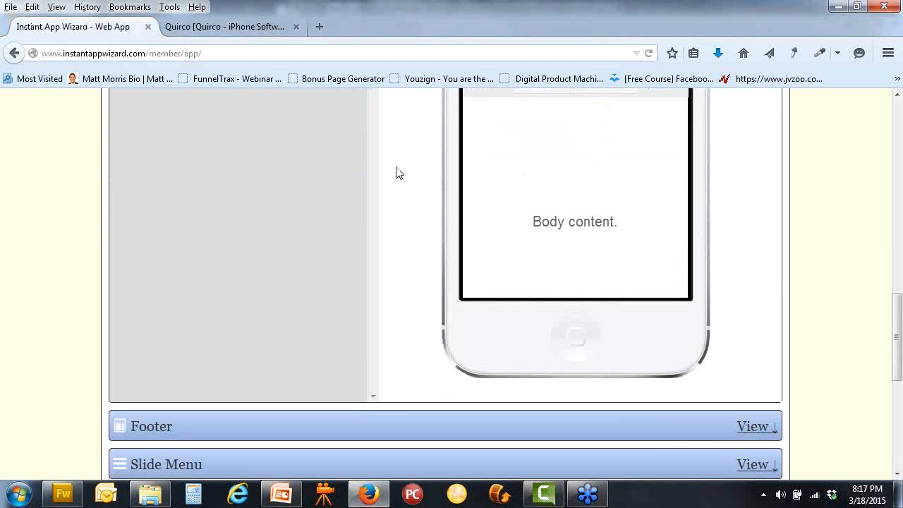
# Open the Footer settings and expand Title Bar > Title Bar Settings
pyautogui.click(758, 312)
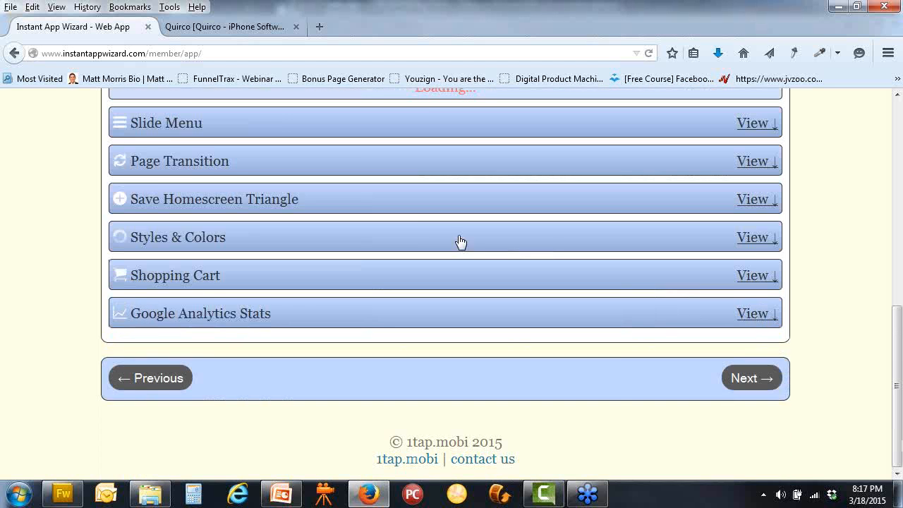
pyautogui.scroll(7, 459, 242)
pyautogui.scroll(1, 416, 225)
pyautogui.scroll(-5, 416, 226)
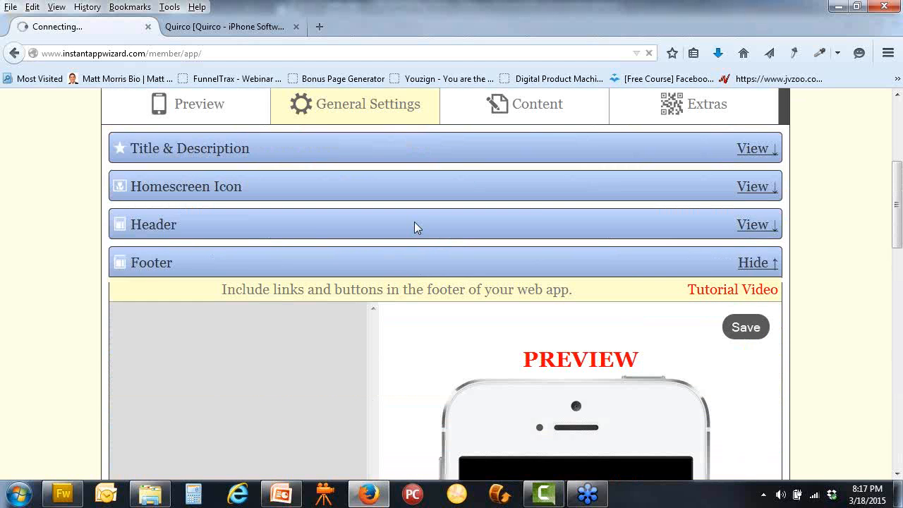
pyautogui.scroll(-1, 416, 227)
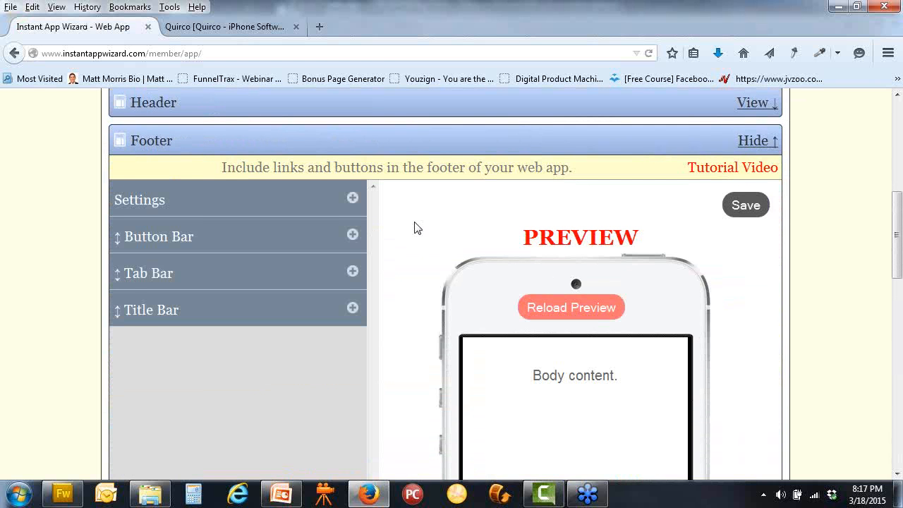
pyautogui.scroll(-2, 416, 227)
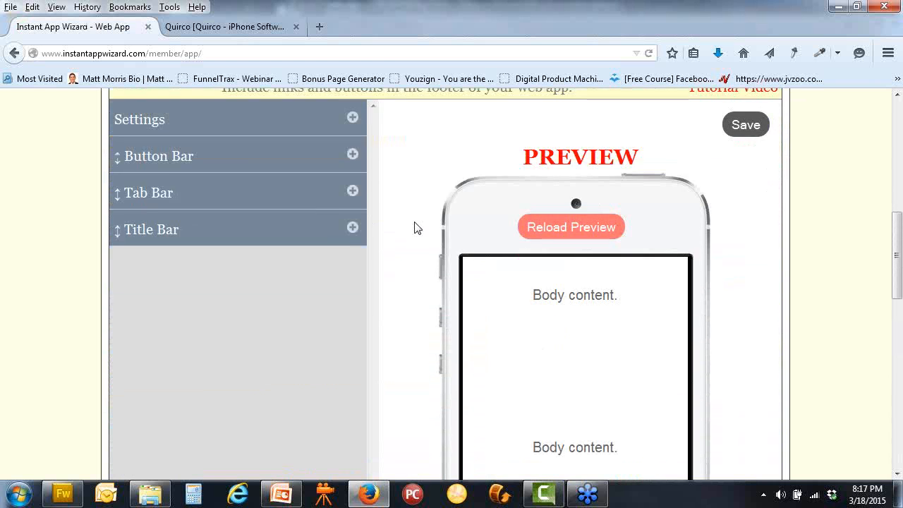
pyautogui.click(351, 228)
pyautogui.scroll(-1, 384, 233)
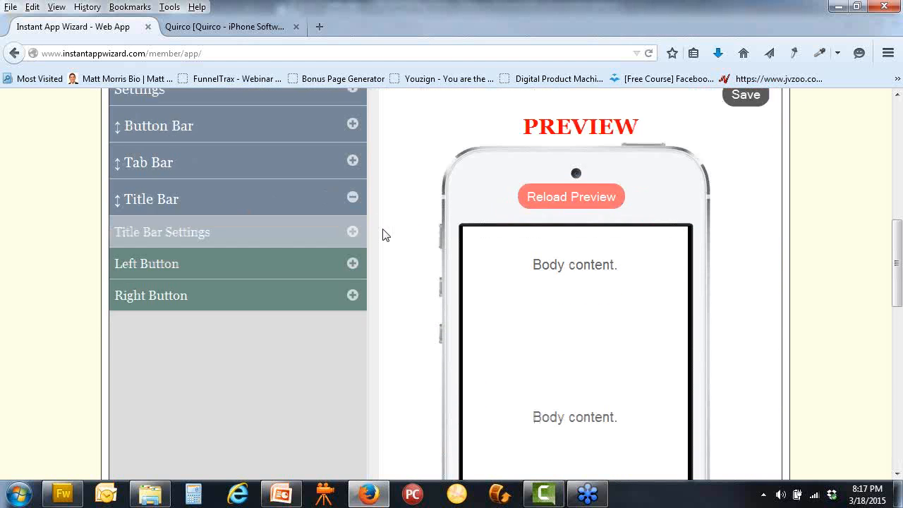
pyautogui.scroll(-5, 384, 234)
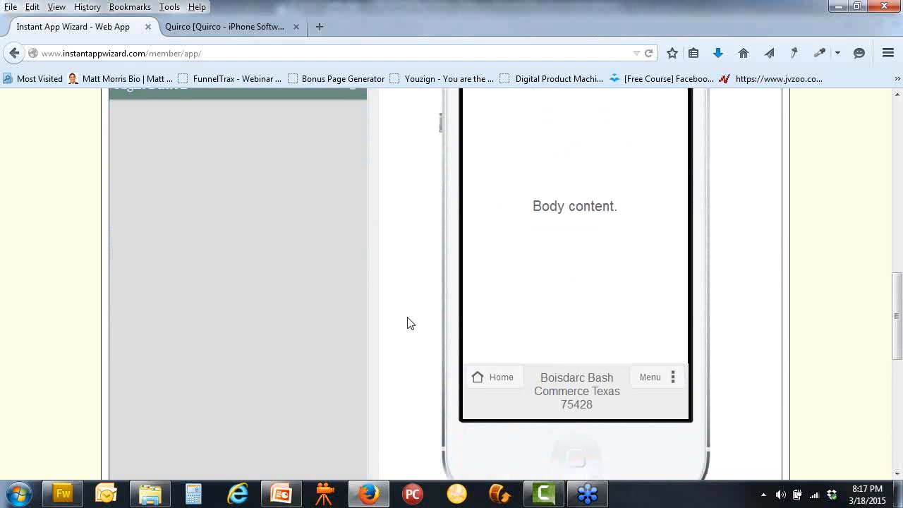
pyautogui.scroll(4, 375, 304)
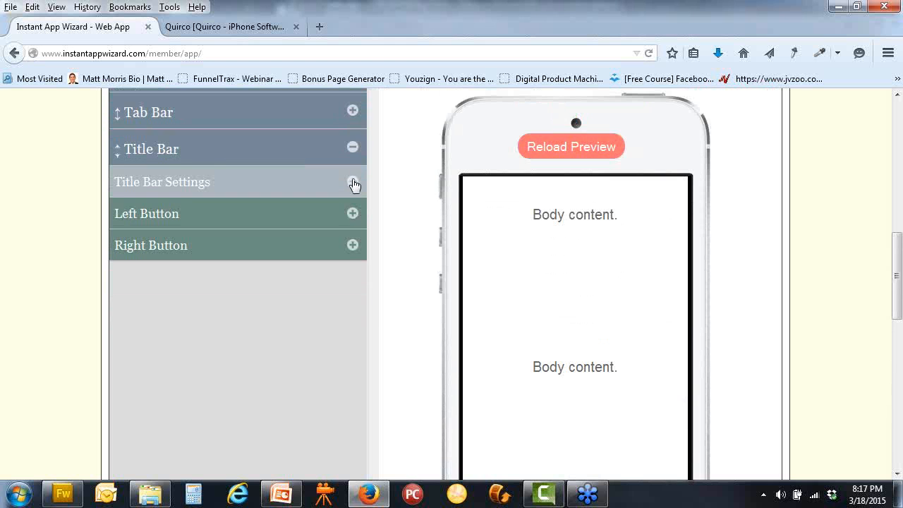
pyautogui.click(352, 182)
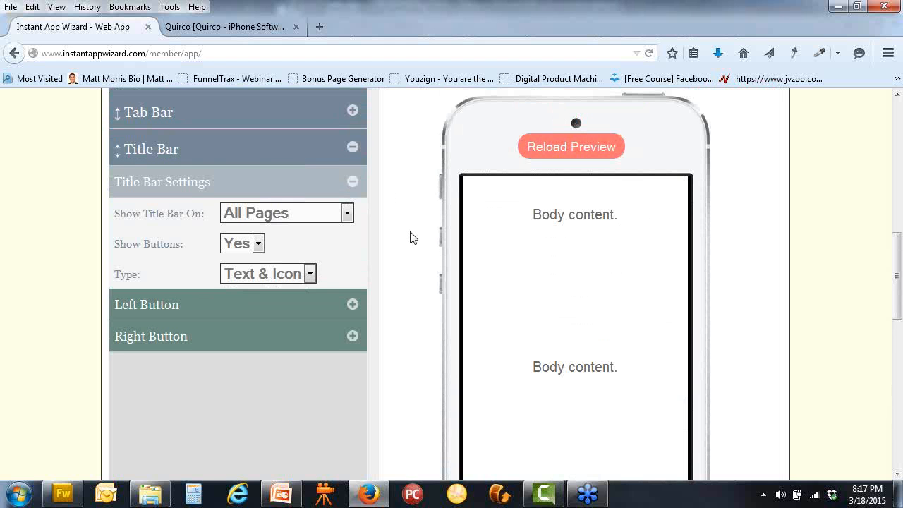
# Set the footer title bar Type to Text Only and reload the preview
pyautogui.click(310, 274)
pyautogui.click(386, 268)
pyautogui.click(309, 273)
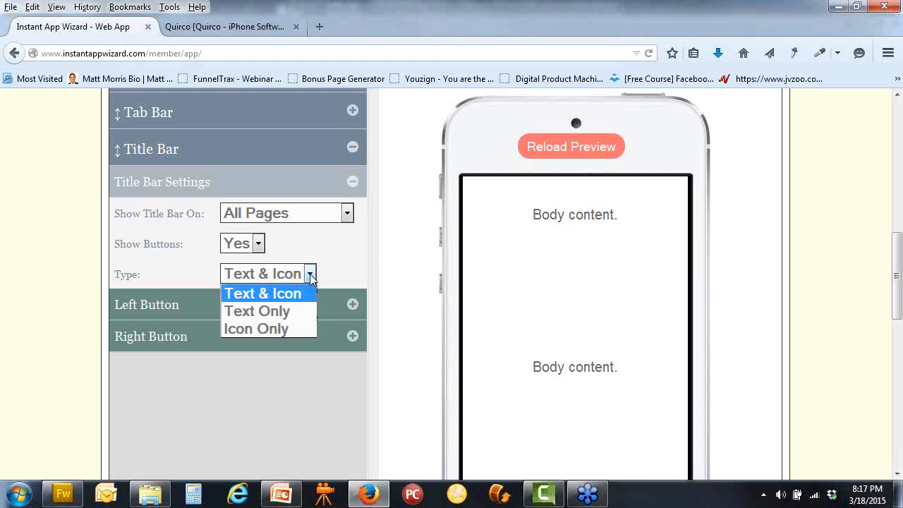
pyautogui.click(283, 316)
pyautogui.scroll(-5, 392, 313)
pyautogui.scroll(-2, 393, 314)
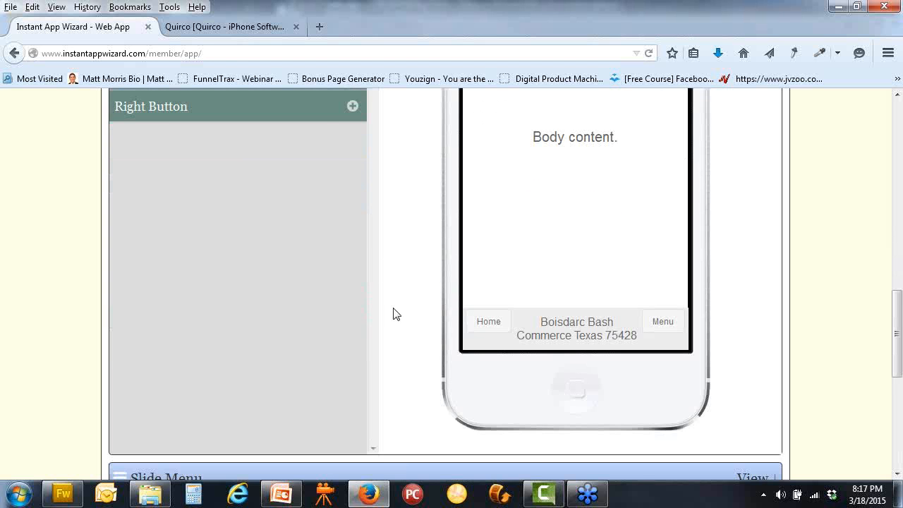
pyautogui.scroll(6, 393, 312)
pyautogui.click(540, 157)
pyautogui.scroll(-4, 419, 271)
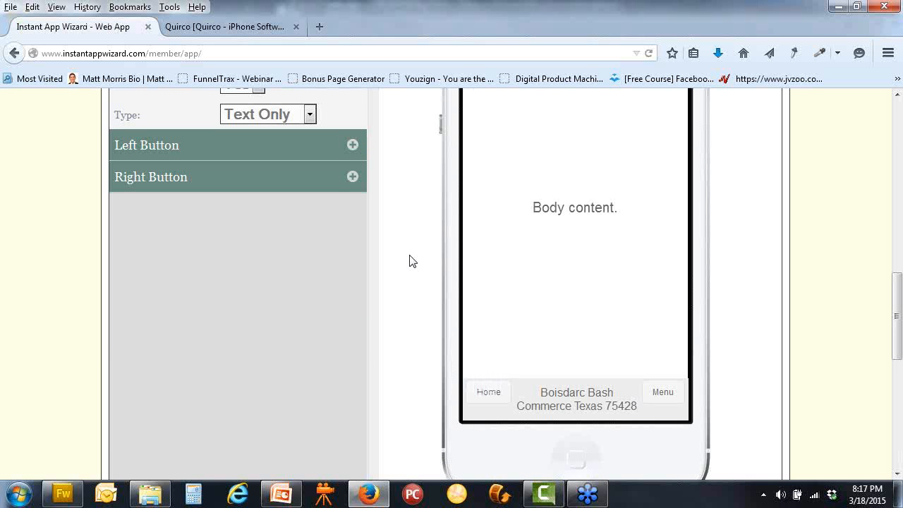
pyautogui.scroll(4, 411, 258)
# Change the footer title bar Type to Icon Only
pyautogui.click(310, 275)
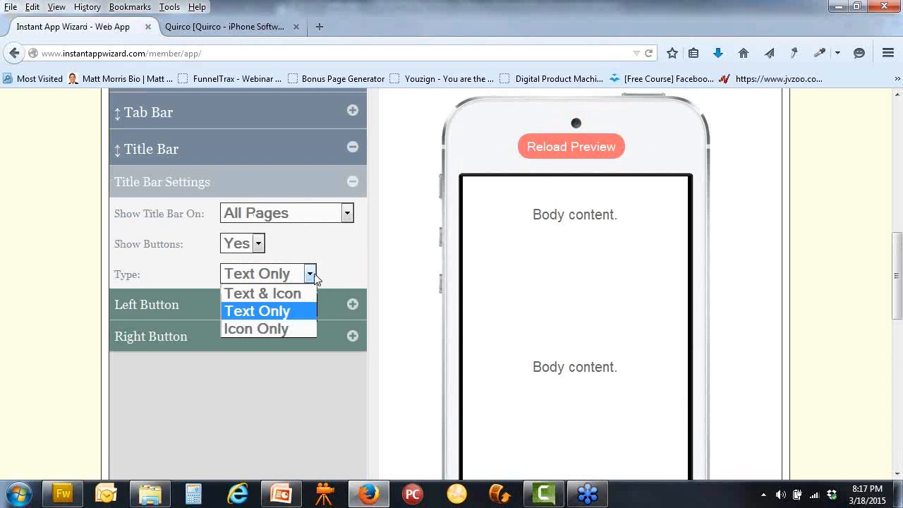
pyautogui.click(275, 328)
pyautogui.scroll(-6, 399, 299)
pyautogui.scroll(4, 399, 298)
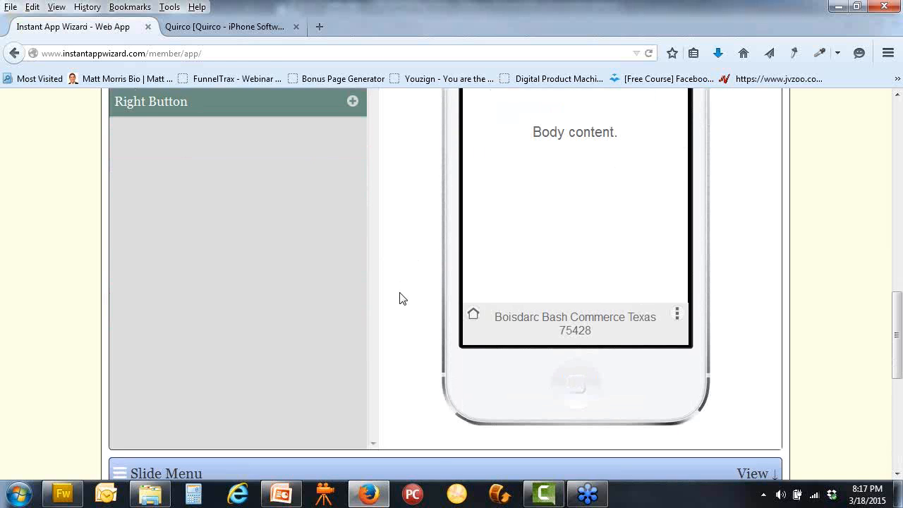
pyautogui.scroll(-3, 399, 298)
pyautogui.scroll(-1, 399, 298)
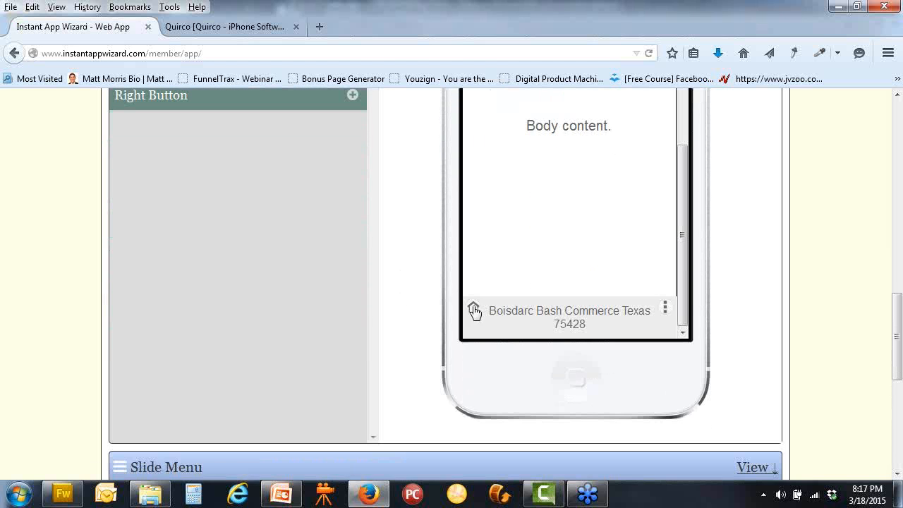
pyautogui.scroll(3, 419, 296)
# Set the Type back to Text & Icon and collapse Title Bar Settings
pyautogui.click(315, 195)
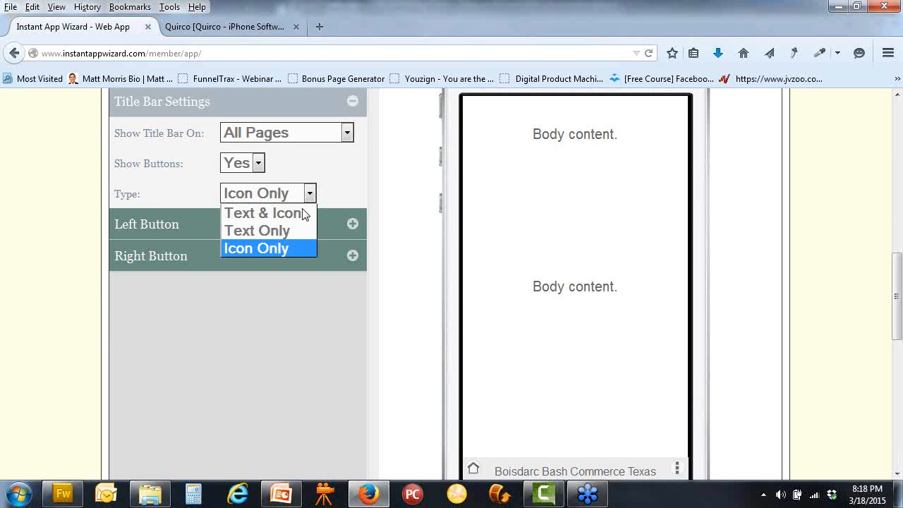
pyautogui.click(300, 212)
pyautogui.scroll(-2, 413, 219)
pyautogui.scroll(-2, 414, 220)
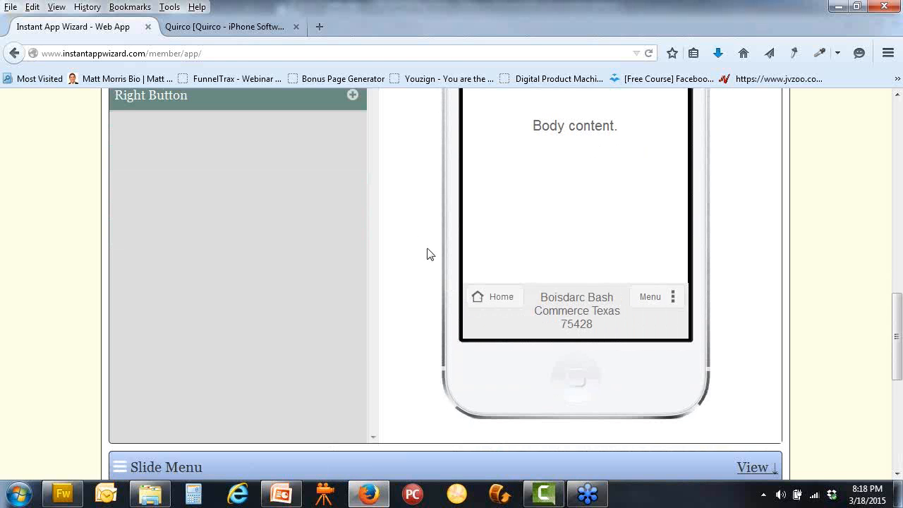
pyautogui.scroll(4, 426, 253)
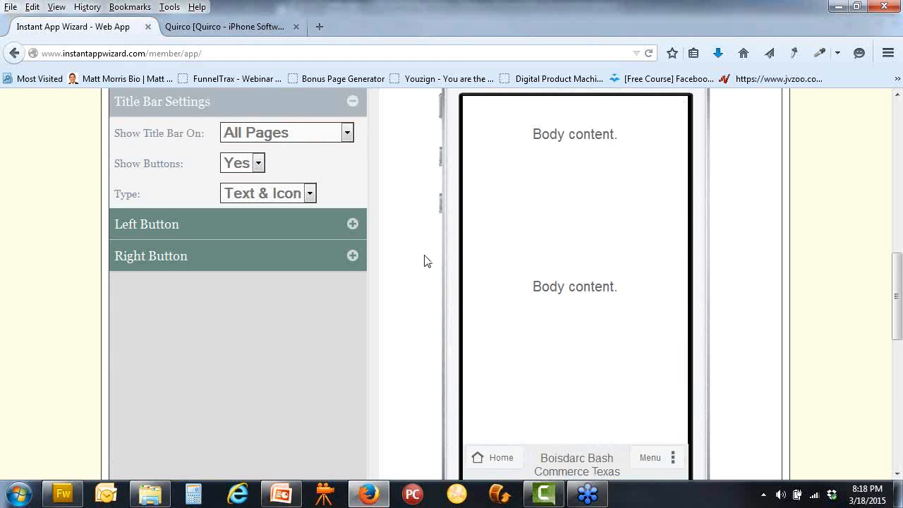
pyautogui.scroll(2, 408, 210)
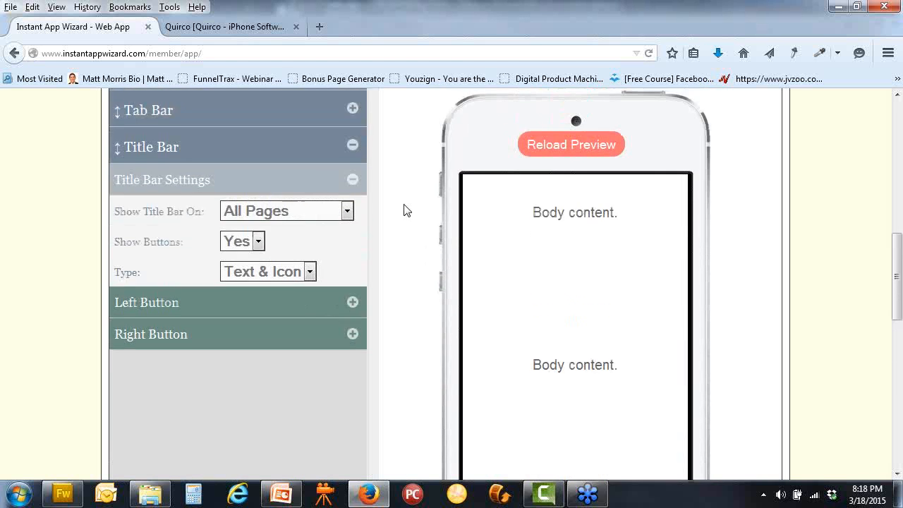
pyautogui.click(352, 183)
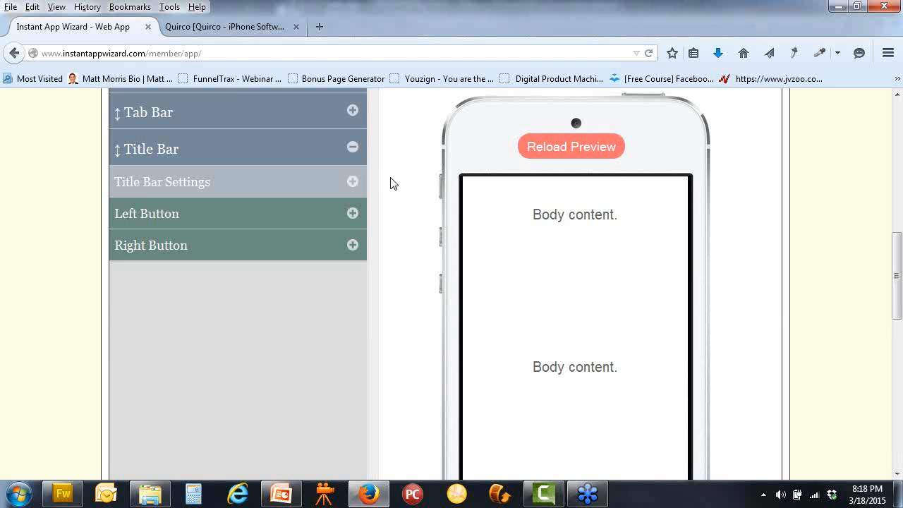
# Collapse the footer's Title Bar group
pyautogui.click(352, 148)
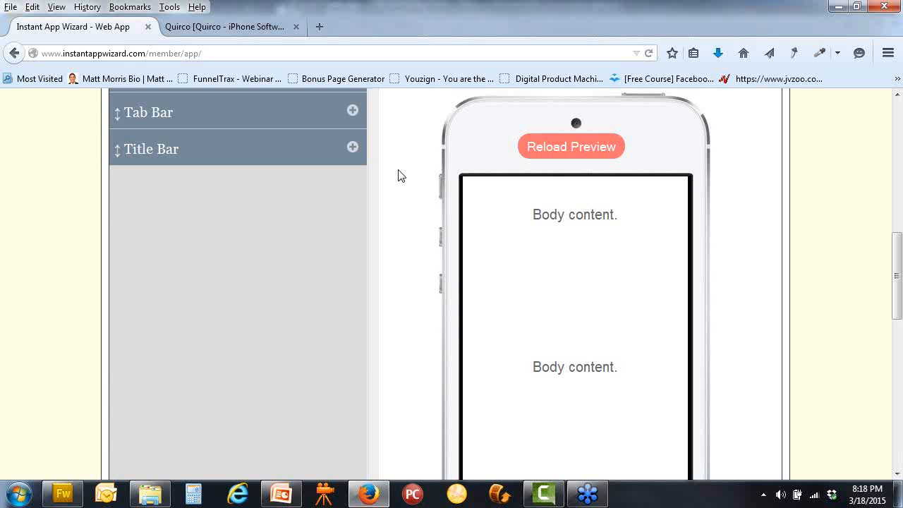
pyautogui.scroll(-5, 398, 176)
pyautogui.scroll(7, 397, 176)
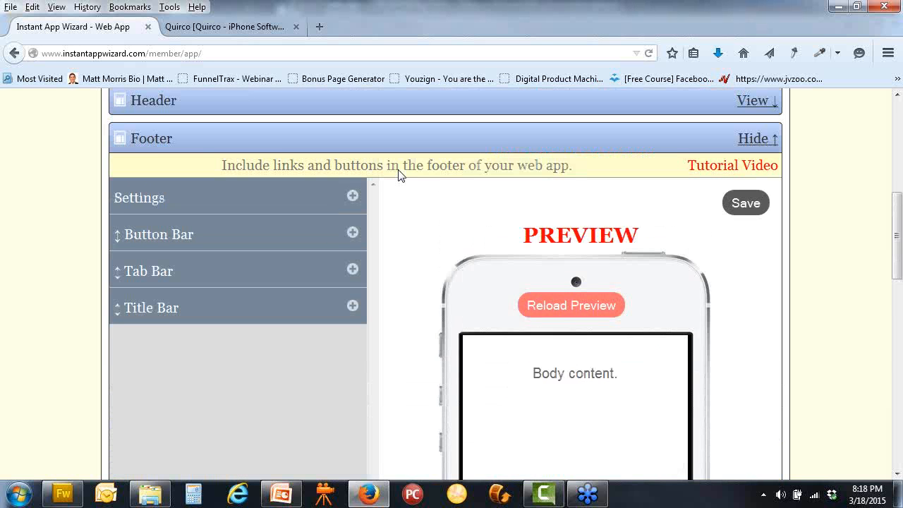
# Collapse the Footer and Slide Menu panels and open Page Transition, currently set to None
pyautogui.click(748, 141)
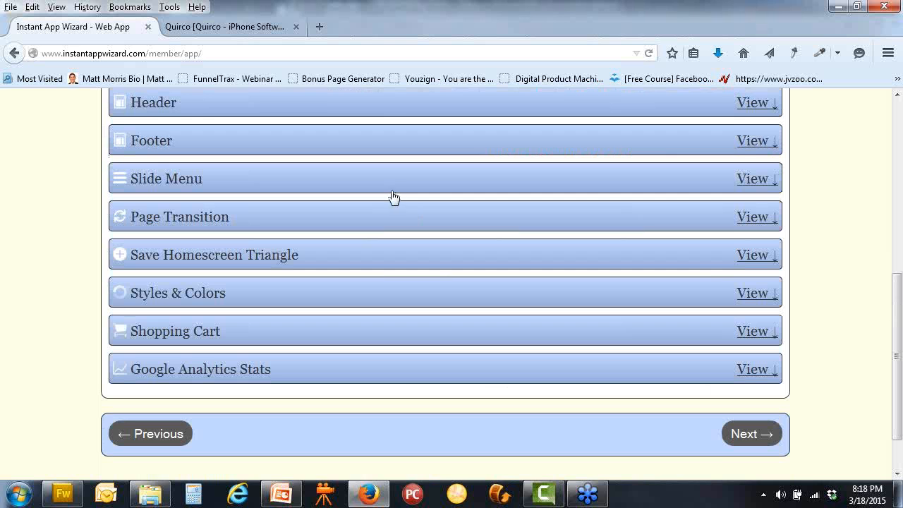
pyautogui.scroll(2, 394, 197)
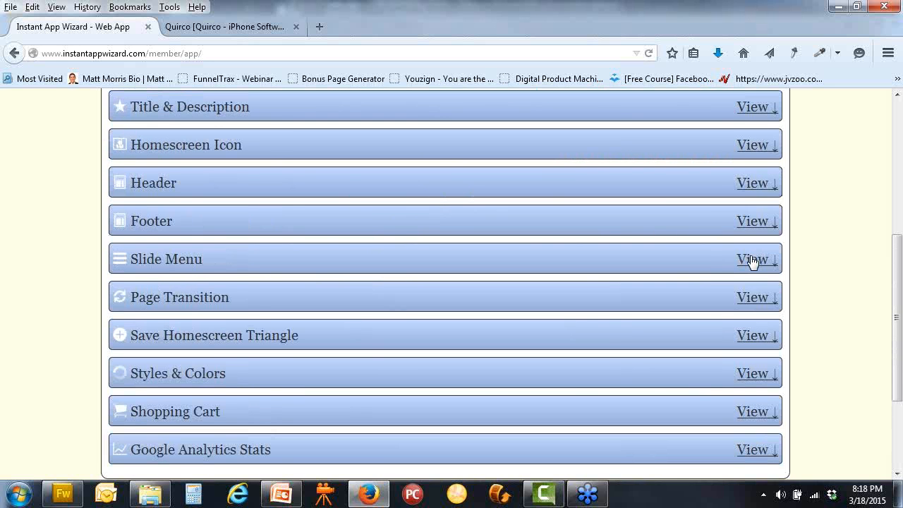
pyautogui.click(752, 259)
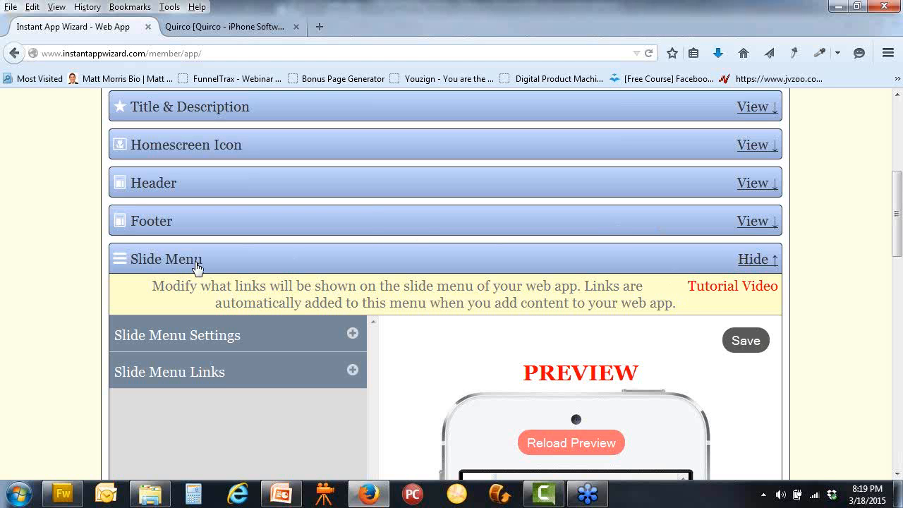
pyautogui.click(753, 259)
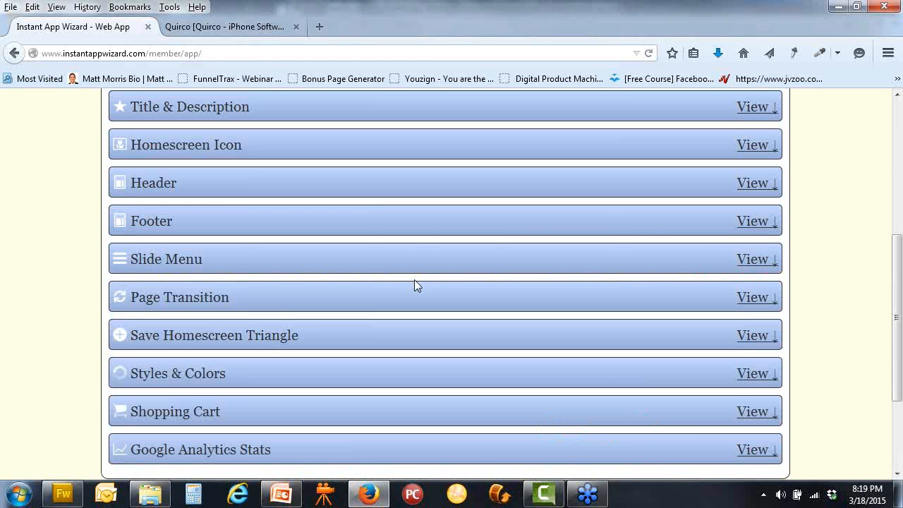
pyautogui.click(749, 299)
pyautogui.scroll(-4, 538, 296)
pyautogui.click(378, 215)
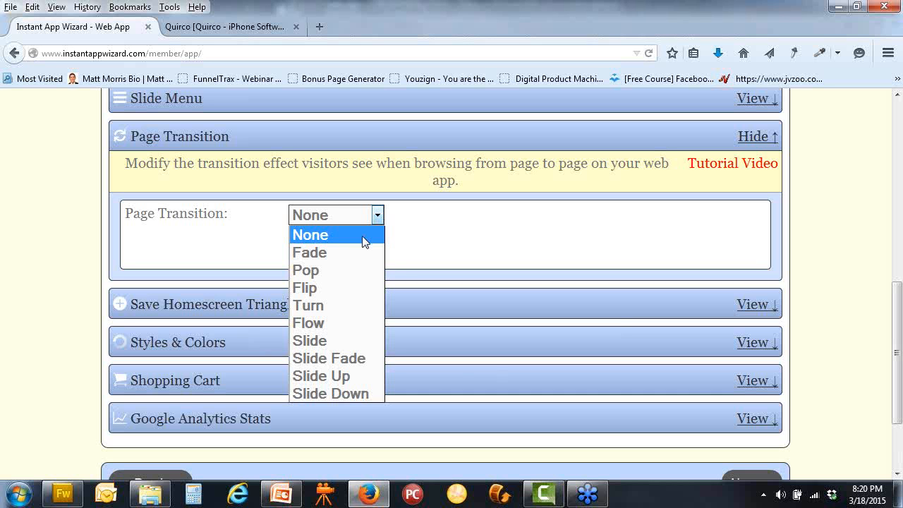
pyautogui.click(364, 241)
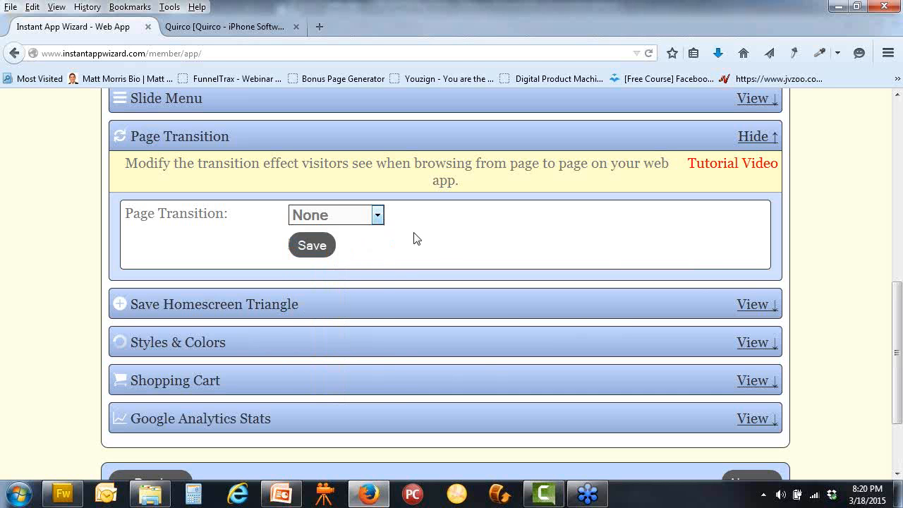
pyautogui.click(378, 214)
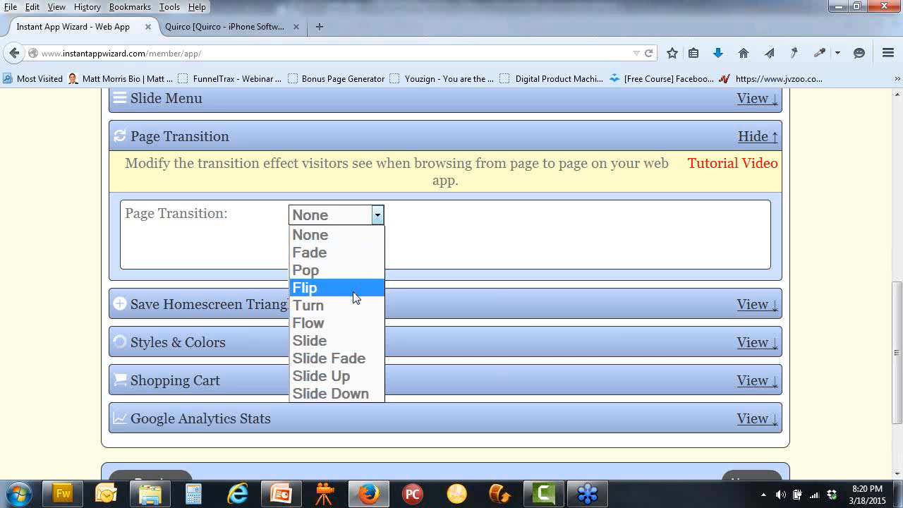
pyautogui.click(356, 234)
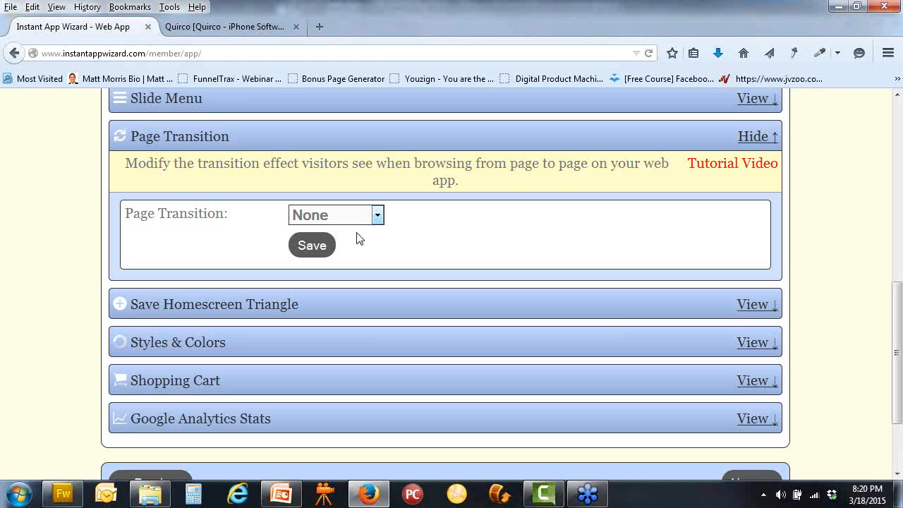
# Collapse Page Transition, then set Save Homescreen Triangle's Show Bookmark Triangle to Yes and save
pyautogui.click(755, 137)
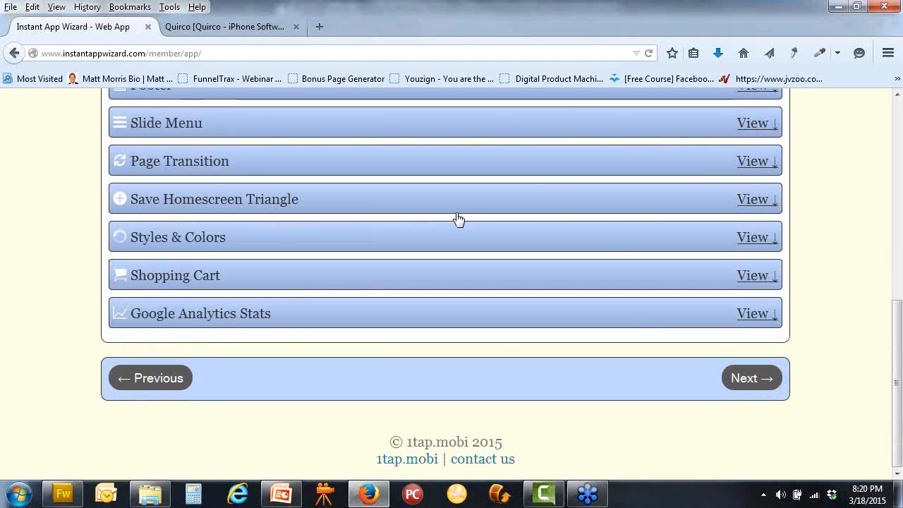
pyautogui.click(754, 201)
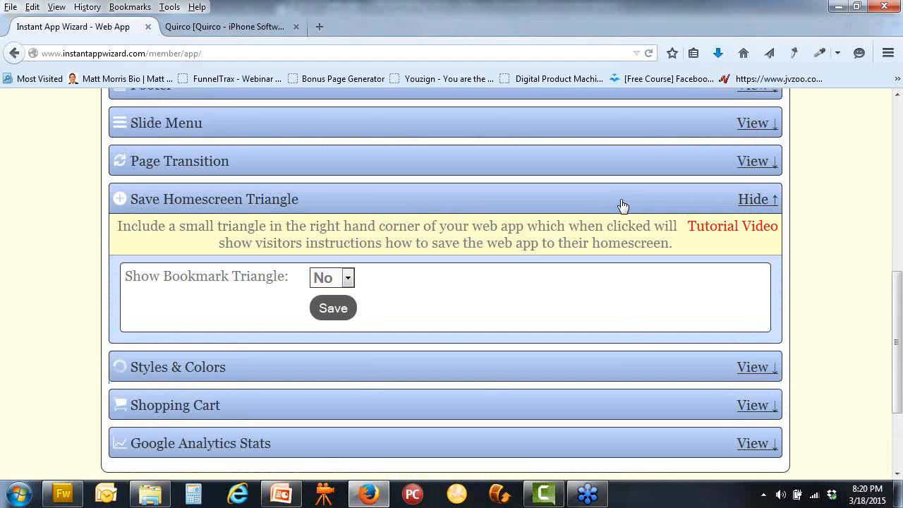
pyautogui.click(348, 281)
pyautogui.click(327, 298)
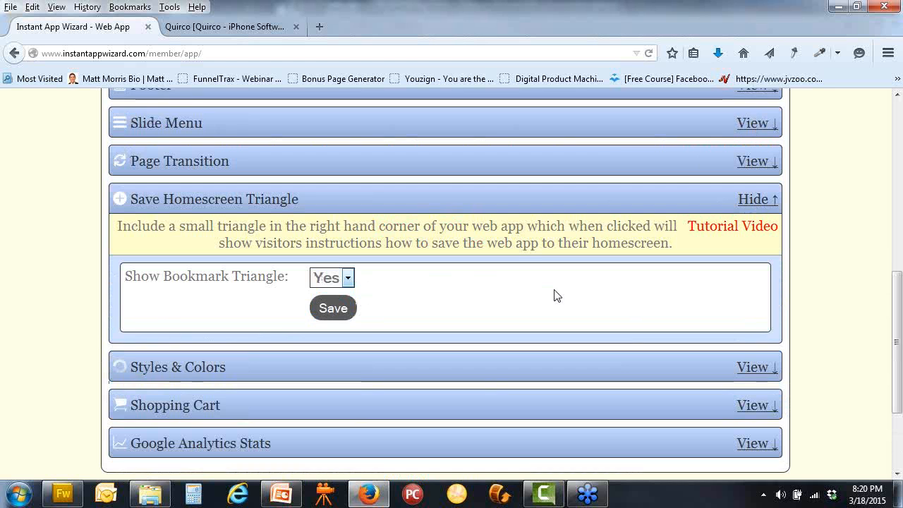
pyautogui.click(355, 309)
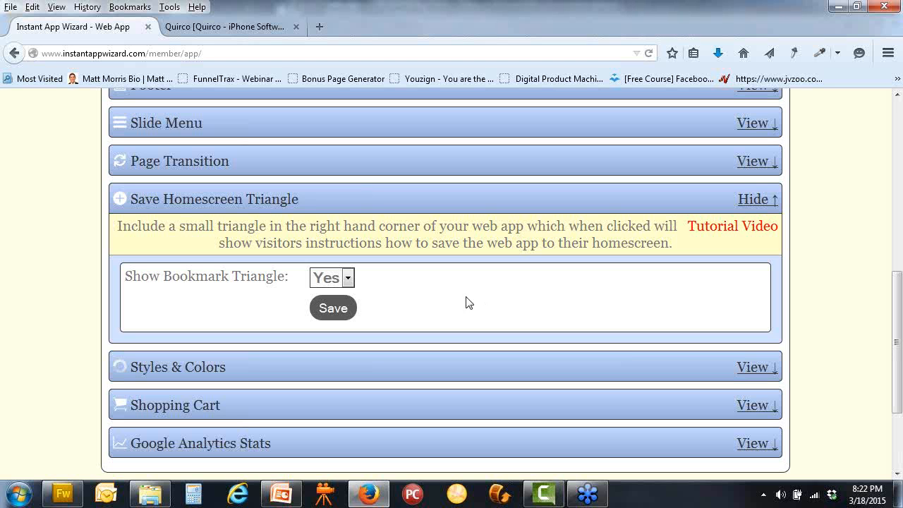
pyautogui.click(347, 278)
# Keep Show Bookmark Triangle at Yes and collapse the Save Homescreen Triangle panel
pyautogui.click(346, 302)
pyautogui.click(765, 204)
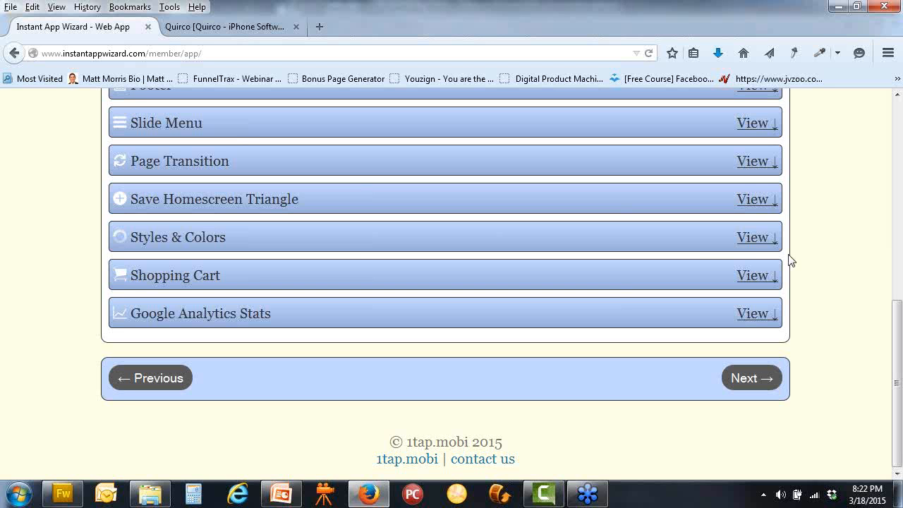
# Open Styles & Colors in Simple view and expand Main Links to show Settings, Icon Content Box, Icon and Text
pyautogui.click(751, 238)
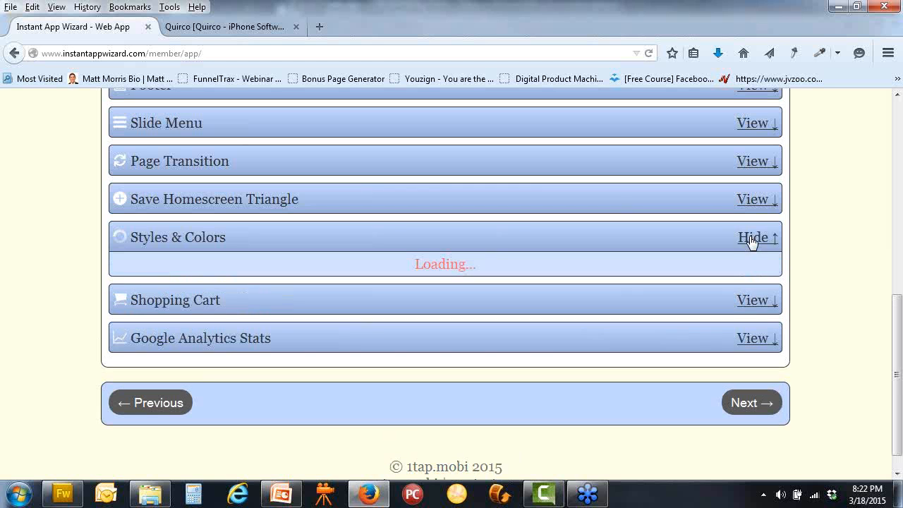
pyautogui.scroll(-1, 802, 250)
pyautogui.scroll(-4, 802, 251)
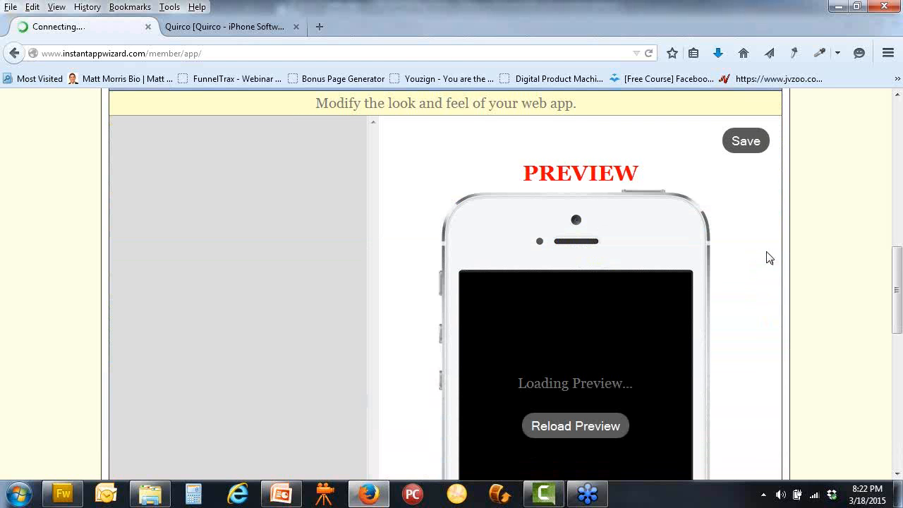
pyautogui.scroll(2, 768, 257)
pyautogui.scroll(-2, 768, 257)
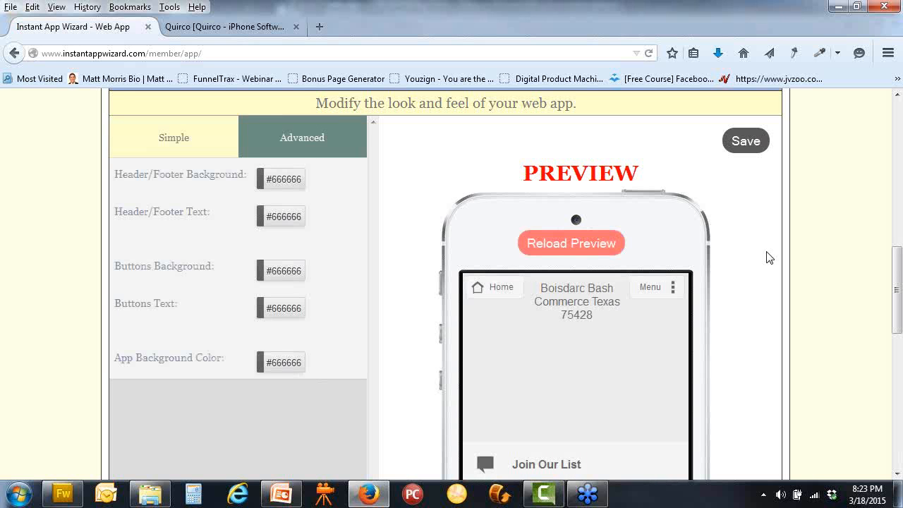
pyautogui.click(311, 146)
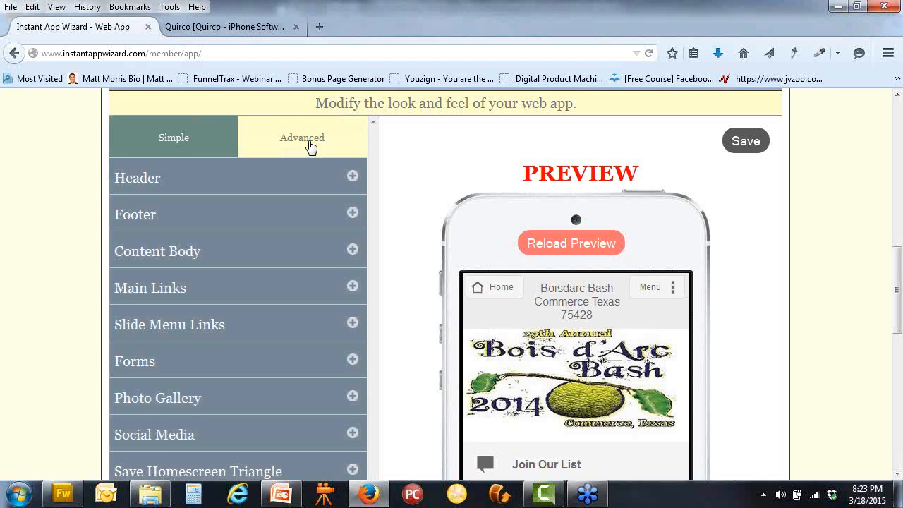
pyautogui.click(353, 287)
# Apply the premade coloured rounded-square icon template to the Main Links
pyautogui.scroll(-4, 403, 278)
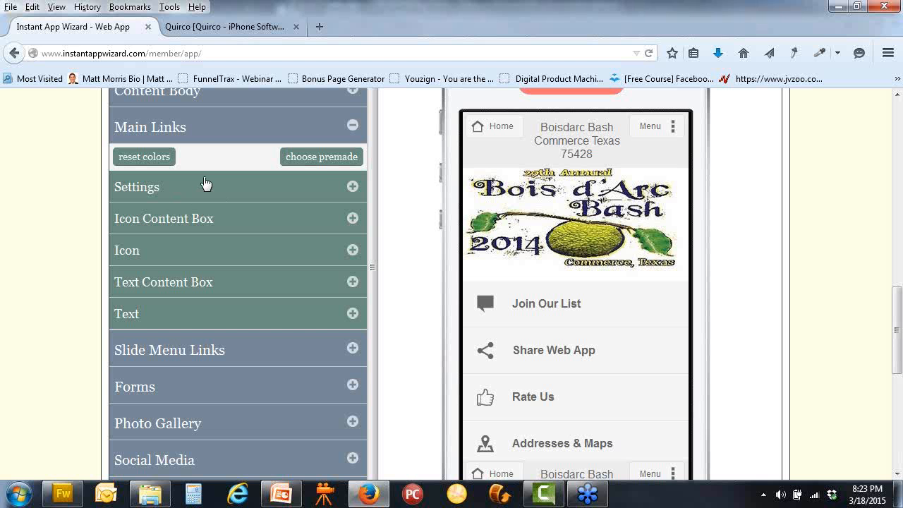
pyautogui.click(325, 157)
pyautogui.scroll(-3, 500, 244)
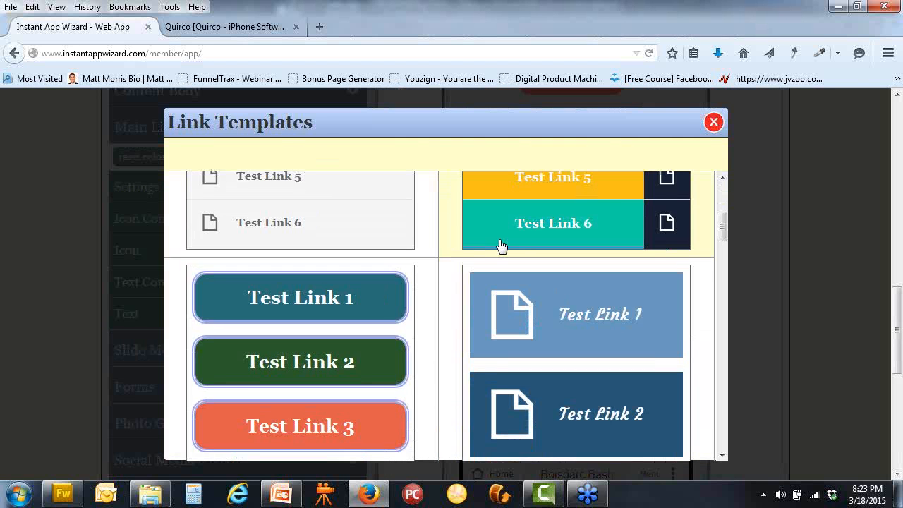
pyautogui.scroll(-10, 500, 244)
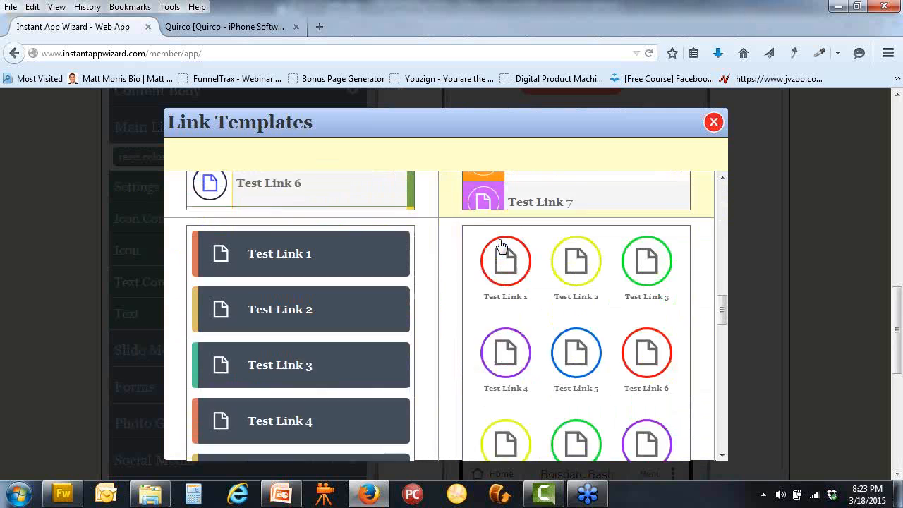
pyautogui.scroll(-10, 500, 245)
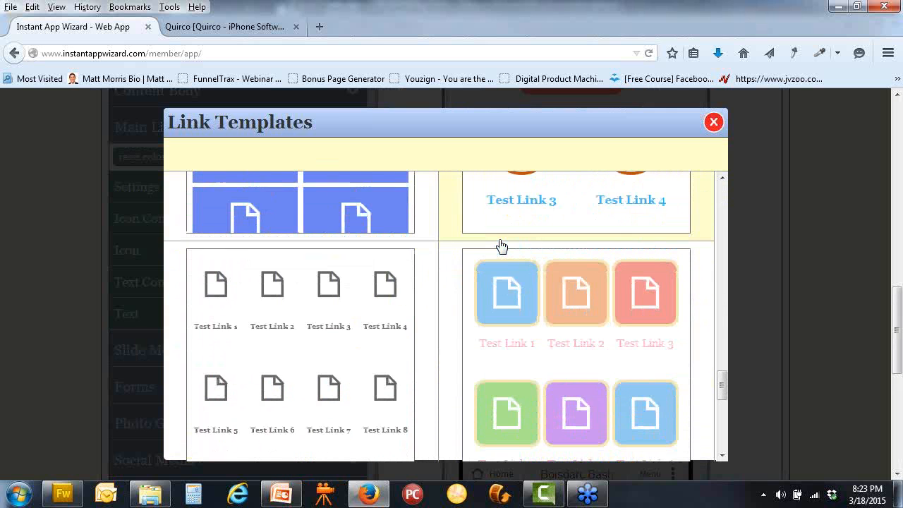
pyautogui.scroll(-2, 500, 244)
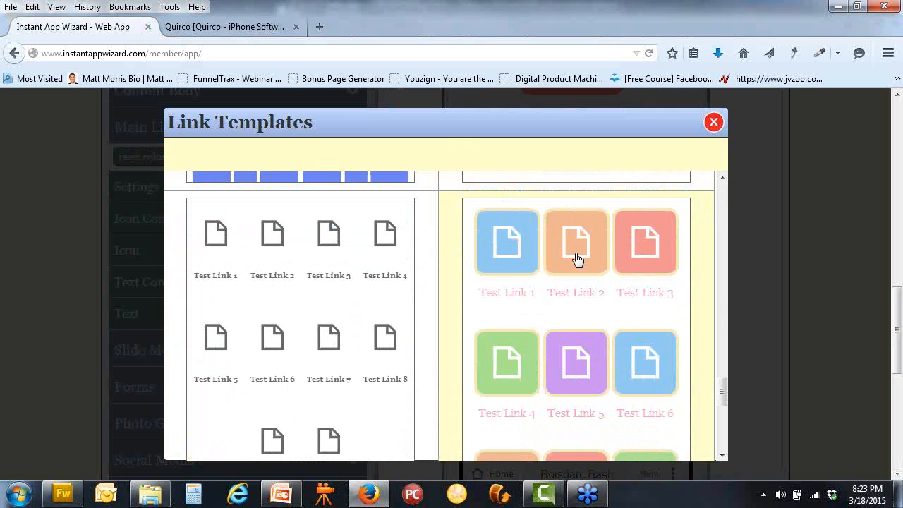
pyautogui.click(577, 258)
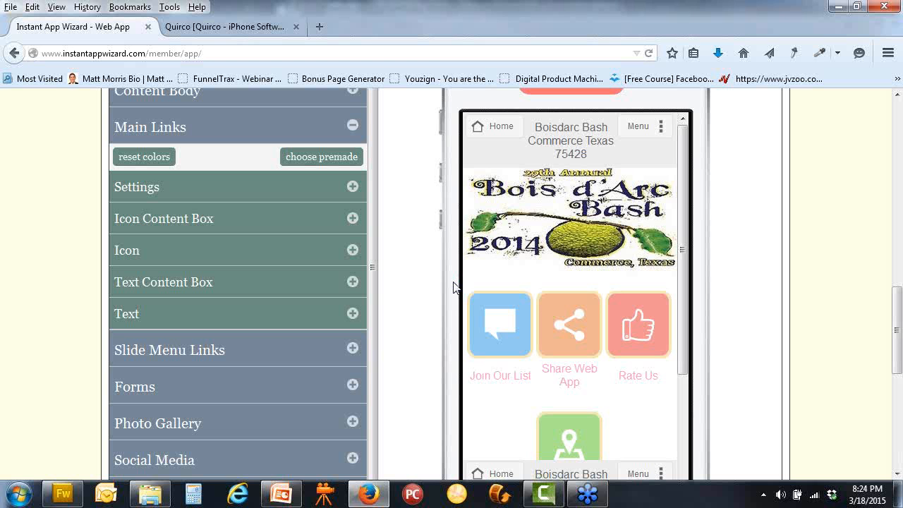
# Expand Icon Content Box and remove the blue #94ccf1 and orange #f0b593 background colours
pyautogui.click(352, 219)
pyautogui.scroll(-1, 400, 241)
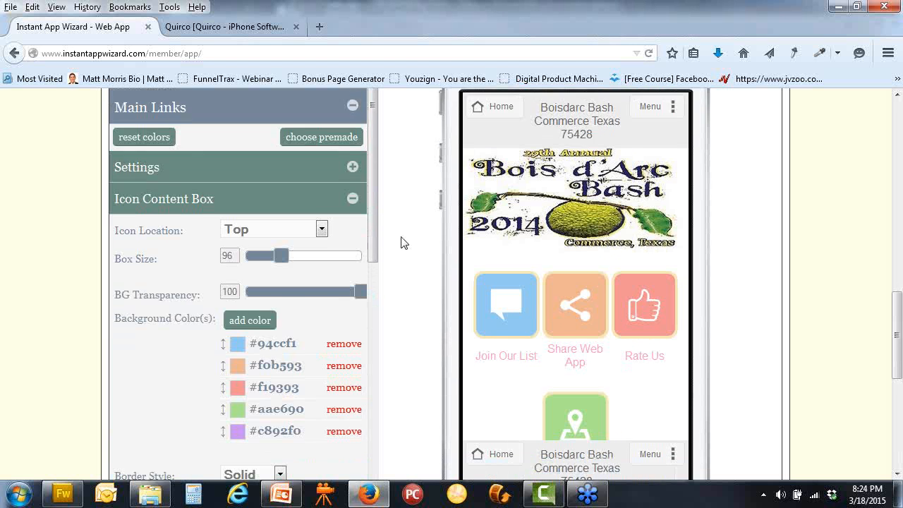
pyautogui.scroll(-2, 401, 241)
pyautogui.scroll(-2, 381, 236)
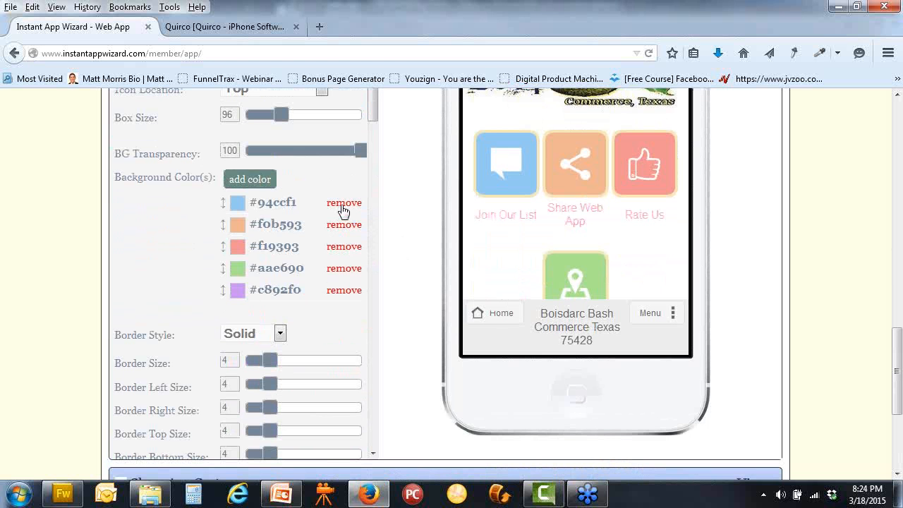
pyautogui.click(344, 204)
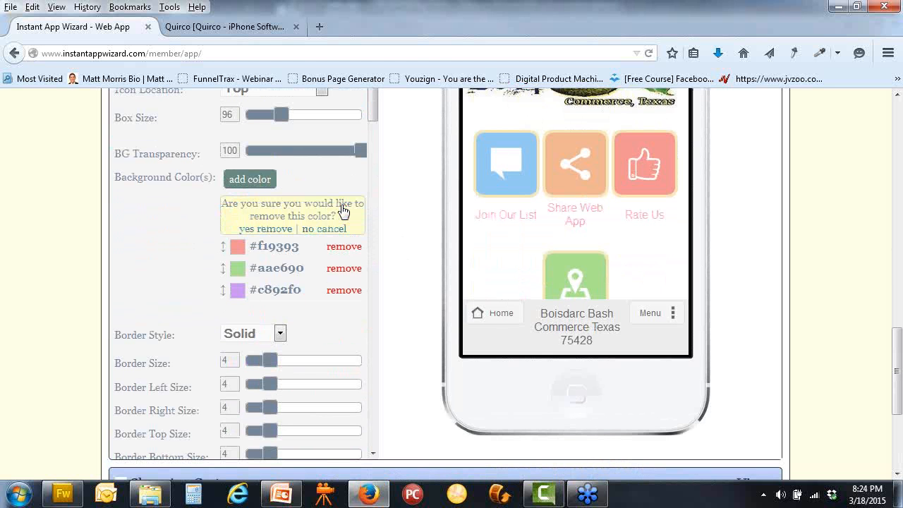
pyautogui.click(277, 229)
pyautogui.click(343, 207)
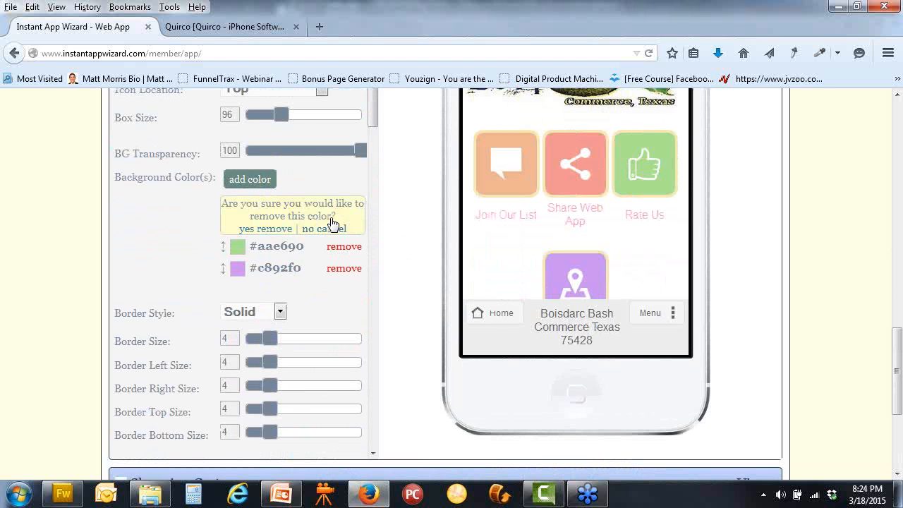
pyautogui.click(266, 229)
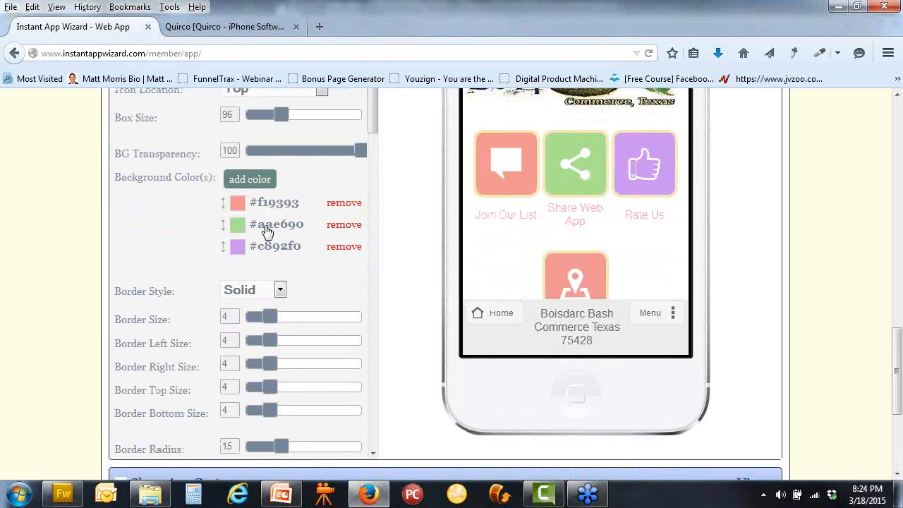
# Remove the pink #f19393, green #aae690 and purple #c892f0 colours, then add a new background colour
pyautogui.click(344, 203)
pyautogui.click(282, 229)
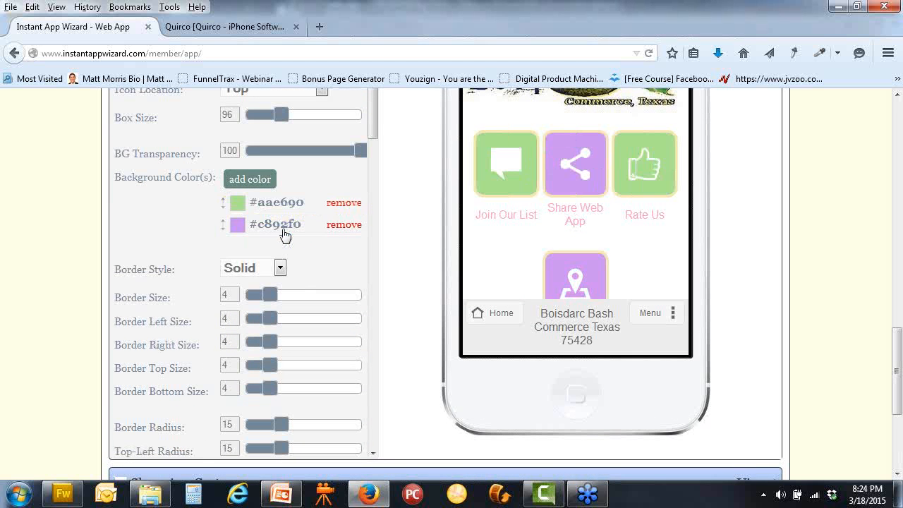
pyautogui.click(345, 204)
pyautogui.click(266, 229)
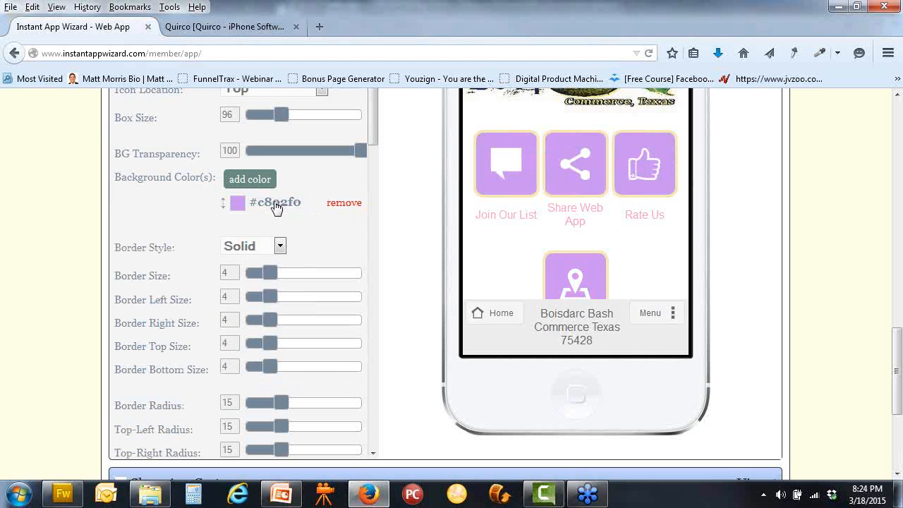
pyautogui.click(351, 204)
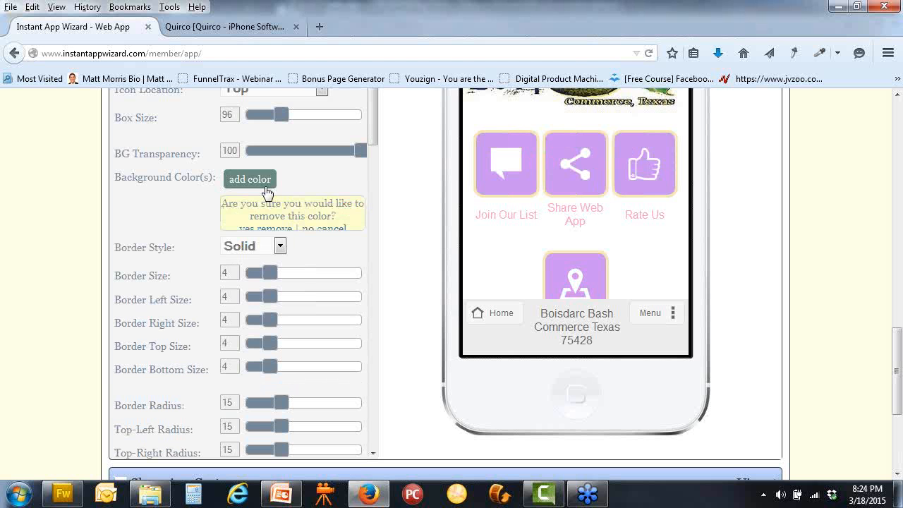
pyautogui.click(266, 229)
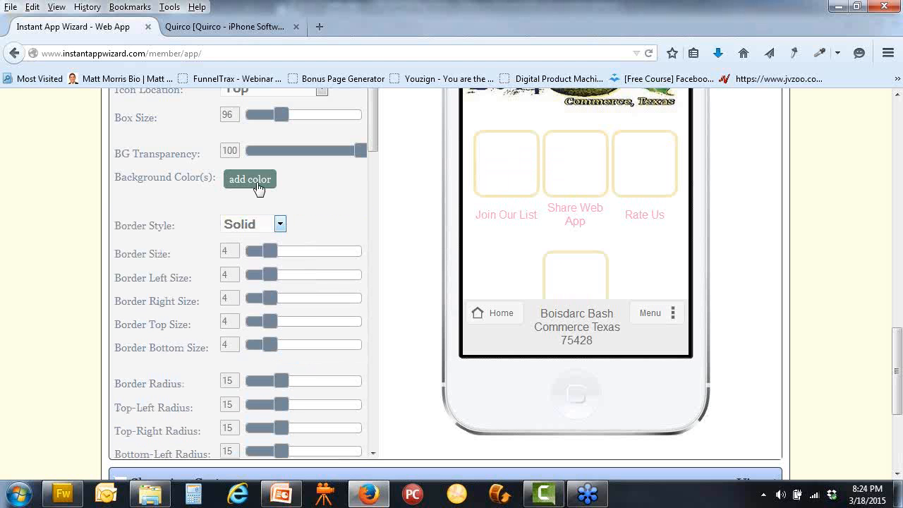
pyautogui.click(257, 187)
pyautogui.scroll(2, 792, 297)
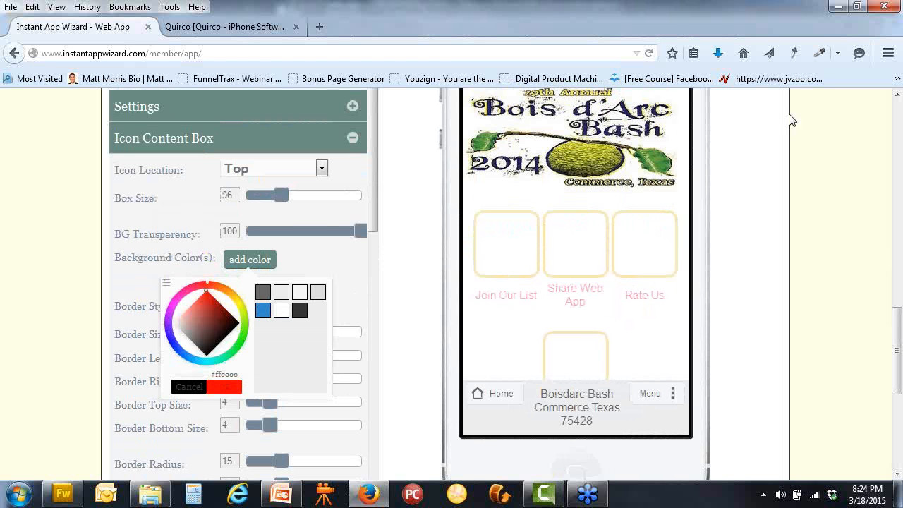
# Set the icon box background to green #28863C sampled from the header, with transparency 33
pyautogui.click(820, 54)
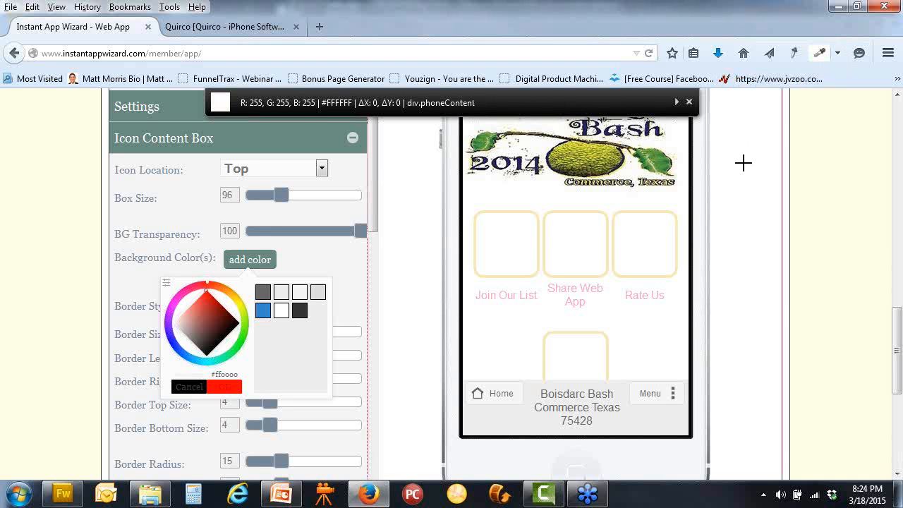
pyautogui.click(663, 162)
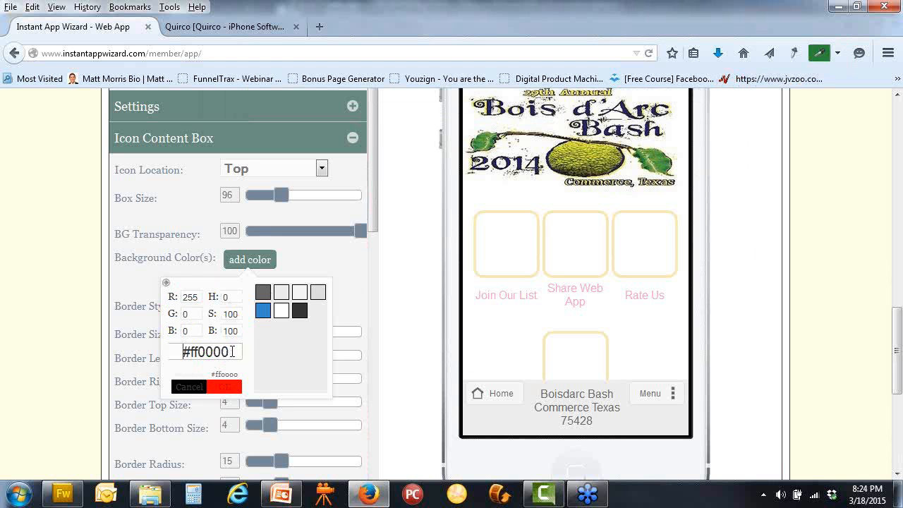
pyautogui.moveTo(234, 351); pyautogui.dragTo(159, 356)
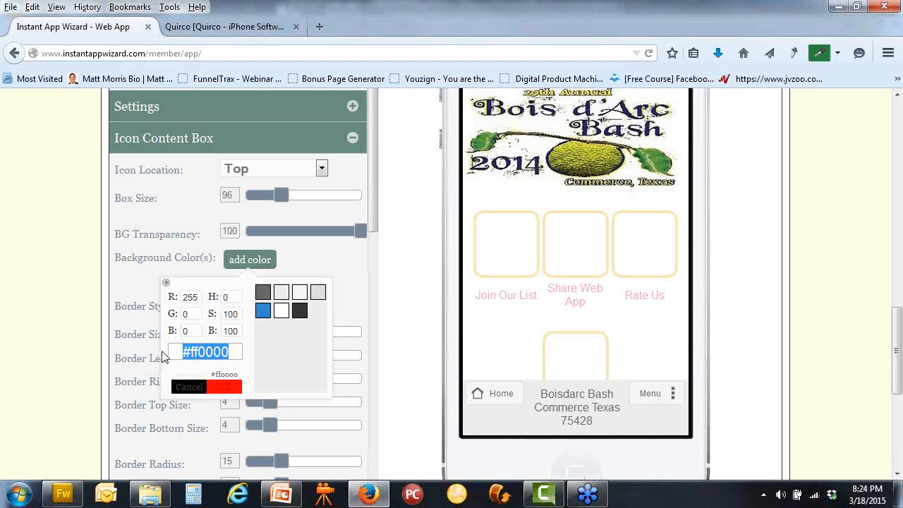
pyautogui.hotkey('ctrl', 'v')
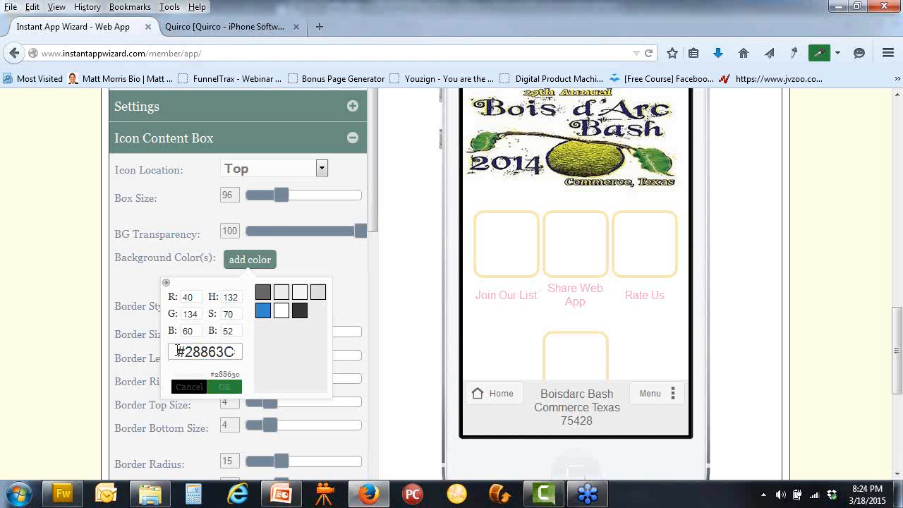
pyautogui.click(228, 393)
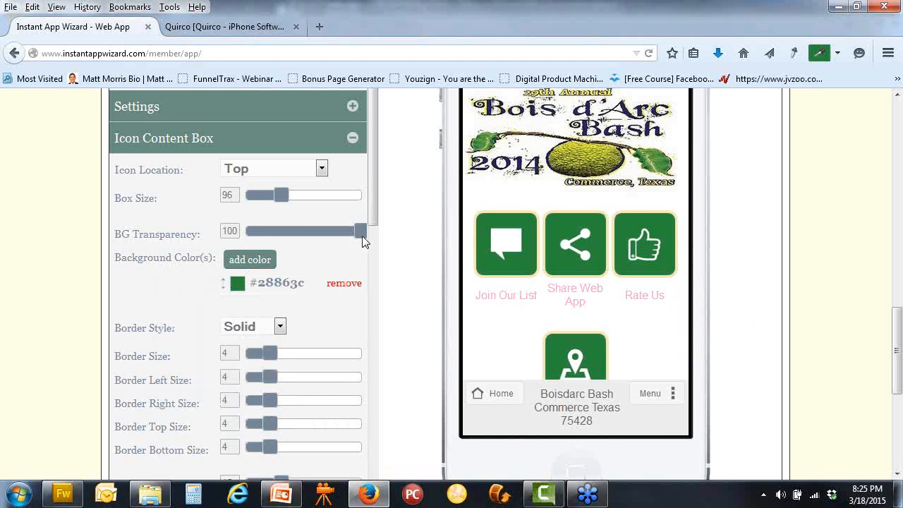
pyautogui.moveTo(363, 235); pyautogui.dragTo(287, 233)
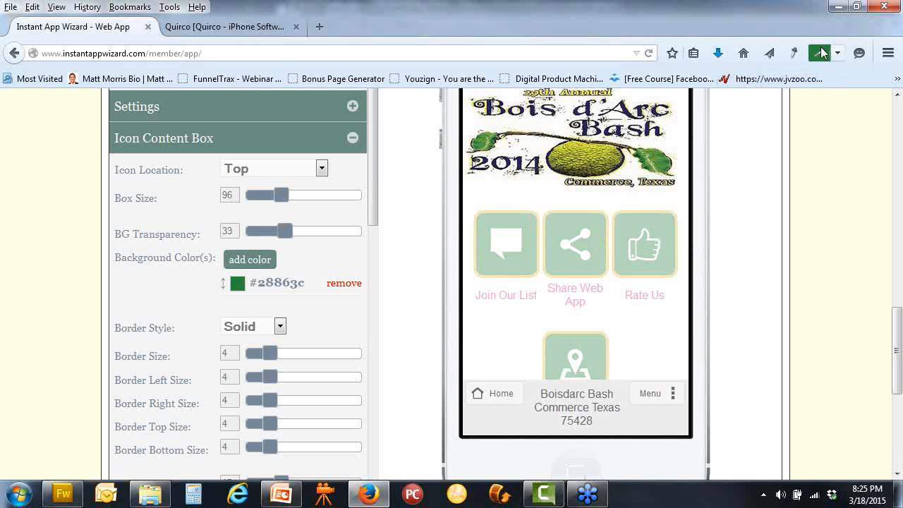
# Sample the olive #ABB641 from the header image
pyautogui.click(818, 53)
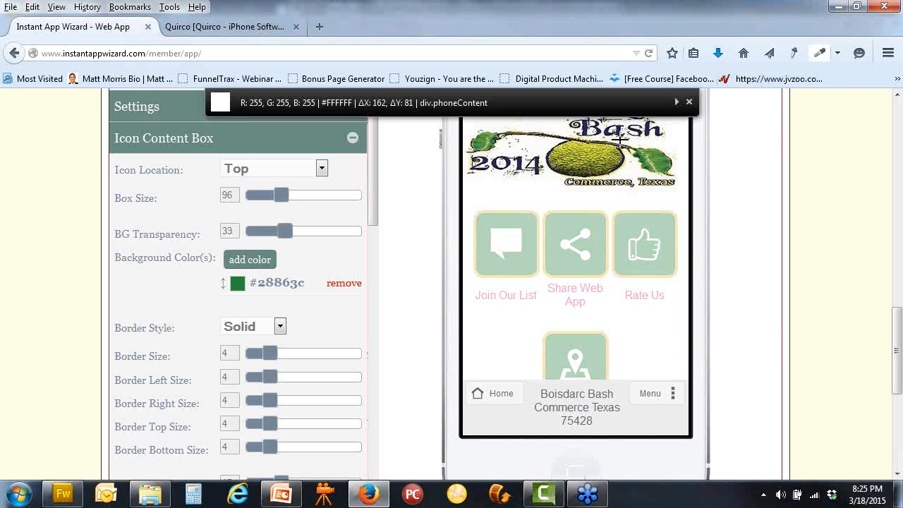
pyautogui.click(574, 153)
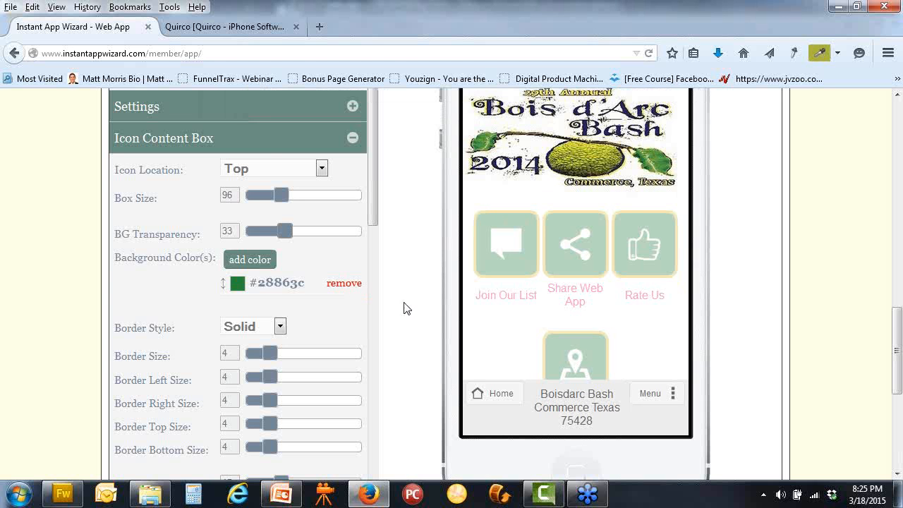
pyautogui.scroll(-2, 397, 286)
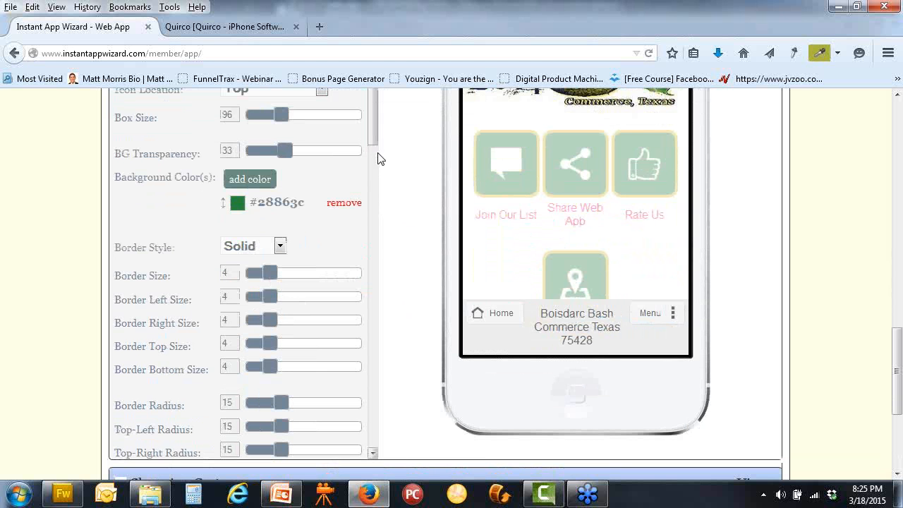
# Replace the pale yellow #f6eab8 icon box border colour with olive #ABB641
pyautogui.moveTo(373, 134); pyautogui.dragTo(380, 304)
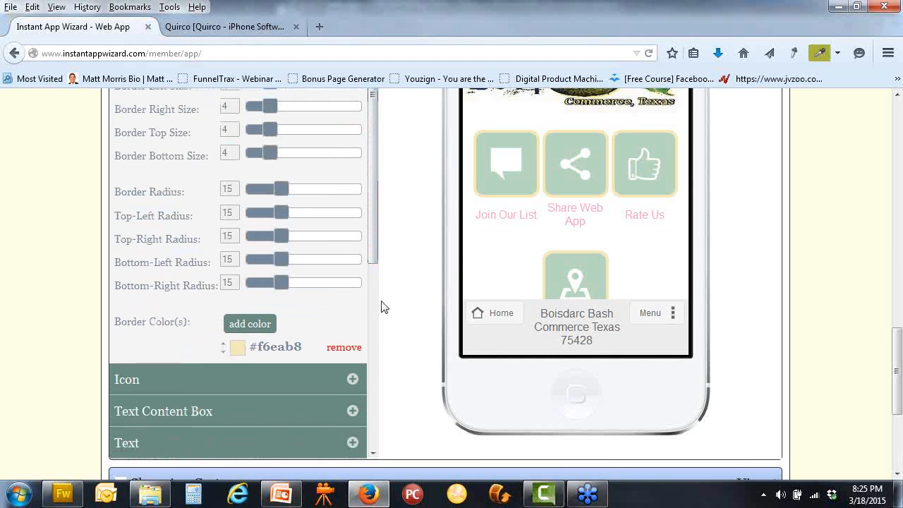
pyautogui.click(344, 349)
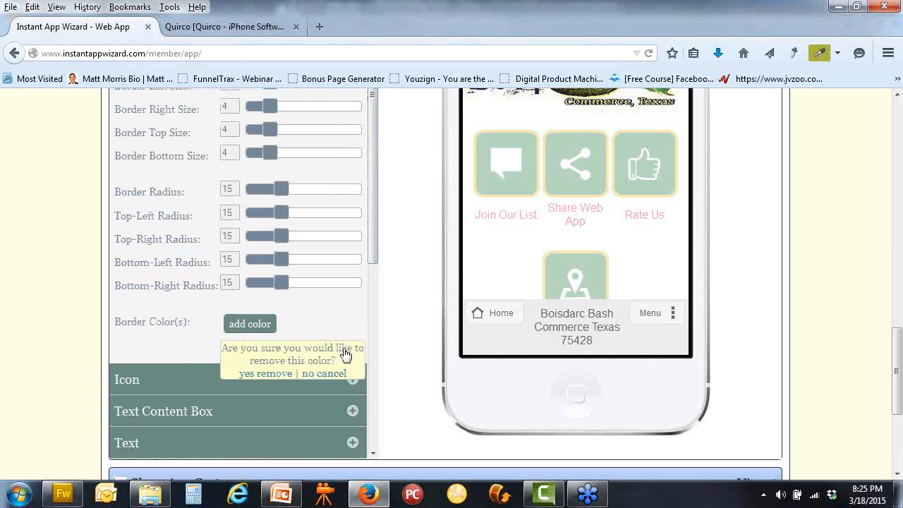
pyautogui.click(279, 373)
pyautogui.click(263, 326)
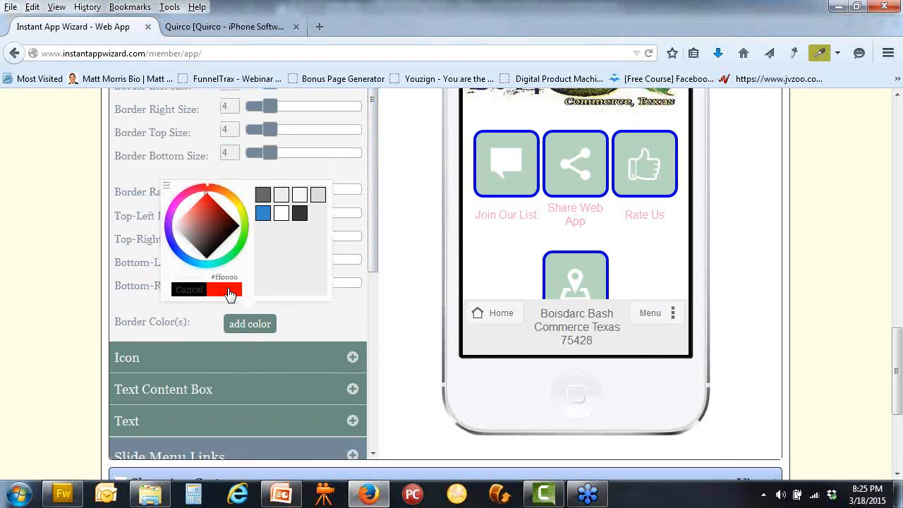
pyautogui.click(168, 188)
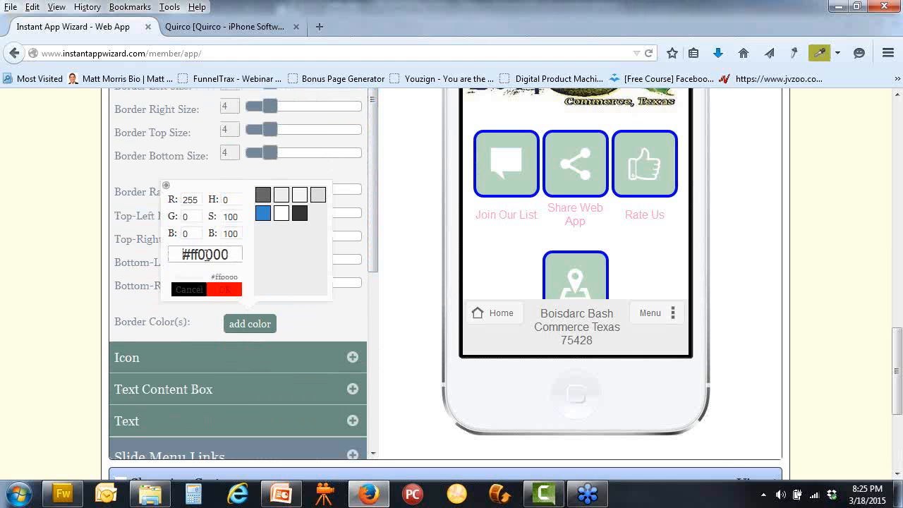
pyautogui.moveTo(231, 255); pyautogui.dragTo(168, 256)
pyautogui.hotkey('ctrl', 'v')
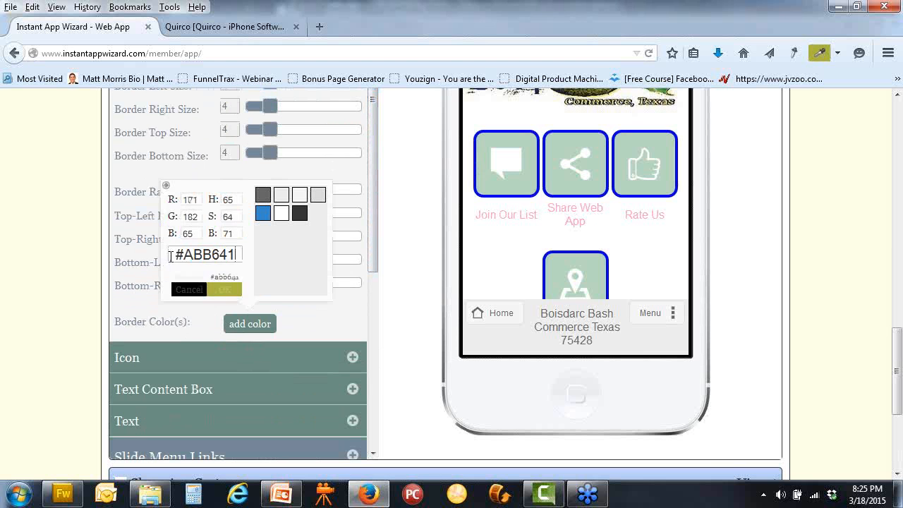
pyautogui.click(224, 289)
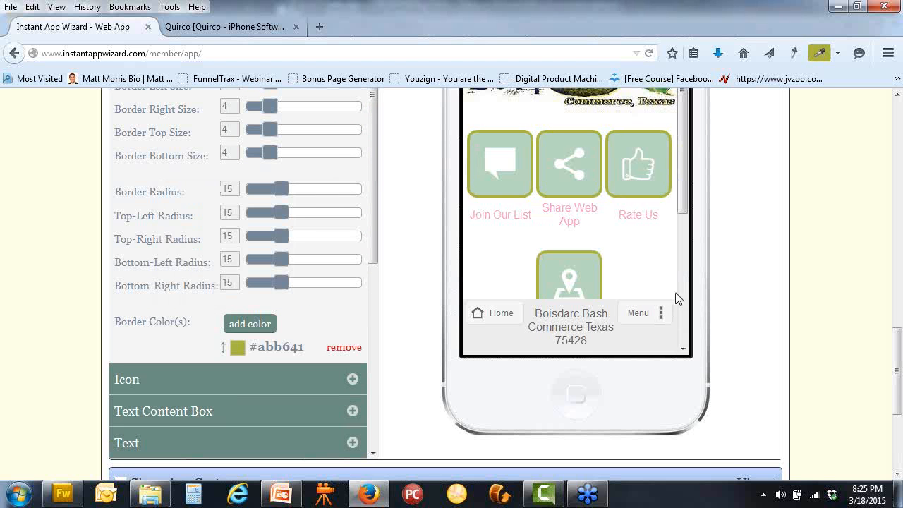
pyautogui.scroll(2, 711, 296)
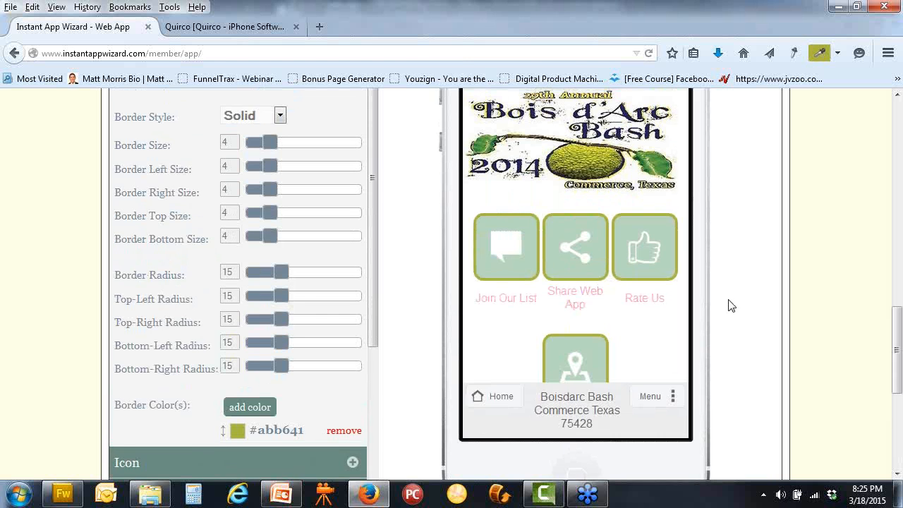
pyautogui.scroll(2, 731, 310)
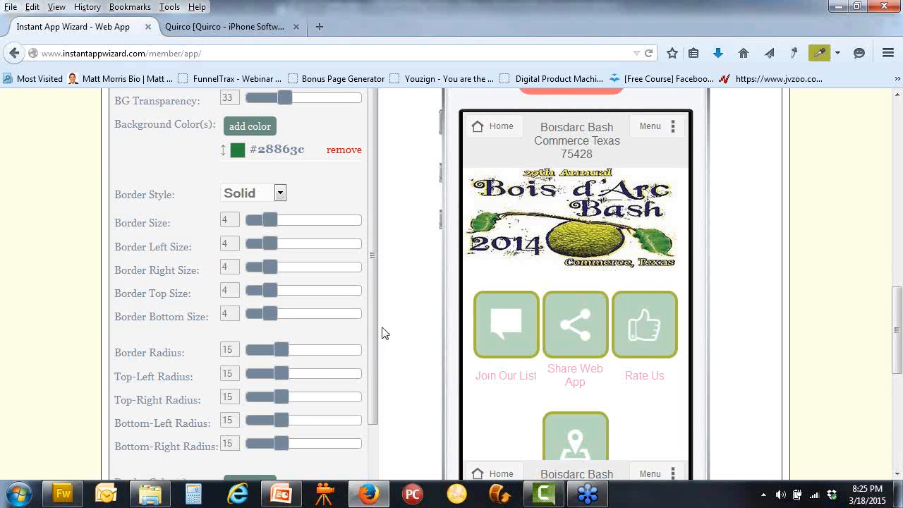
pyautogui.scroll(-2, 384, 334)
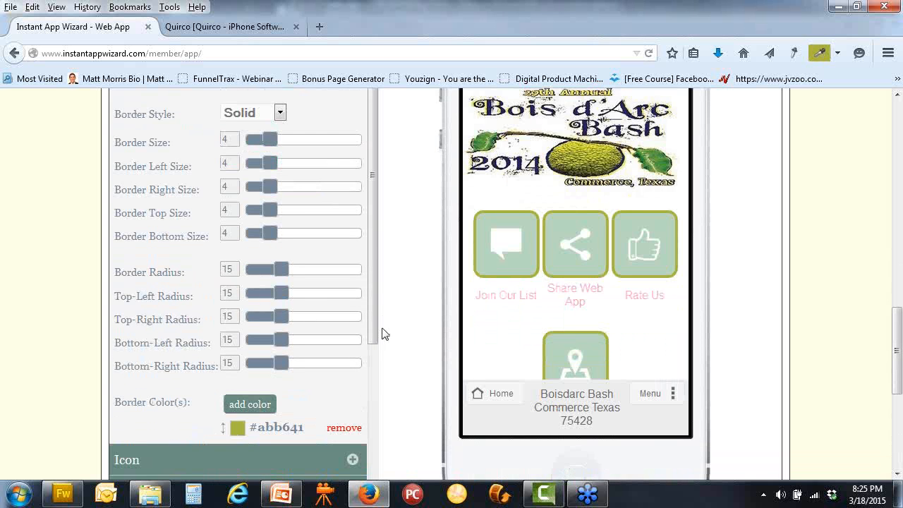
pyautogui.scroll(-2, 378, 313)
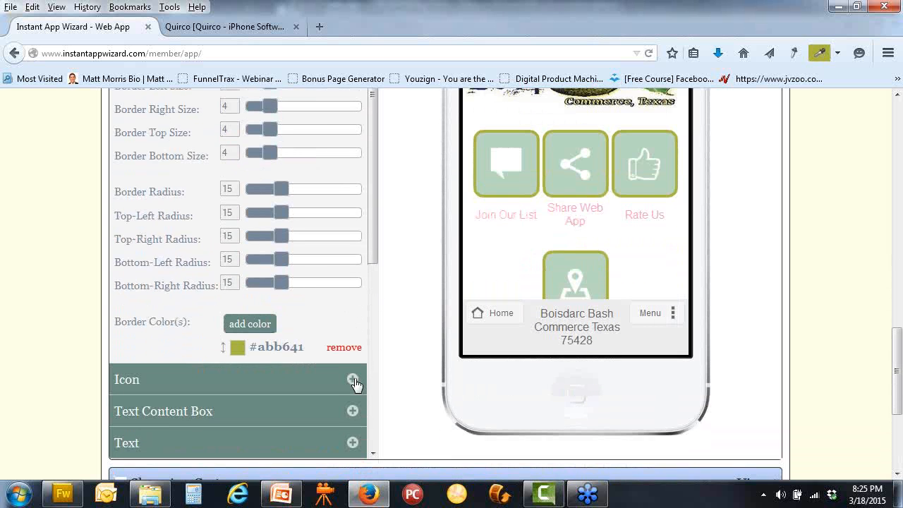
# Remove the white #ffffff icon colour so the link icons show black
pyautogui.click(353, 381)
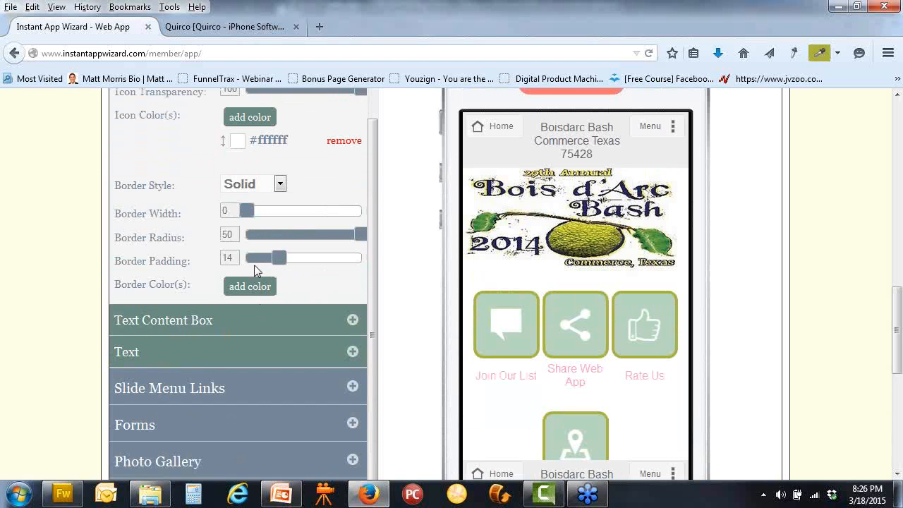
pyautogui.scroll(1, 307, 234)
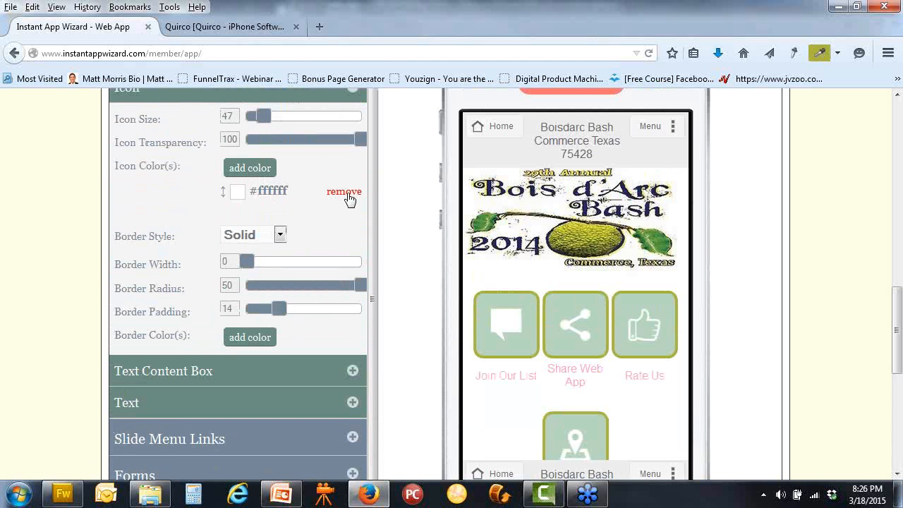
pyautogui.click(345, 193)
pyautogui.click(267, 218)
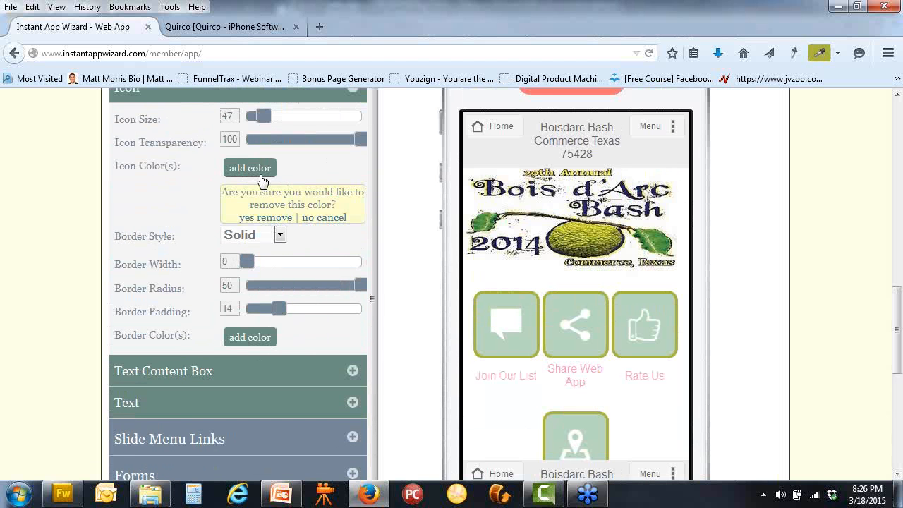
pyautogui.click(258, 170)
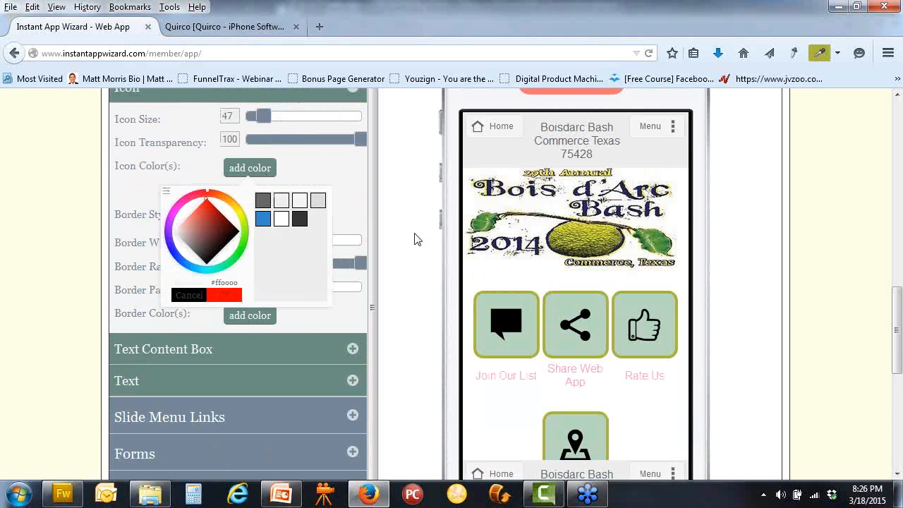
pyautogui.click(253, 165)
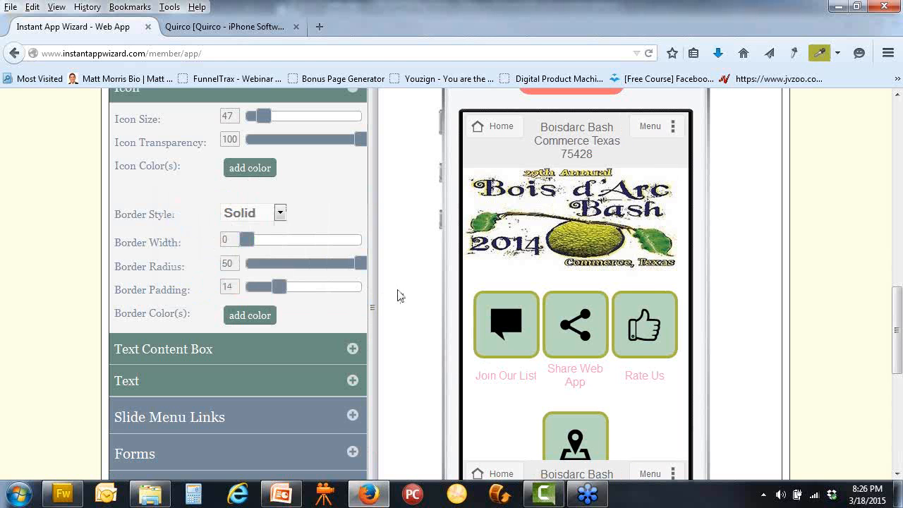
# Set the link label text colour to dark grey #333333
pyautogui.click(352, 381)
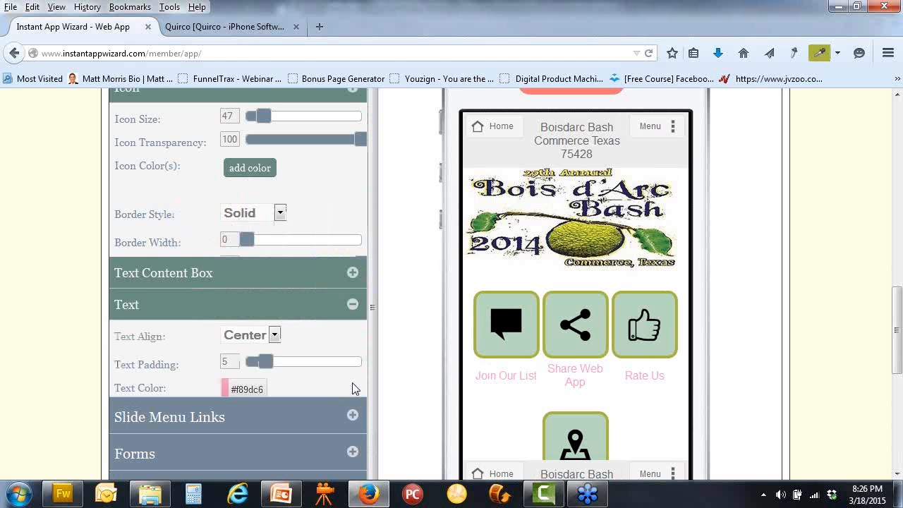
pyautogui.click(253, 245)
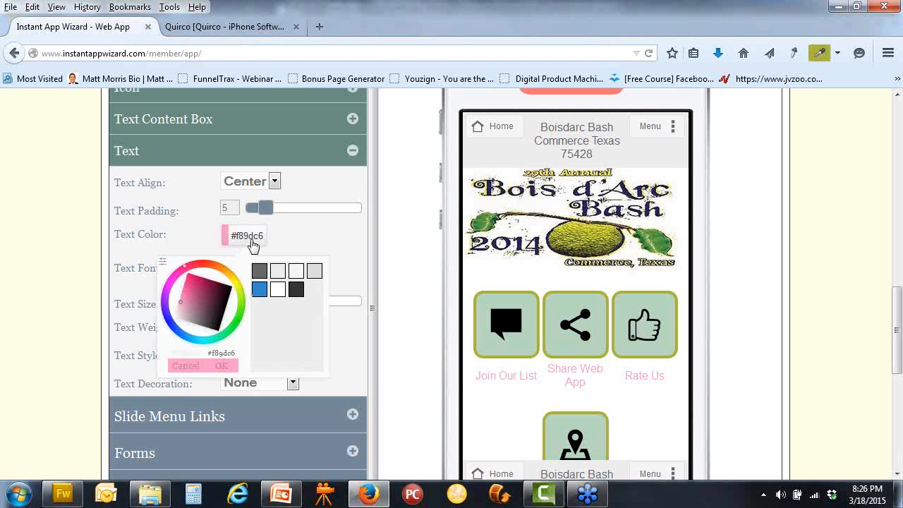
pyautogui.click(296, 289)
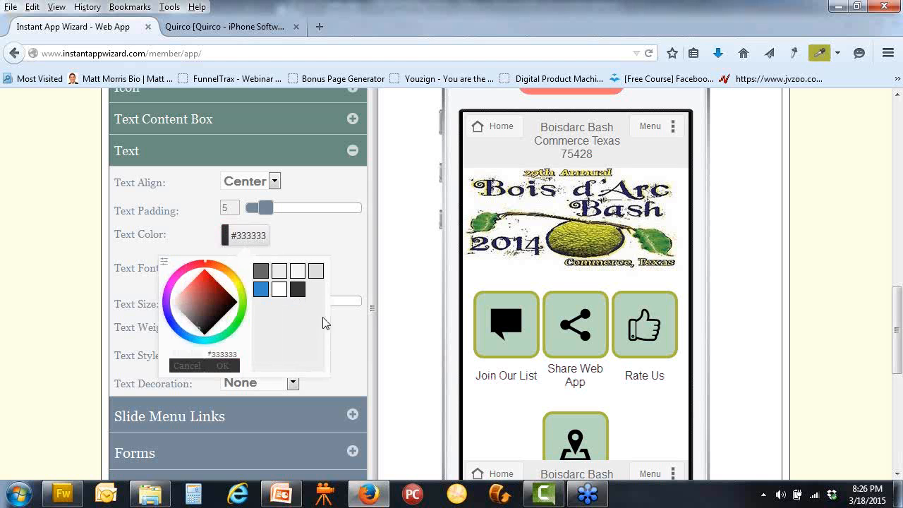
pyautogui.click(365, 318)
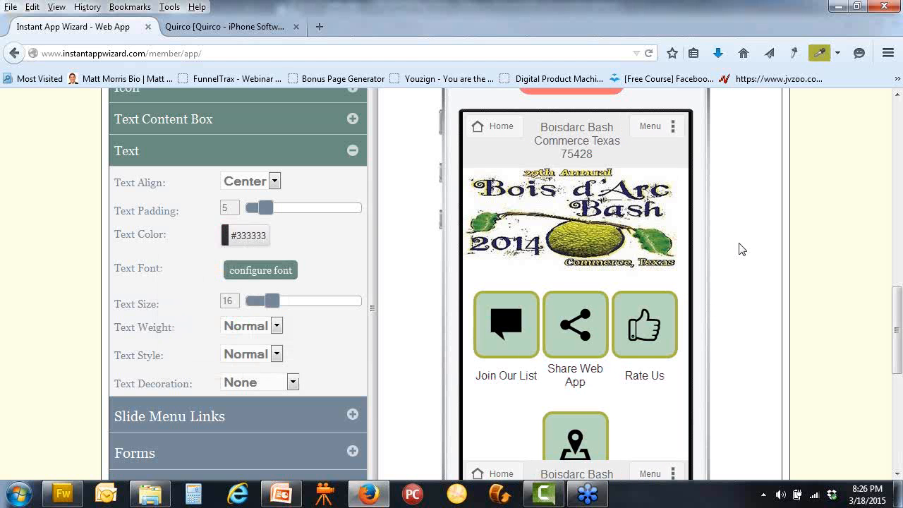
pyautogui.scroll(-2, 396, 277)
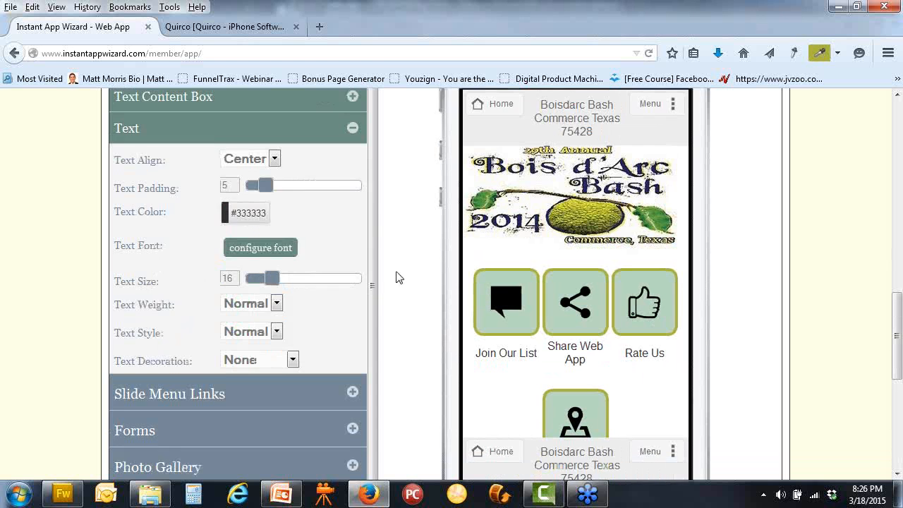
# Open the preview's slide menu and change the Slide Menu Links background from #f6f6f6 to white #ffffff
pyautogui.click(657, 399)
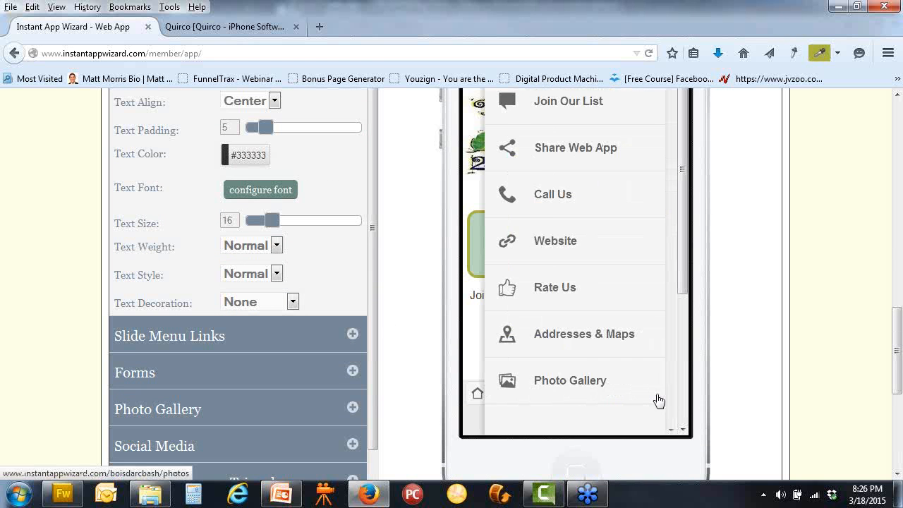
pyautogui.scroll(2, 743, 355)
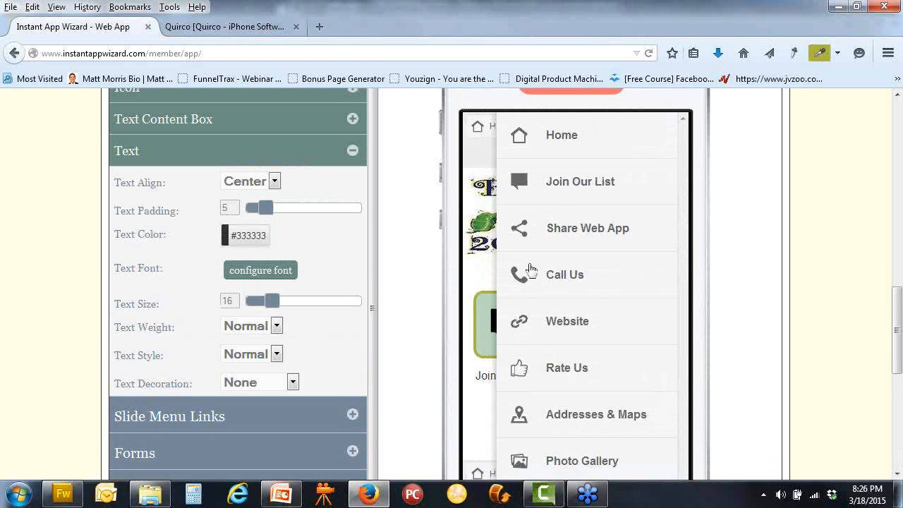
pyautogui.scroll(-2, 399, 324)
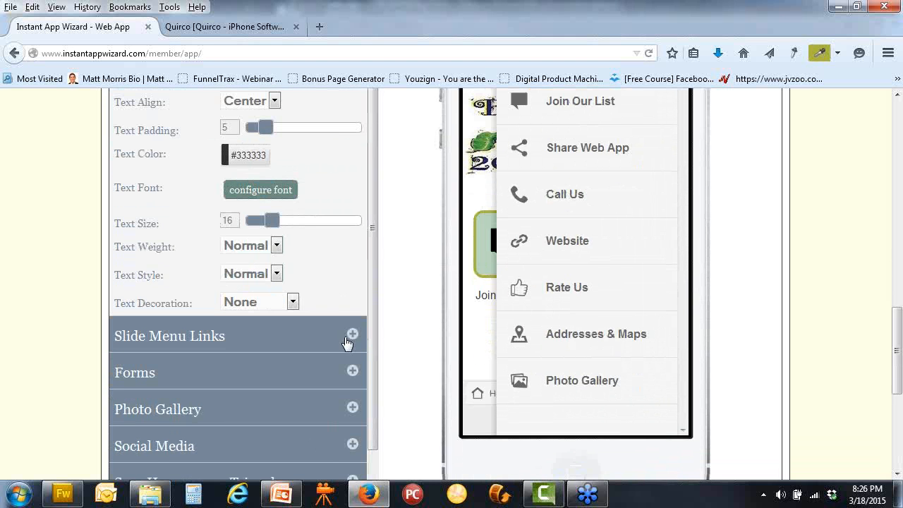
pyautogui.click(352, 336)
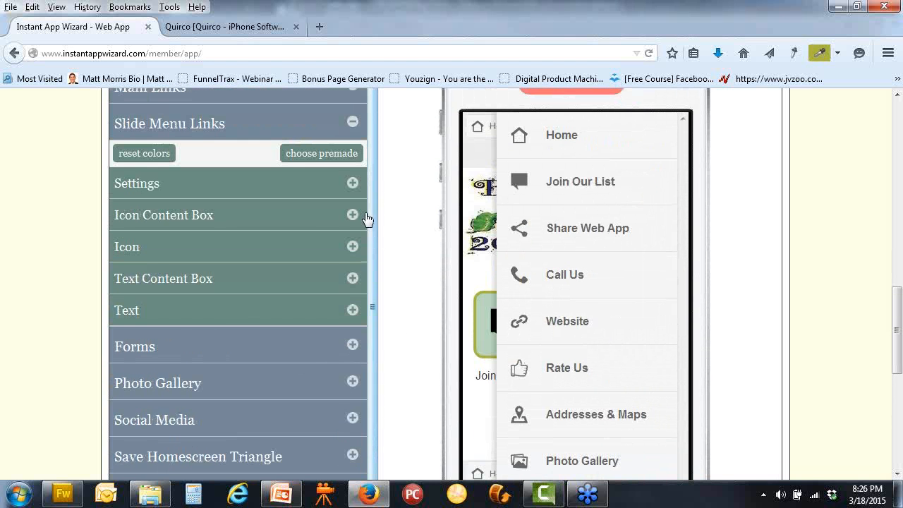
pyautogui.click(352, 182)
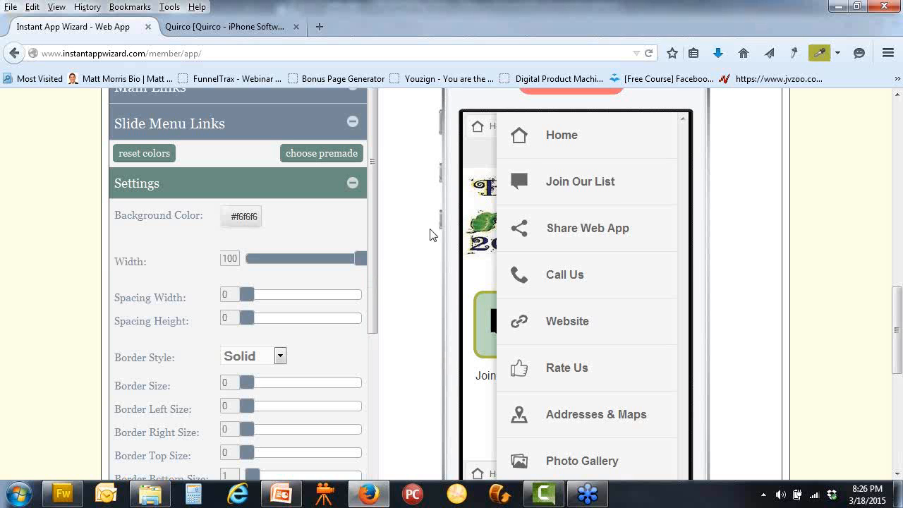
pyautogui.scroll(-2, 400, 244)
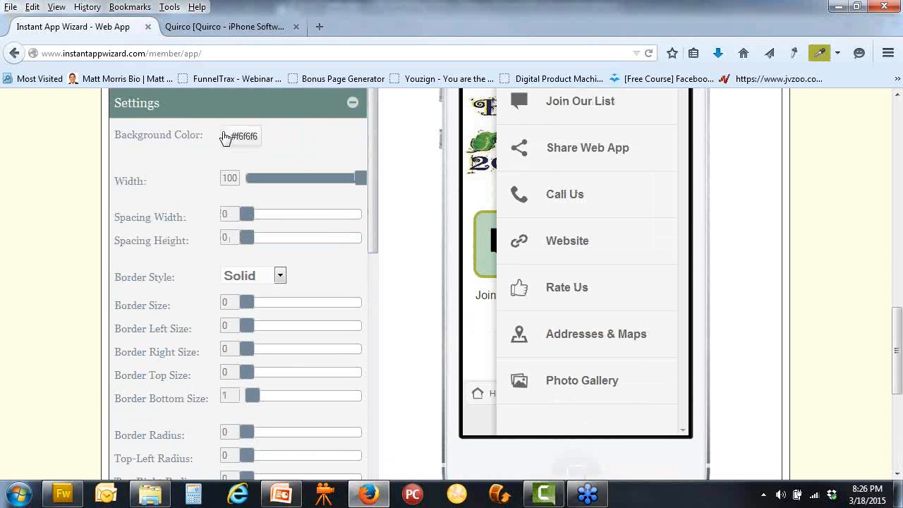
pyautogui.click(247, 137)
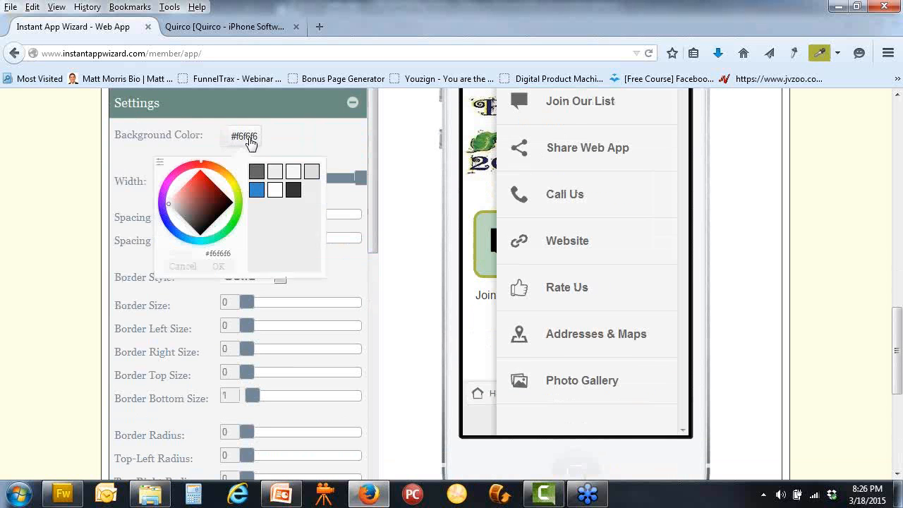
pyautogui.click(274, 190)
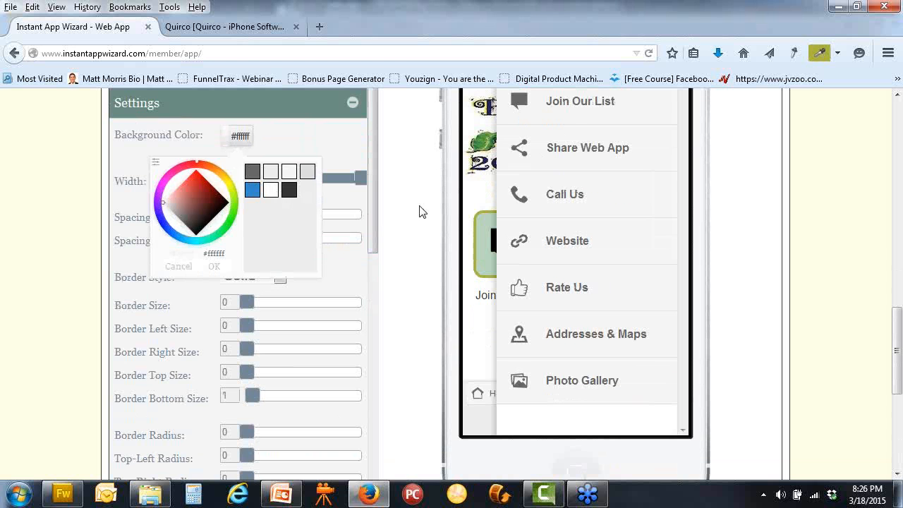
pyautogui.click(240, 136)
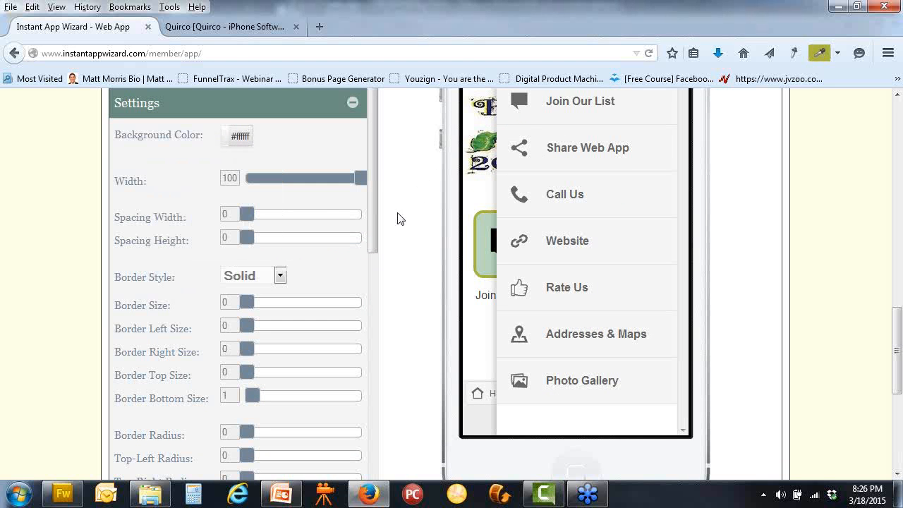
pyautogui.click(280, 276)
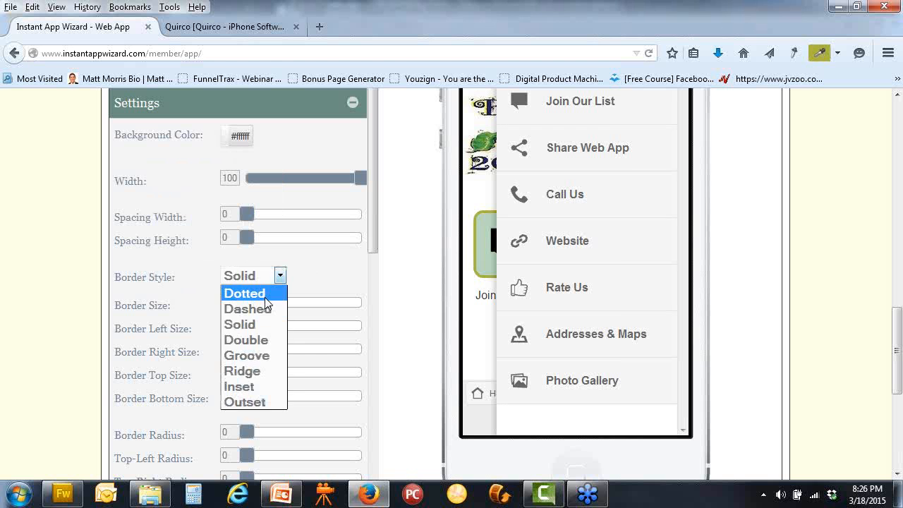
# After trying Dotted, Solid and Double, give the slide menu items a Ridge border of thickness 4
pyautogui.click(264, 296)
pyautogui.click(279, 277)
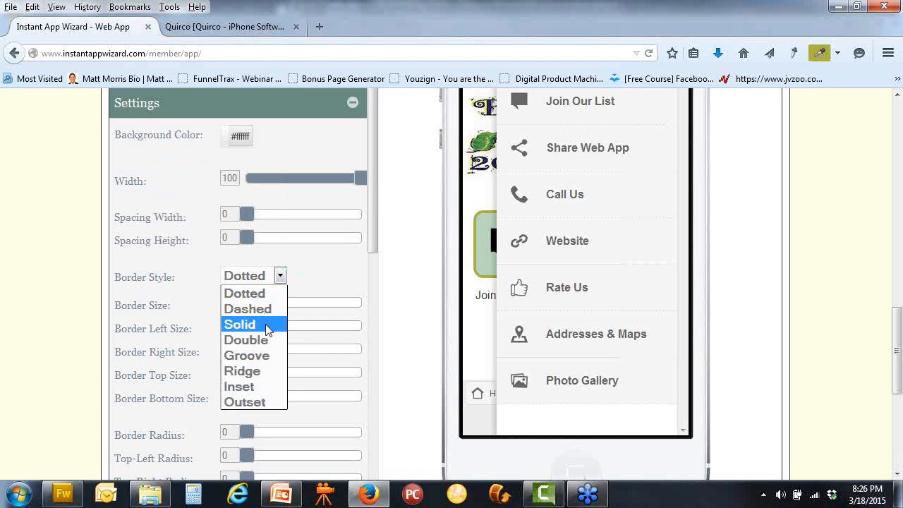
pyautogui.click(265, 324)
pyautogui.click(280, 277)
pyautogui.click(272, 344)
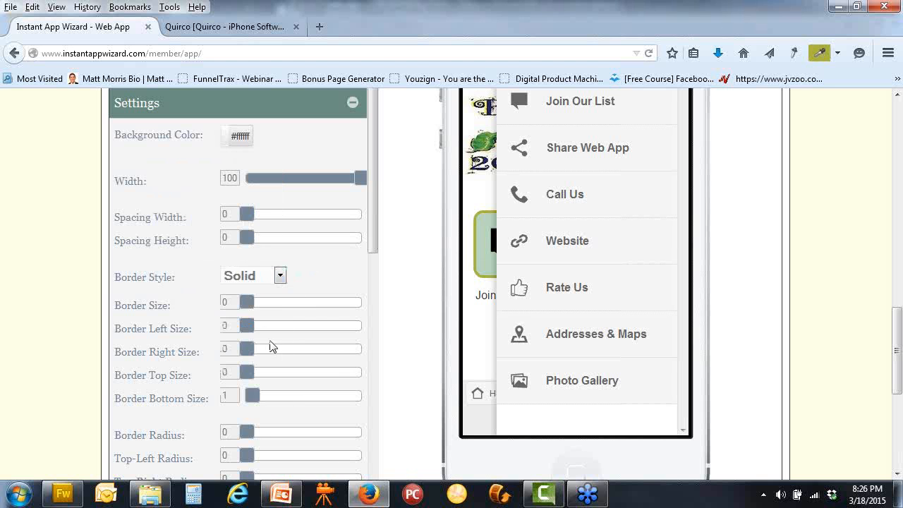
pyautogui.click(280, 278)
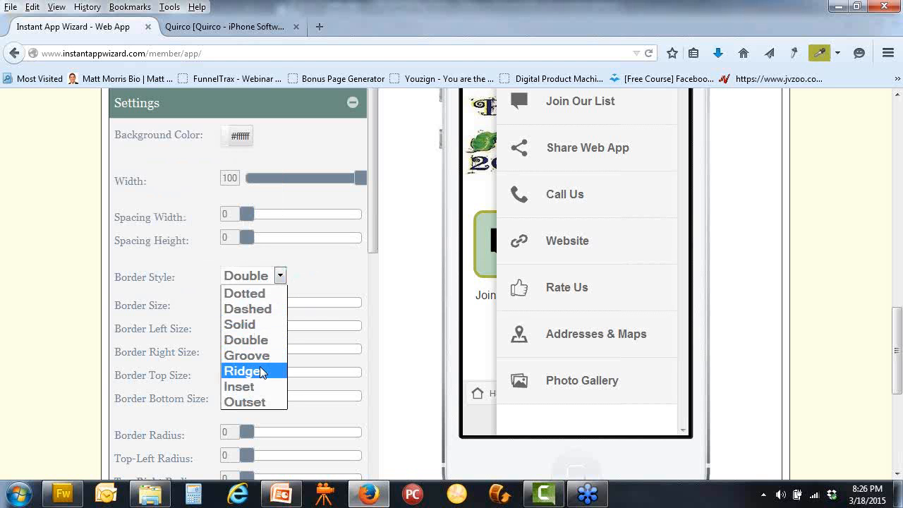
pyautogui.click(259, 368)
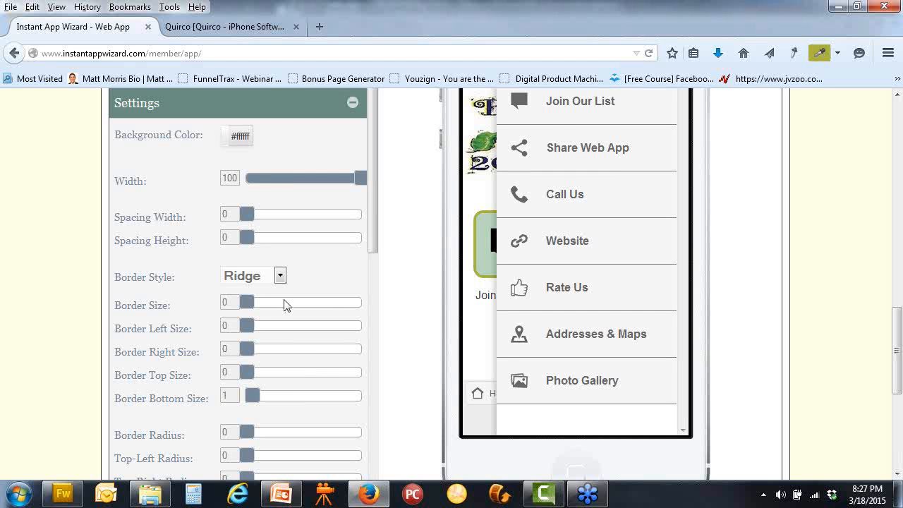
pyautogui.moveTo(255, 301); pyautogui.dragTo(277, 301)
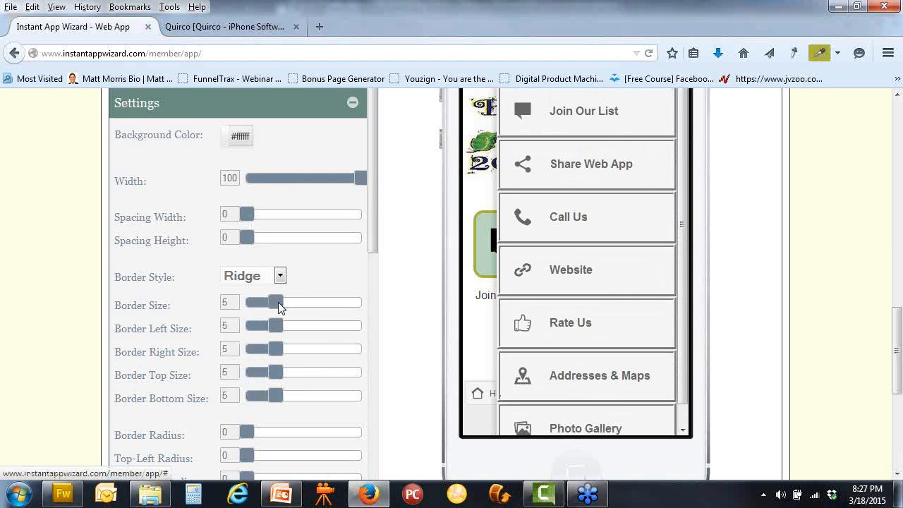
pyautogui.moveTo(278, 301); pyautogui.dragTo(273, 302)
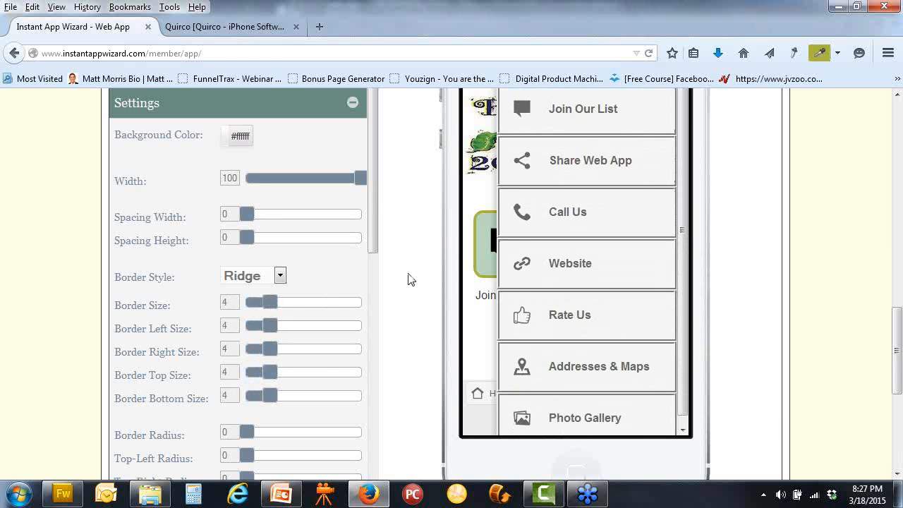
# Replace the grey #dddddd menu border colour with olive #ABB641
pyautogui.scroll(-3, 407, 279)
pyautogui.scroll(4, 407, 279)
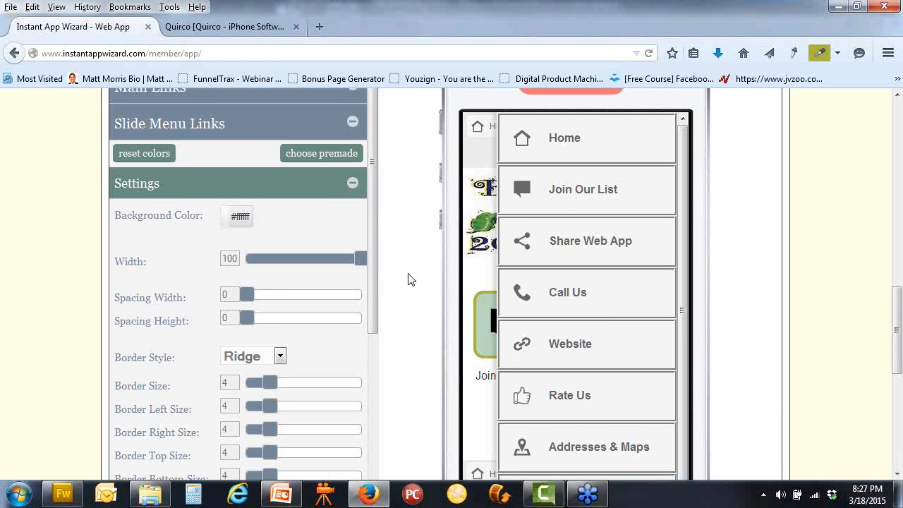
pyautogui.scroll(-2, 408, 279)
pyautogui.scroll(-2, 408, 279)
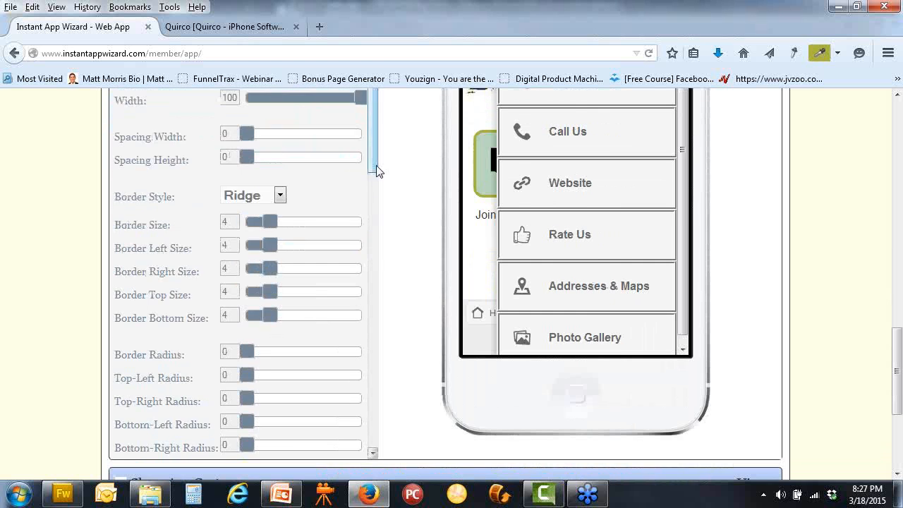
pyautogui.scroll(-2, 374, 205)
pyautogui.scroll(-1, 374, 240)
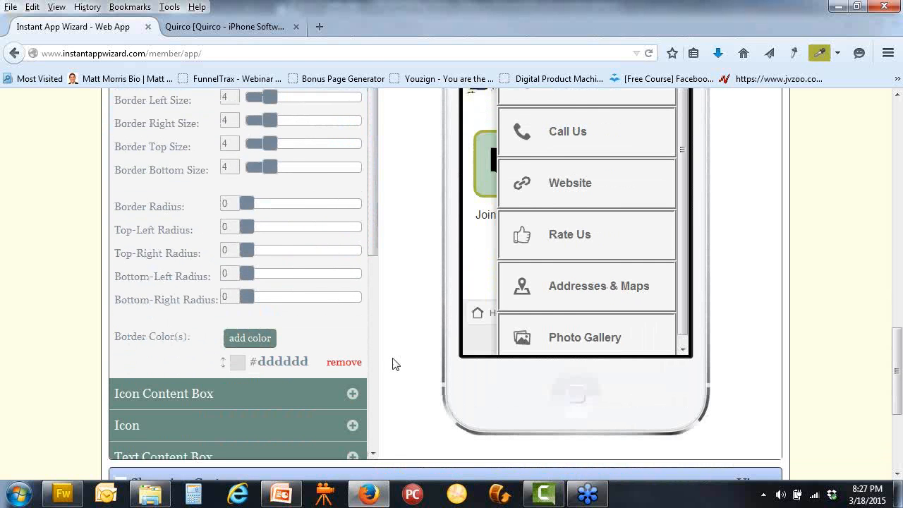
pyautogui.click(342, 363)
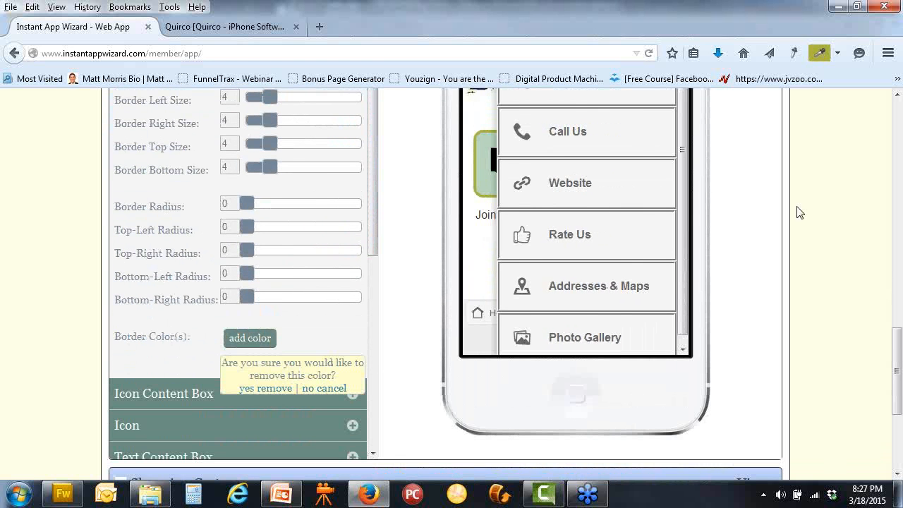
pyautogui.click(265, 388)
pyautogui.click(254, 345)
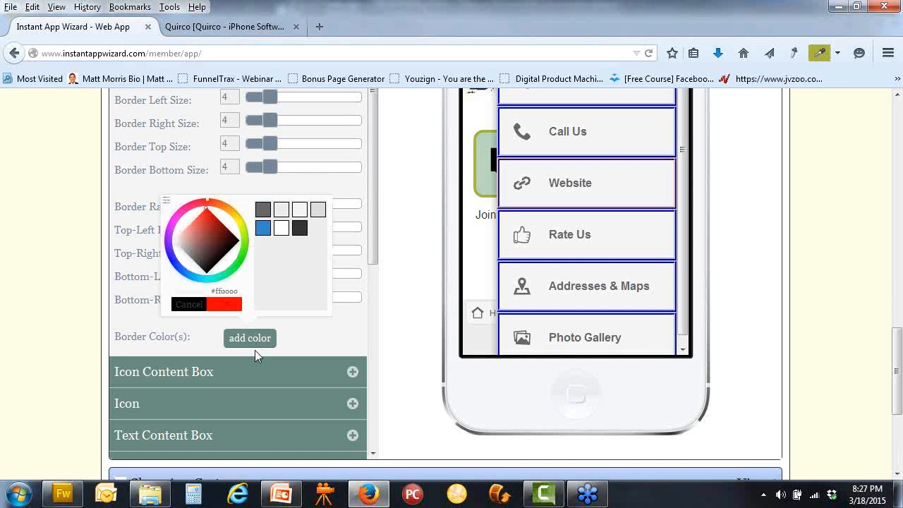
pyautogui.click(167, 200)
pyautogui.moveTo(233, 268); pyautogui.dragTo(163, 271)
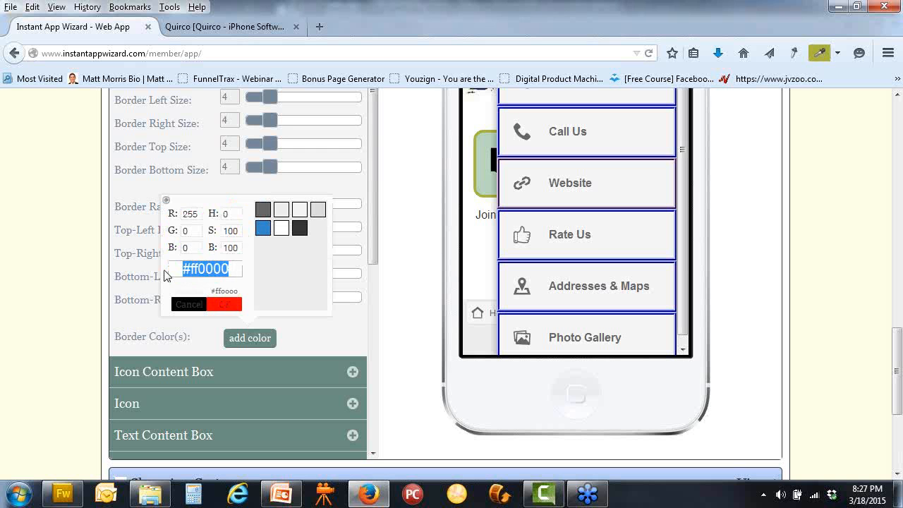
pyautogui.write('#ABB641')
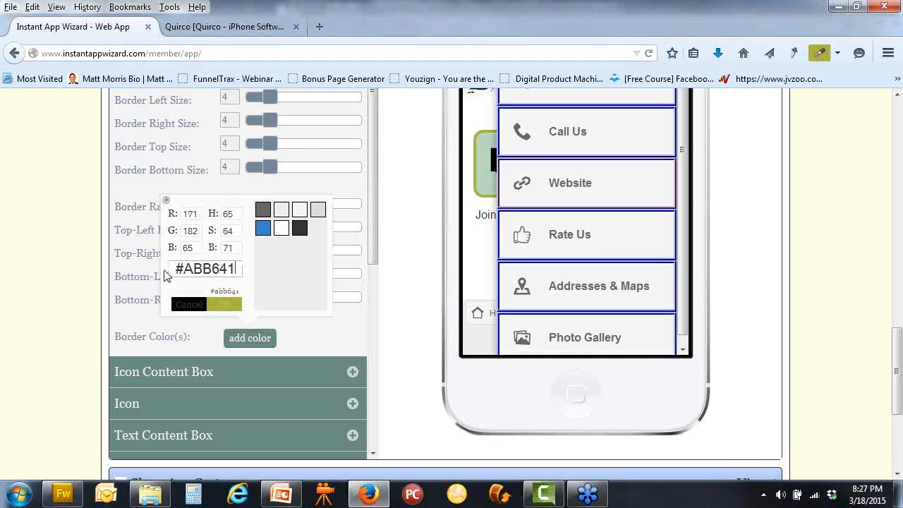
pyautogui.click(218, 304)
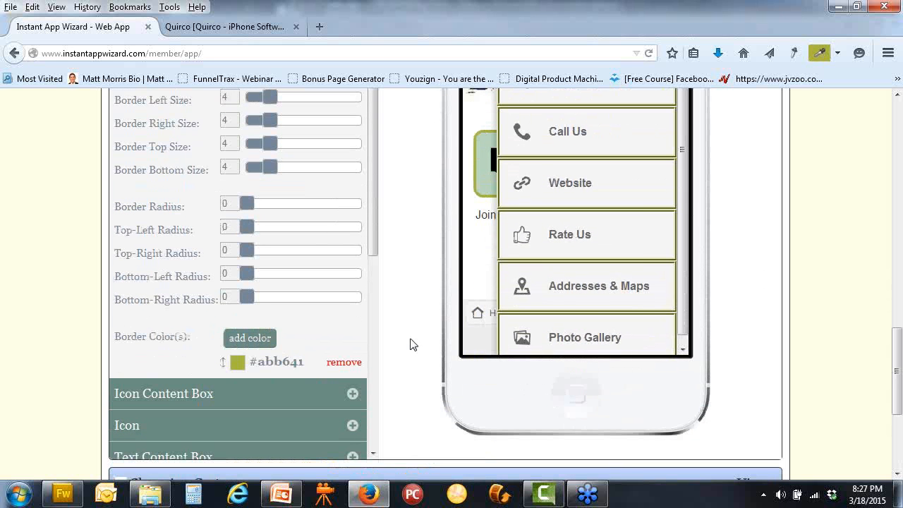
pyautogui.scroll(-2, 412, 344)
# In the Icon Content Box settings, set the box size to 69 and lower the background transparency slider
pyautogui.click(352, 314)
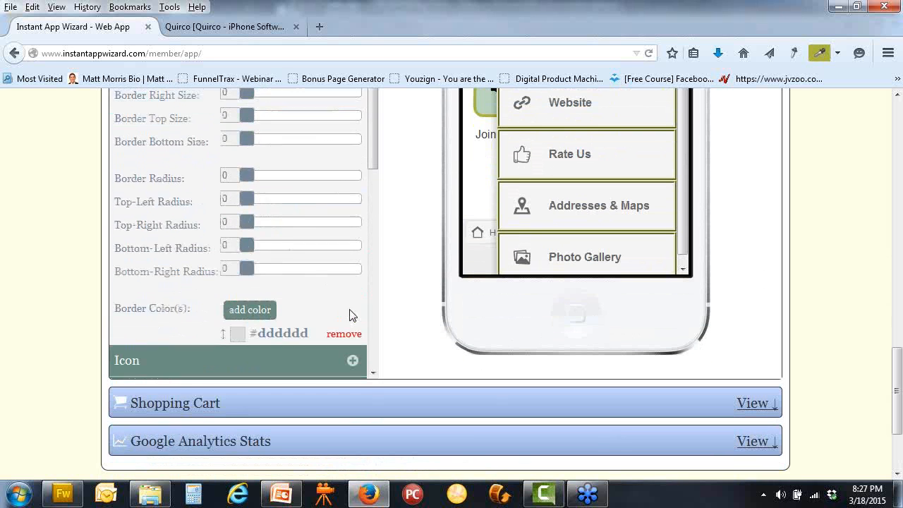
pyautogui.scroll(5, 414, 256)
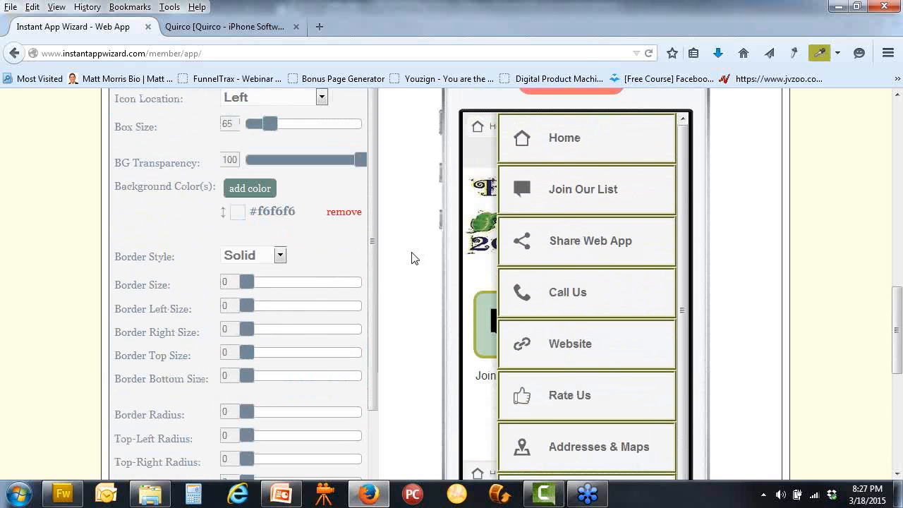
pyautogui.scroll(2, 413, 258)
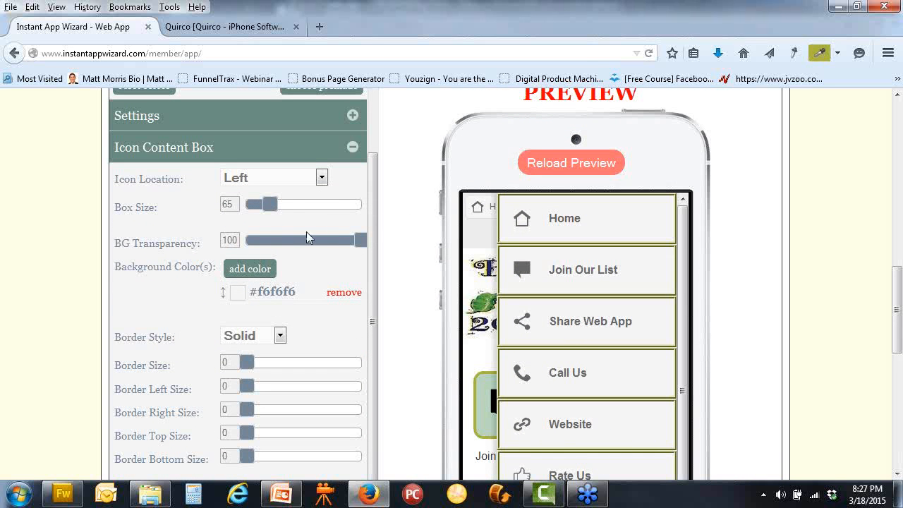
pyautogui.moveTo(275, 209)
pyautogui.mouseDown()
pyautogui.moveTo(259, 210)
pyautogui.moveTo(275, 212)
pyautogui.moveTo(272, 206)
pyautogui.mouseUp()
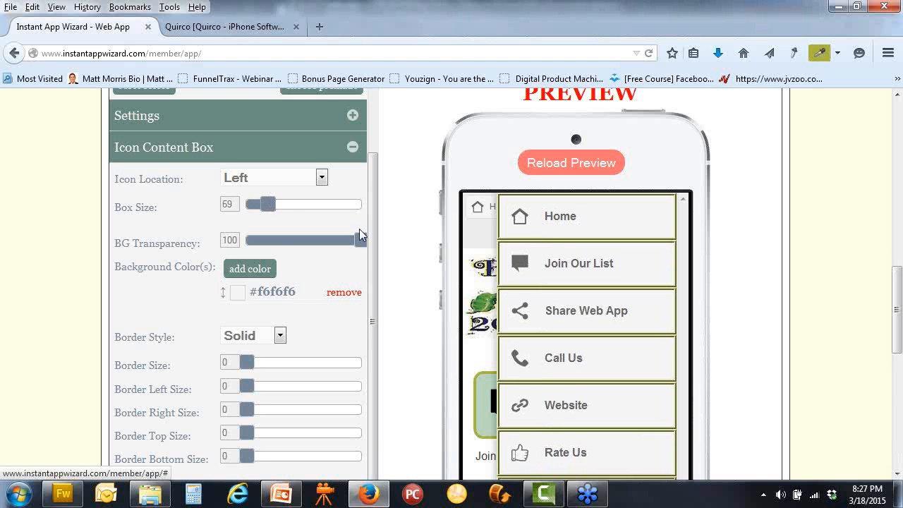
pyautogui.moveTo(315, 249); pyautogui.dragTo(228, 240)
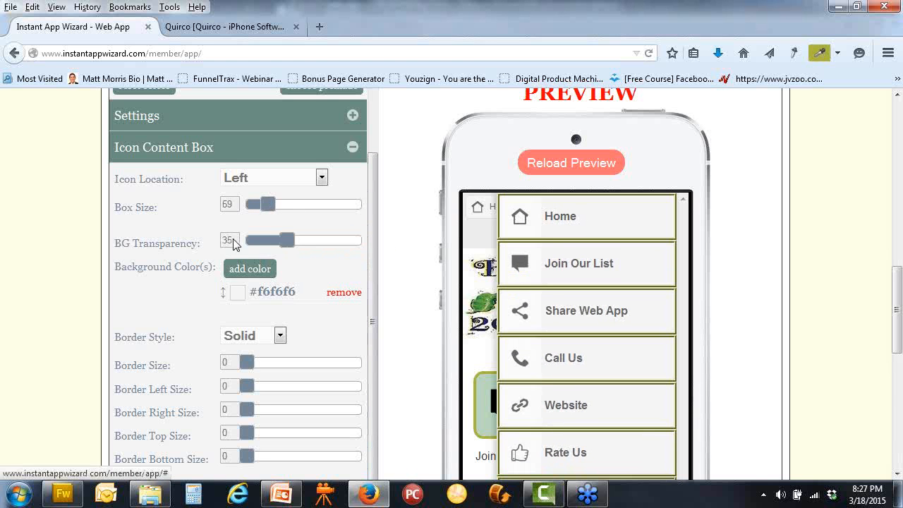
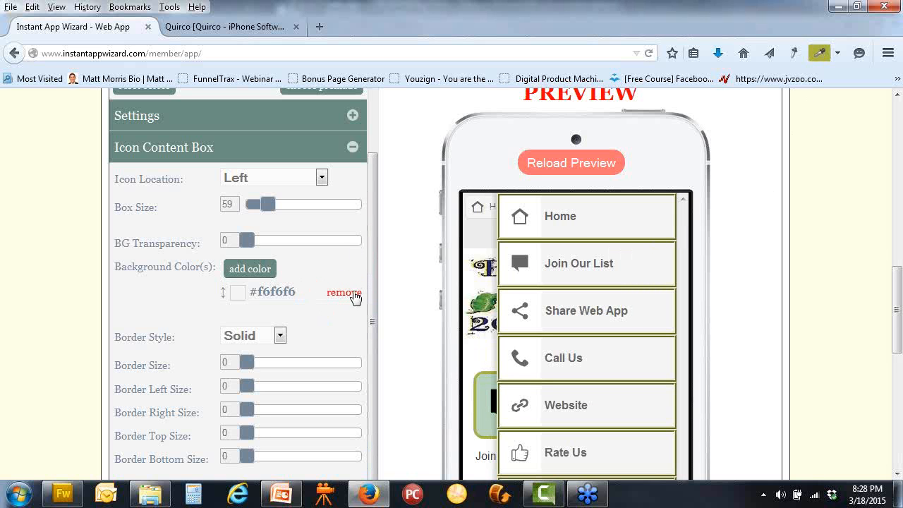
# Copy green #499445 from the preview with the eyedropper and remove the old #f6f6f6 background colour
pyautogui.click(819, 54)
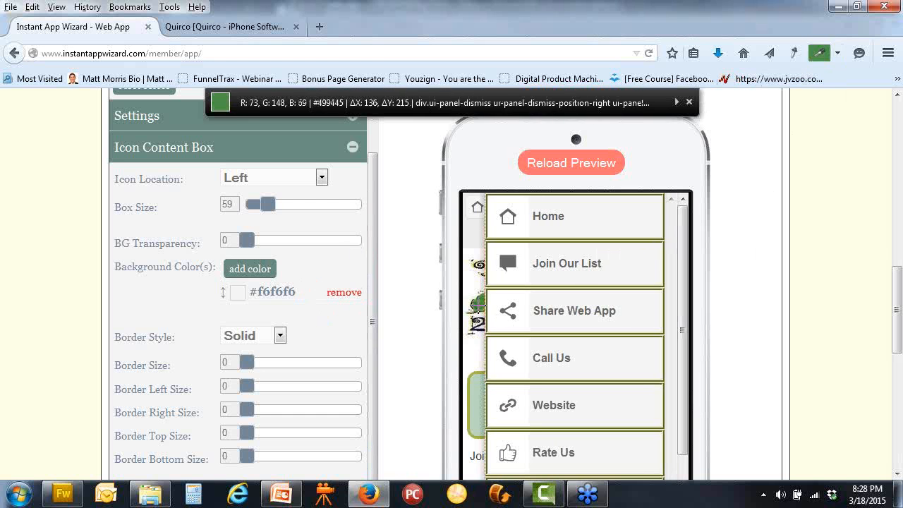
pyautogui.click(481, 310)
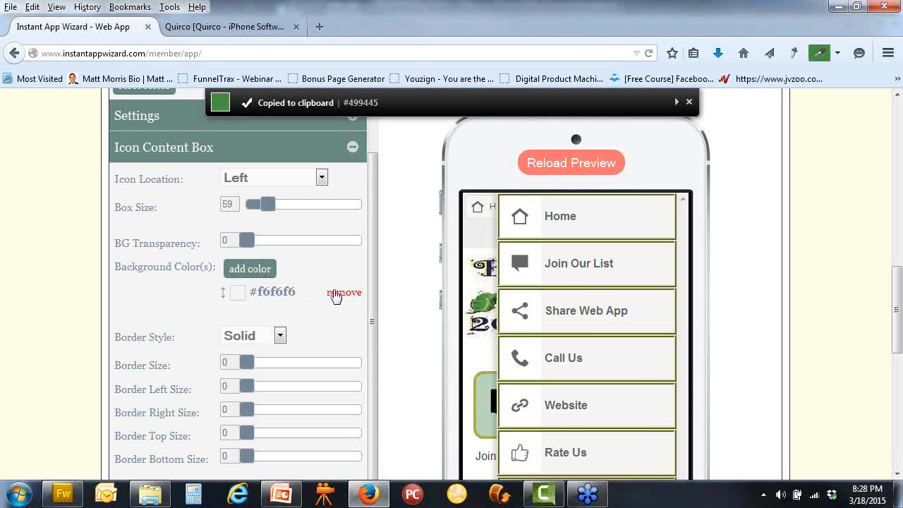
pyautogui.click(335, 293)
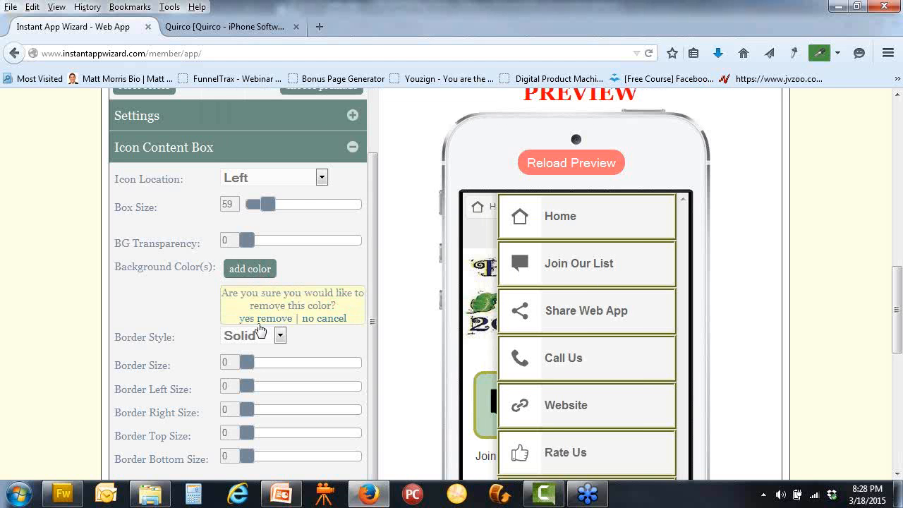
pyautogui.click(259, 319)
# Add the pasted #499445 as the icon content box background colour
pyautogui.click(254, 270)
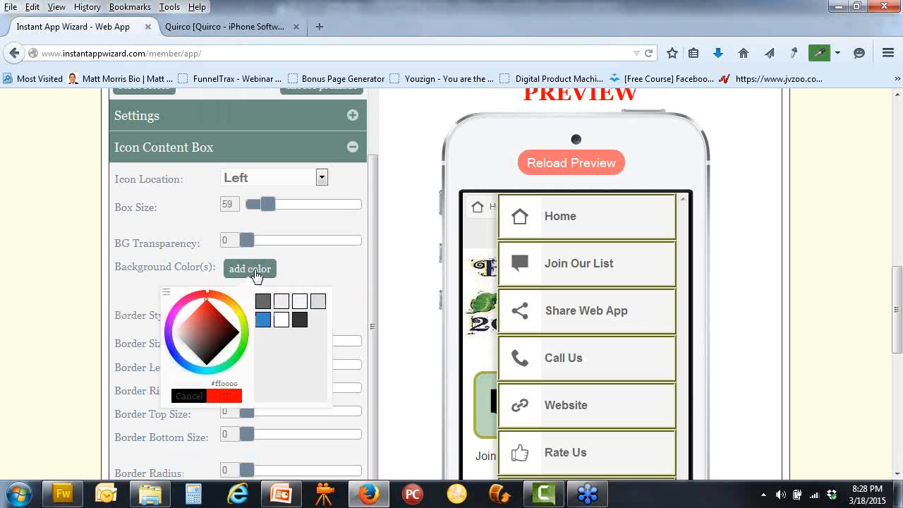
pyautogui.click(168, 293)
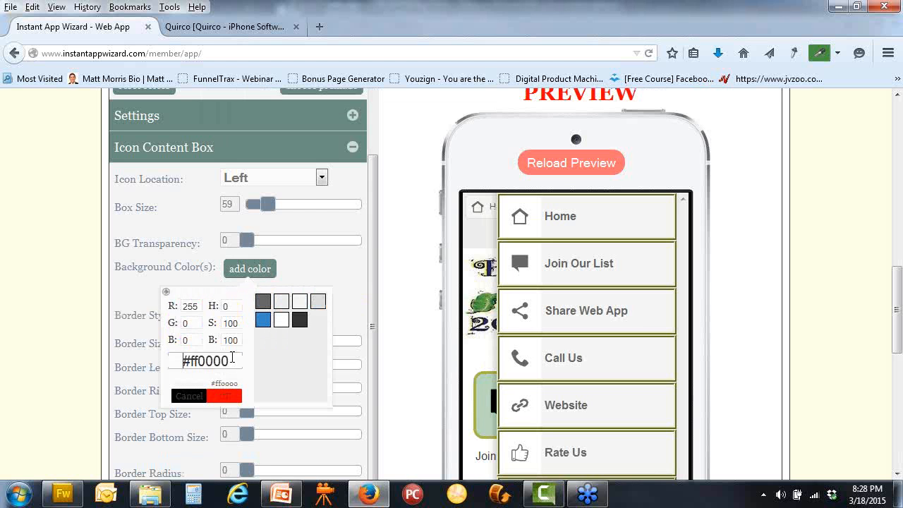
pyautogui.moveTo(226, 361); pyautogui.dragTo(165, 360)
pyautogui.click(166, 361)
pyautogui.moveTo(230, 360); pyautogui.dragTo(161, 358)
pyautogui.hotkey('ctrl', 'v')
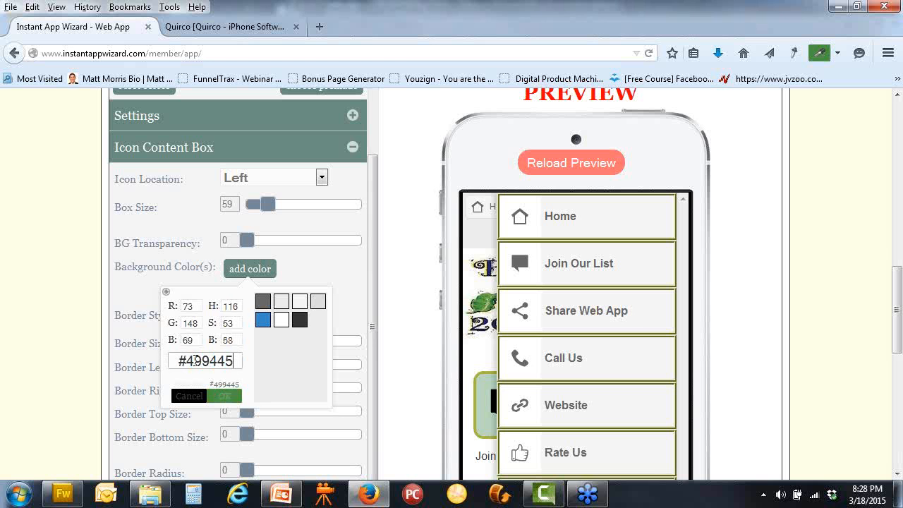
pyautogui.click(229, 395)
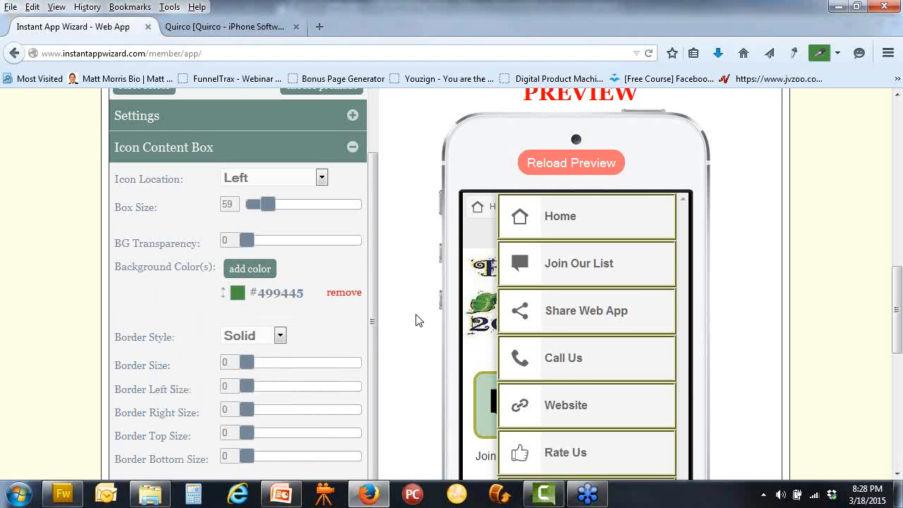
pyautogui.scroll(-2, 416, 320)
pyautogui.scroll(2, 416, 319)
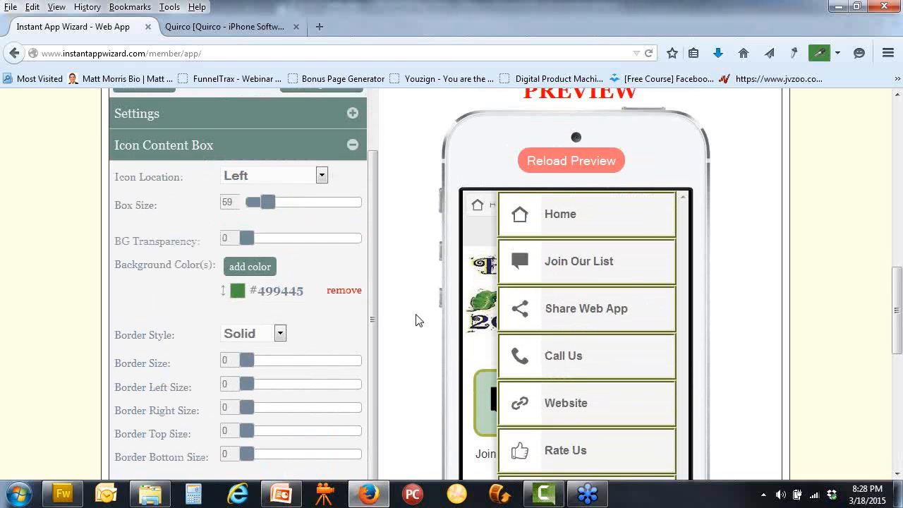
# Set icon box background transparency to 13, border size to 4 and corner radius to 20
pyautogui.scroll(-2, 402, 310)
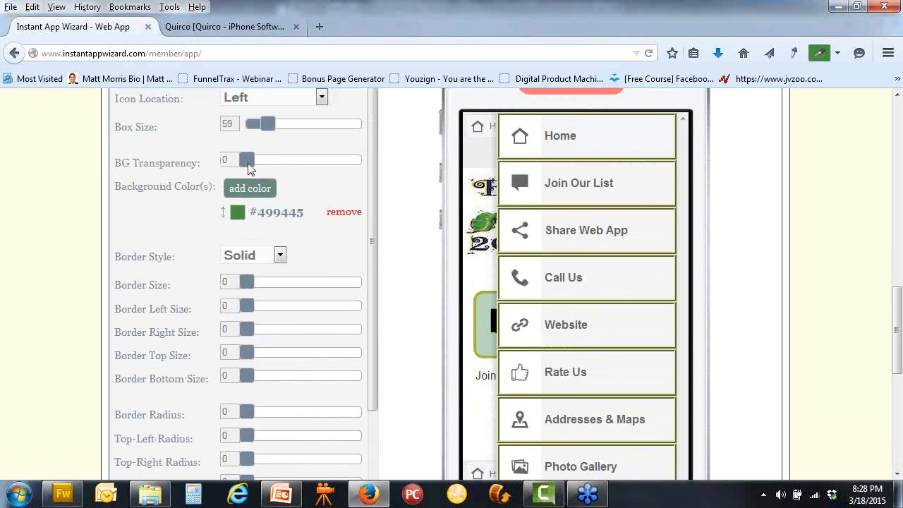
pyautogui.moveTo(248, 164)
pyautogui.mouseDown()
pyautogui.moveTo(270, 165)
pyautogui.moveTo(263, 169)
pyautogui.mouseUp()
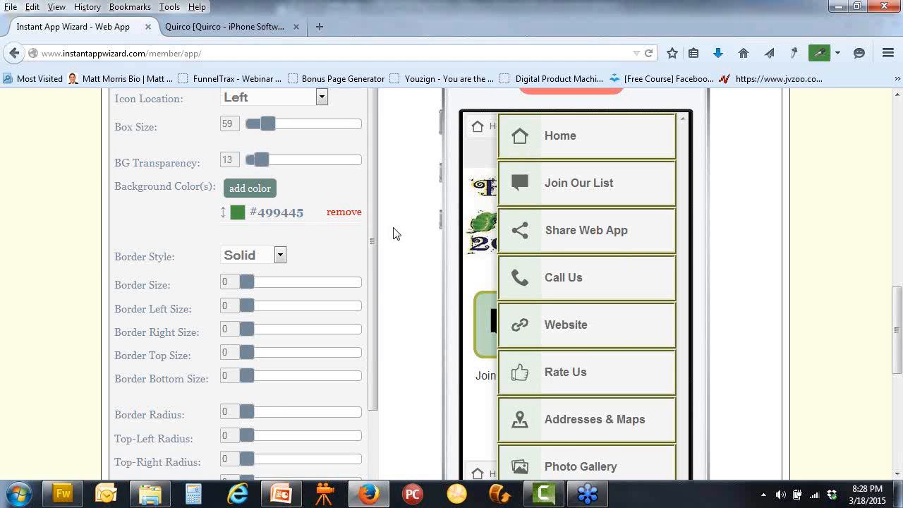
pyautogui.scroll(-2, 393, 233)
pyautogui.moveTo(247, 205); pyautogui.dragTo(274, 203)
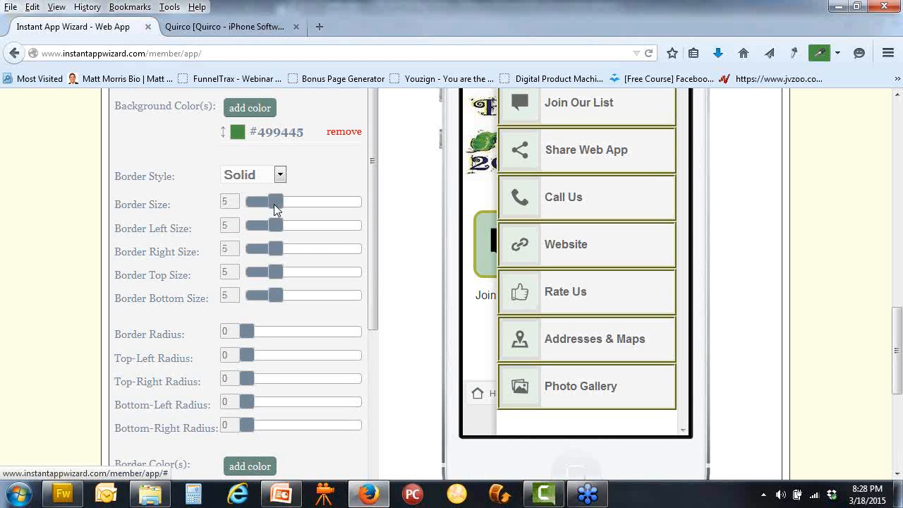
pyautogui.moveTo(269, 205); pyautogui.dragTo(268, 206)
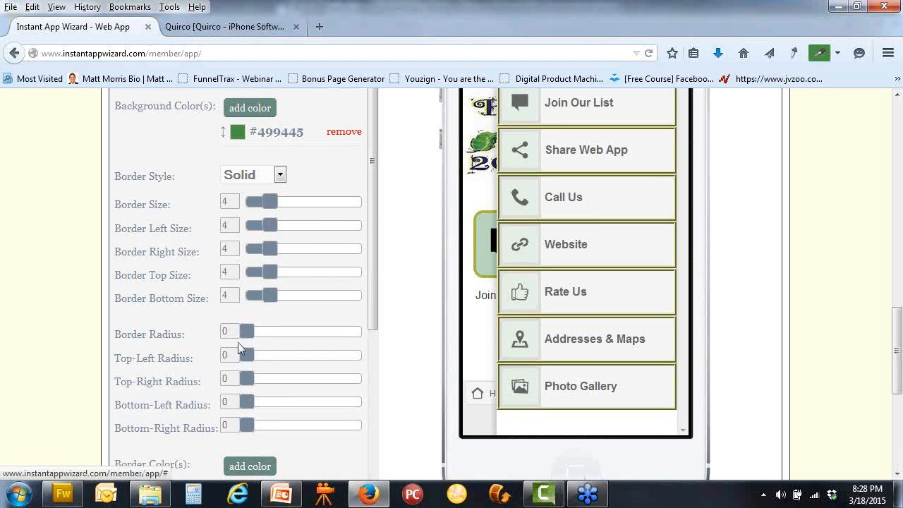
pyautogui.moveTo(246, 331); pyautogui.dragTo(294, 337)
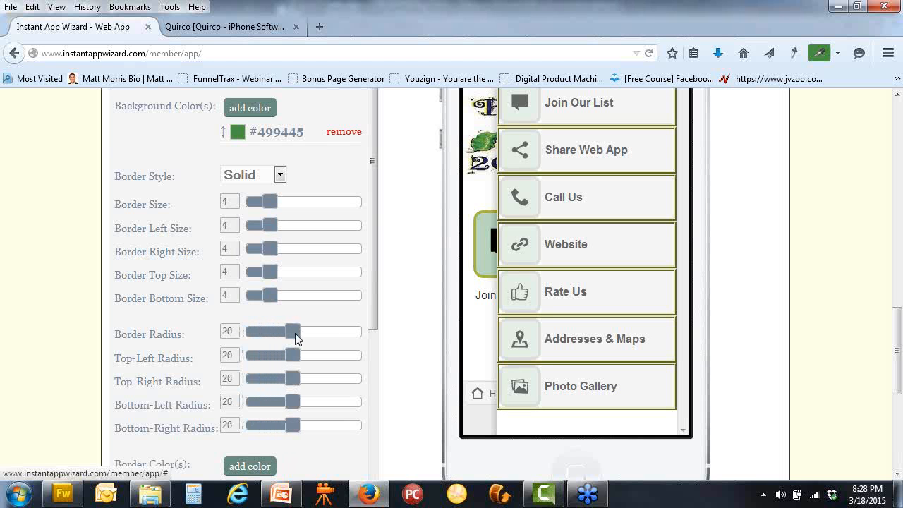
pyautogui.scroll(-3, 416, 334)
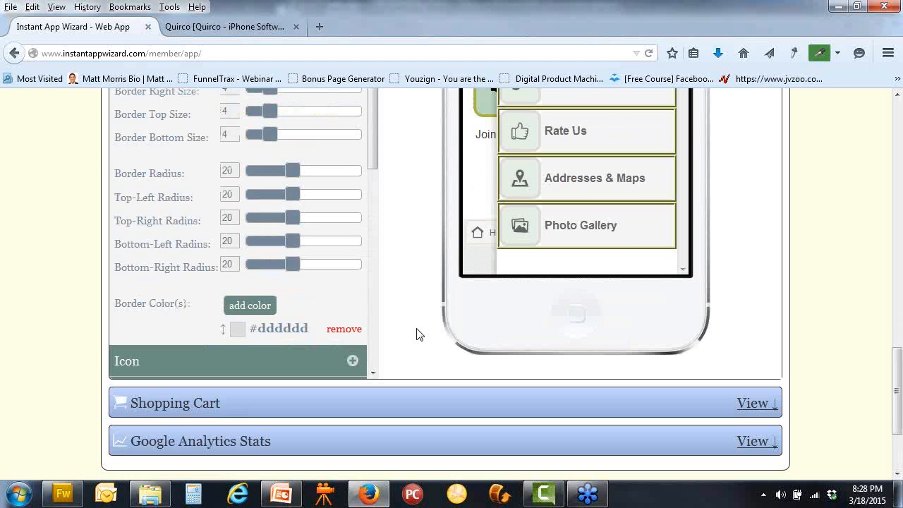
pyautogui.scroll(3, 416, 333)
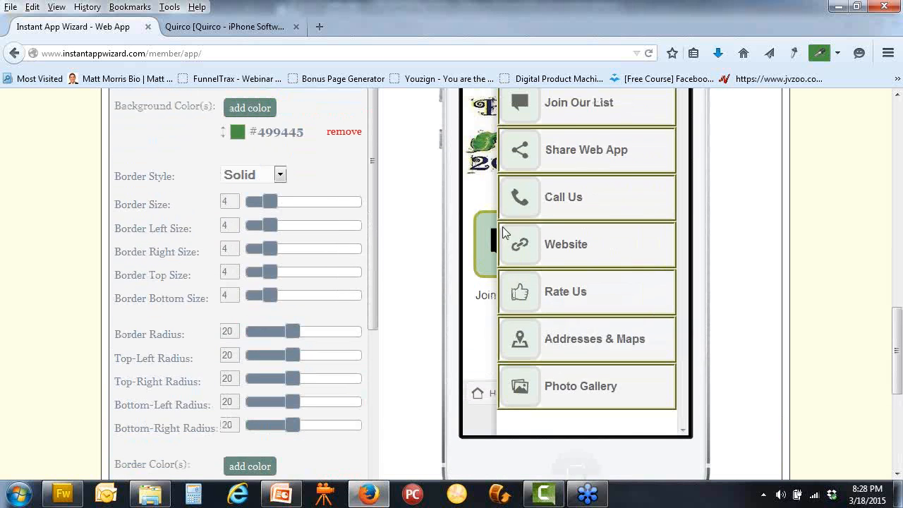
pyautogui.scroll(3, 689, 232)
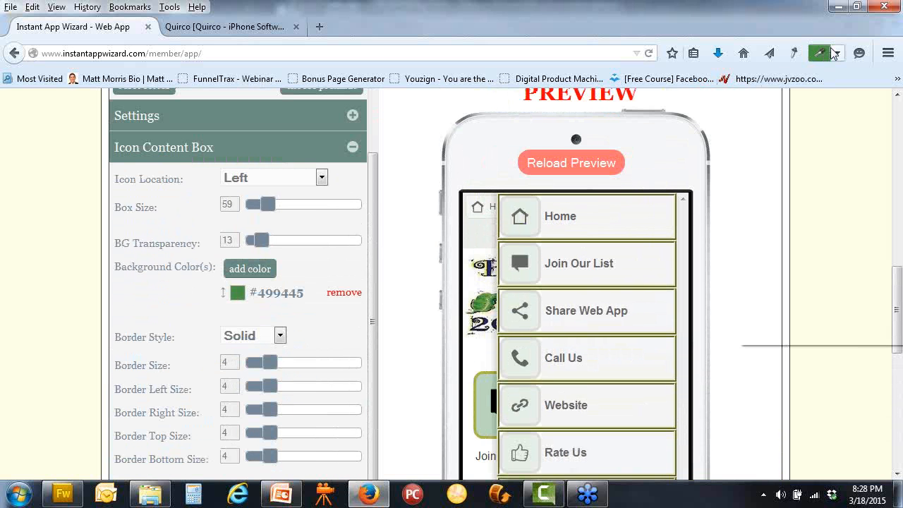
# Sample colours from the preview with the eyedropper and copy the olive #ABB641 border colour
pyautogui.click(837, 53)
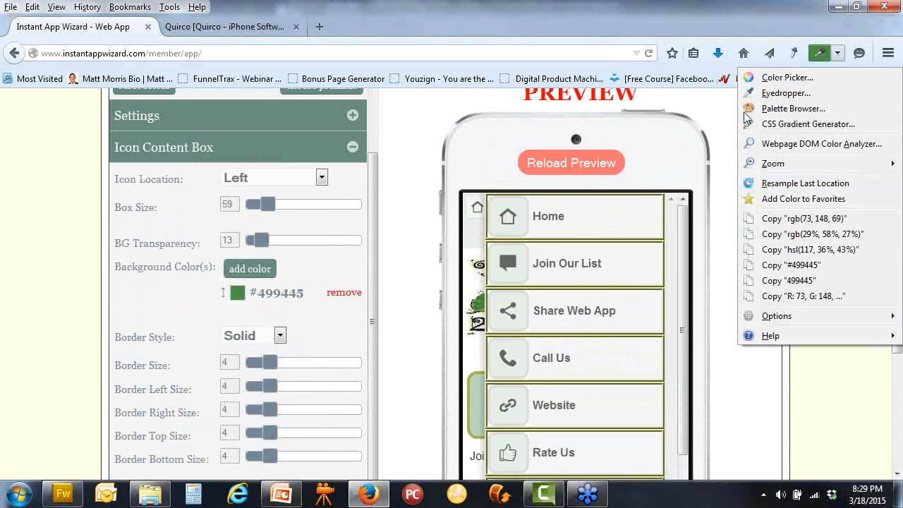
pyautogui.scroll(-3, 719, 300)
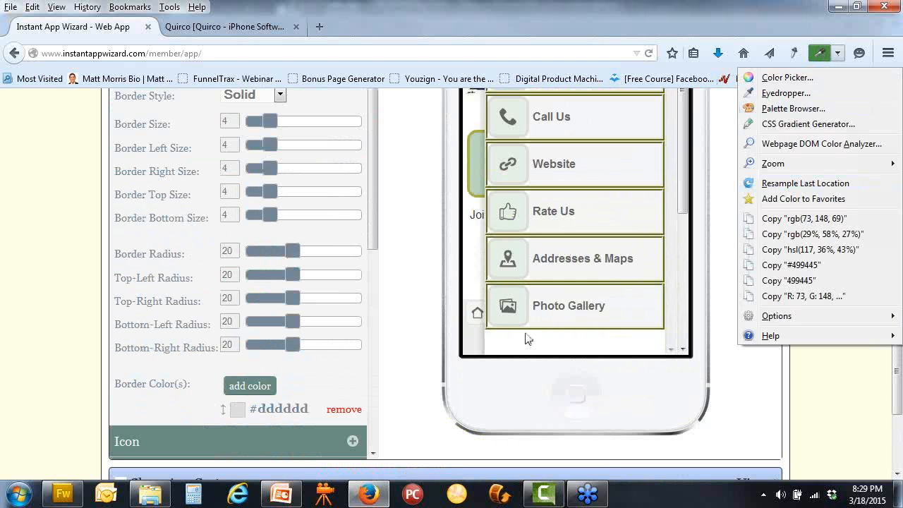
pyautogui.moveTo(516, 337); pyautogui.dragTo(626, 344)
pyautogui.scroll(2, 767, 196)
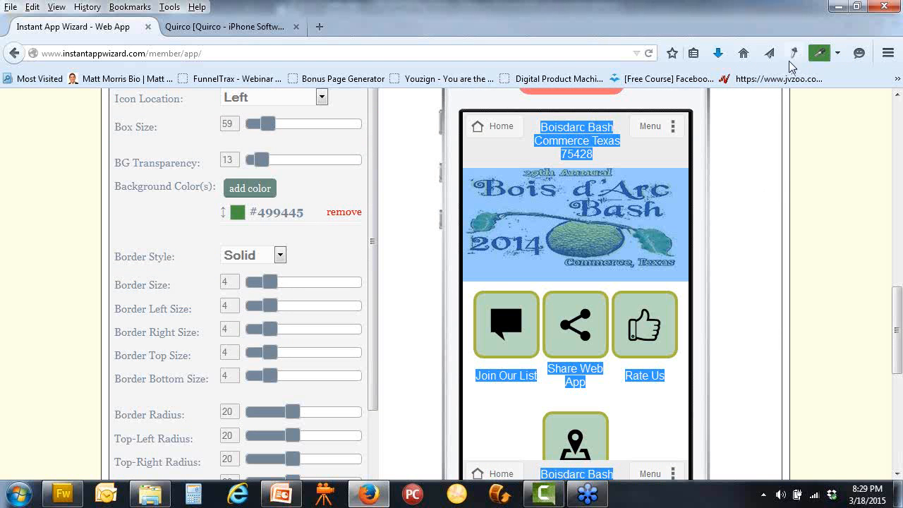
pyautogui.click(819, 54)
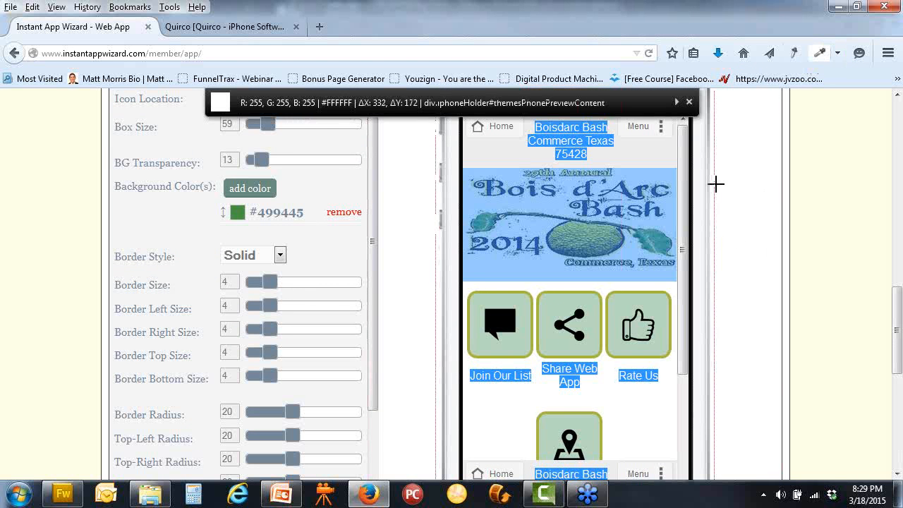
pyautogui.click(629, 158)
pyautogui.scroll(3, 747, 177)
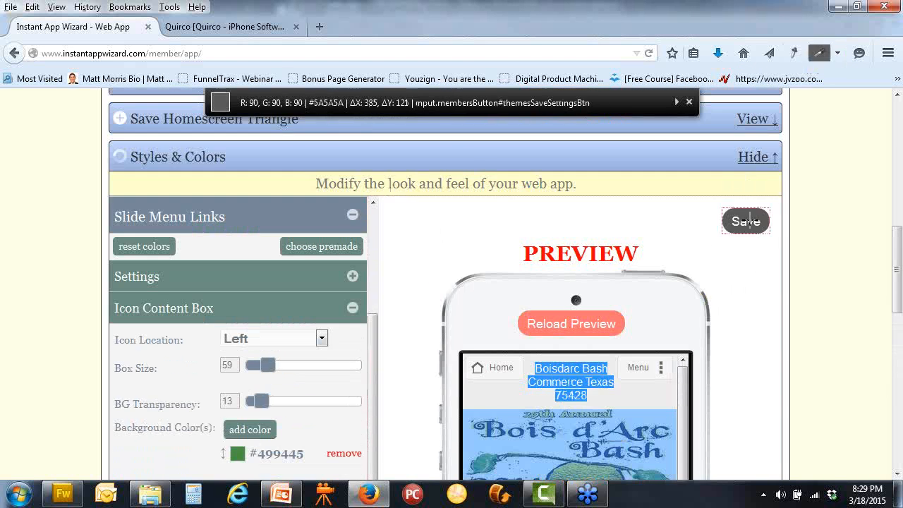
pyautogui.click(843, 150)
pyautogui.click(763, 234)
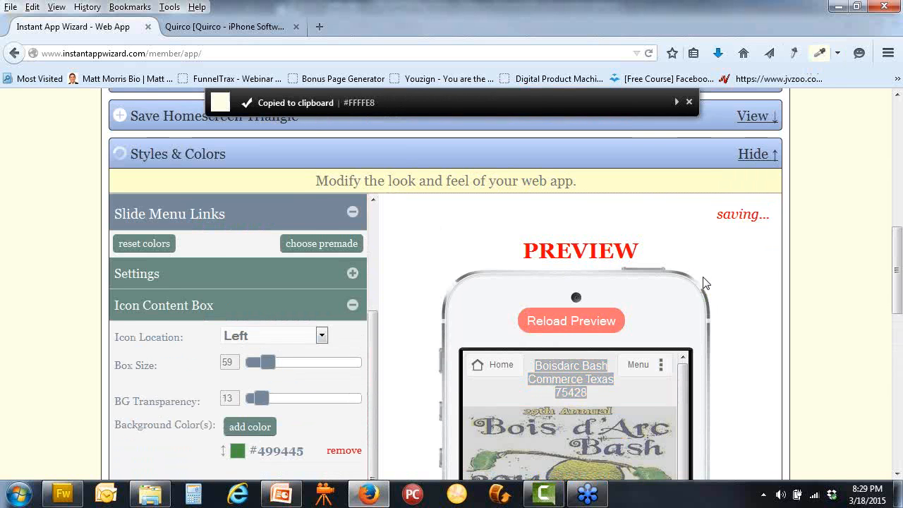
pyautogui.scroll(-2, 703, 278)
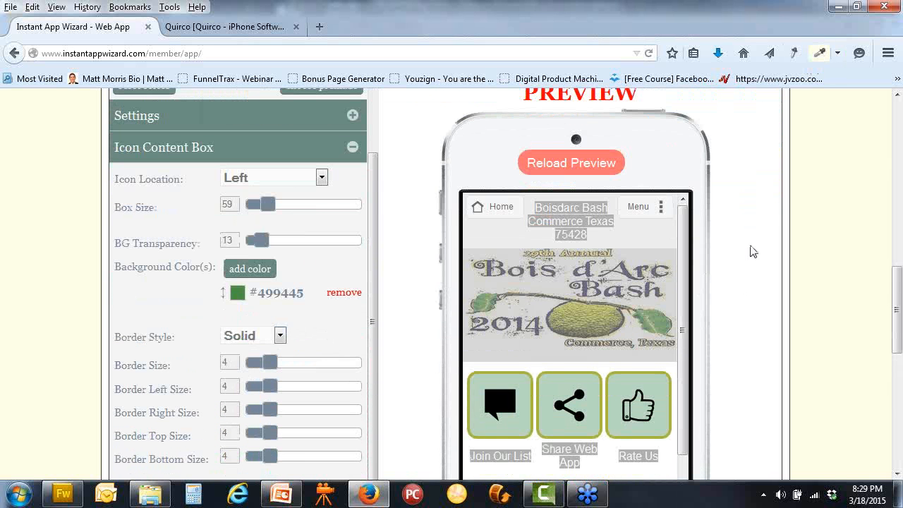
pyautogui.click(666, 374)
# Replace the grey #dddddd icon box border colour with olive #ABB641
pyautogui.scroll(-3, 715, 379)
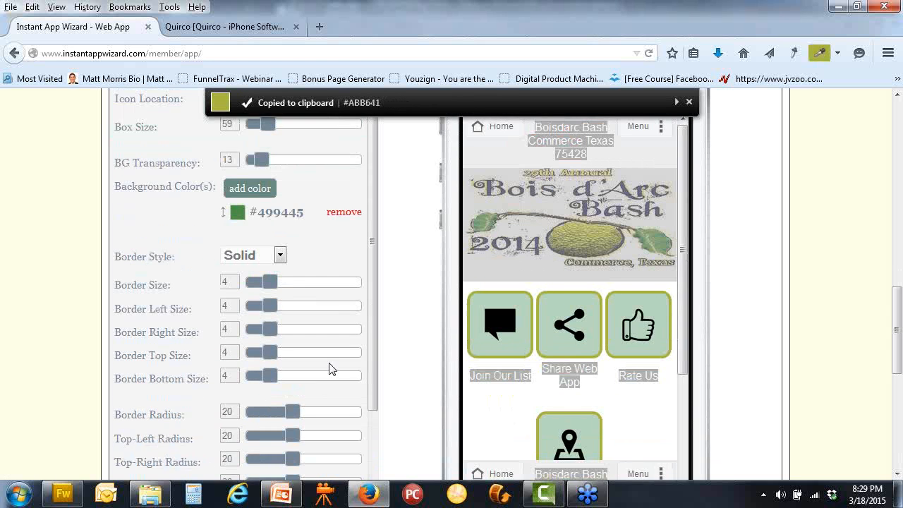
pyautogui.scroll(-3, 343, 363)
pyautogui.scroll(-3, 370, 361)
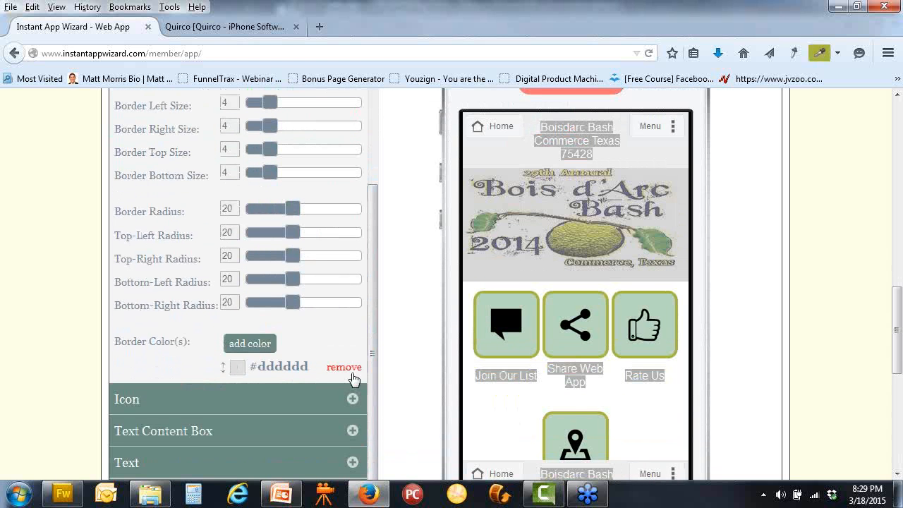
pyautogui.click(345, 368)
pyautogui.click(291, 392)
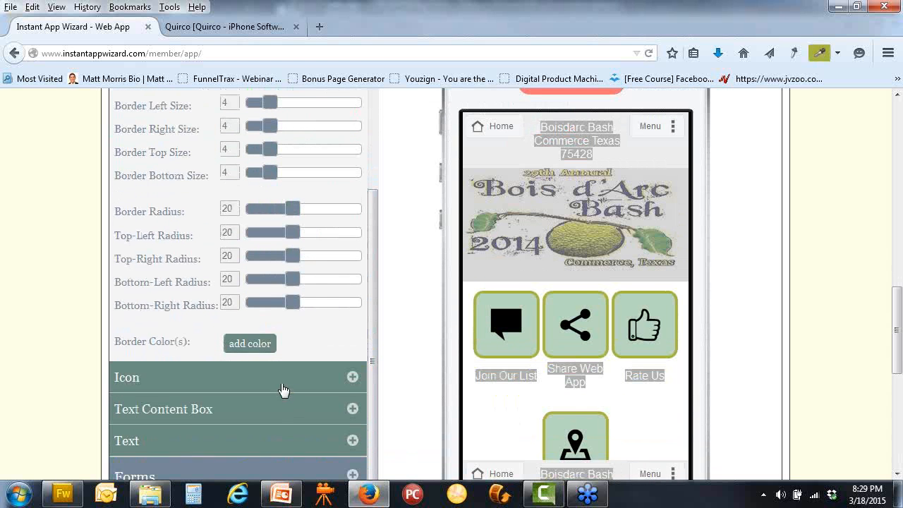
pyautogui.click(257, 345)
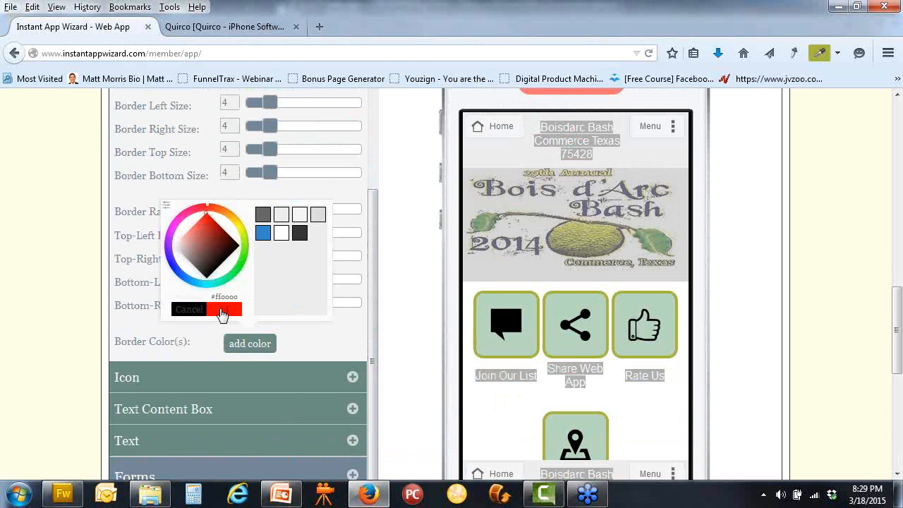
pyautogui.click(167, 205)
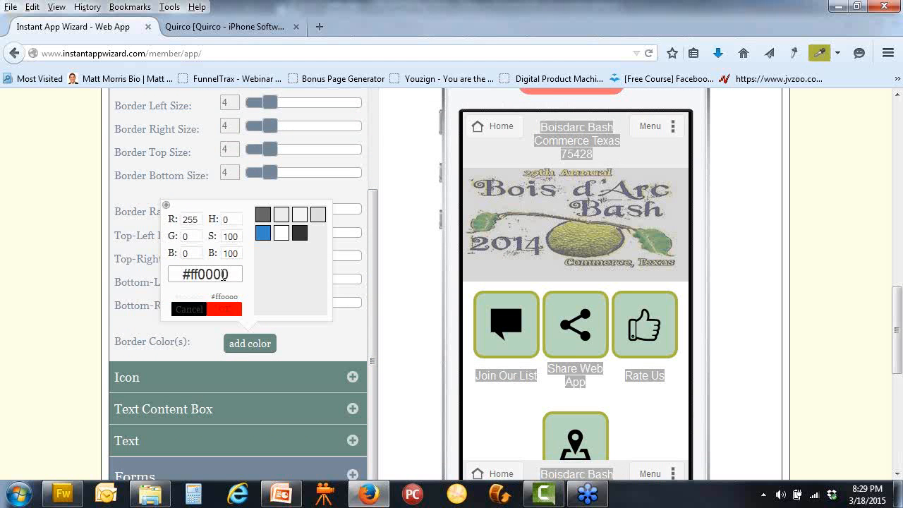
pyautogui.moveTo(233, 274); pyautogui.dragTo(162, 275)
pyautogui.hotkey('ctrl', 'v')
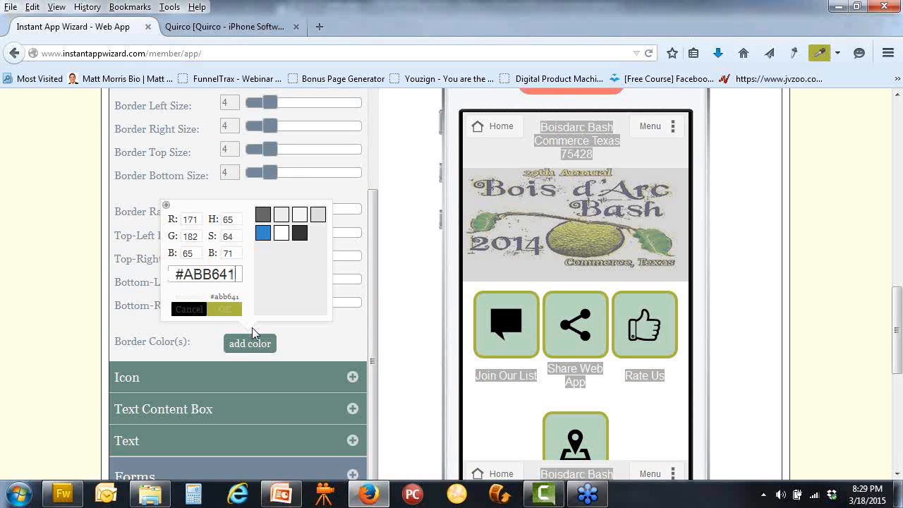
pyautogui.click(258, 345)
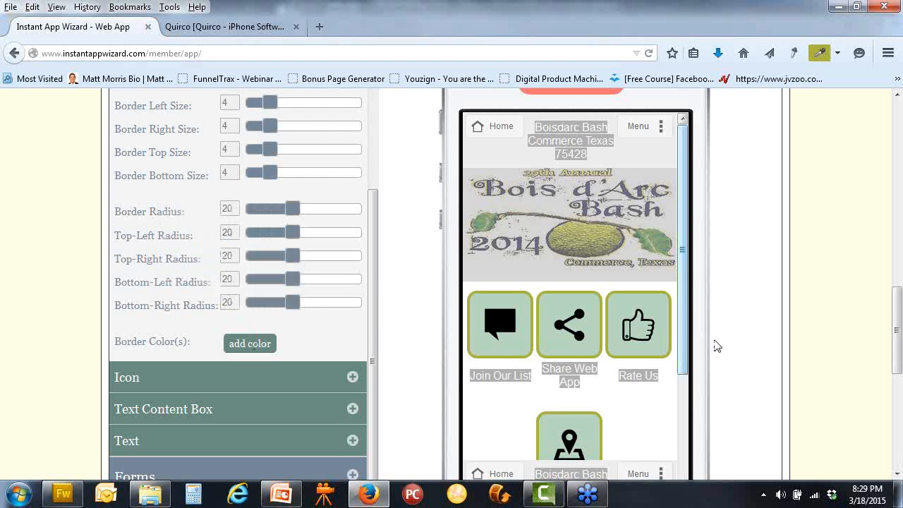
# Open the app's slide-out menu in the phone preview and close an unused border colour picker
pyautogui.scroll(-2, 705, 367)
pyautogui.click(673, 395)
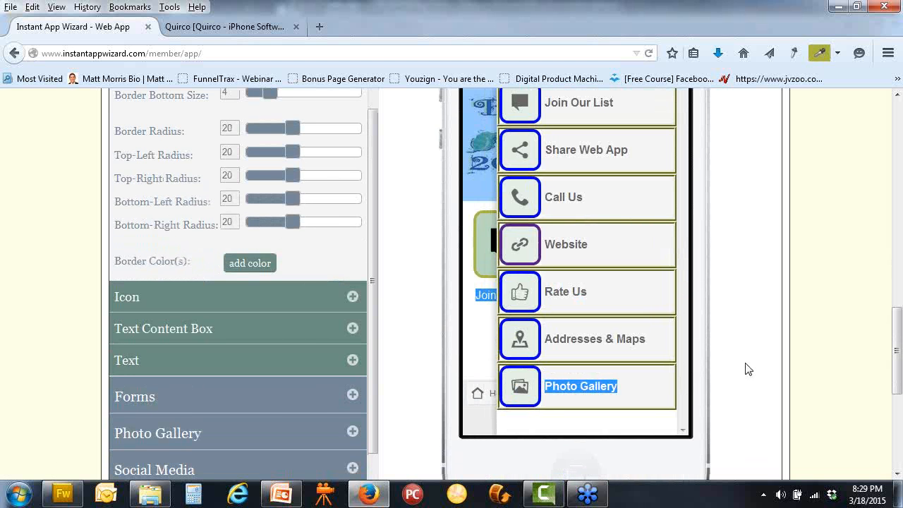
pyautogui.scroll(2, 747, 369)
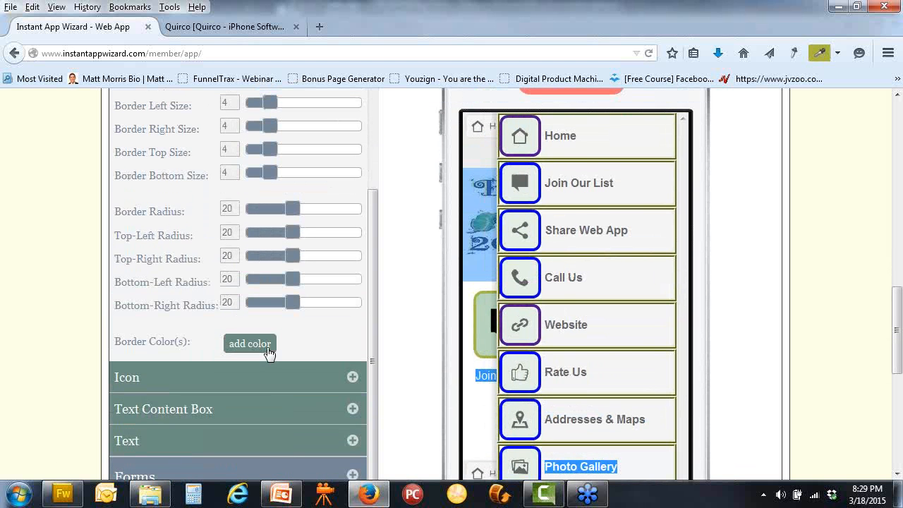
pyautogui.click(267, 349)
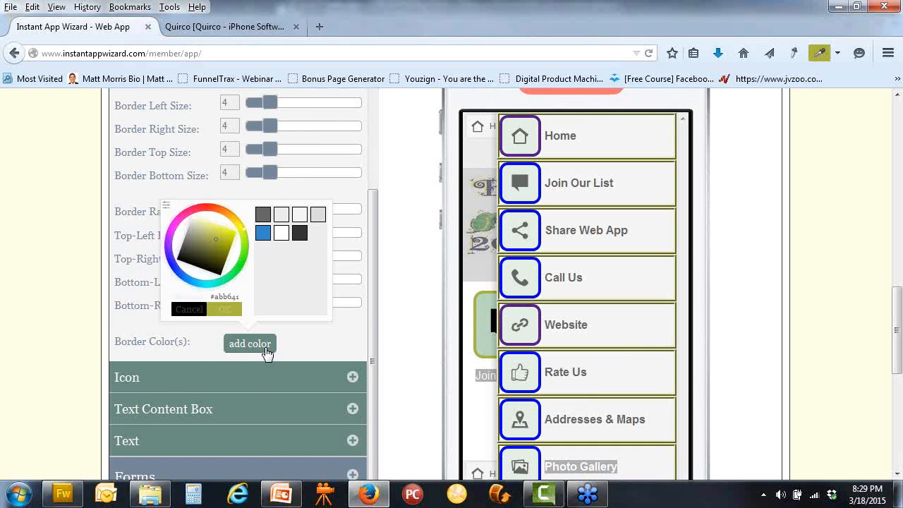
pyautogui.click(258, 346)
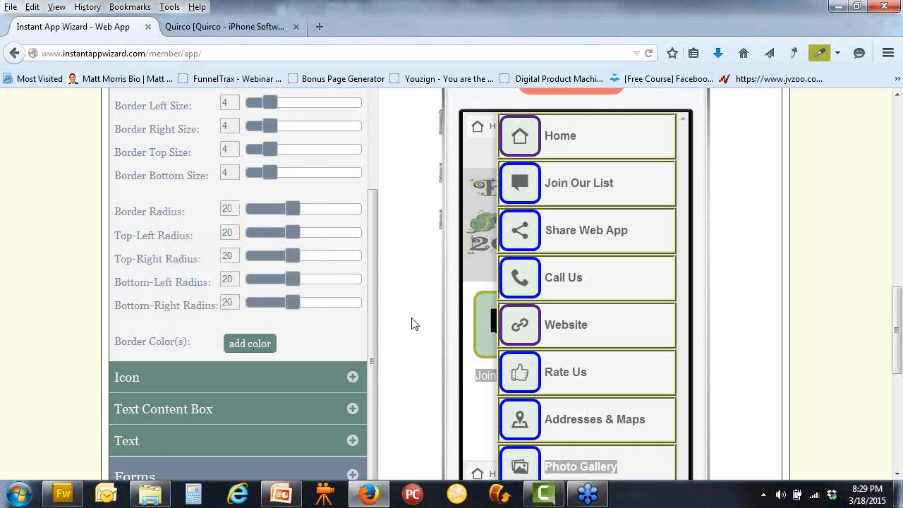
# Replace the #dddddd Icon border colour with olive #ABB641
pyautogui.click(351, 377)
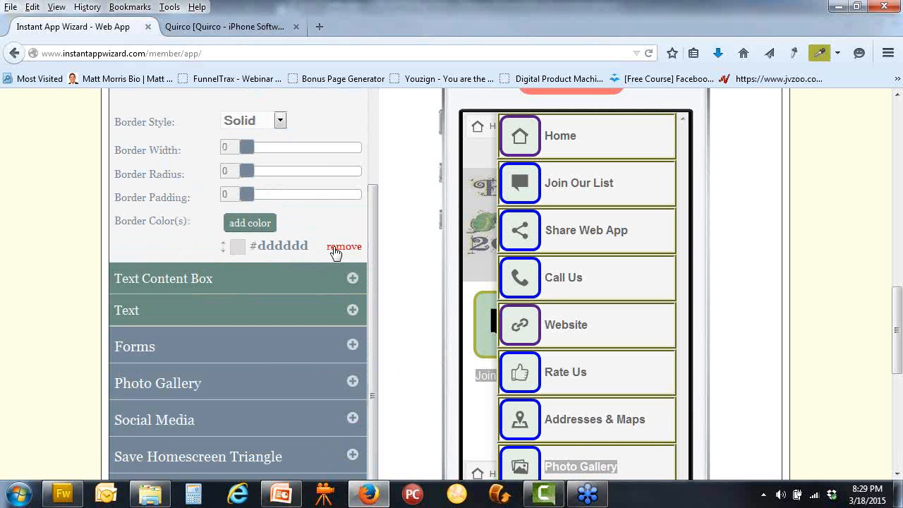
pyautogui.scroll(1, 351, 248)
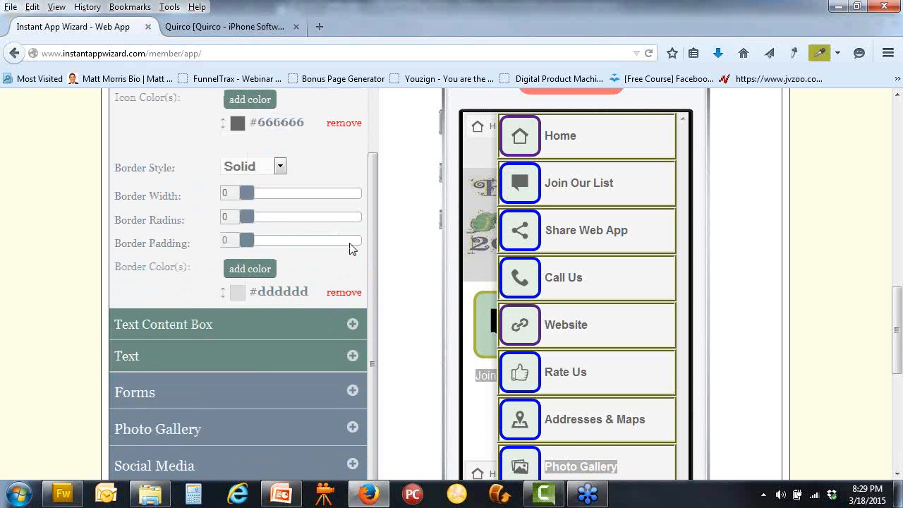
pyautogui.click(343, 297)
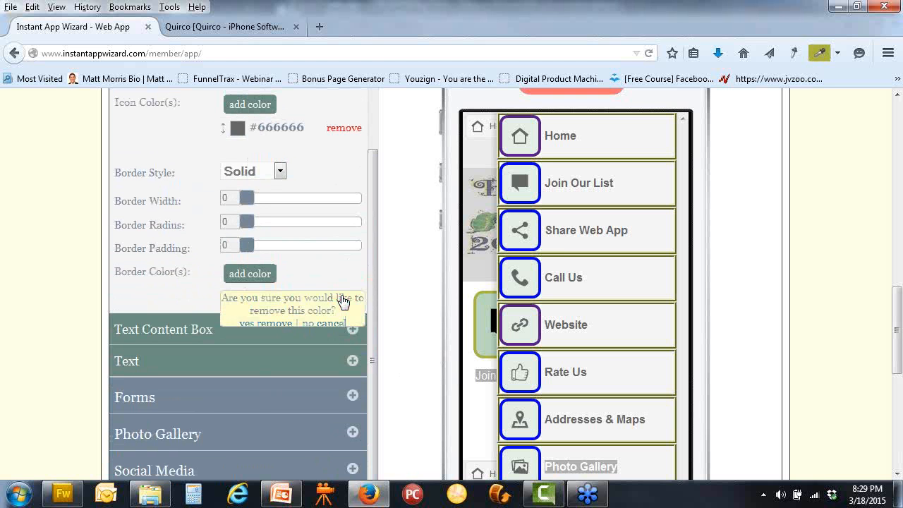
pyautogui.click(270, 323)
pyautogui.scroll(1, 385, 307)
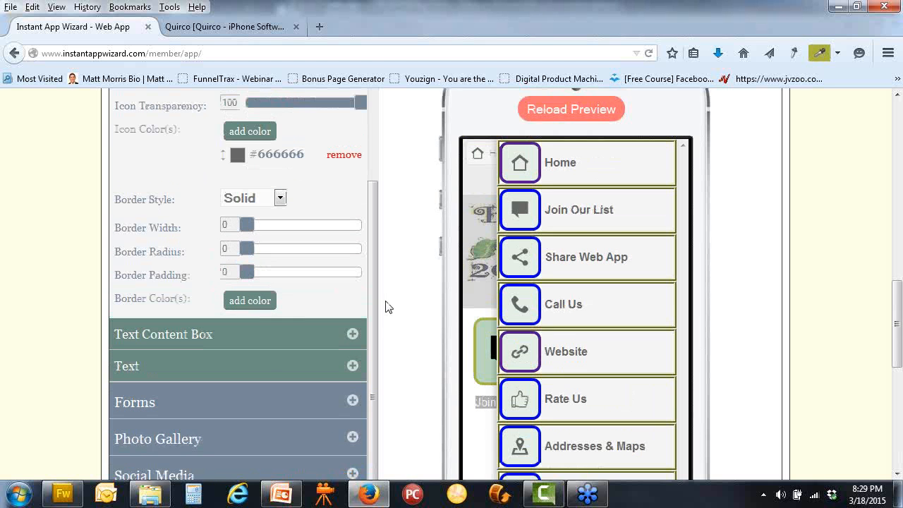
pyautogui.scroll(3, 385, 307)
pyautogui.scroll(-3, 383, 306)
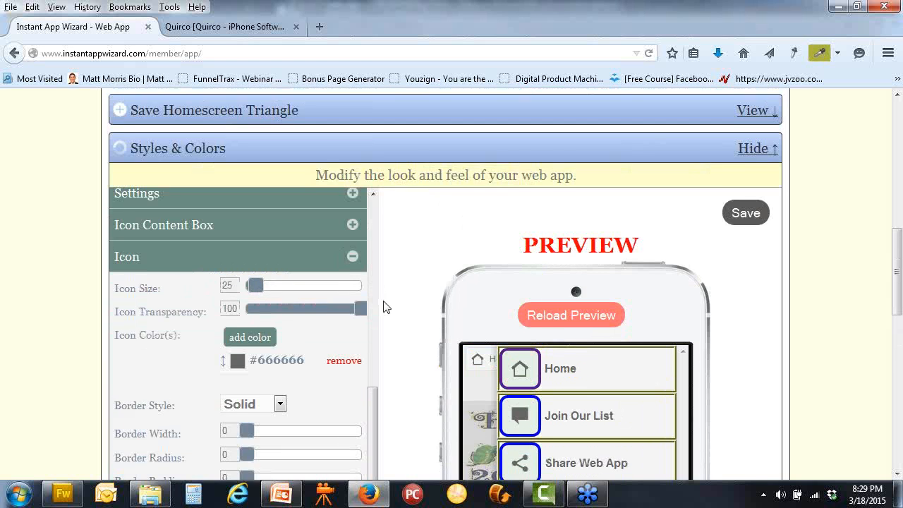
pyautogui.click(252, 282)
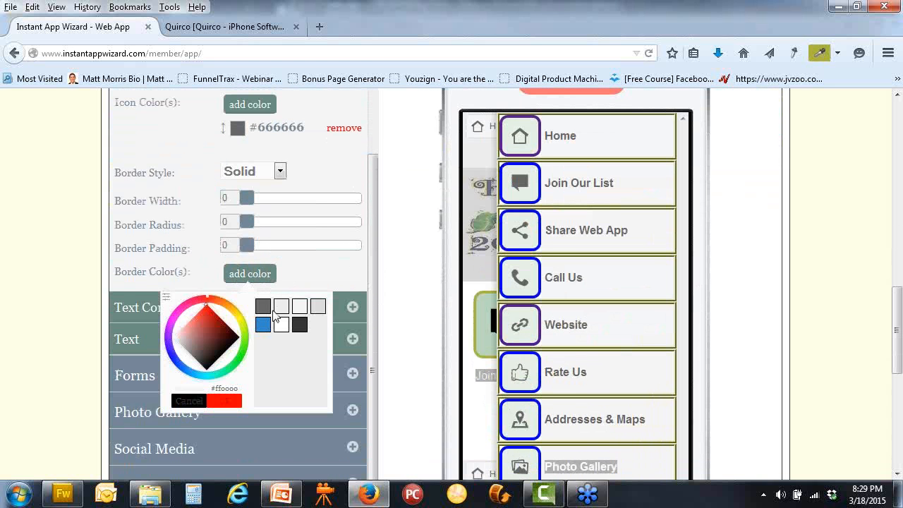
pyautogui.click(166, 297)
pyautogui.moveTo(230, 368); pyautogui.dragTo(131, 367)
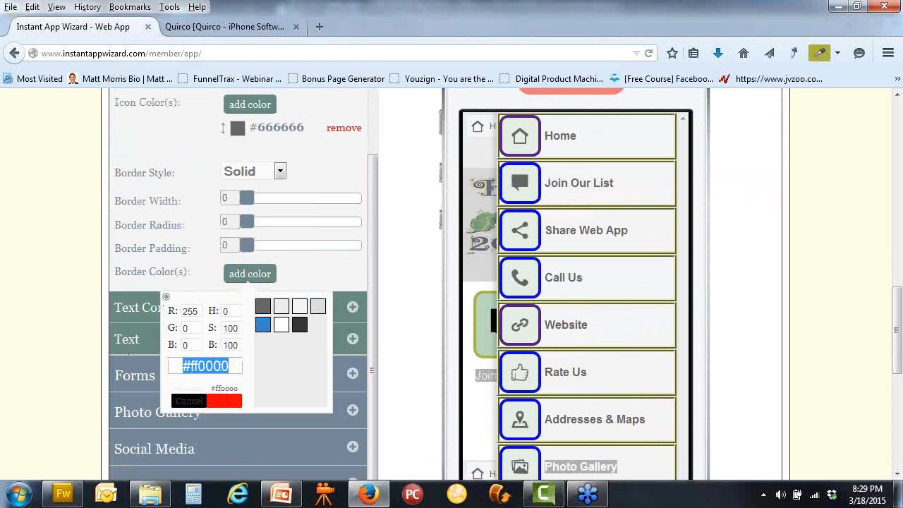
pyautogui.write('#ABB641')
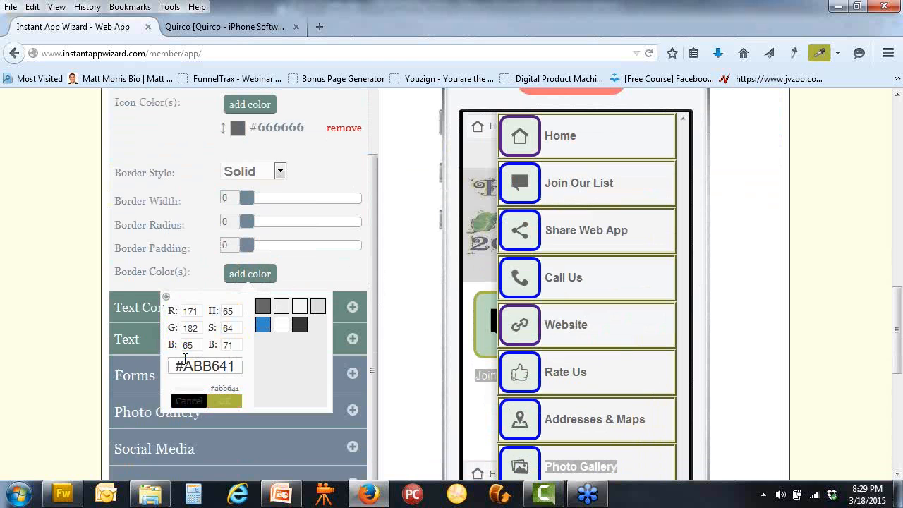
pyautogui.press('Return')
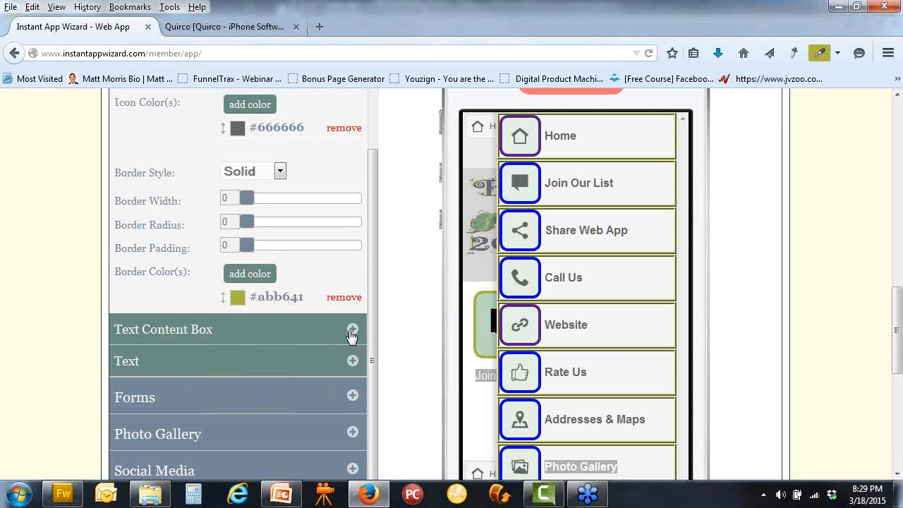
# Add olive #abb641 as the Icon Content Box border colour
pyautogui.scroll(4, 413, 337)
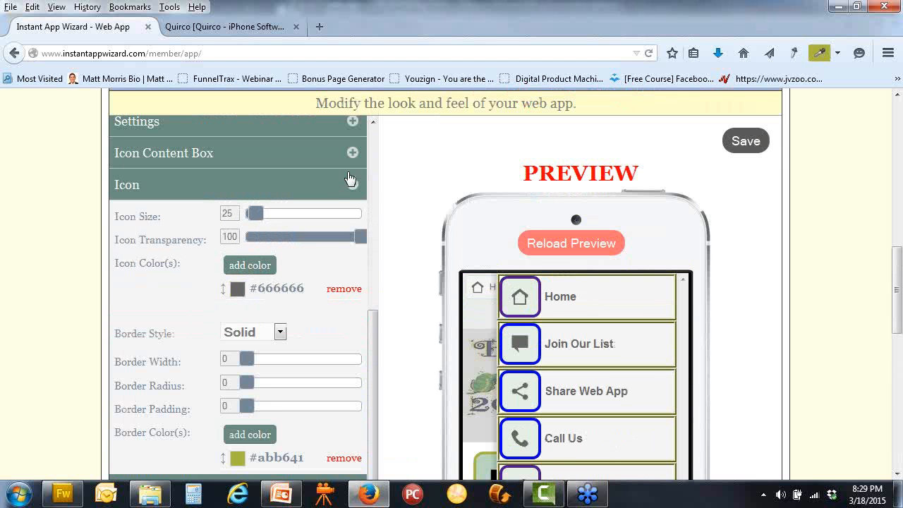
pyautogui.click(351, 153)
pyautogui.scroll(-5, 403, 275)
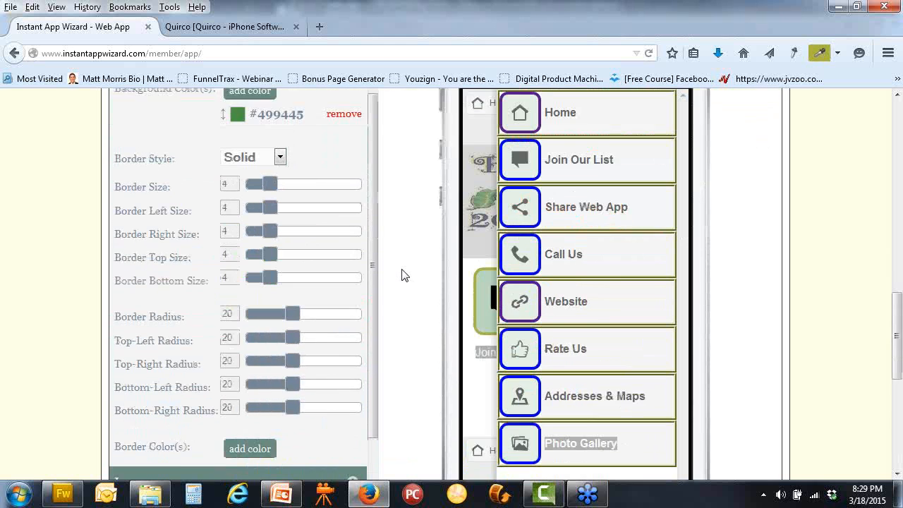
pyautogui.scroll(-2, 401, 275)
pyautogui.click(263, 392)
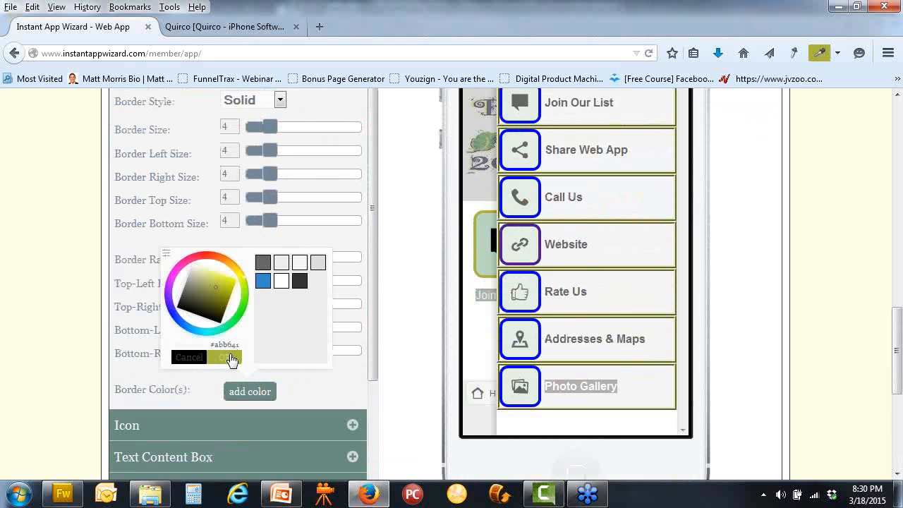
pyautogui.click(229, 354)
pyautogui.scroll(2, 401, 328)
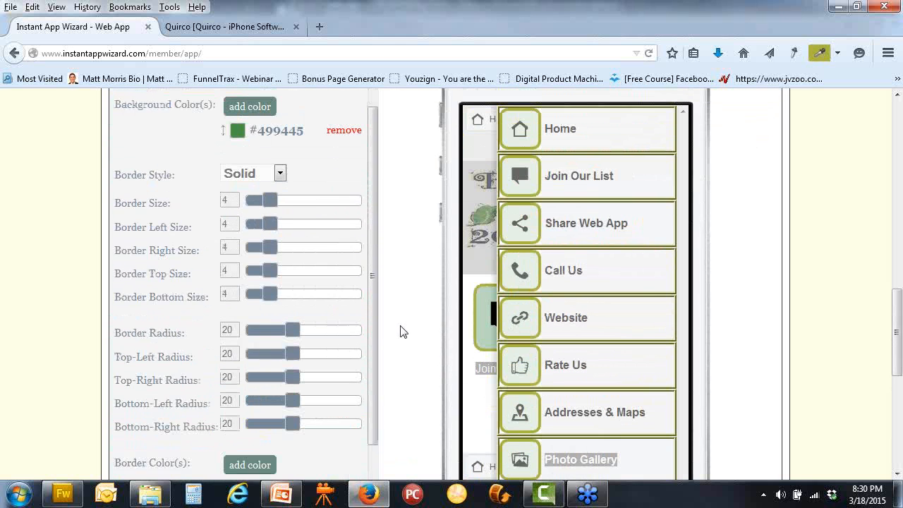
pyautogui.scroll(2, 764, 330)
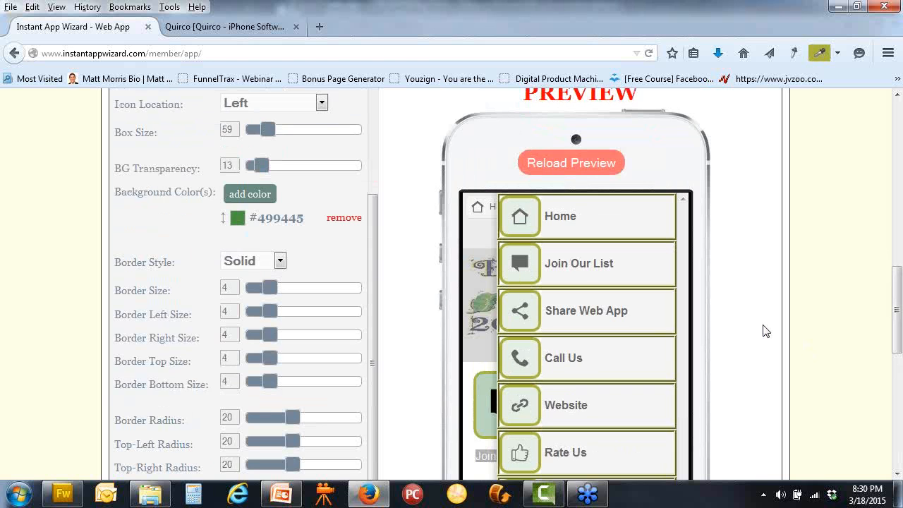
pyautogui.scroll(-2, 766, 331)
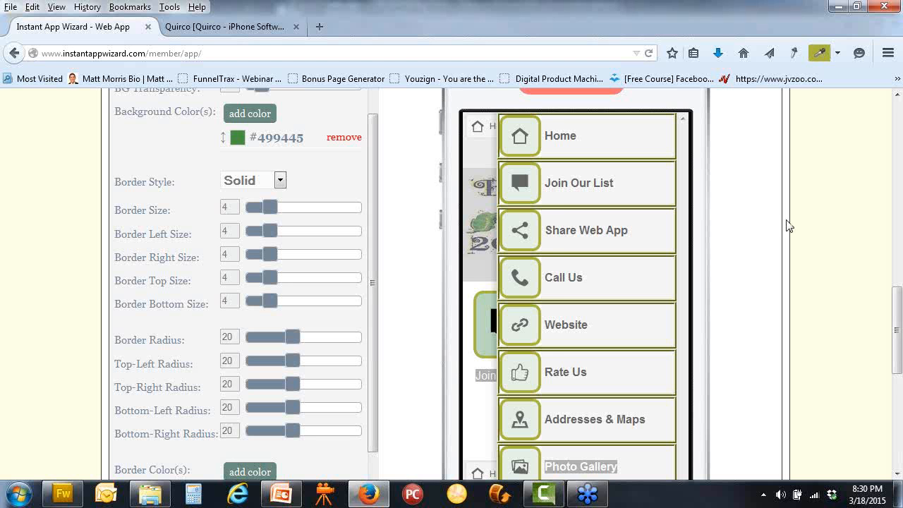
# Give the Text Content Box a white #ffffff border in place of its old border colour
pyautogui.scroll(-4, 393, 286)
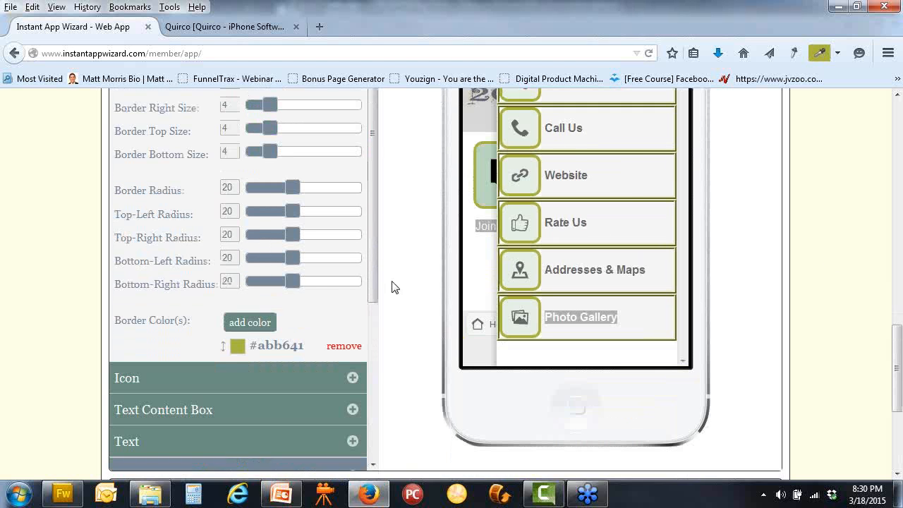
pyautogui.click(353, 400)
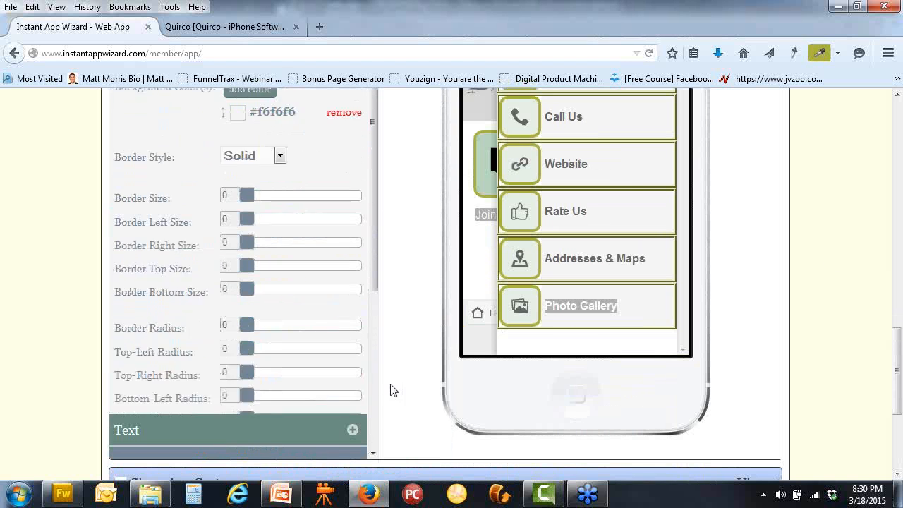
pyautogui.click(346, 399)
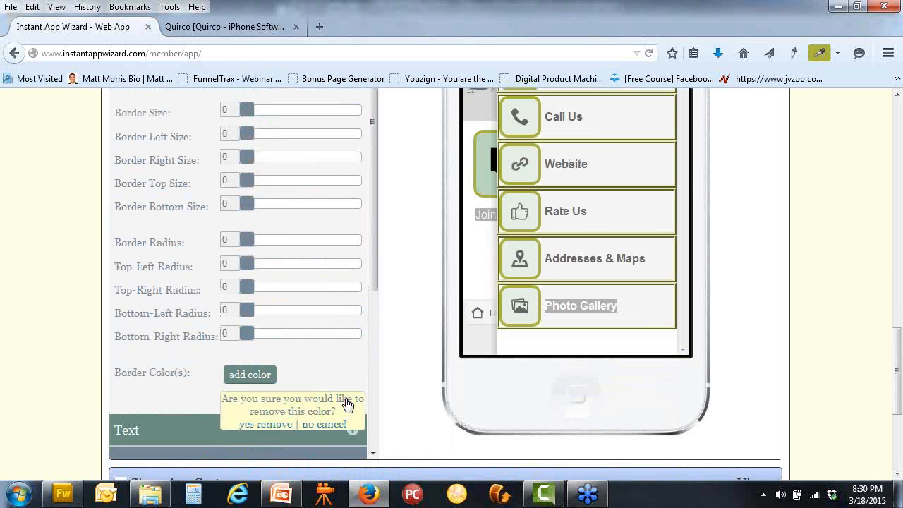
pyautogui.click(275, 426)
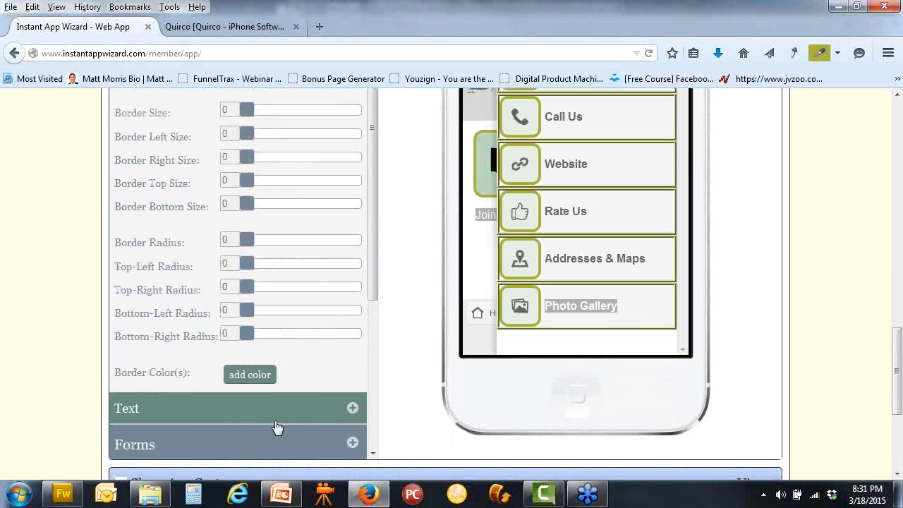
pyautogui.click(251, 375)
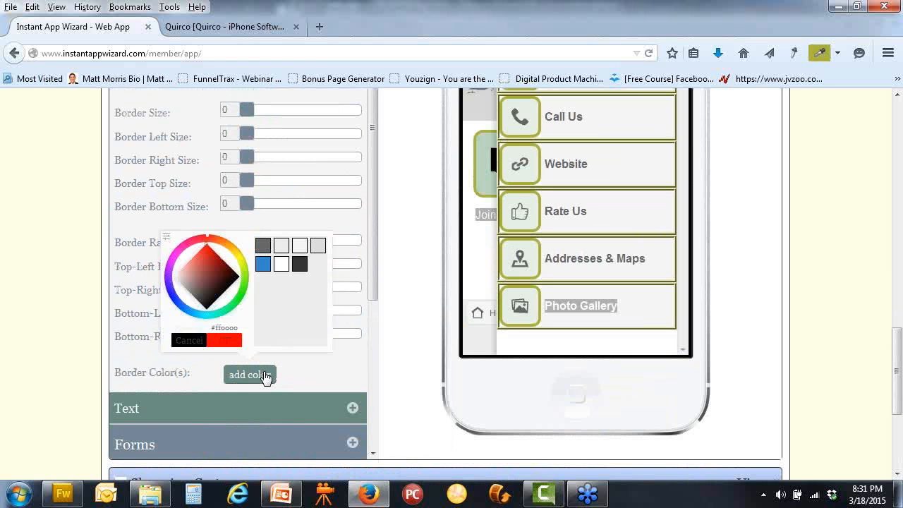
pyautogui.click(281, 266)
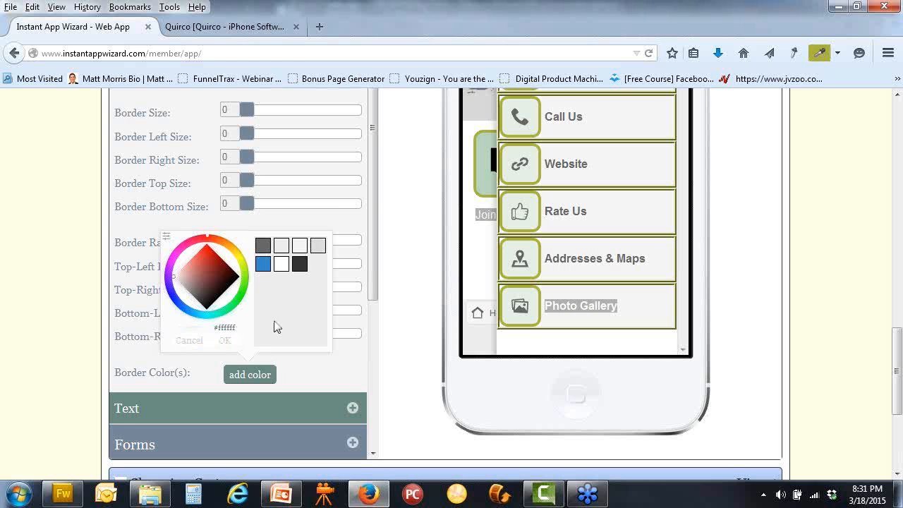
pyautogui.click(225, 340)
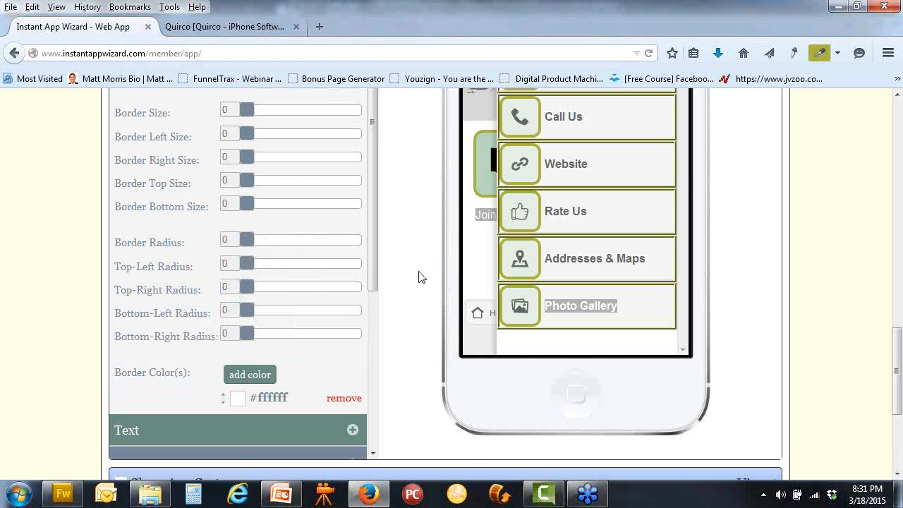
# Remove the #f6f6f6 Text Content Box background colour
pyautogui.scroll(4, 420, 273)
pyautogui.scroll(2, 317, 268)
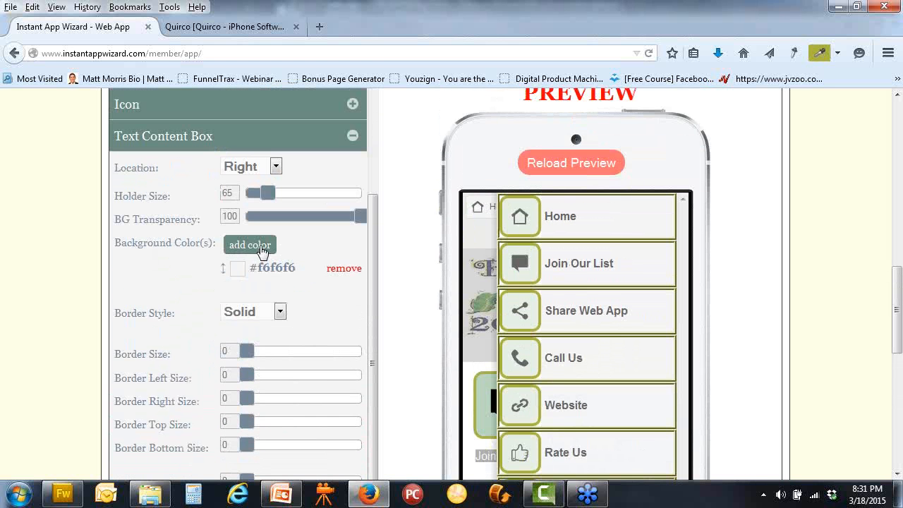
pyautogui.click(335, 273)
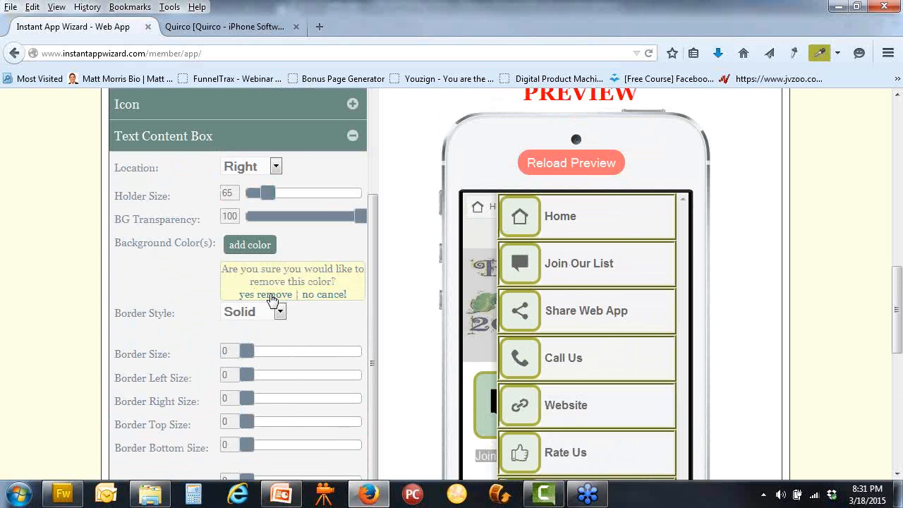
pyautogui.click(274, 298)
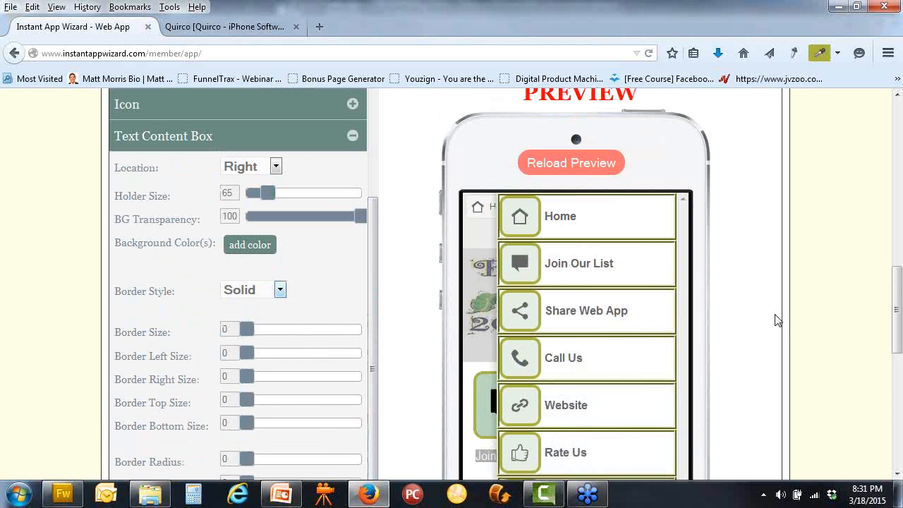
# Browse the preview to the Website page and back to the Boisdarc Bash home screen
pyautogui.scroll(-4, 762, 314)
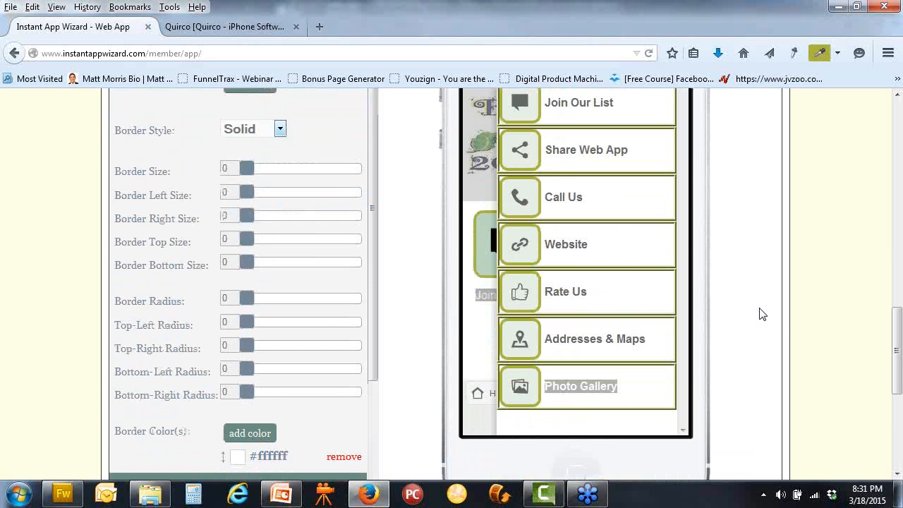
pyautogui.scroll(-2, 761, 313)
pyautogui.scroll(2, 719, 313)
pyautogui.moveTo(681, 286); pyautogui.dragTo(651, 332)
pyautogui.click(570, 242)
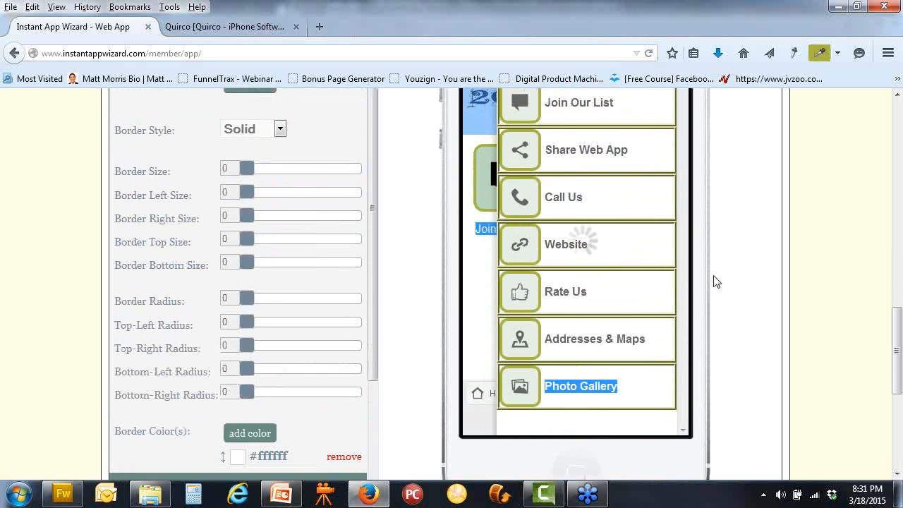
pyautogui.scroll(2, 716, 281)
pyautogui.scroll(-4, 715, 282)
pyautogui.scroll(4, 716, 281)
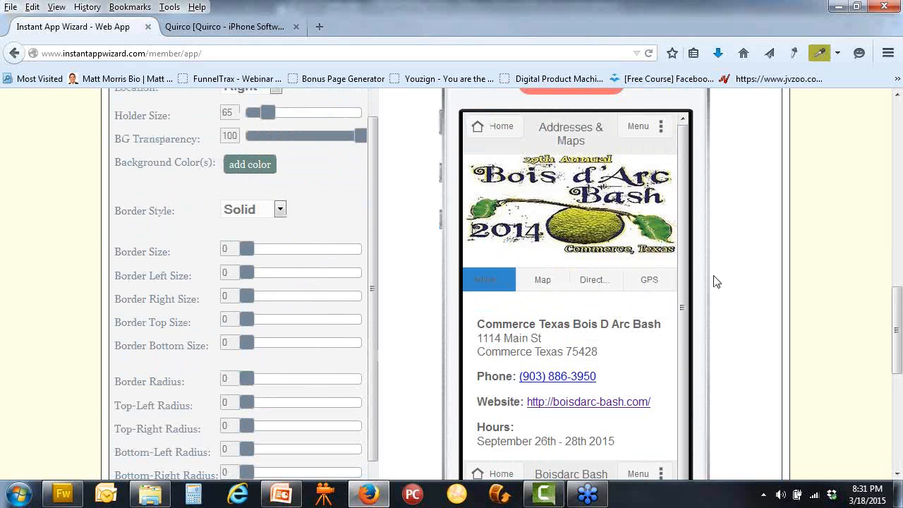
pyautogui.scroll(-1, 716, 282)
pyautogui.scroll(1, 716, 282)
pyautogui.click(496, 134)
pyautogui.scroll(-4, 746, 289)
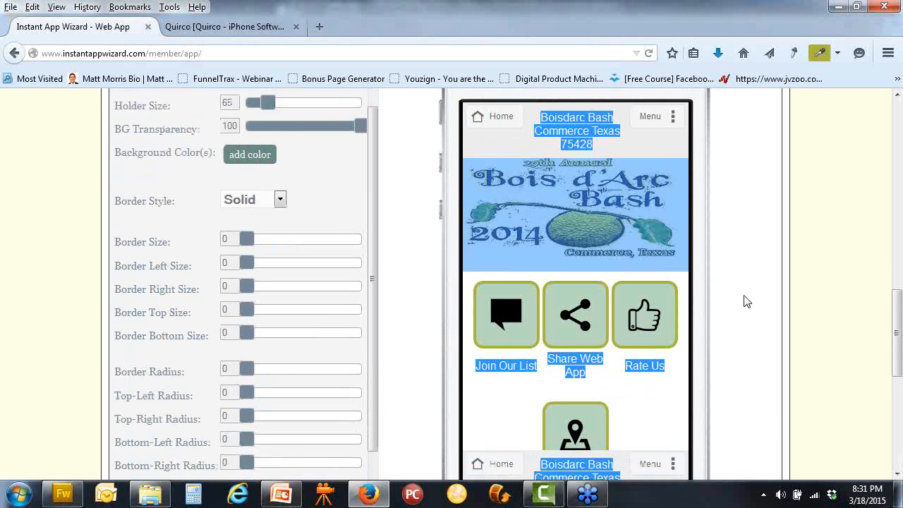
pyautogui.scroll(-2, 746, 301)
# Change the text colour from #666666 to dark #333333 and save the styles
pyautogui.click(352, 328)
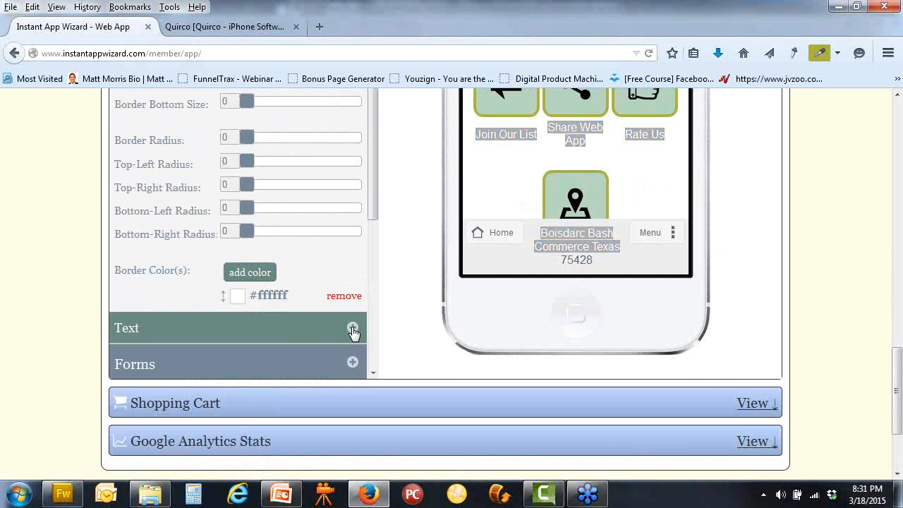
pyautogui.scroll(8, 409, 326)
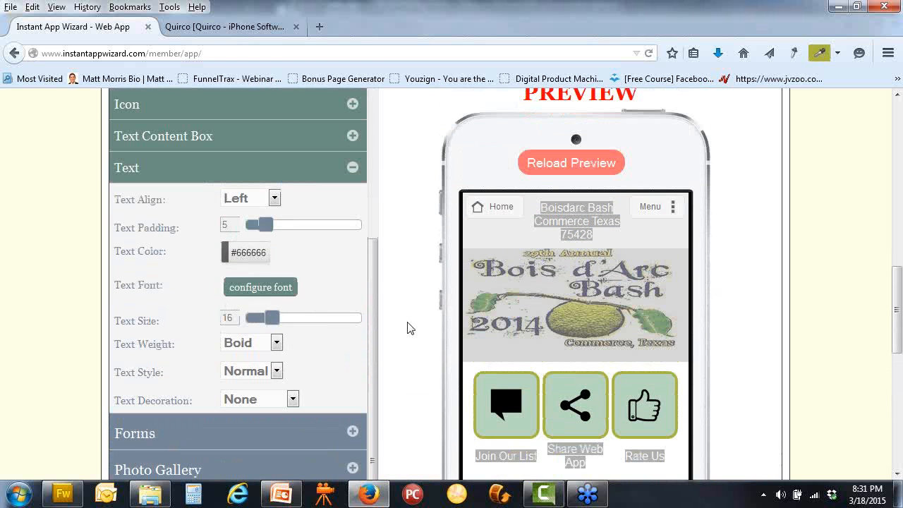
pyautogui.click(237, 258)
pyautogui.click(299, 308)
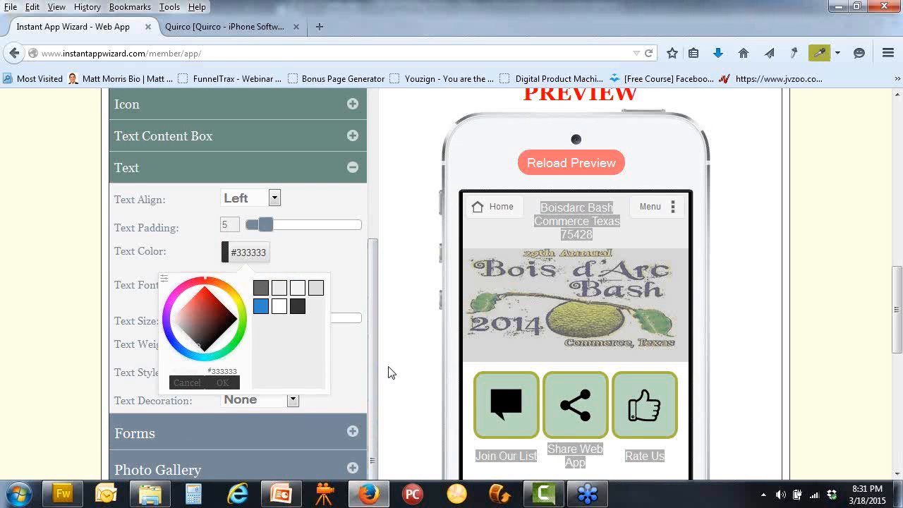
pyautogui.scroll(-2, 379, 373)
pyautogui.click(223, 303)
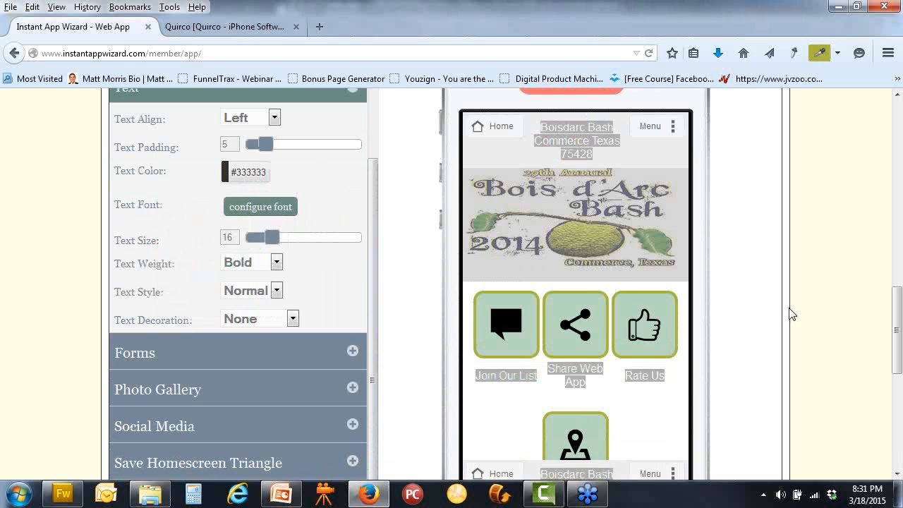
pyautogui.scroll(5, 750, 318)
pyautogui.click(741, 223)
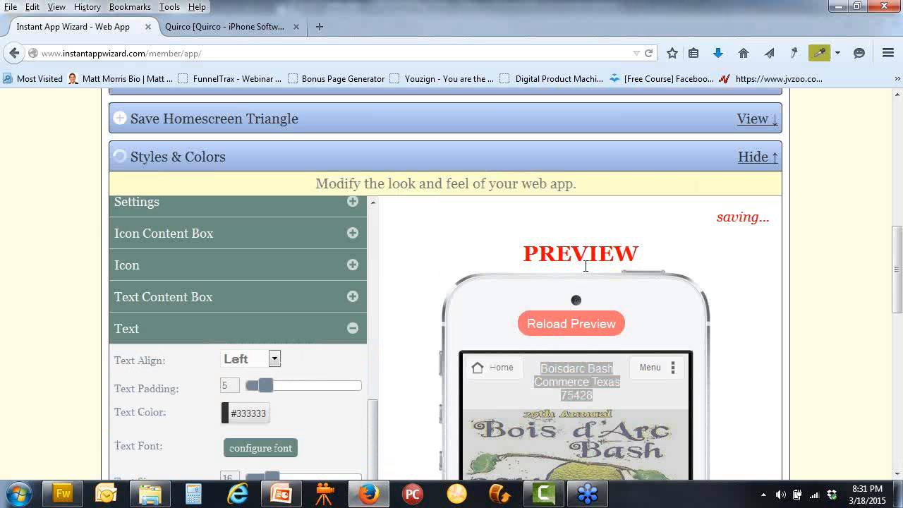
# Reload the full phone preview and scroll through the home screen's olive-bordered icon boxes
pyautogui.scroll(5, 224, 177)
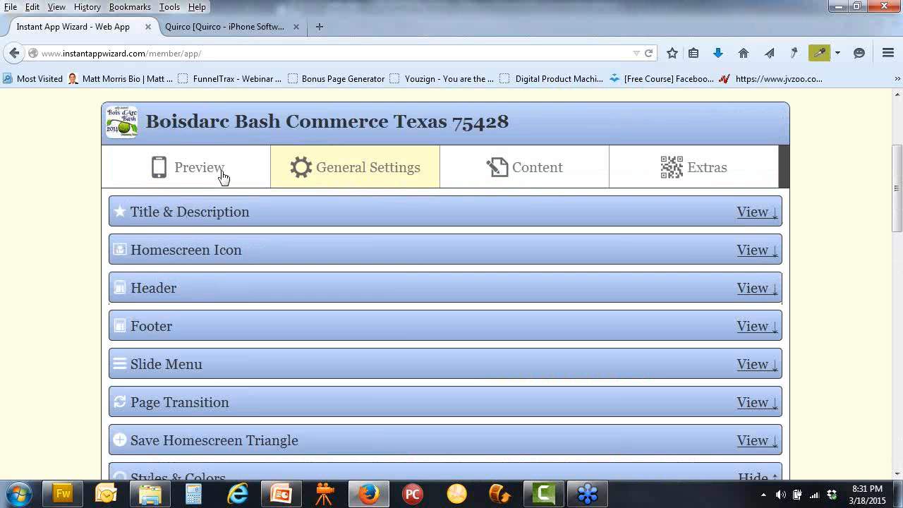
pyautogui.click(222, 176)
pyautogui.scroll(-2, 660, 338)
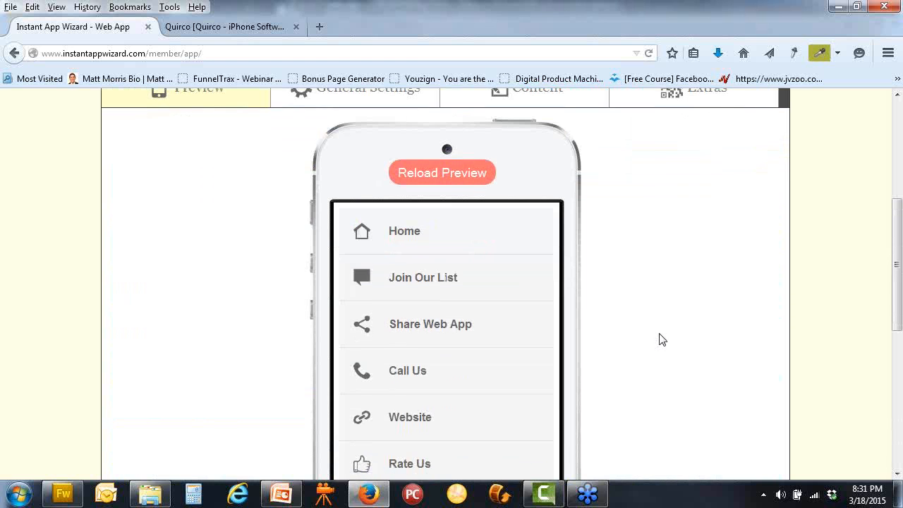
pyautogui.click(462, 178)
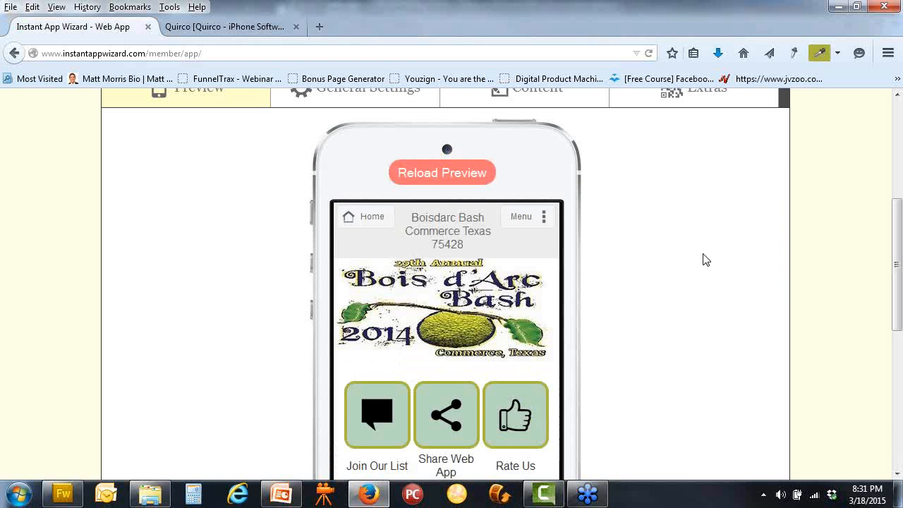
pyautogui.scroll(-2, 664, 252)
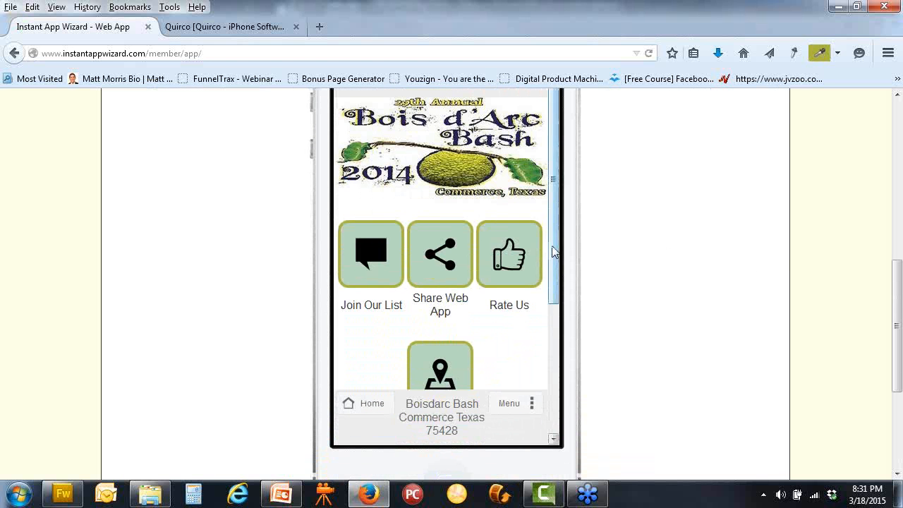
pyautogui.scroll(-3, 555, 303)
pyautogui.scroll(3, 566, 275)
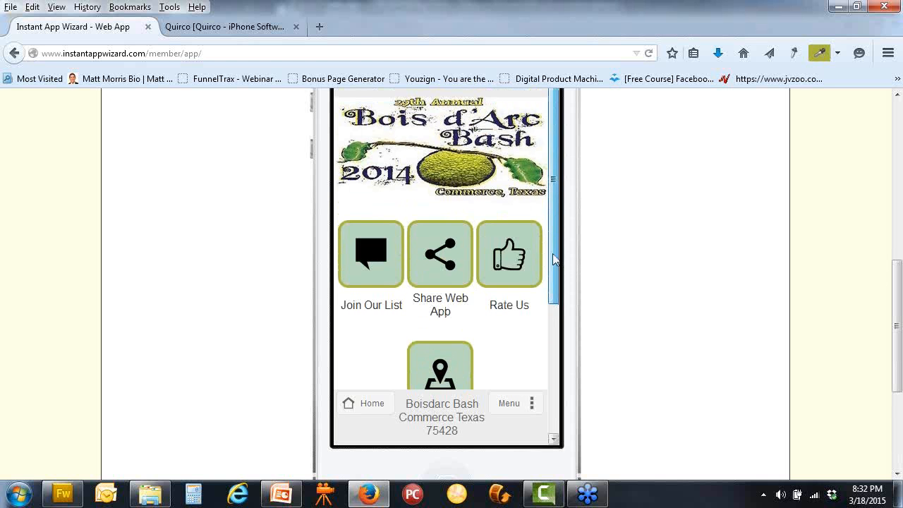
pyautogui.scroll(2, 466, 248)
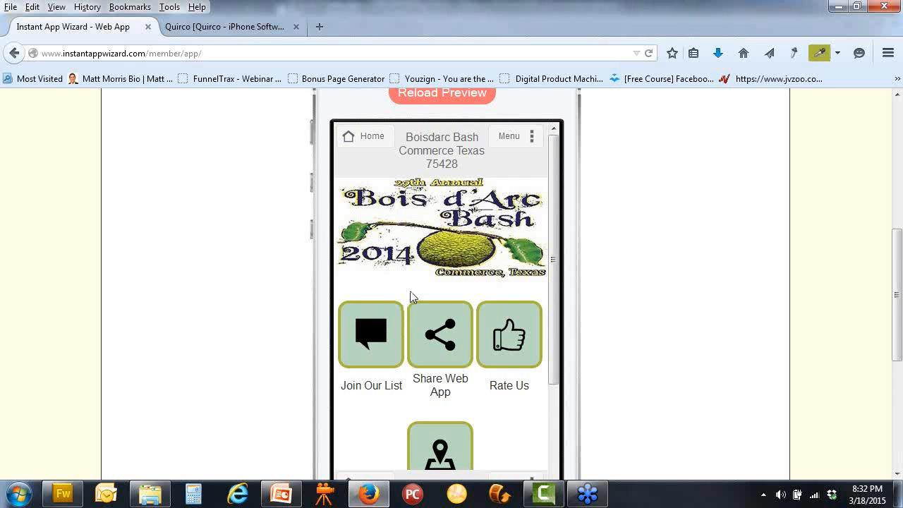
pyautogui.moveTo(555, 218); pyautogui.dragTo(558, 286)
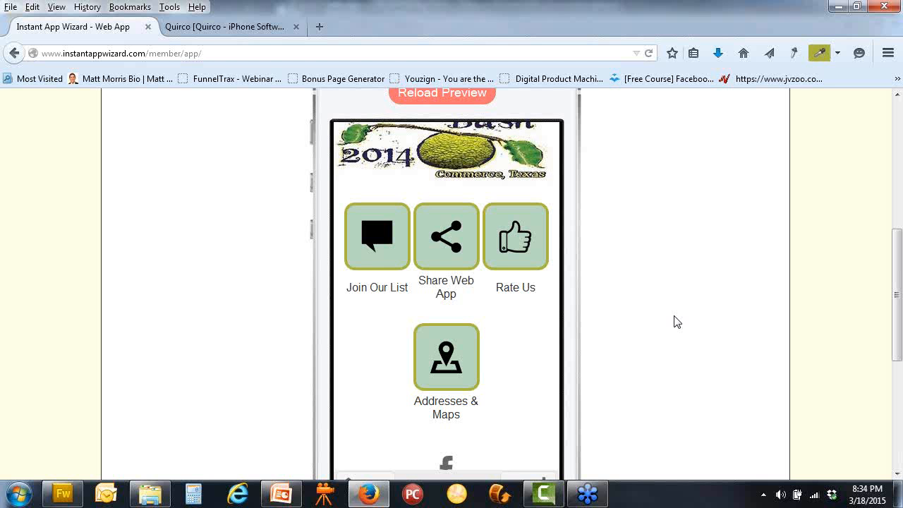
pyautogui.scroll(4, 493, 233)
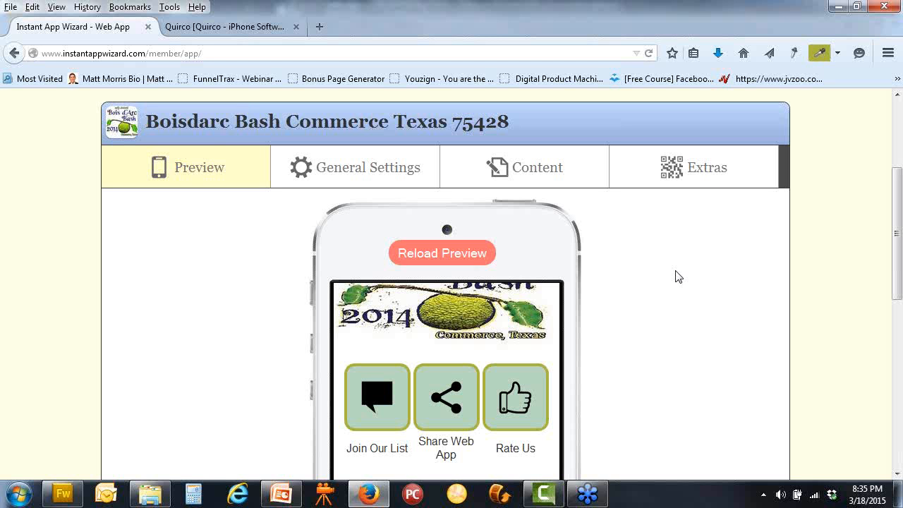
# Return to General Settings and expand the Header background style options
pyautogui.click(356, 172)
pyautogui.scroll(-4, 378, 185)
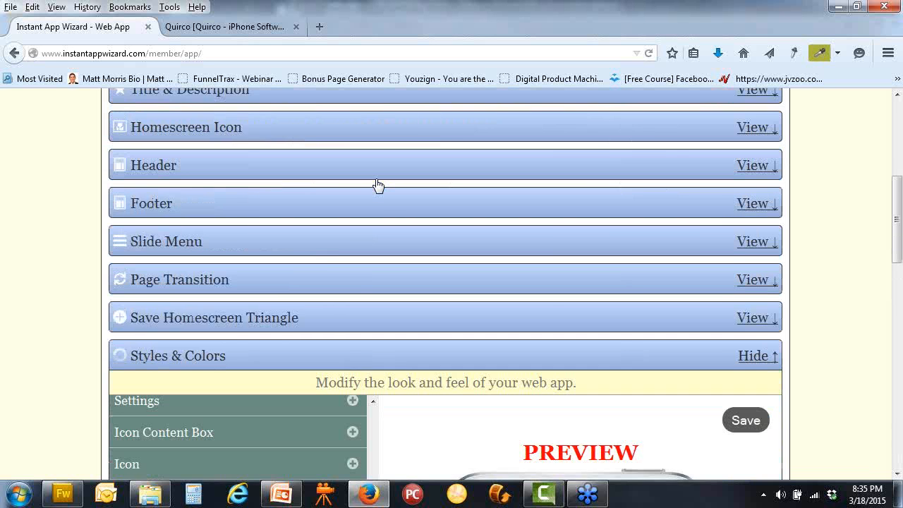
pyautogui.scroll(-2, 378, 185)
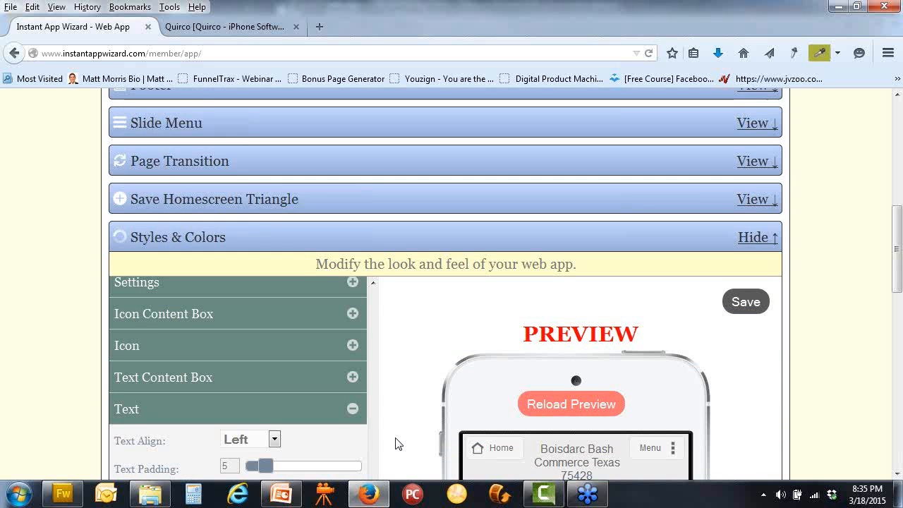
pyautogui.scroll(-4, 397, 442)
pyautogui.moveTo(376, 448); pyautogui.dragTo(383, 193)
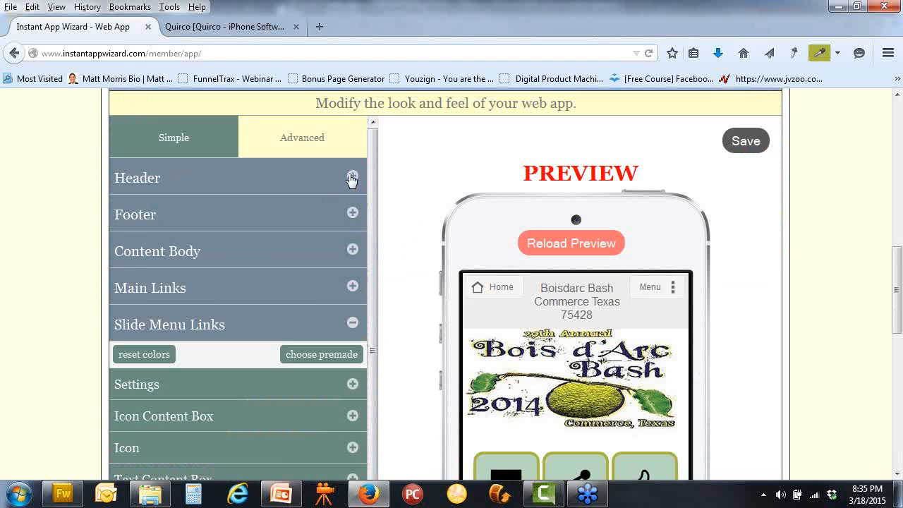
pyautogui.click(351, 178)
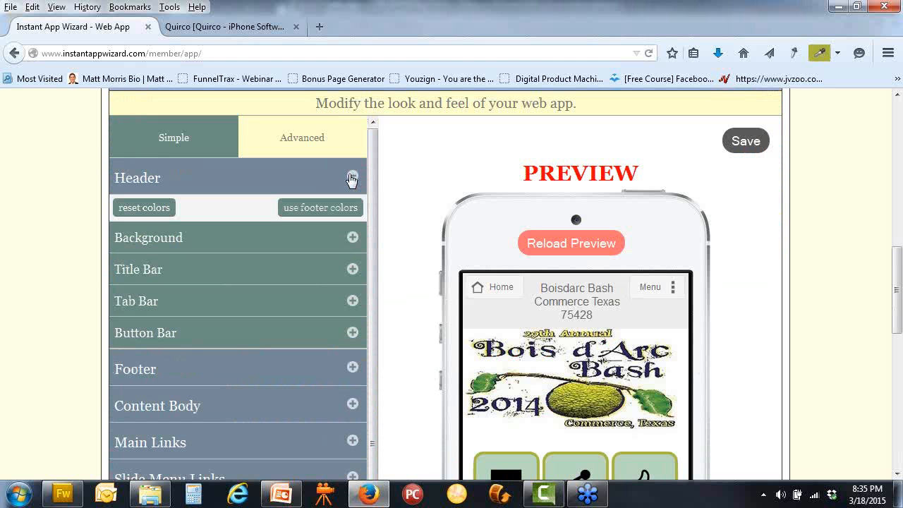
pyautogui.click(353, 240)
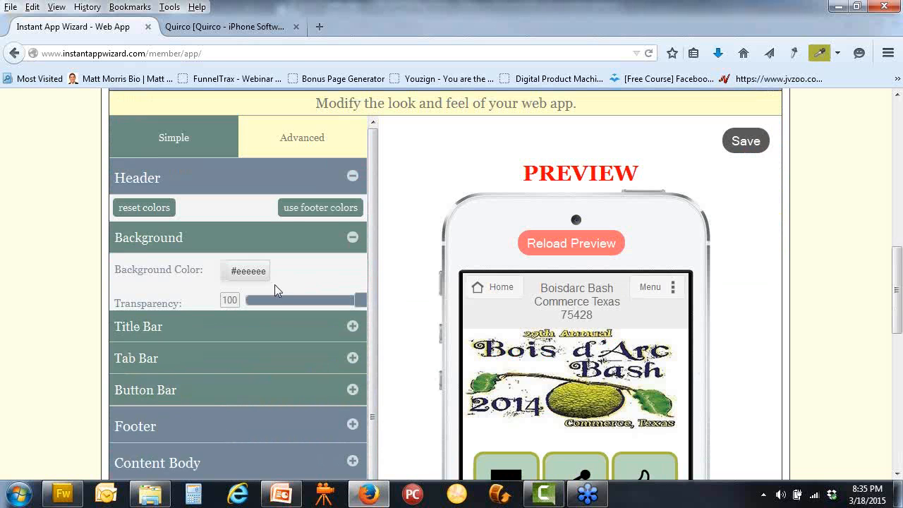
# Set the header background to white #ffffff with transparency 0
pyautogui.moveTo(365, 304); pyautogui.dragTo(179, 301)
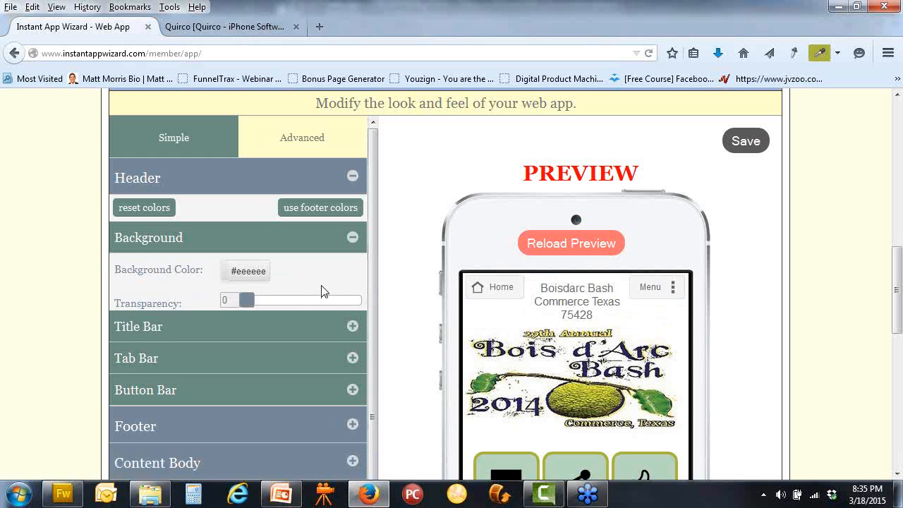
pyautogui.moveTo(248, 302); pyautogui.dragTo(330, 303)
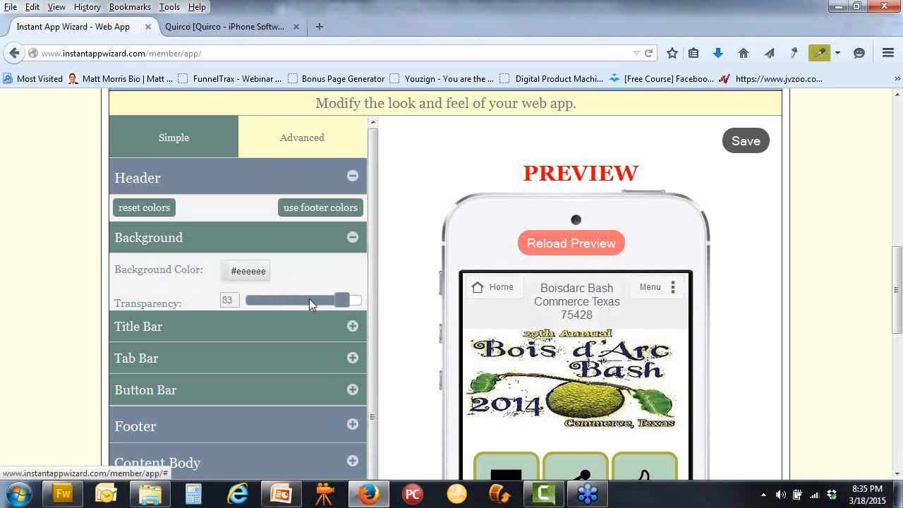
pyautogui.click(252, 274)
pyautogui.click(272, 325)
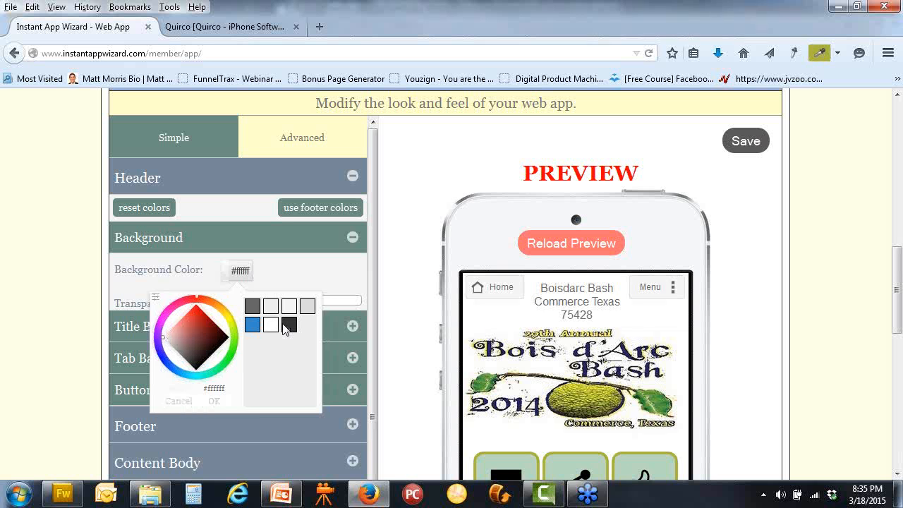
pyautogui.click(413, 282)
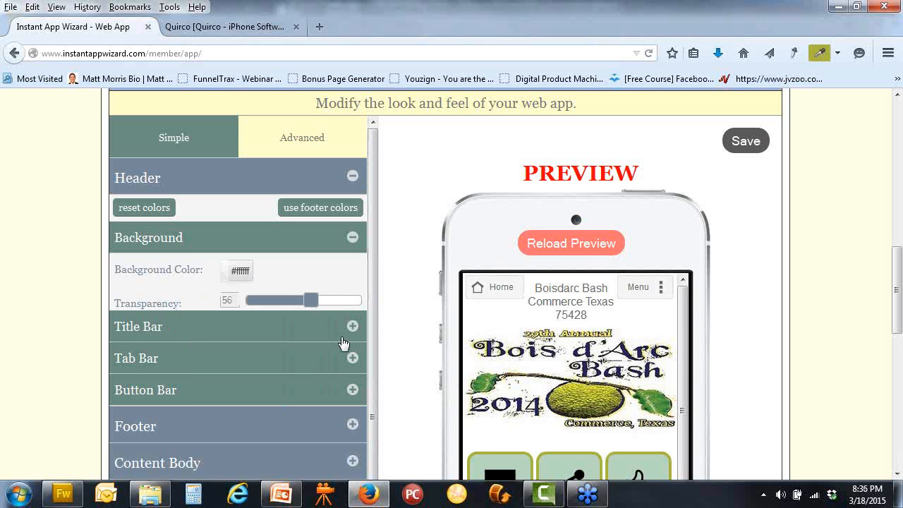
pyautogui.click(314, 301)
pyautogui.moveTo(310, 300); pyautogui.dragTo(196, 300)
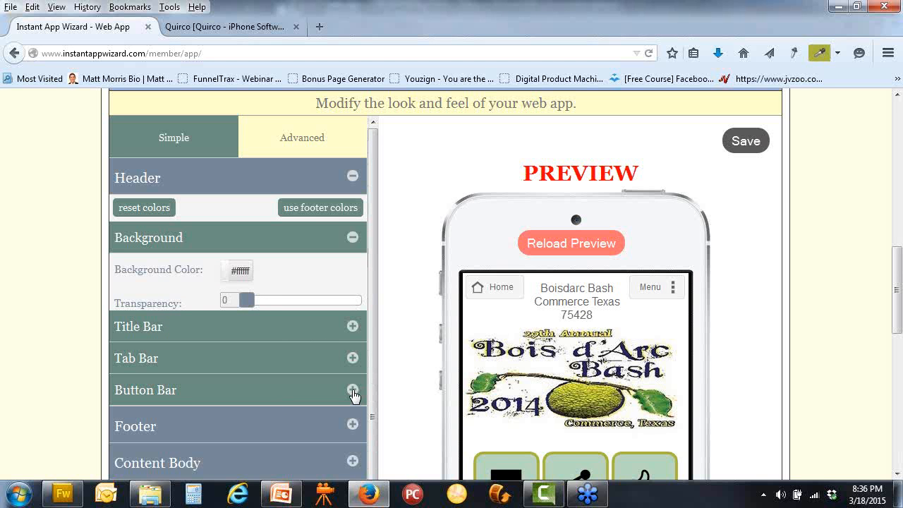
# Set the header title text to size 13 and dark grey #333333
pyautogui.click(353, 326)
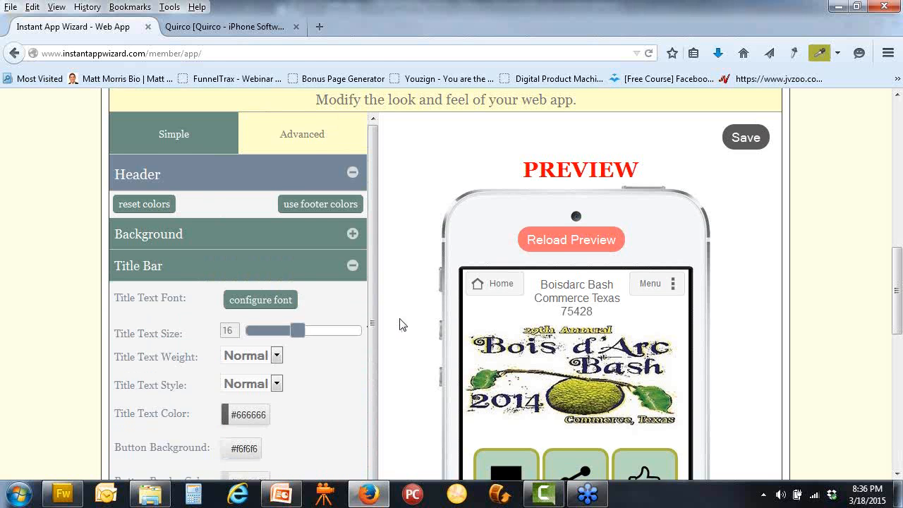
pyautogui.scroll(-2, 401, 323)
pyautogui.click(248, 340)
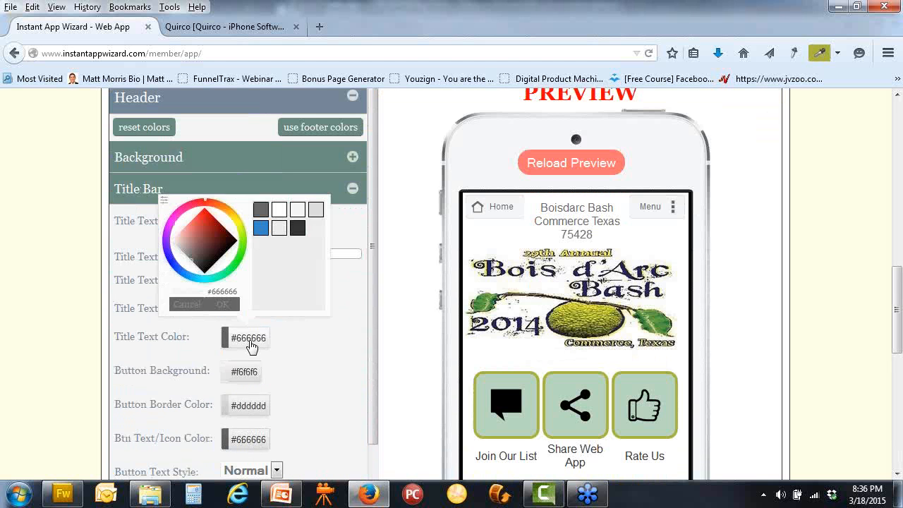
pyautogui.click(421, 303)
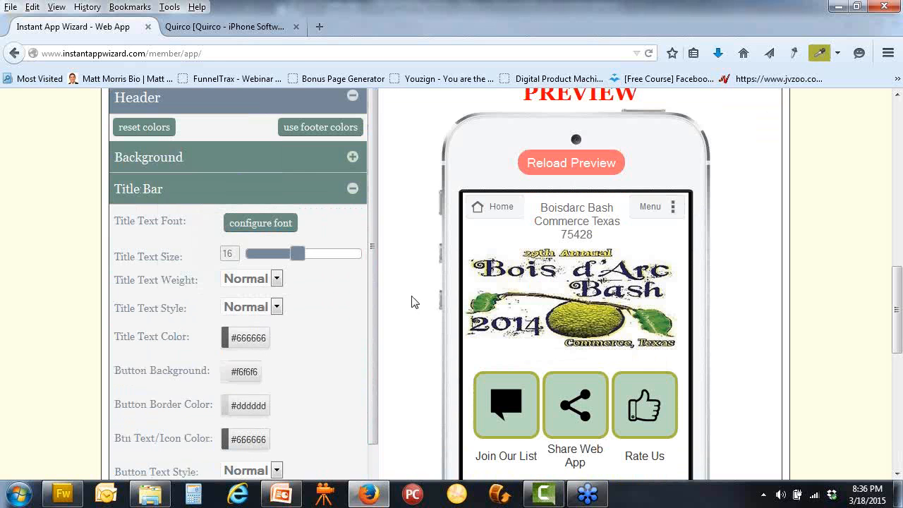
pyautogui.moveTo(296, 257); pyautogui.dragTo(277, 257)
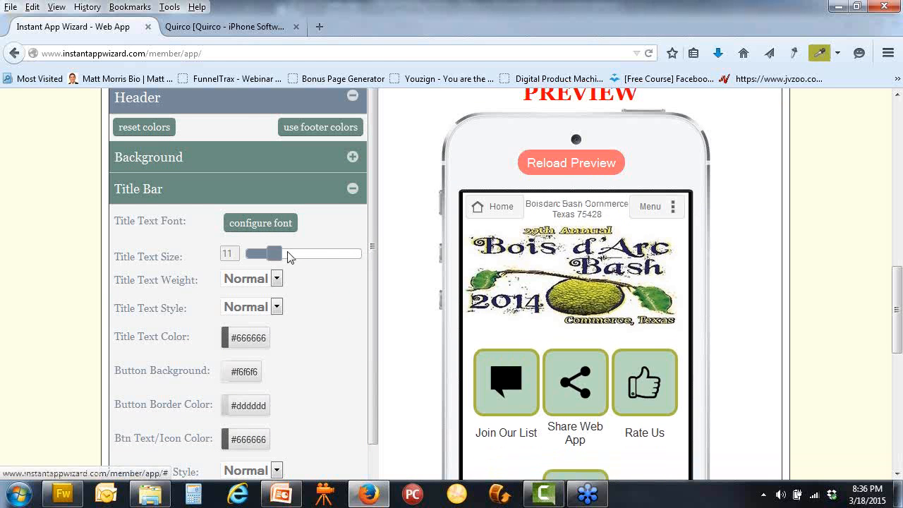
pyautogui.moveTo(279, 258); pyautogui.dragTo(292, 258)
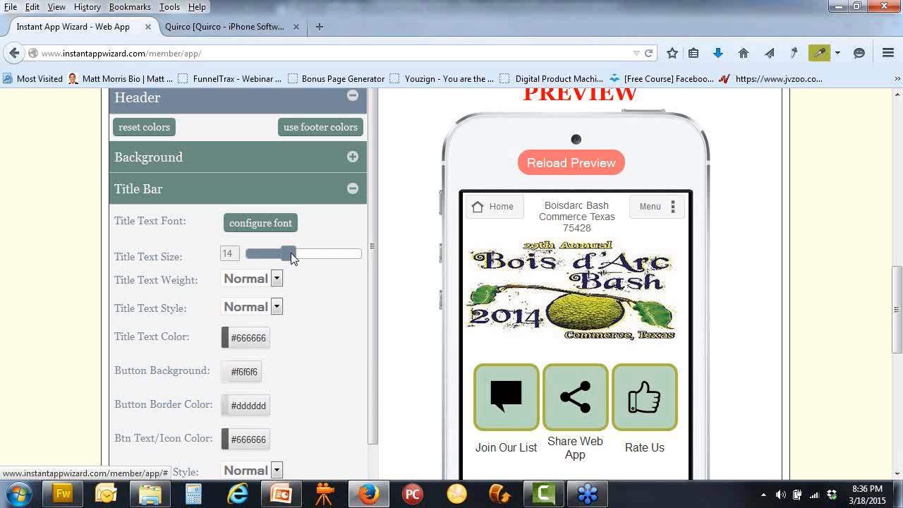
pyautogui.moveTo(288, 258); pyautogui.dragTo(285, 258)
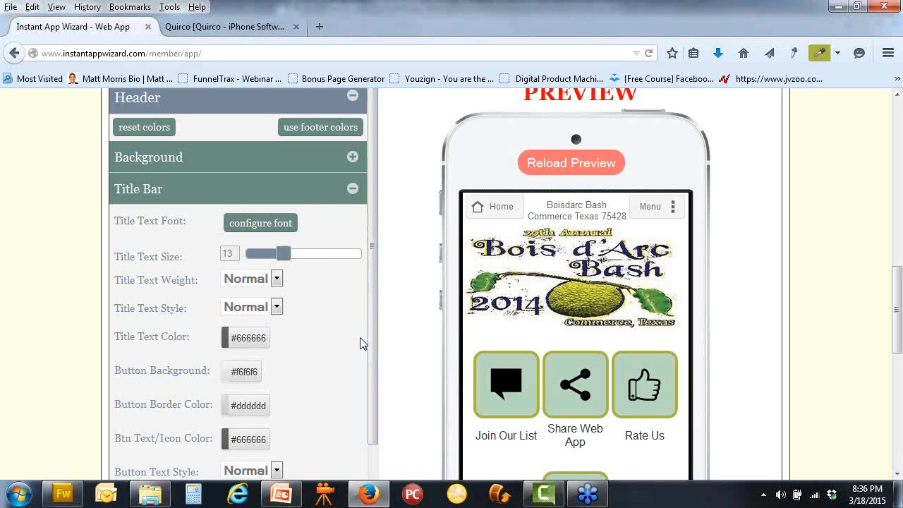
pyautogui.click(255, 343)
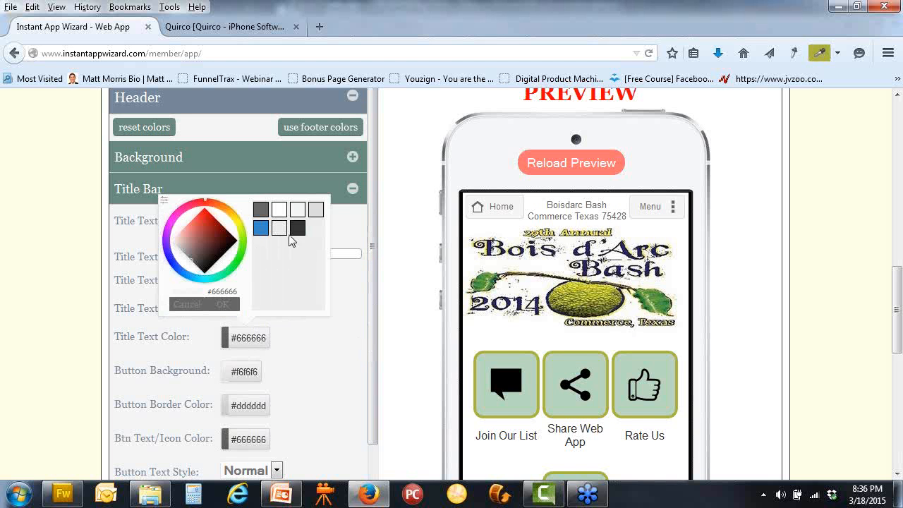
pyautogui.click(296, 228)
pyautogui.click(223, 305)
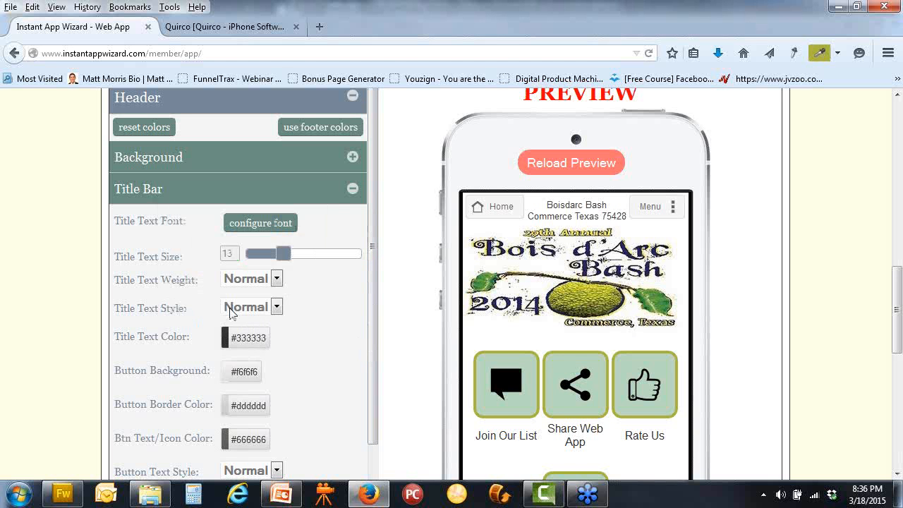
# Make the header button background olive #ABB641, sampled from the Join Our List button
pyautogui.scroll(-1, 338, 342)
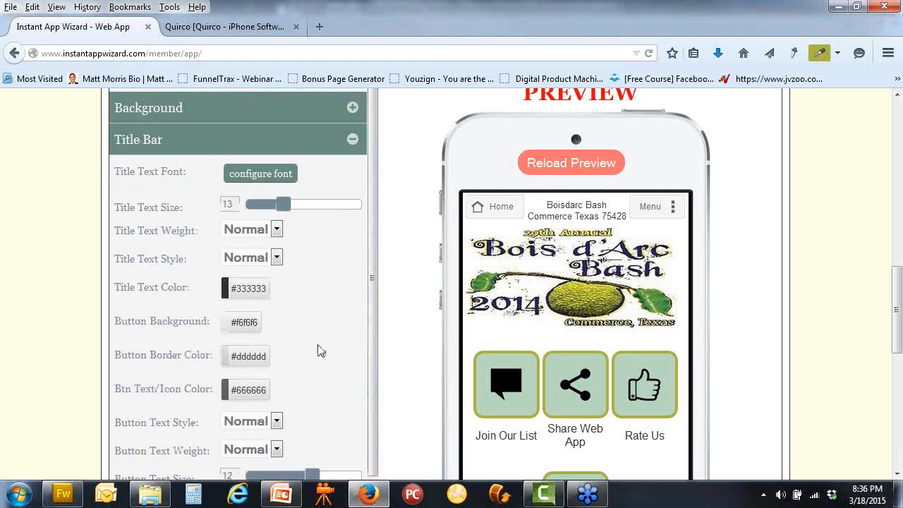
pyautogui.click(244, 322)
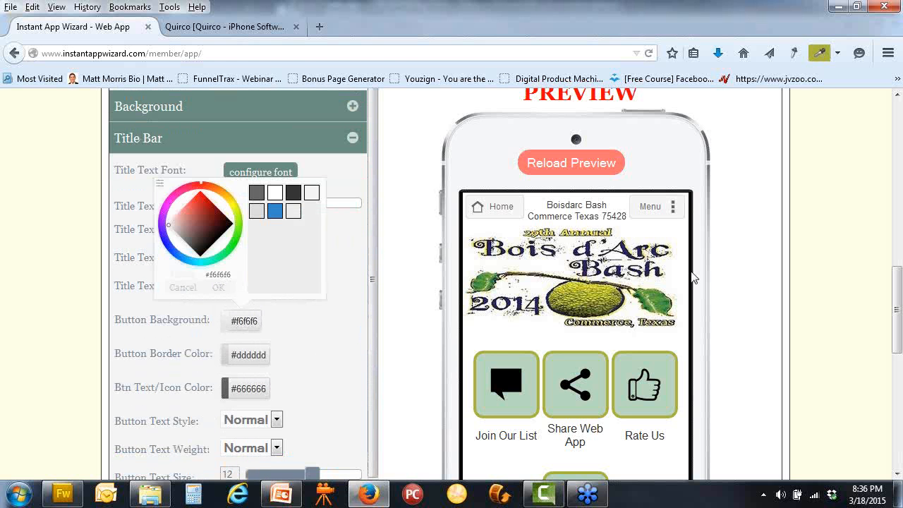
pyautogui.click(818, 58)
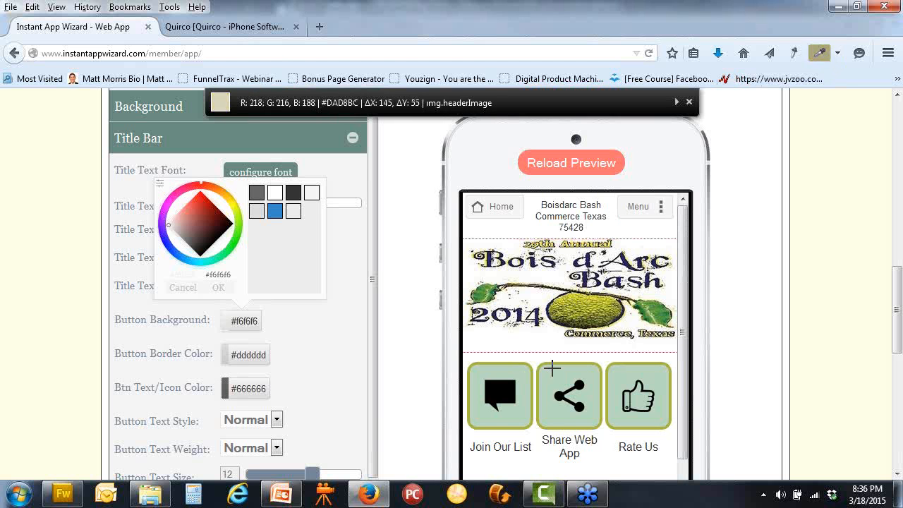
pyautogui.click(529, 365)
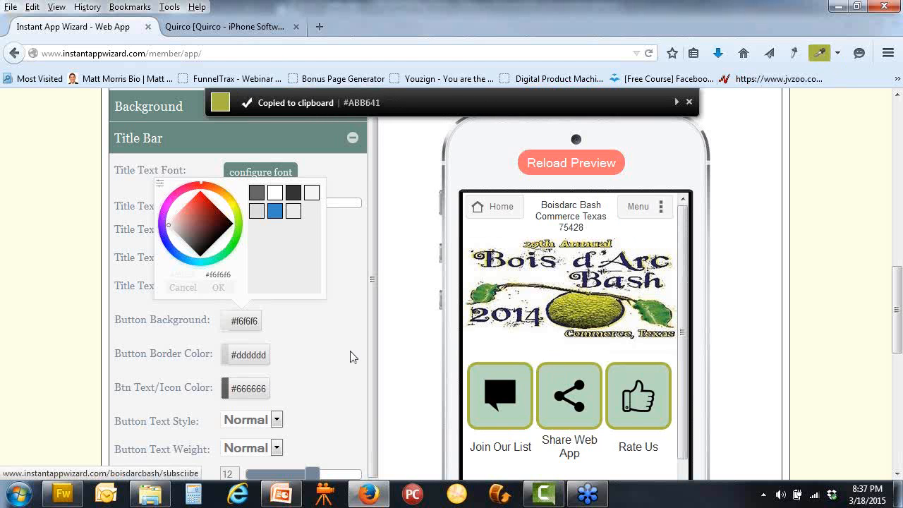
pyautogui.click(160, 183)
pyautogui.moveTo(227, 252); pyautogui.dragTo(129, 254)
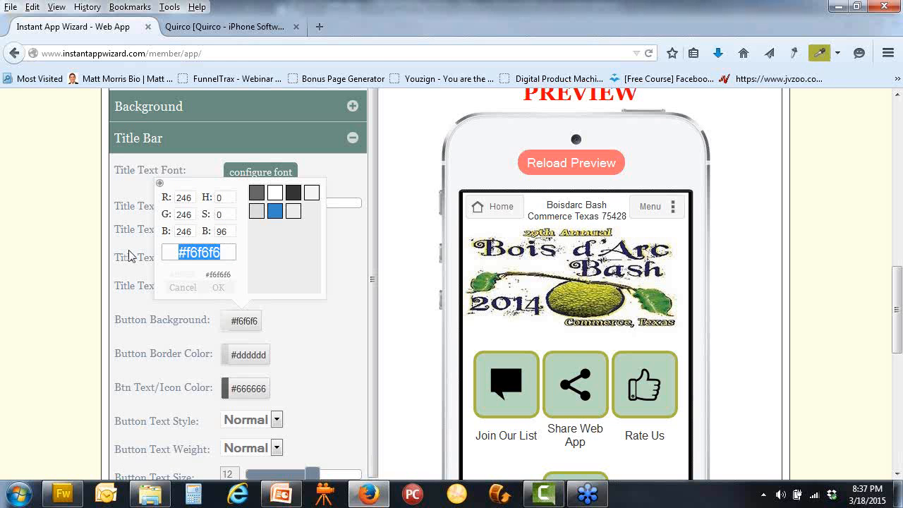
pyautogui.hotkey('ctrl', 'v')
pyautogui.click(218, 288)
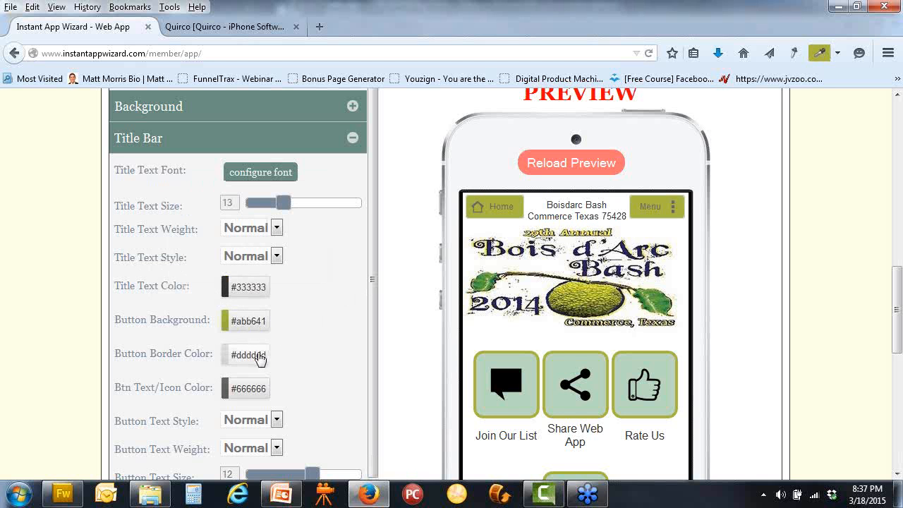
# Set the header button text and icon colour to white #ffffff
pyautogui.click(250, 390)
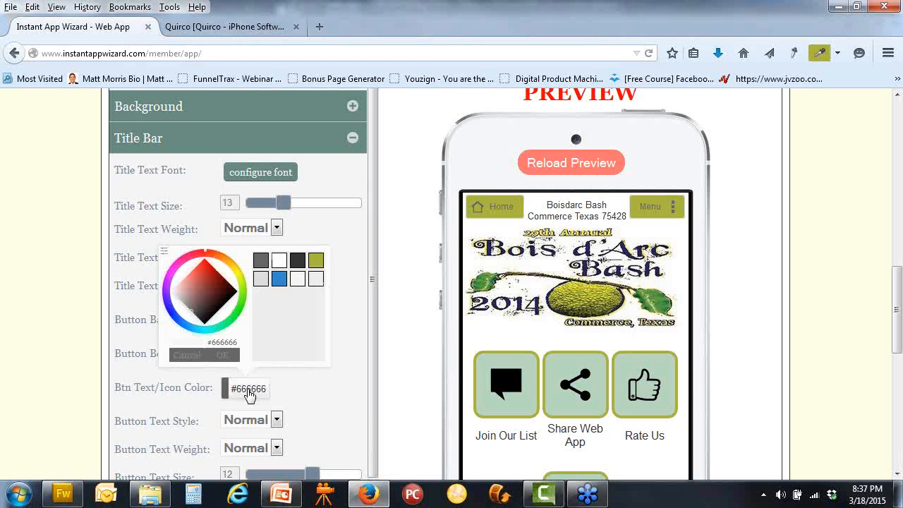
pyautogui.click(279, 266)
pyautogui.click(367, 280)
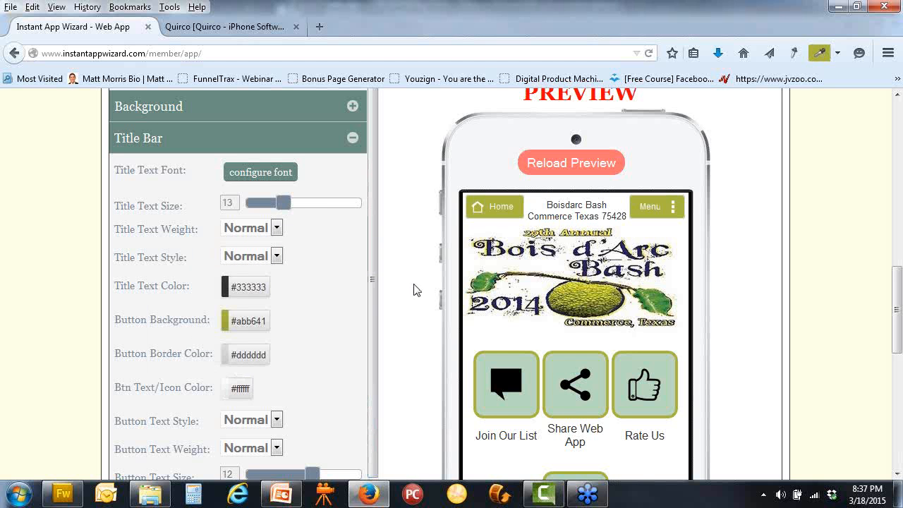
pyautogui.scroll(-2, 415, 289)
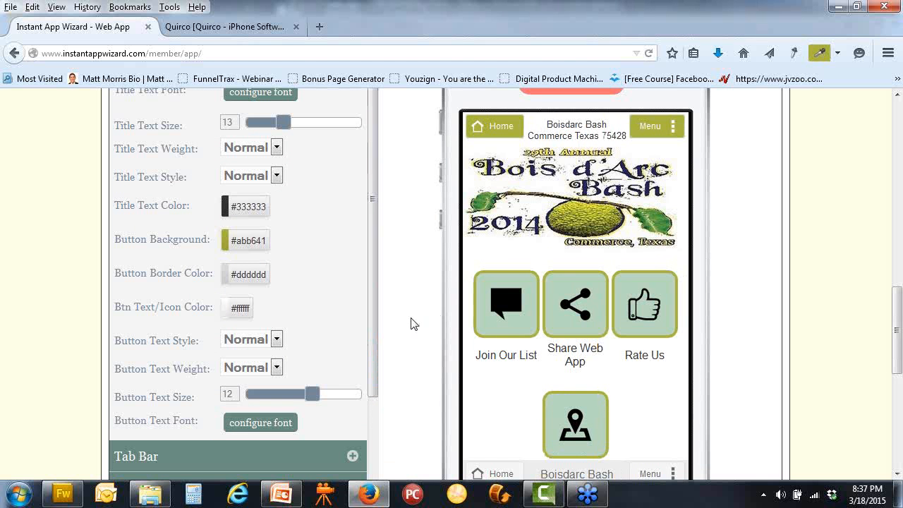
pyautogui.scroll(-4, 413, 323)
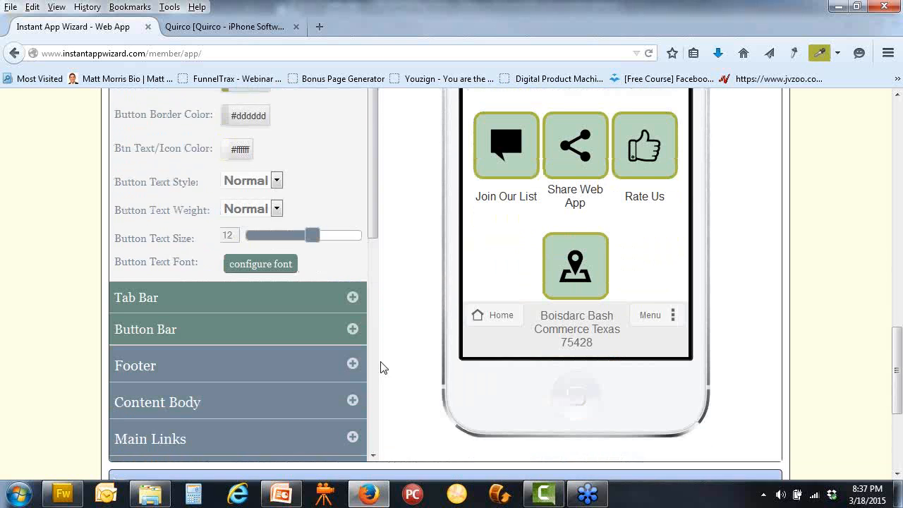
pyautogui.click(355, 368)
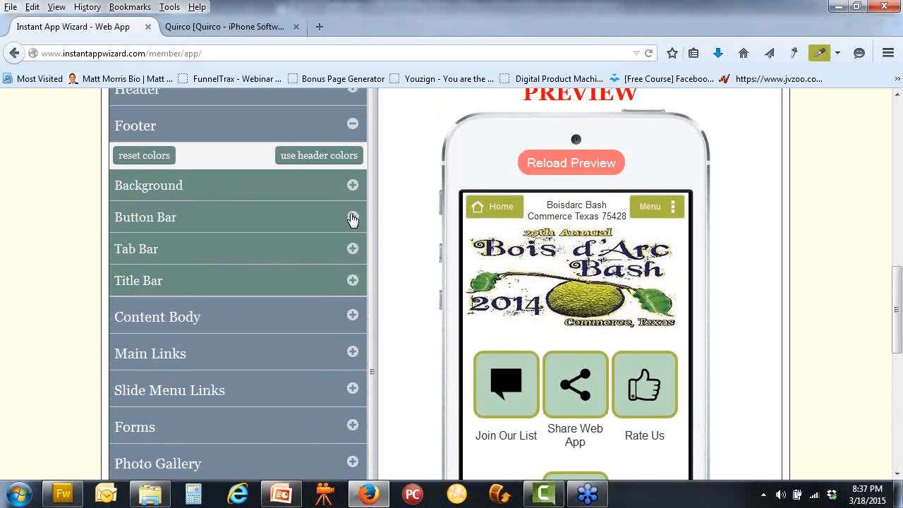
# Copy the header colours onto the footer title bar and confirm the copy
pyautogui.click(352, 281)
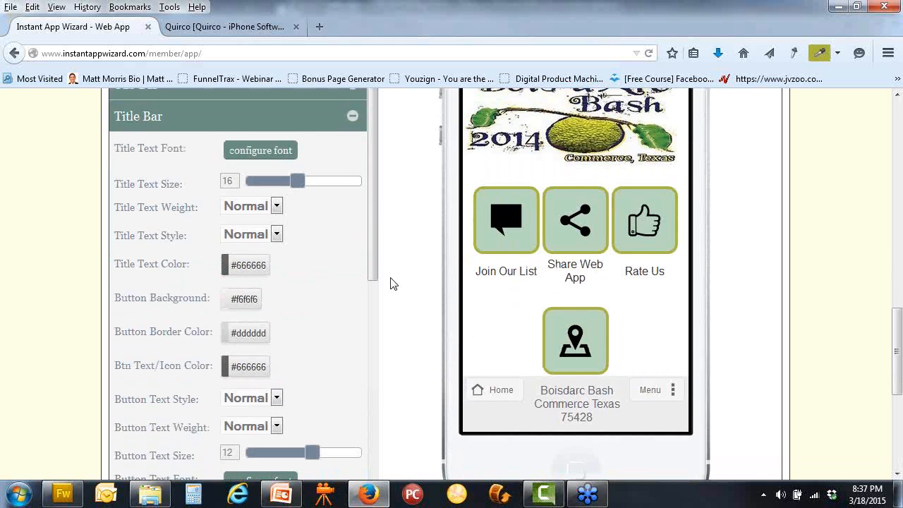
pyautogui.scroll(-4, 388, 282)
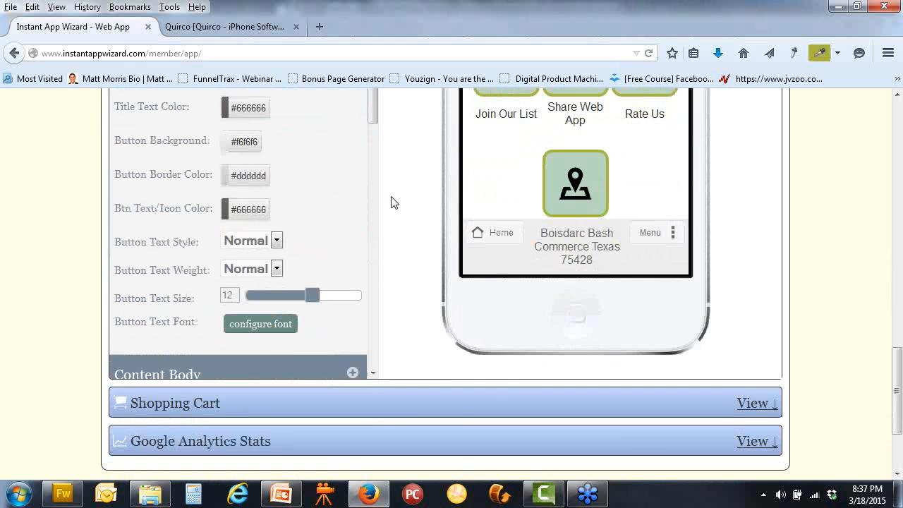
pyautogui.scroll(8, 394, 211)
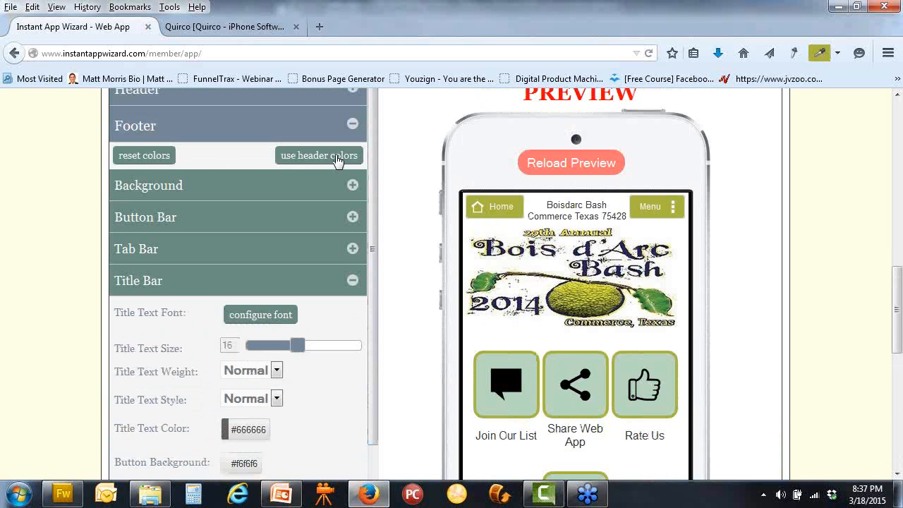
pyautogui.click(337, 160)
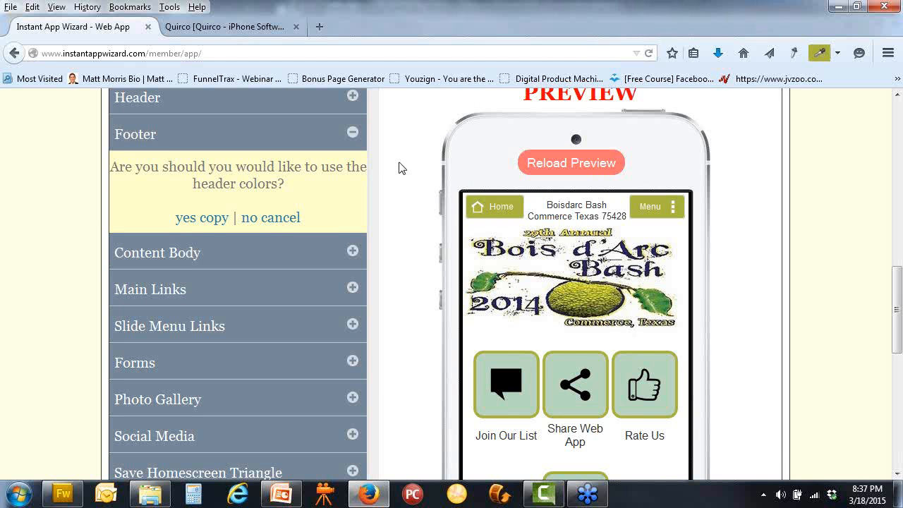
pyautogui.click(191, 221)
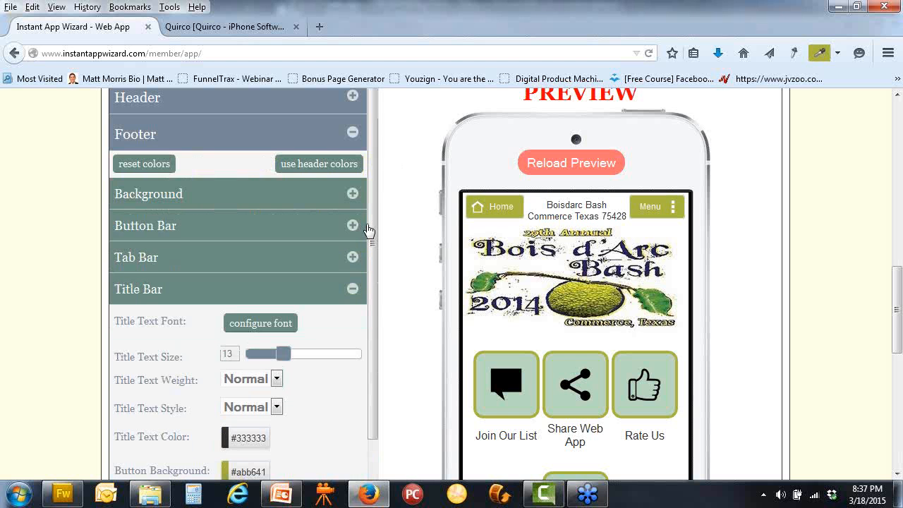
pyautogui.scroll(-5, 419, 238)
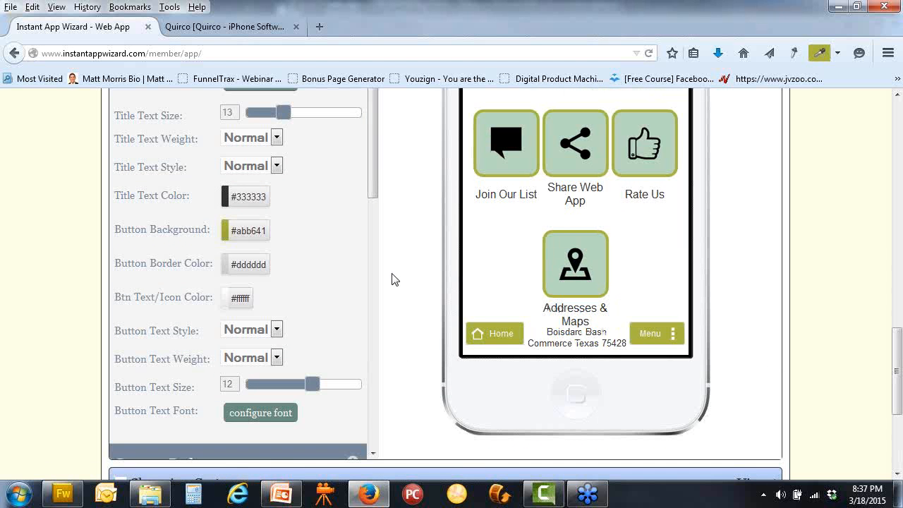
pyautogui.scroll(10, 392, 279)
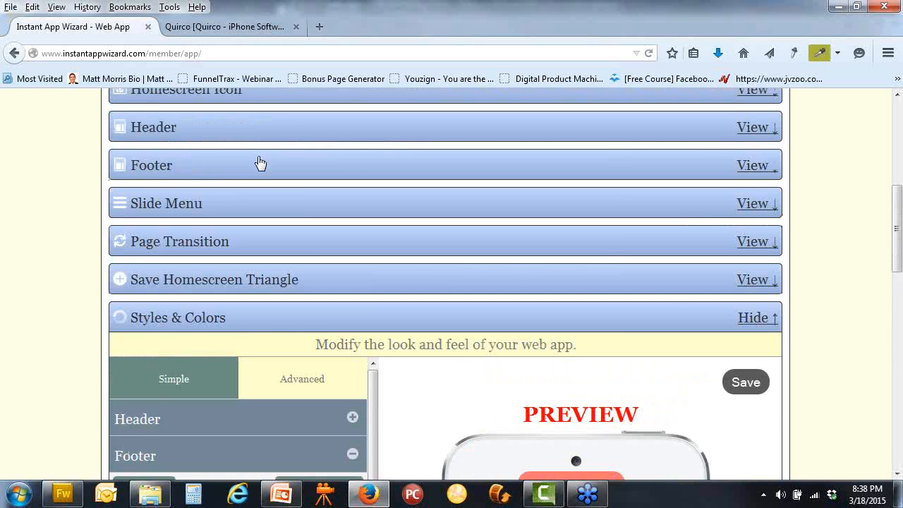
# Link the footer's right button to Previous Page, label it 'Previous', and save
pyautogui.click(260, 171)
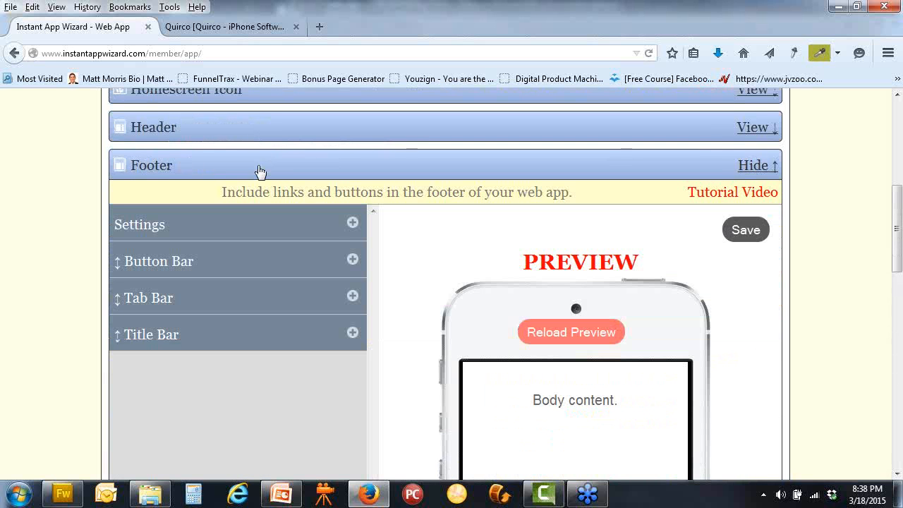
pyautogui.click(351, 339)
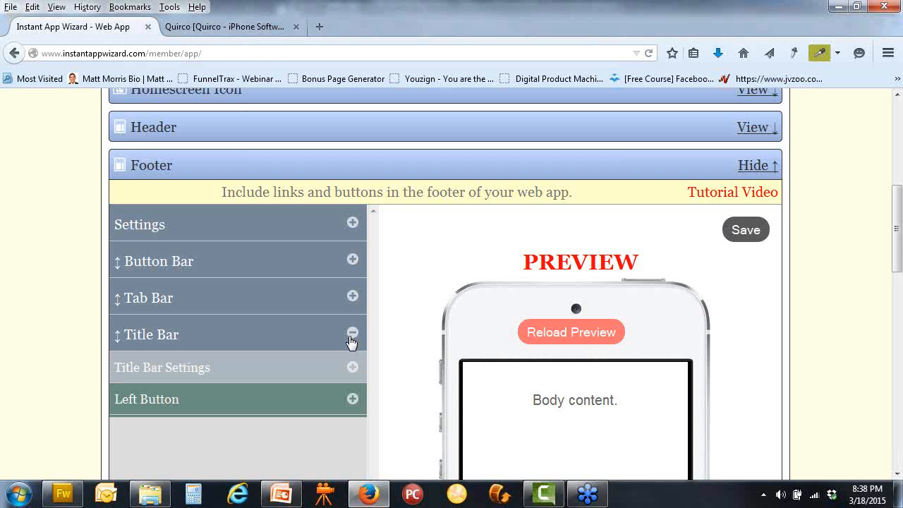
pyautogui.scroll(-1, 395, 347)
pyautogui.scroll(-1, 388, 347)
pyautogui.click(353, 350)
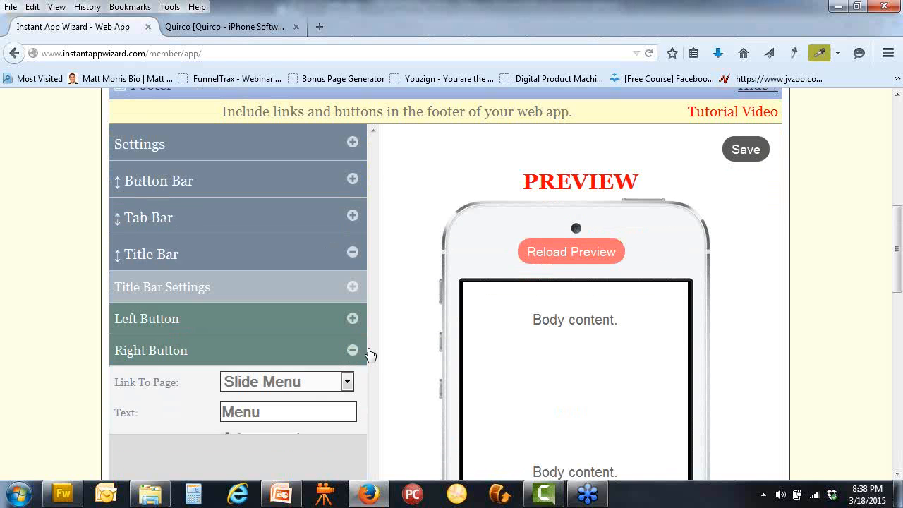
pyautogui.click(347, 383)
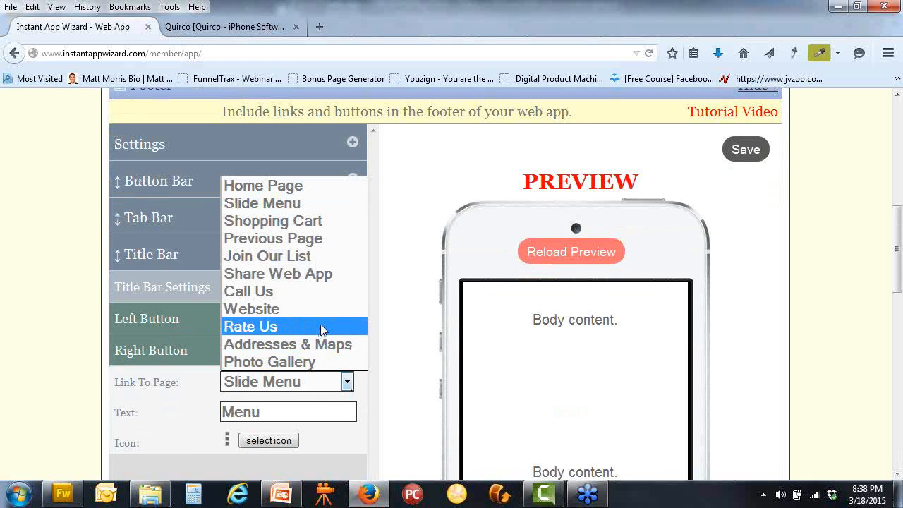
pyautogui.click(310, 244)
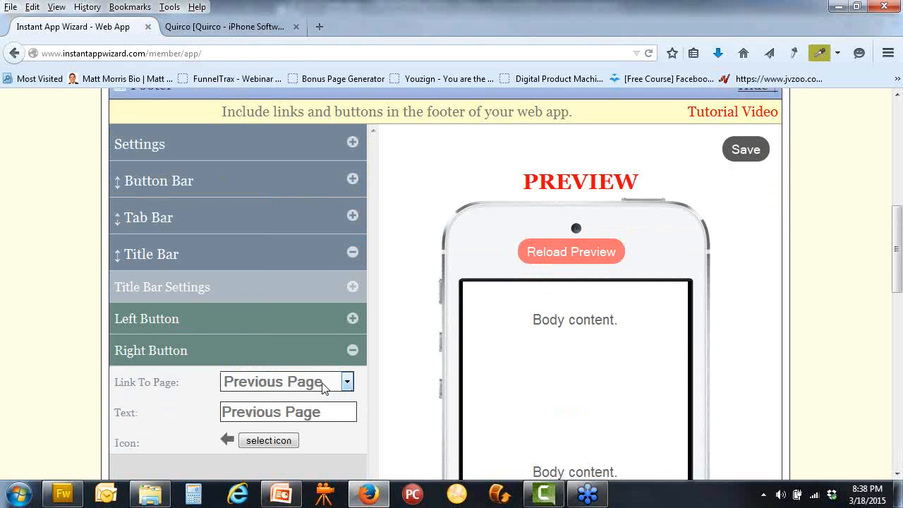
pyautogui.moveTo(314, 417); pyautogui.dragTo(287, 413)
pyautogui.click(734, 160)
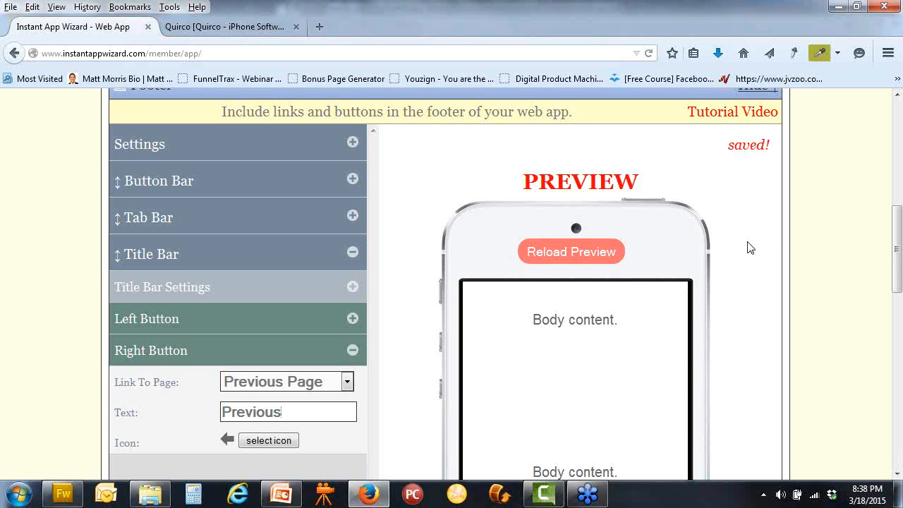
pyautogui.scroll(-4, 750, 246)
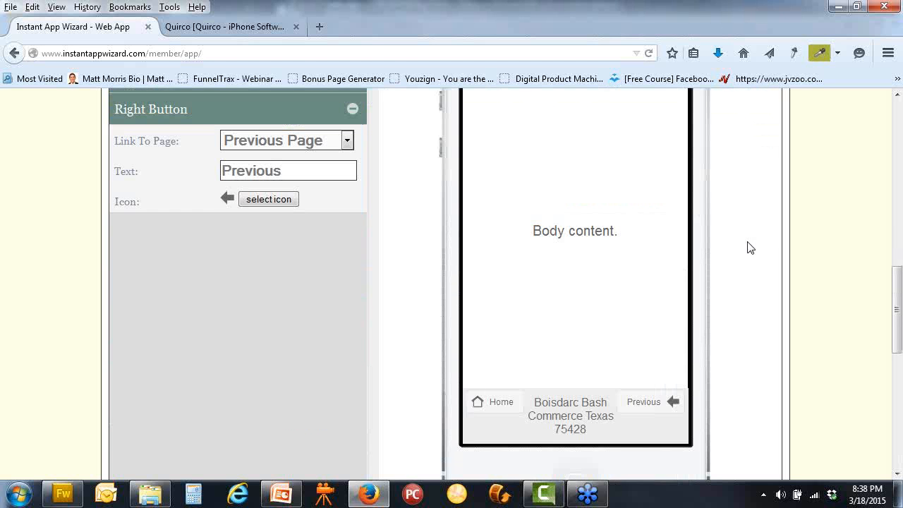
pyautogui.scroll(-2, 750, 247)
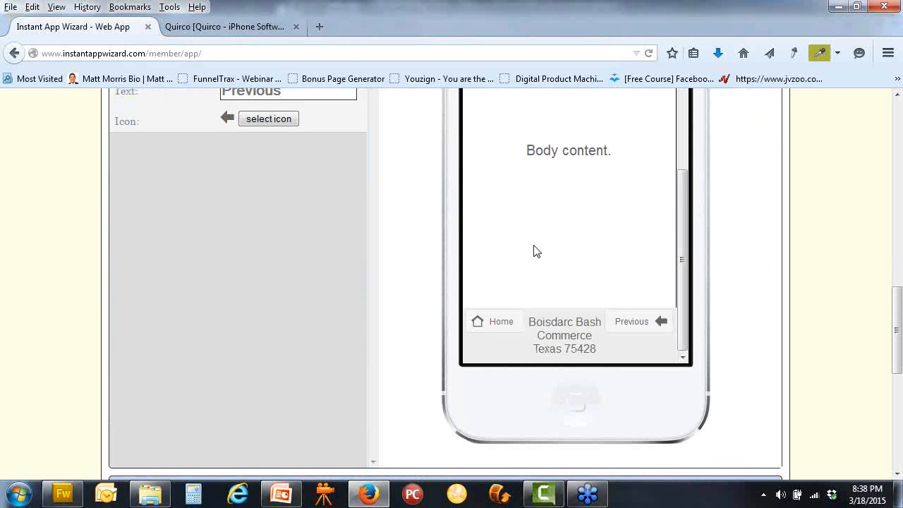
pyautogui.scroll(4, 425, 225)
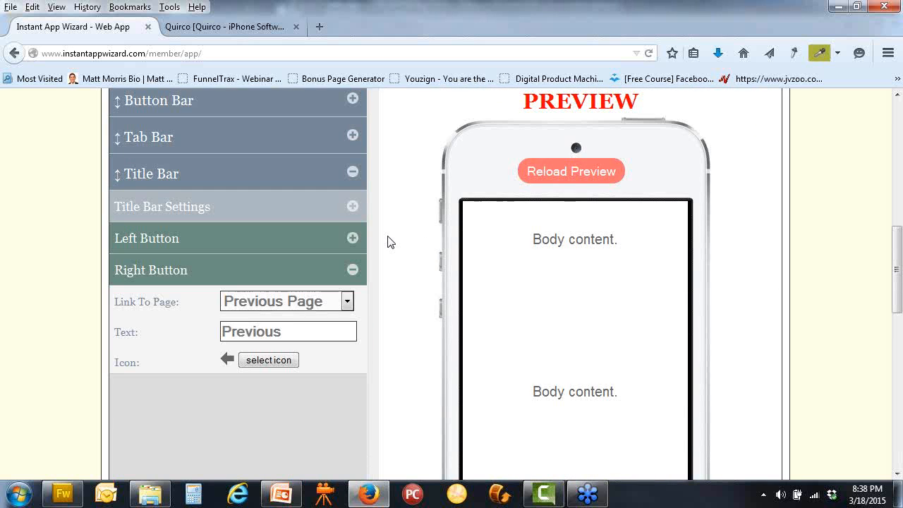
pyautogui.scroll(3, 389, 240)
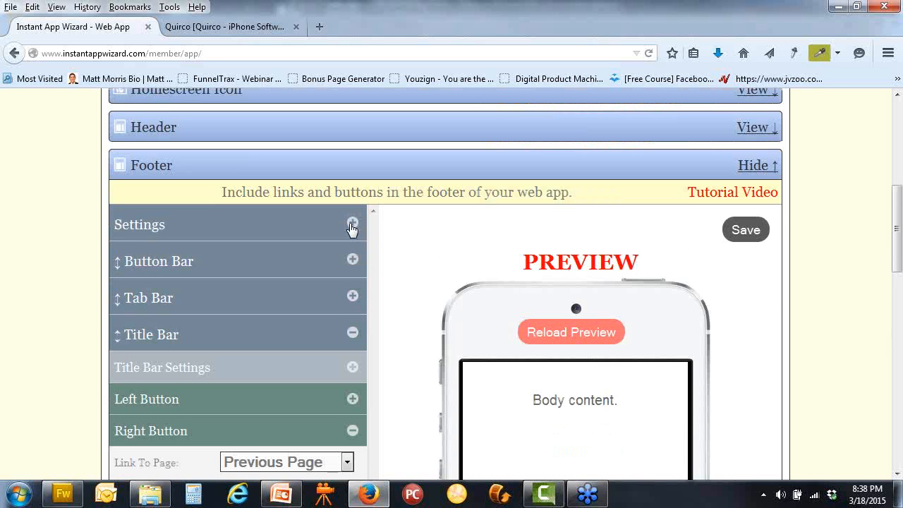
# Keep the footer positioned at the bottom of the screen
pyautogui.click(352, 224)
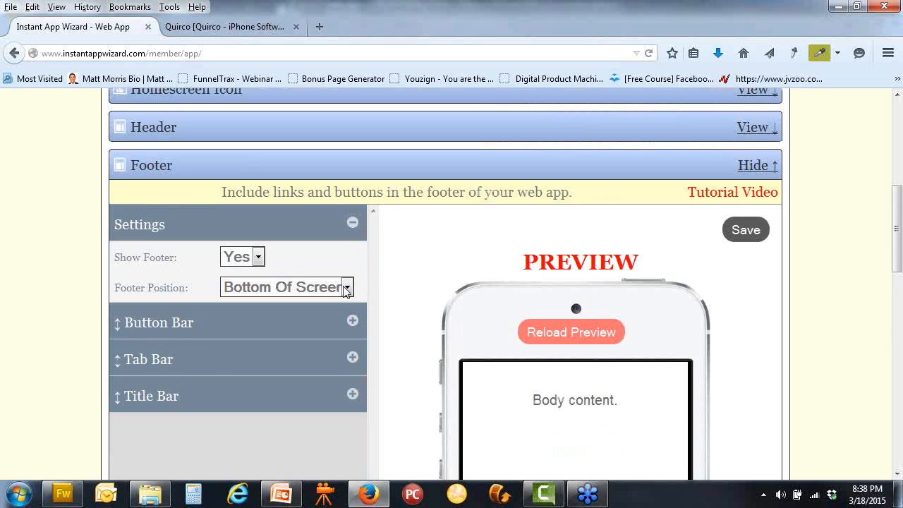
pyautogui.click(346, 287)
pyautogui.click(346, 288)
pyautogui.scroll(-3, 425, 288)
# Show the footer title bar only on subpages and save the footer settings
pyautogui.click(350, 236)
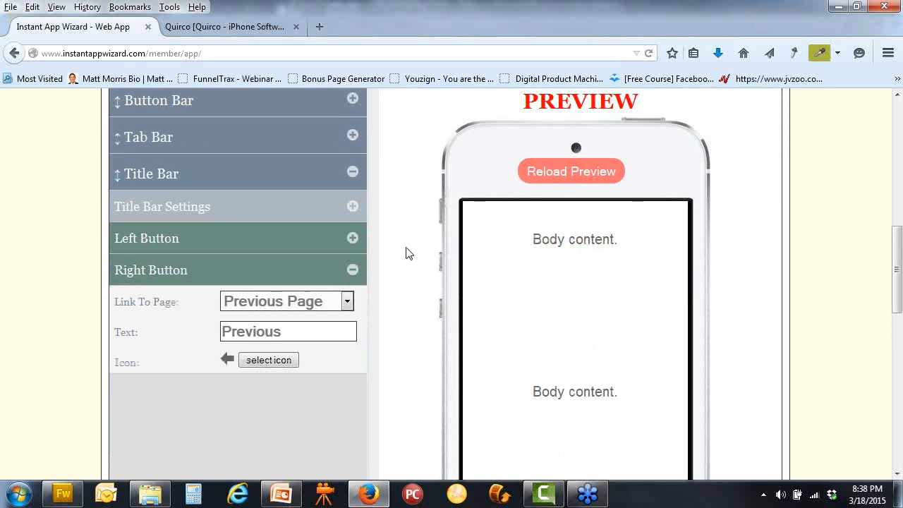
pyautogui.click(352, 210)
pyautogui.click(346, 237)
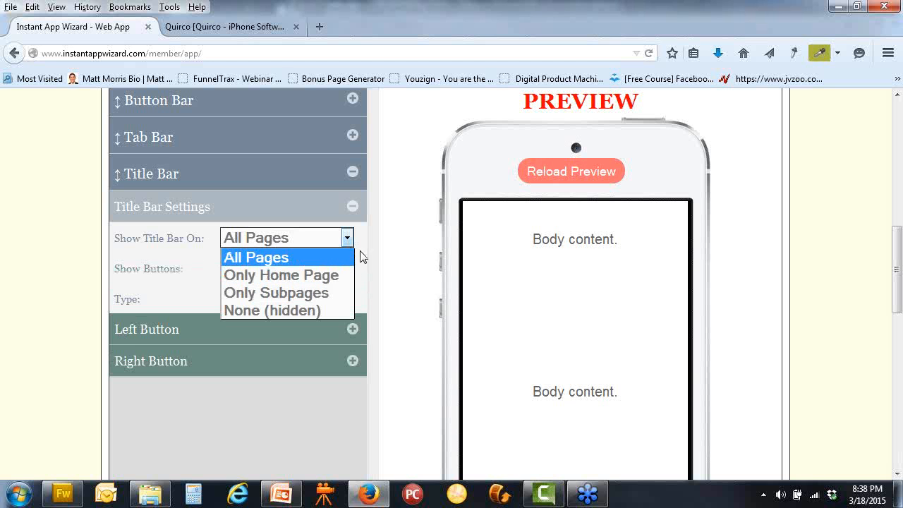
pyautogui.click(313, 294)
pyautogui.scroll(-4, 393, 287)
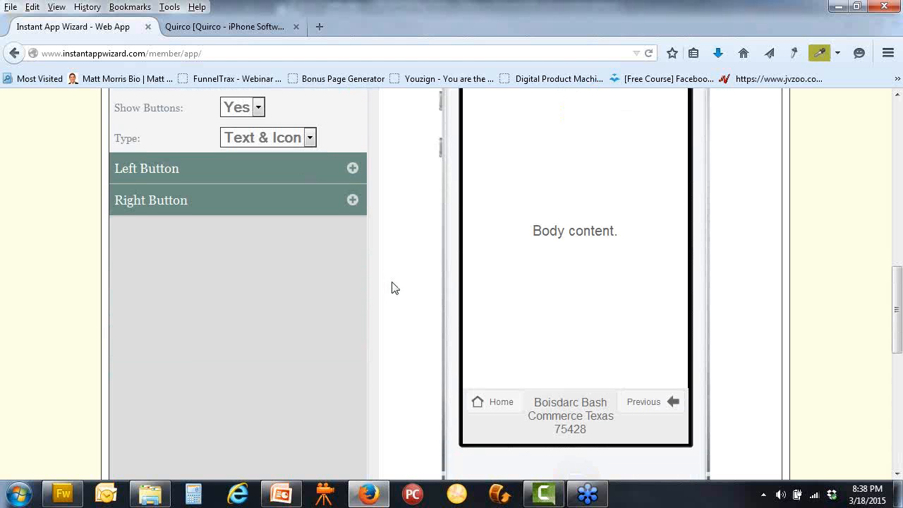
pyautogui.scroll(4, 393, 287)
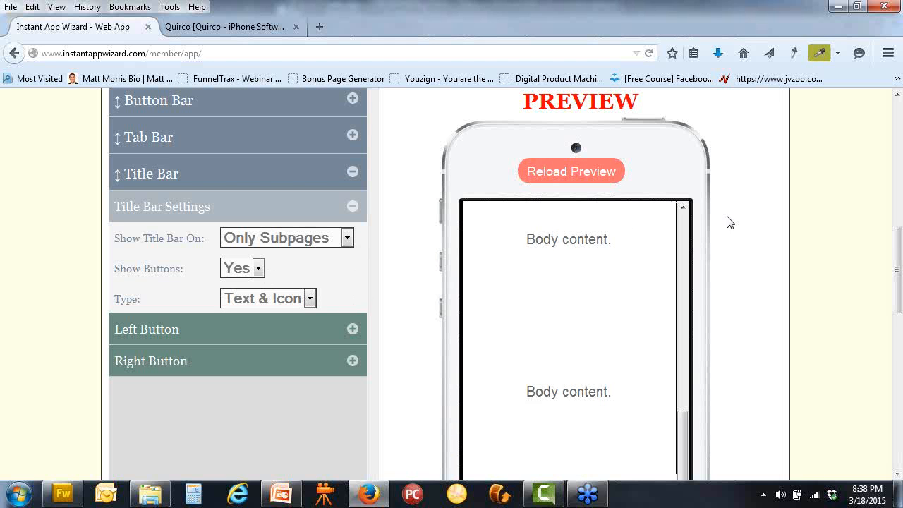
pyautogui.scroll(2, 771, 249)
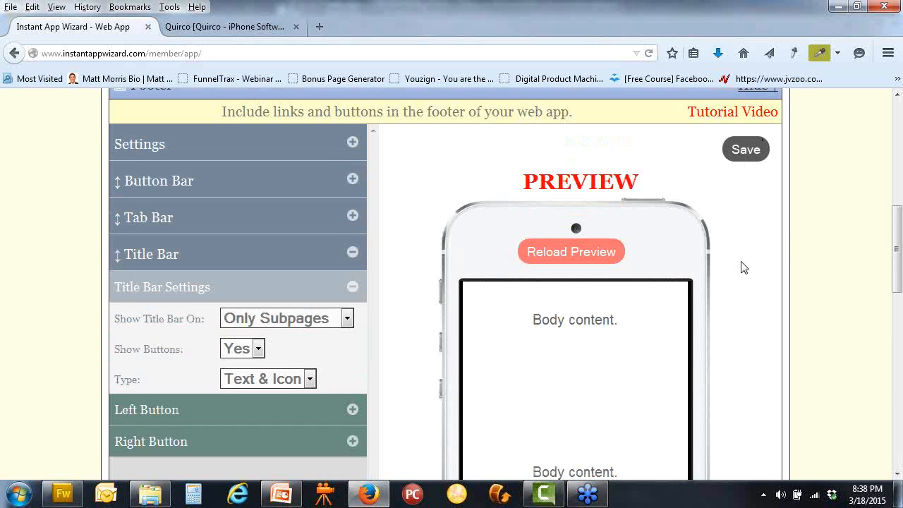
pyautogui.click(740, 154)
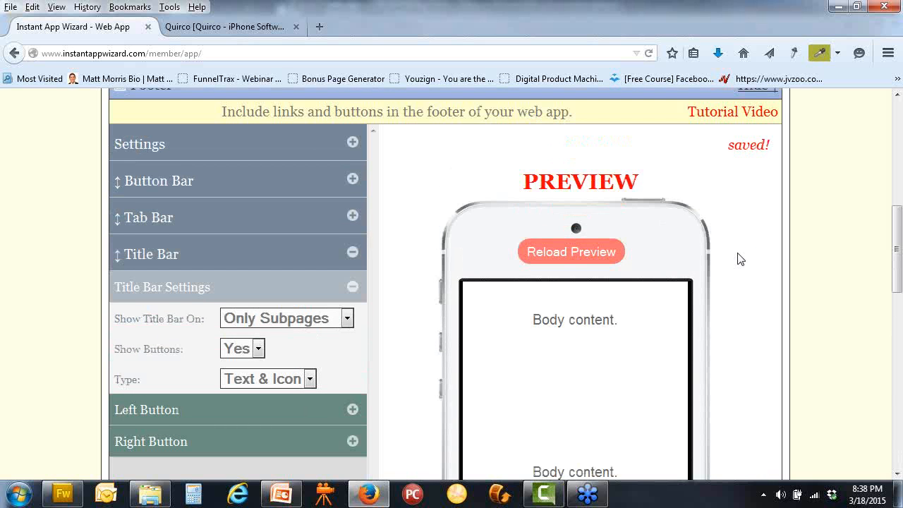
pyautogui.scroll(-6, 740, 259)
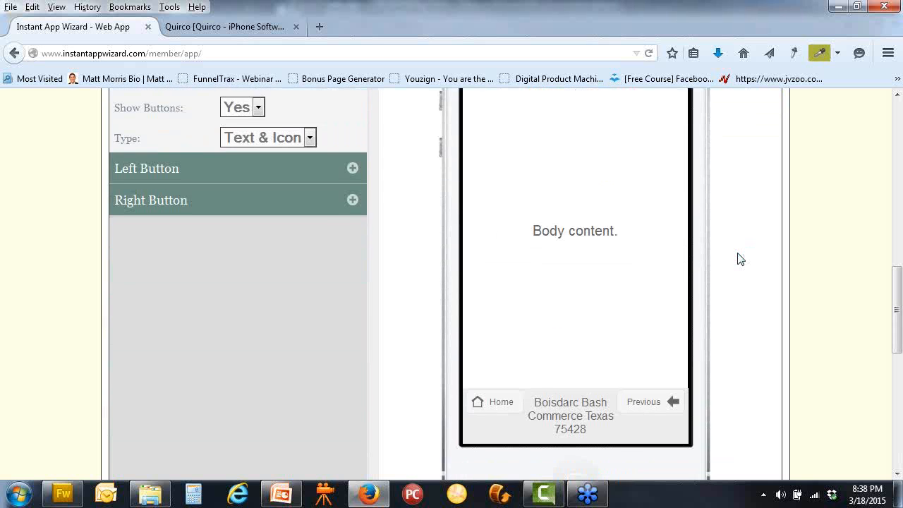
pyautogui.scroll(6, 740, 259)
pyautogui.scroll(8, 284, 208)
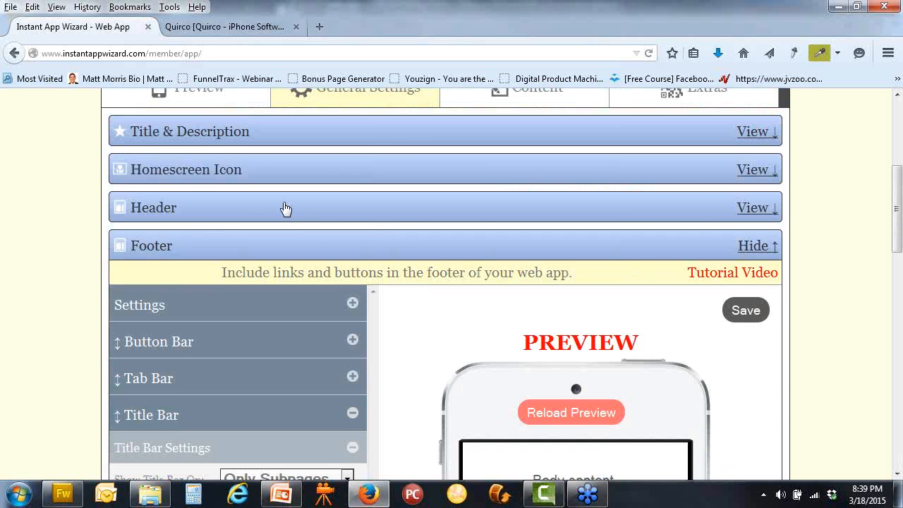
pyautogui.click(187, 247)
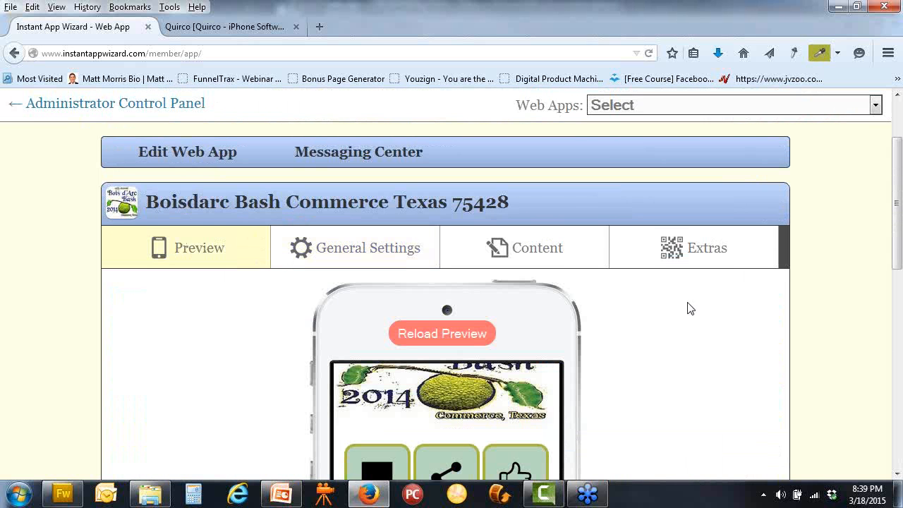
pyautogui.scroll(-8, 707, 309)
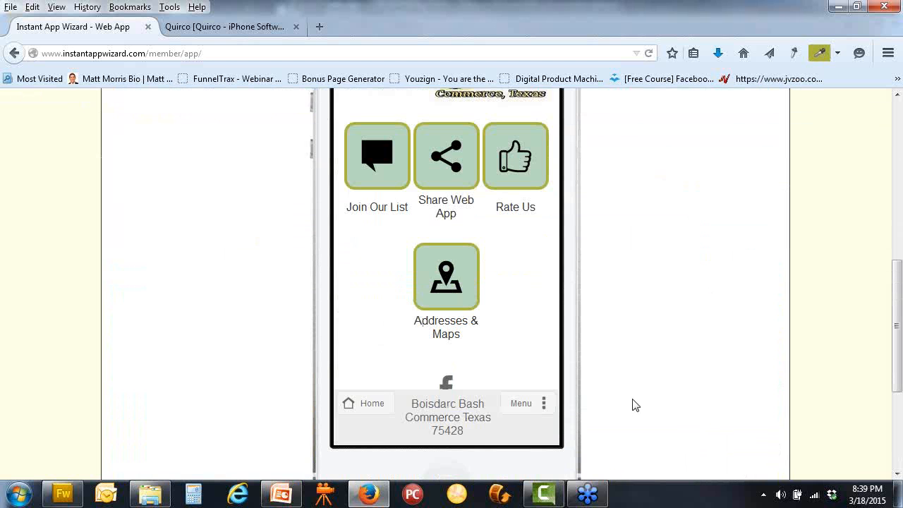
pyautogui.scroll(4, 639, 397)
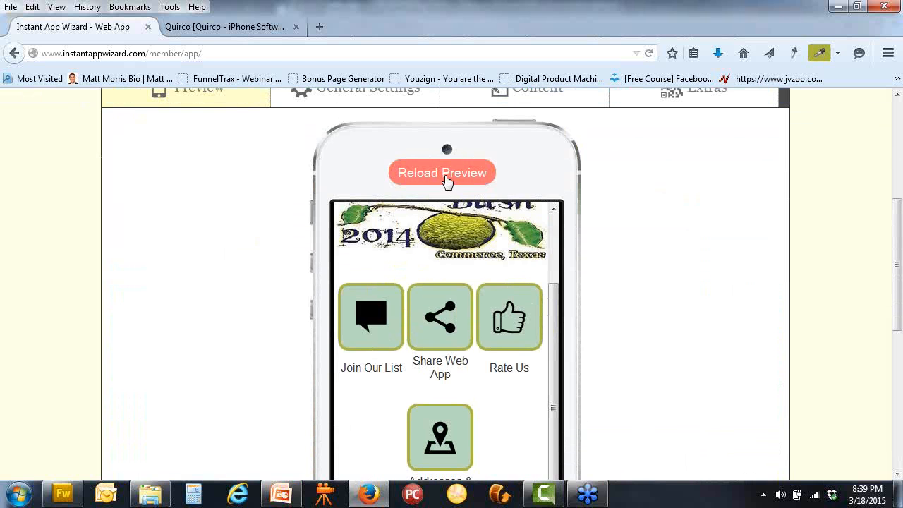
pyautogui.click(447, 177)
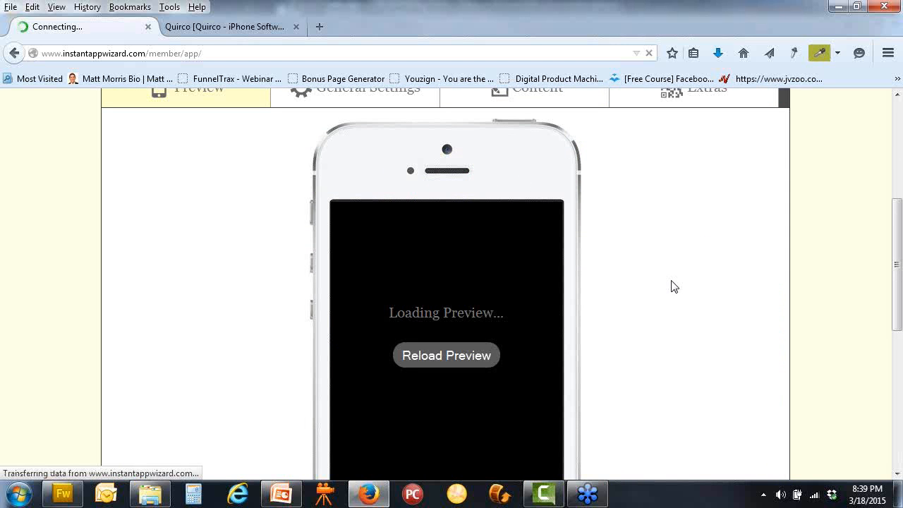
pyautogui.scroll(-4, 673, 285)
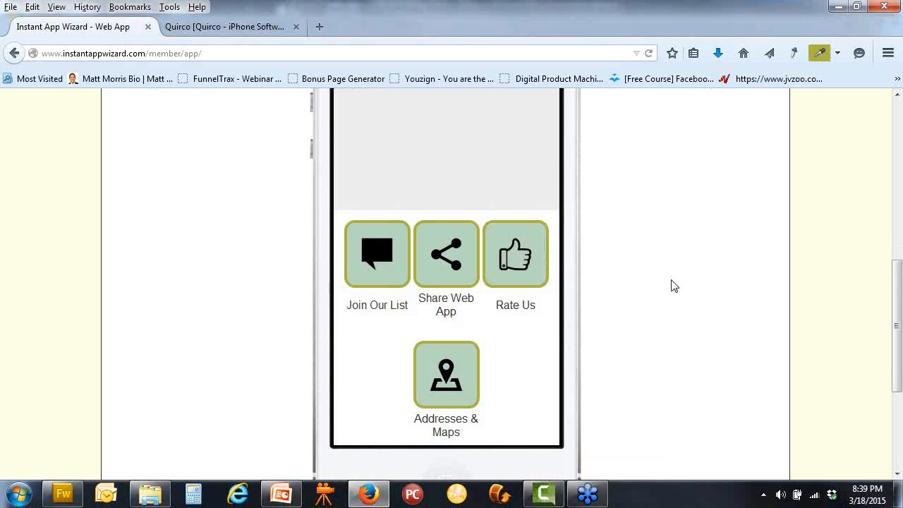
pyautogui.scroll(2, 674, 286)
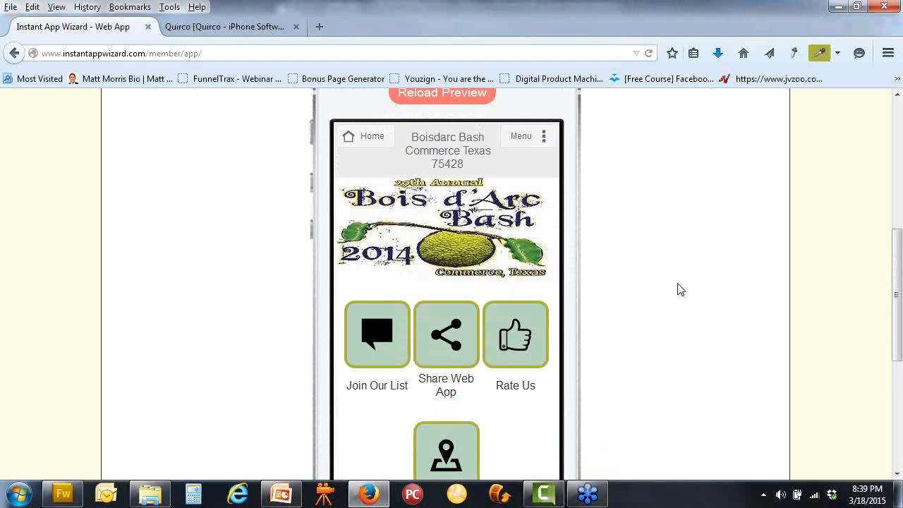
pyautogui.scroll(2, 659, 261)
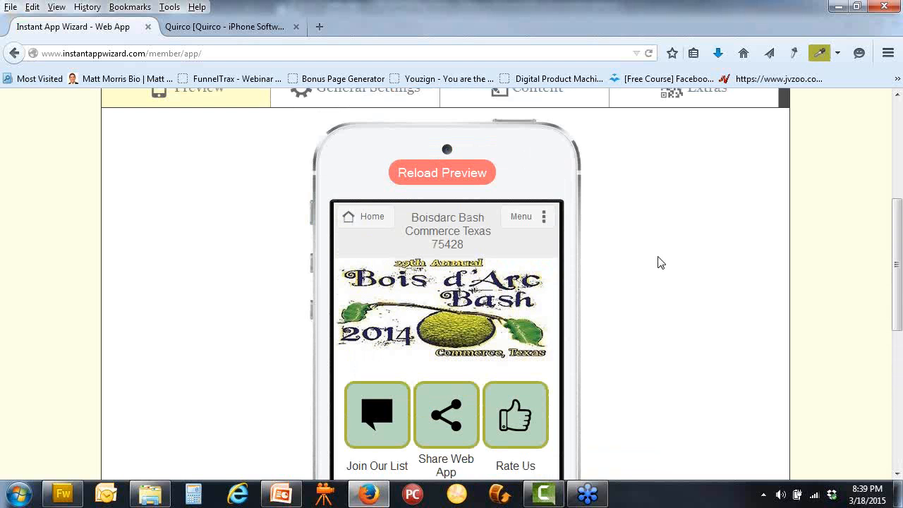
pyautogui.click(458, 179)
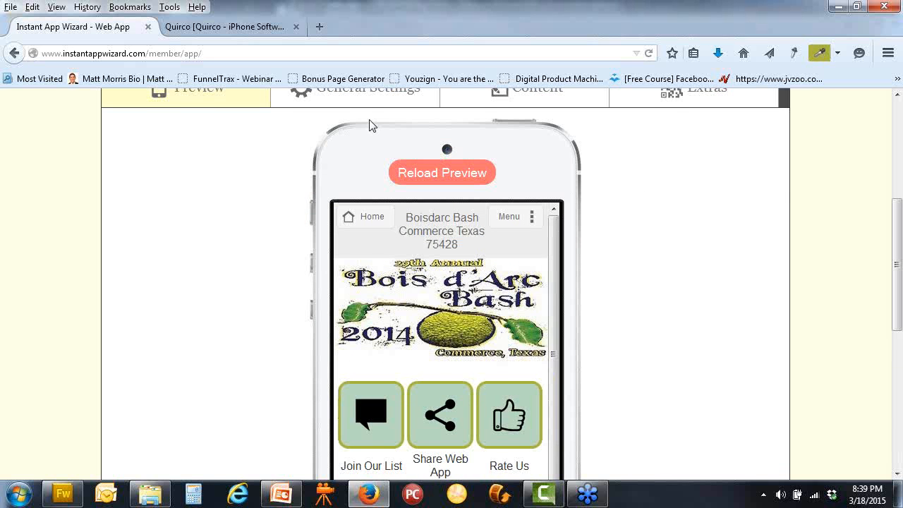
pyautogui.scroll(2, 369, 125)
pyautogui.click(381, 174)
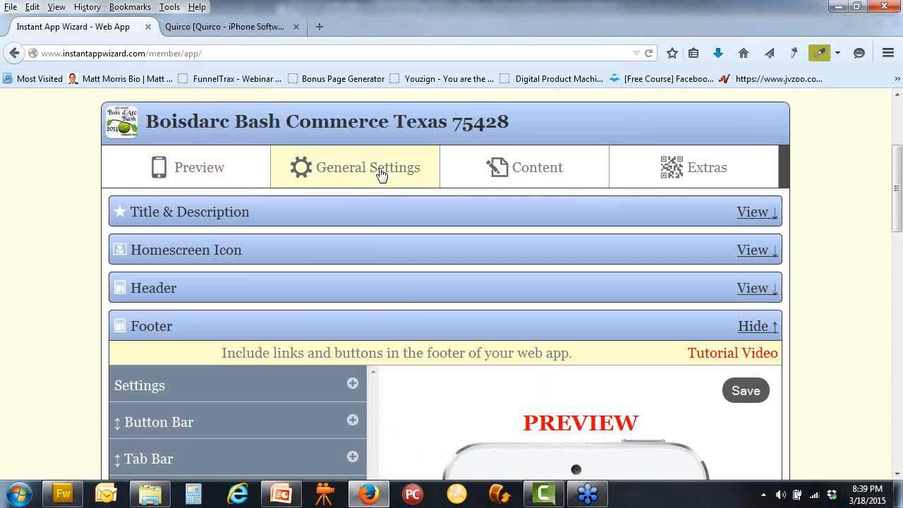
pyautogui.scroll(-3, 390, 310)
# Save the header settings
pyautogui.scroll(-3, 390, 312)
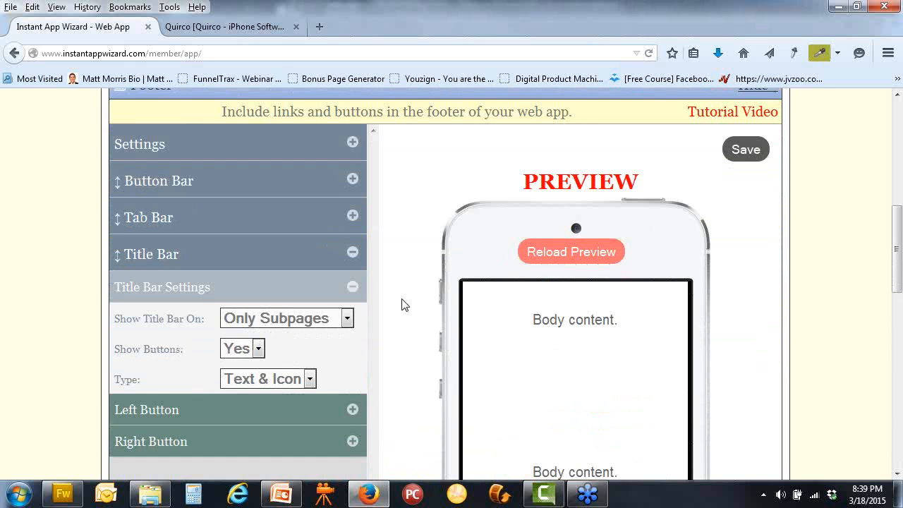
pyautogui.scroll(-2, 401, 297)
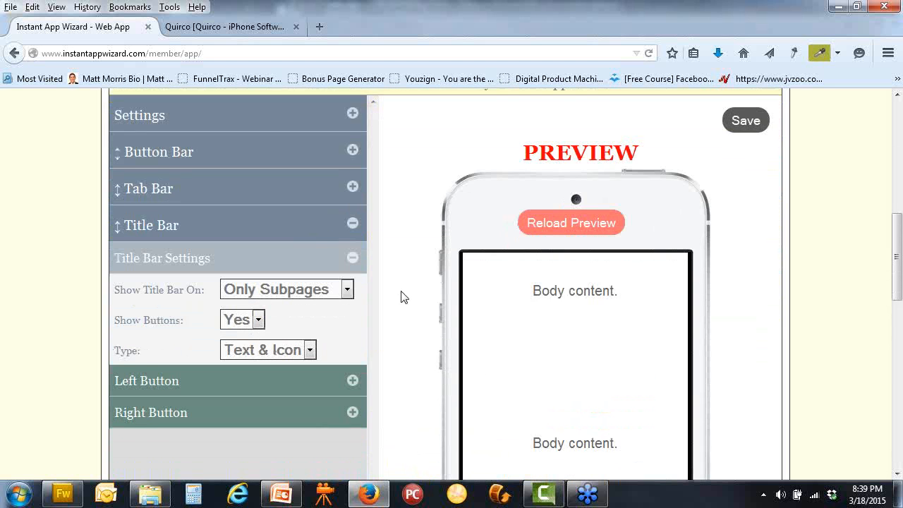
pyautogui.scroll(4, 401, 296)
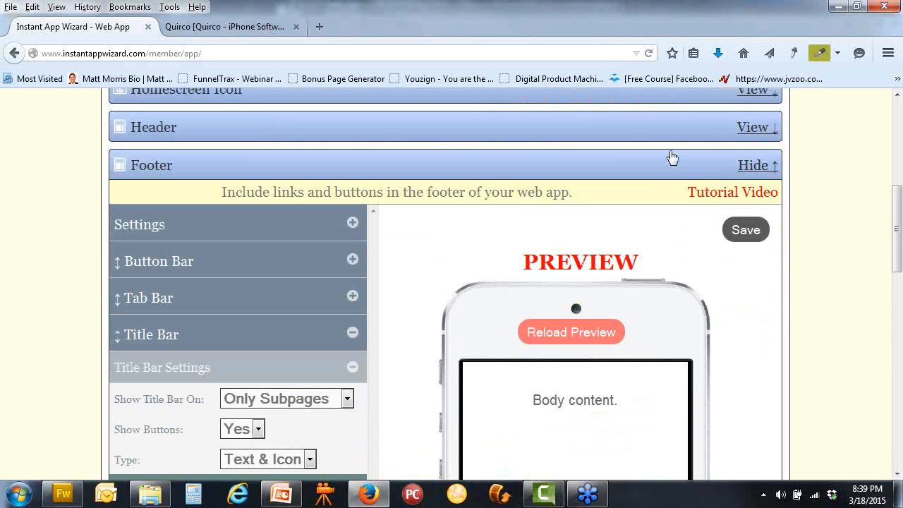
pyautogui.click(746, 129)
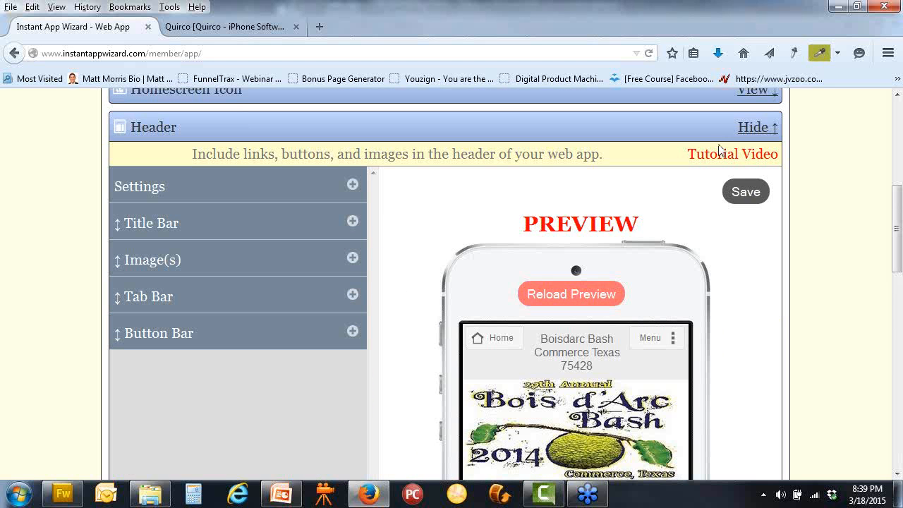
pyautogui.click(752, 196)
# Save the Styles & Colors settings and bring up the app's phone preview
pyautogui.scroll(-15, 396, 217)
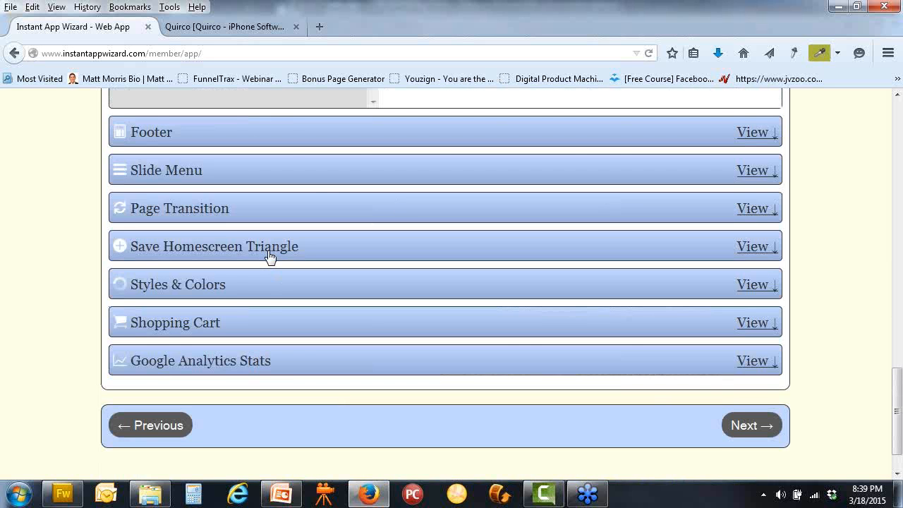
pyautogui.click(269, 256)
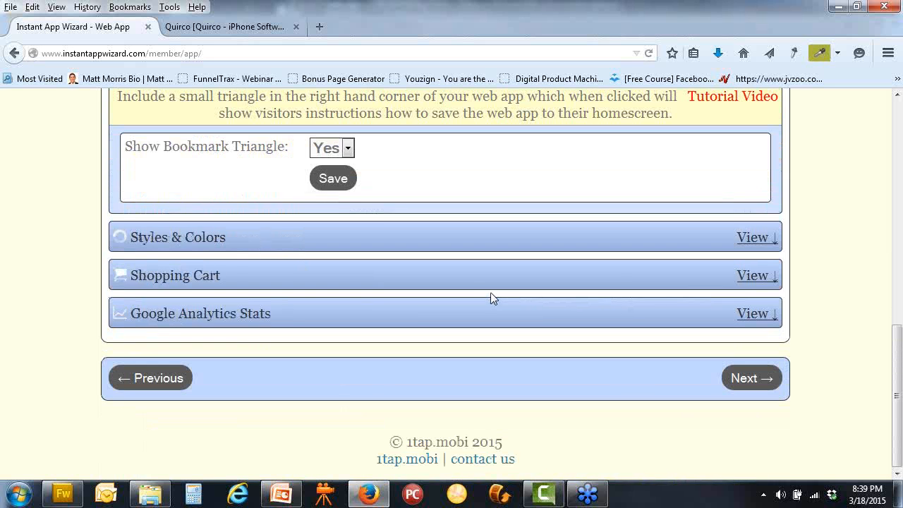
pyautogui.scroll(2, 423, 304)
pyautogui.click(368, 319)
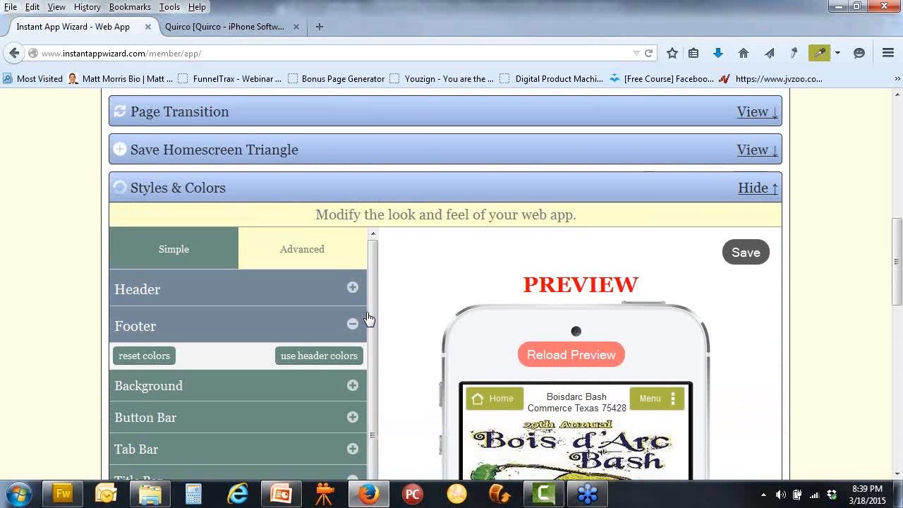
pyautogui.click(736, 254)
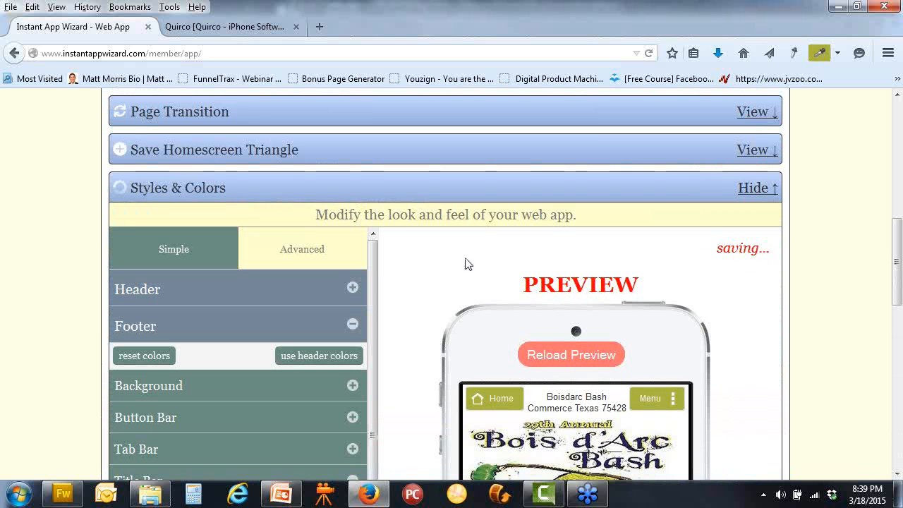
pyautogui.scroll(5, 459, 263)
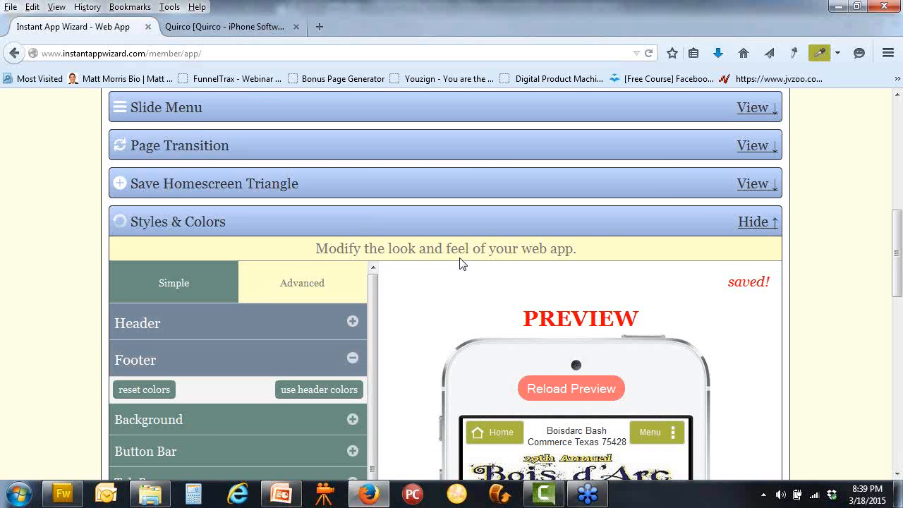
pyautogui.click(207, 203)
pyautogui.scroll(-1, 677, 319)
# Reload the phone preview, scroll the home screen, and view the Rate Us page
pyautogui.scroll(-3, 677, 318)
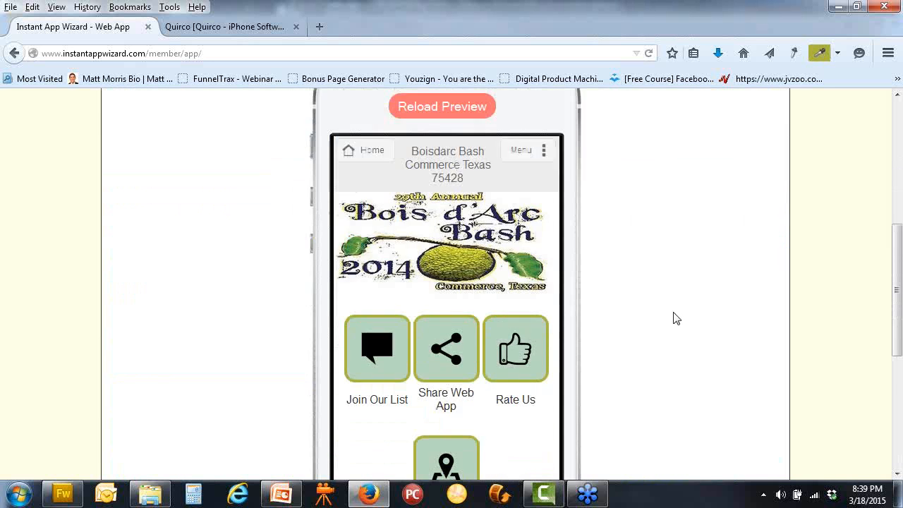
pyautogui.scroll(4, 634, 303)
pyautogui.click(474, 282)
pyautogui.scroll(-1, 644, 308)
pyautogui.scroll(-3, 648, 309)
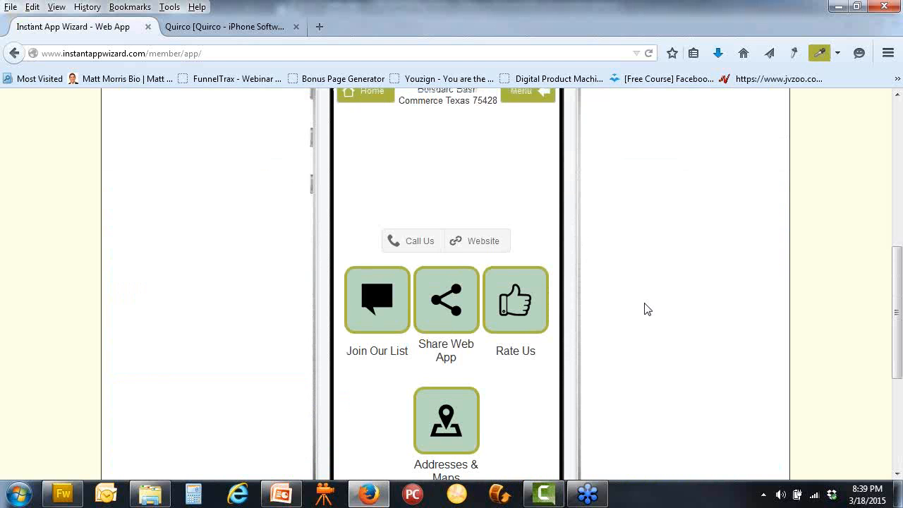
pyautogui.scroll(2, 648, 309)
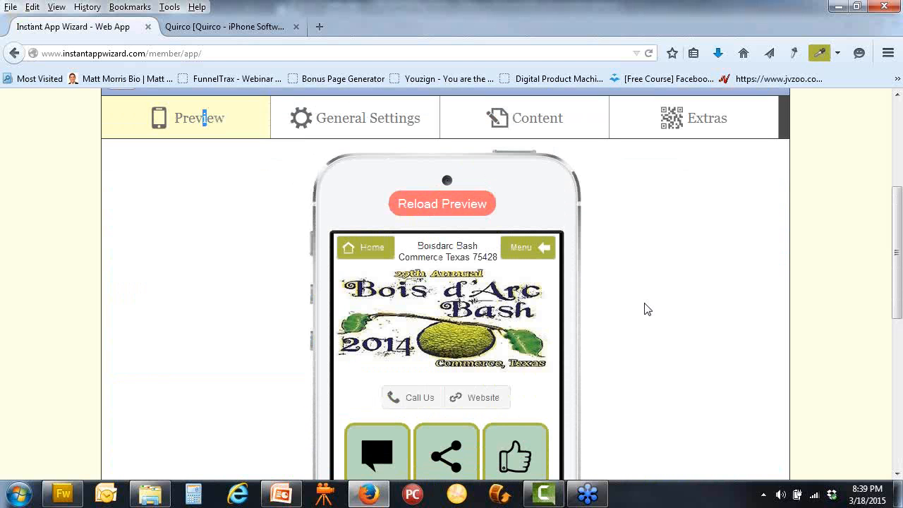
pyautogui.scroll(-1, 614, 258)
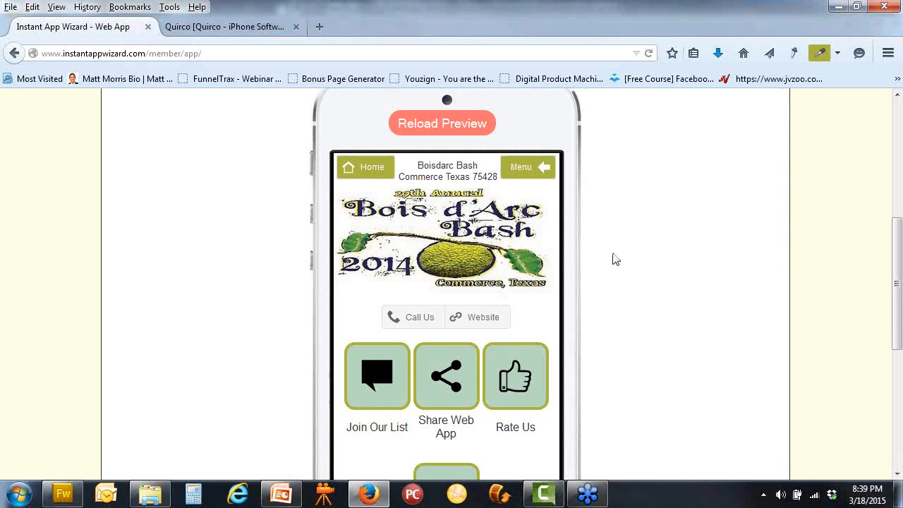
pyautogui.scroll(-1, 618, 218)
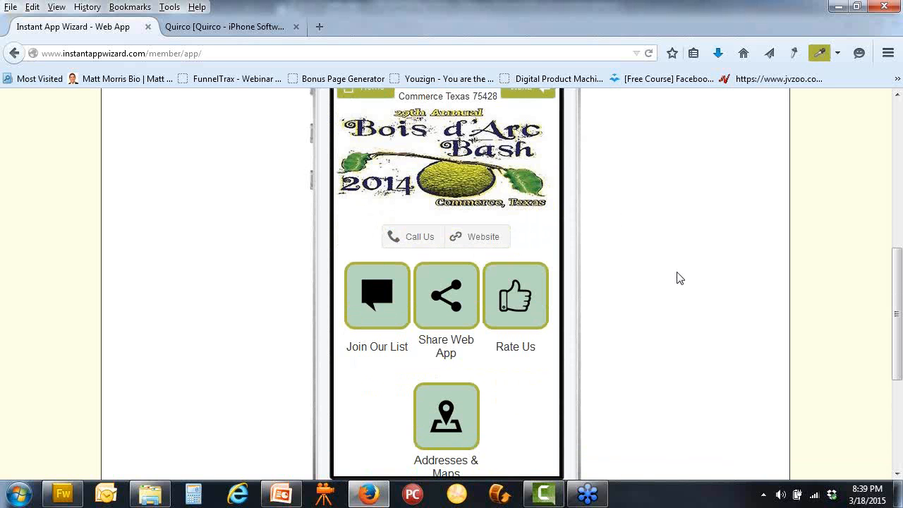
pyautogui.scroll(-1, 676, 278)
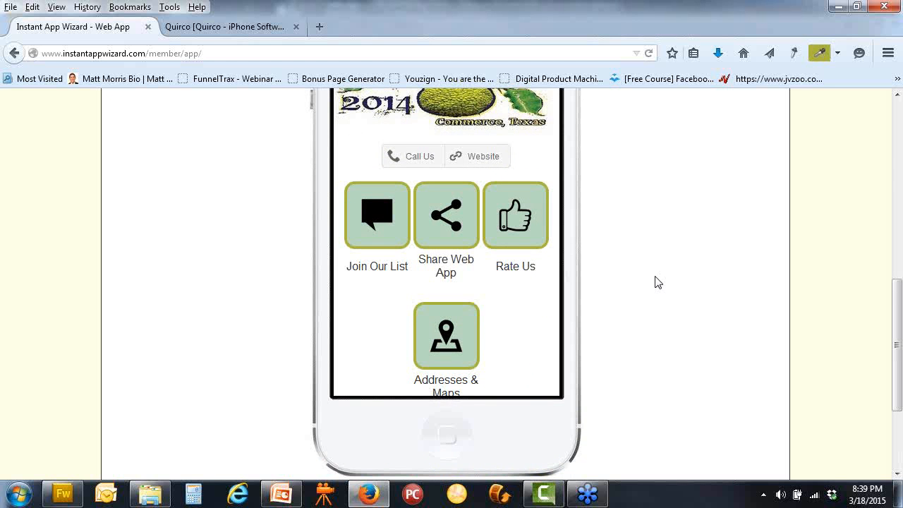
pyautogui.click(507, 240)
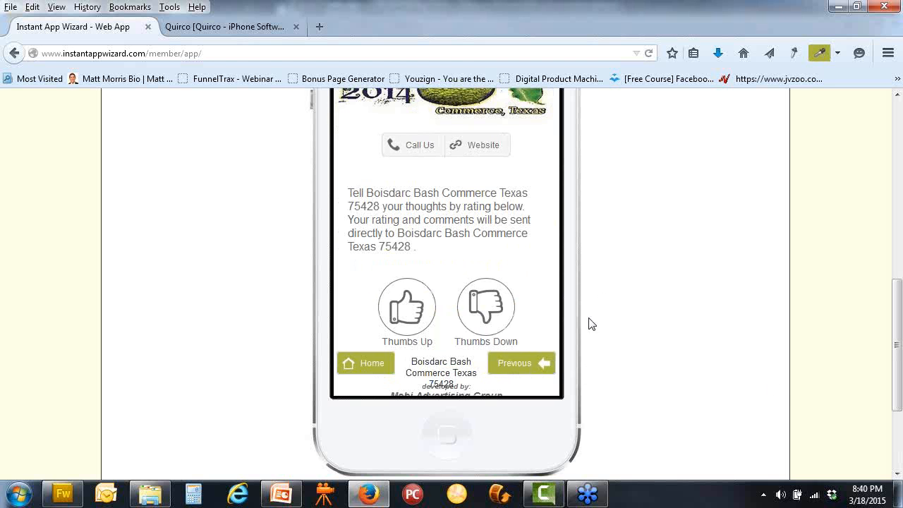
pyautogui.scroll(-2, 550, 370)
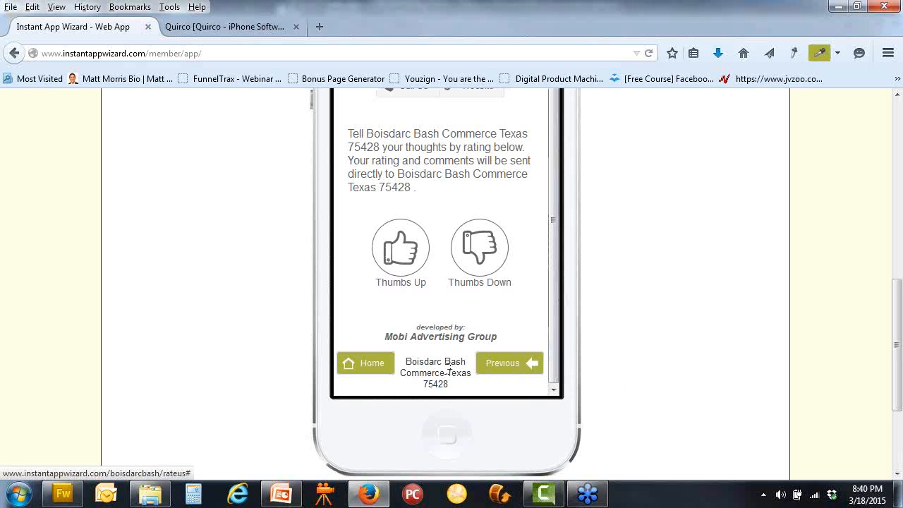
pyautogui.scroll(6, 670, 377)
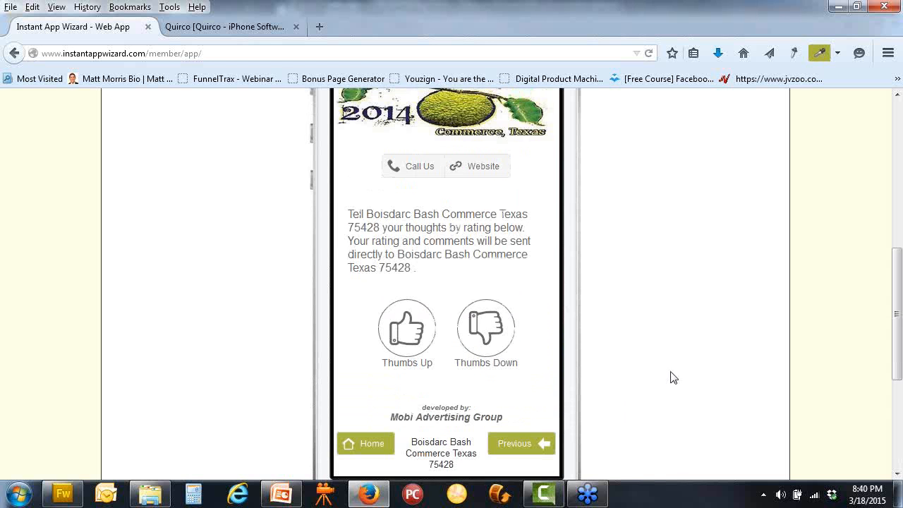
# Show the Header's Button Bar style settings with the Title Bar group collapsed
pyautogui.click(387, 130)
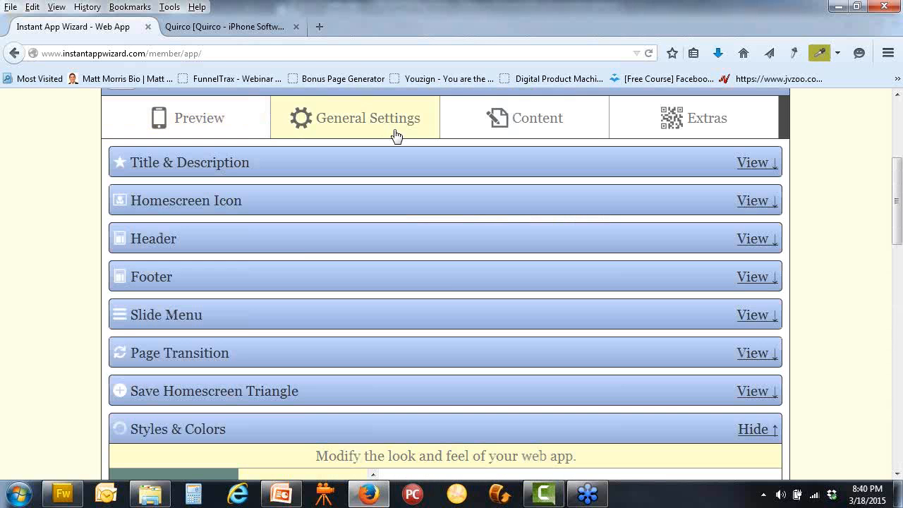
pyautogui.scroll(-6, 433, 276)
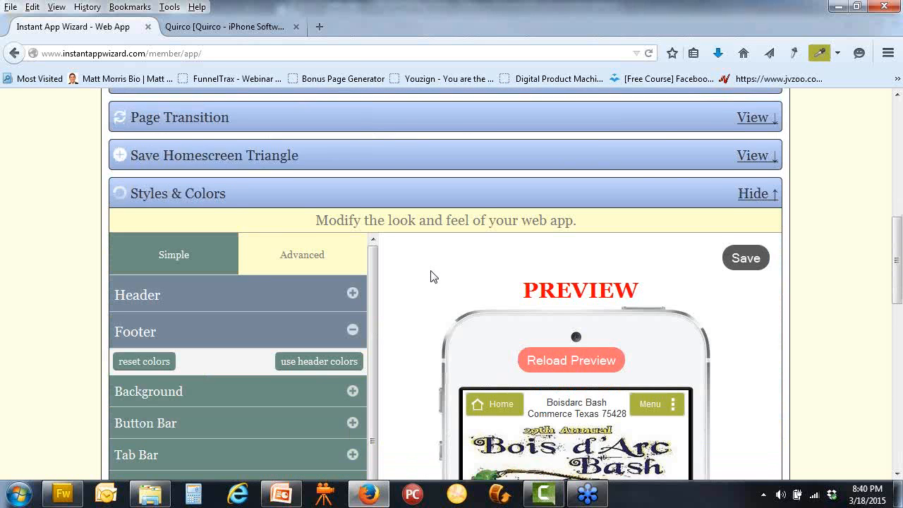
pyautogui.scroll(-2, 400, 246)
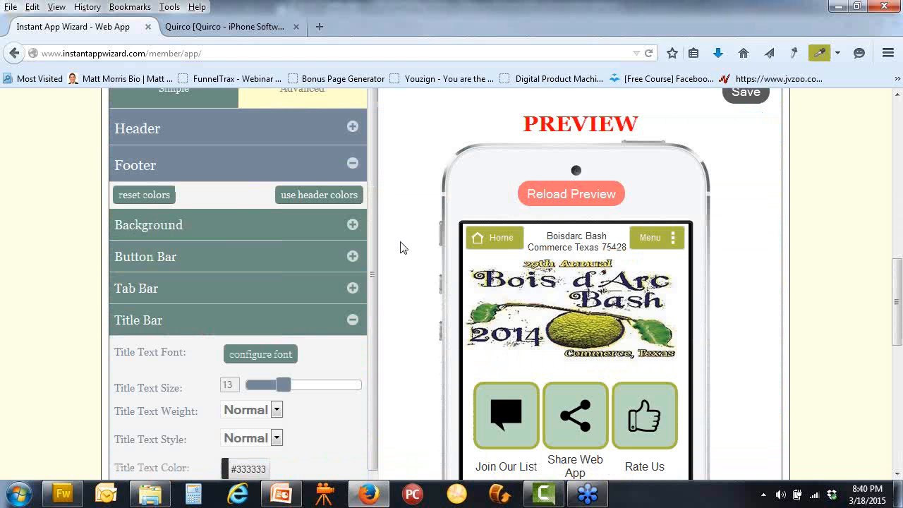
pyautogui.click(352, 129)
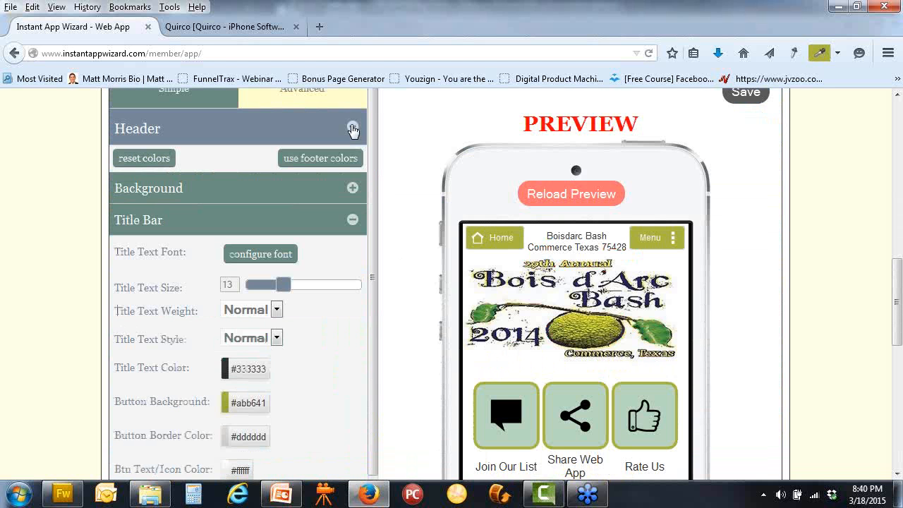
pyautogui.click(354, 220)
pyautogui.scroll(-1, 419, 244)
pyautogui.click(352, 202)
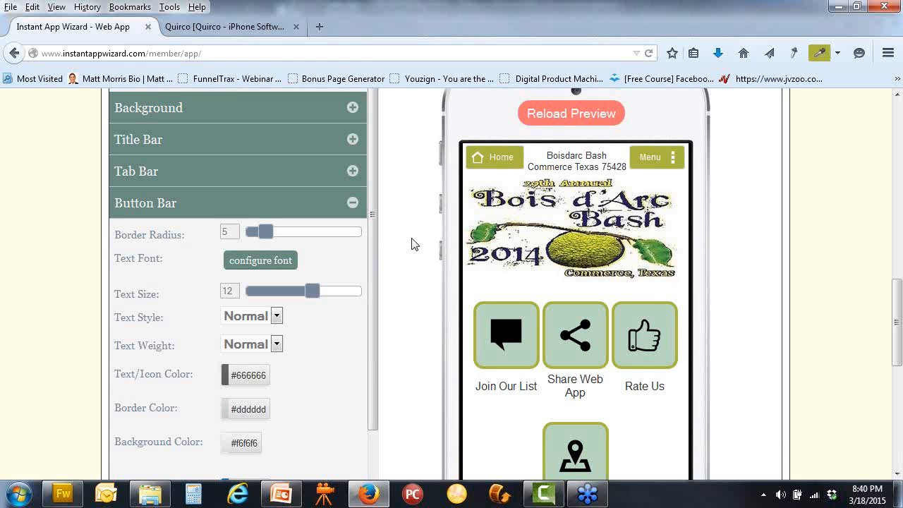
pyautogui.scroll(-1, 413, 244)
pyautogui.scroll(1, 413, 244)
pyautogui.scroll(1, 794, 247)
# Save the styles, reload the phone preview, and open the Button Bar background colour chooser
pyautogui.click(745, 95)
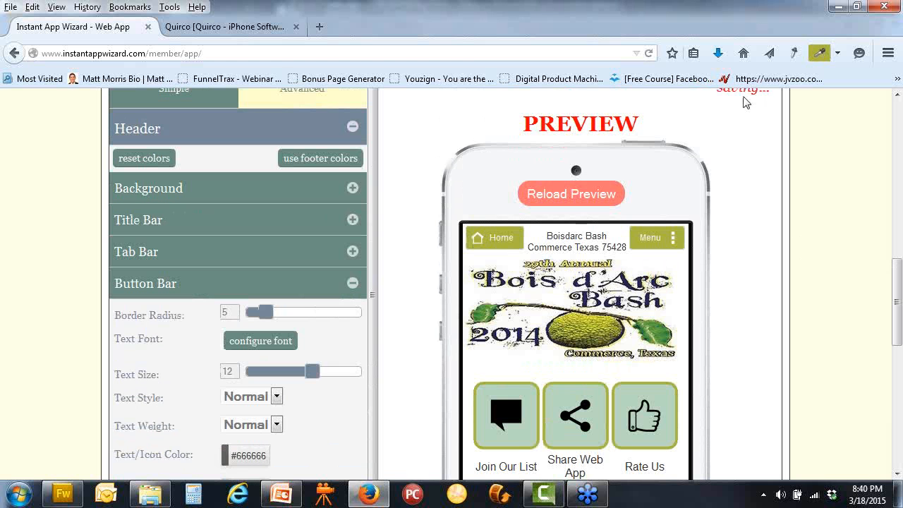
pyautogui.click(581, 195)
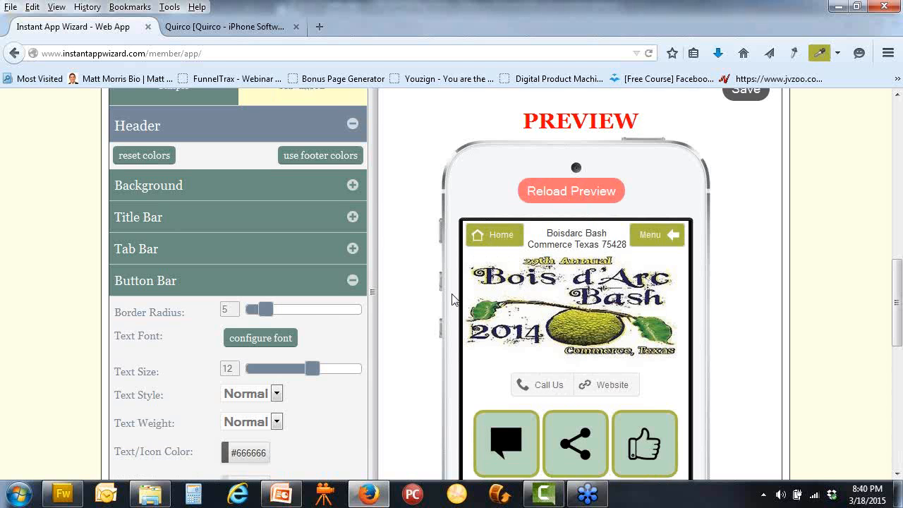
pyautogui.scroll(-2, 453, 302)
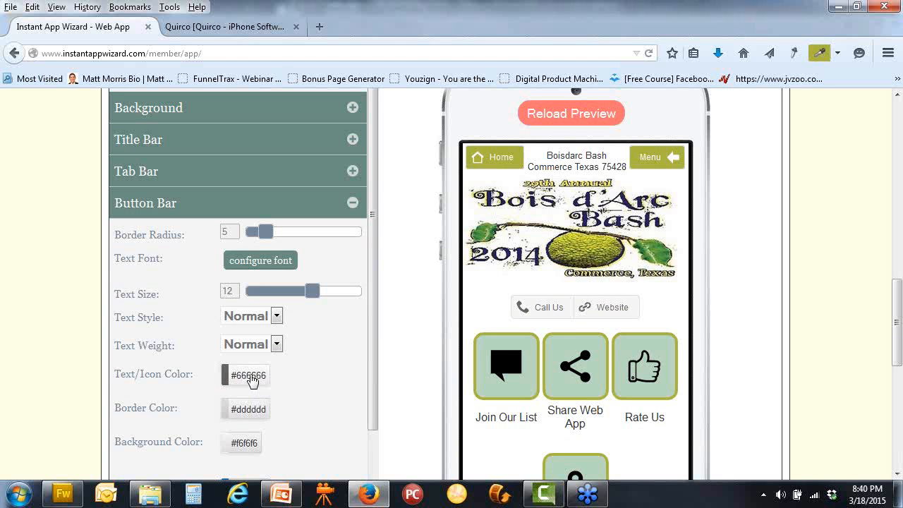
pyautogui.click(244, 442)
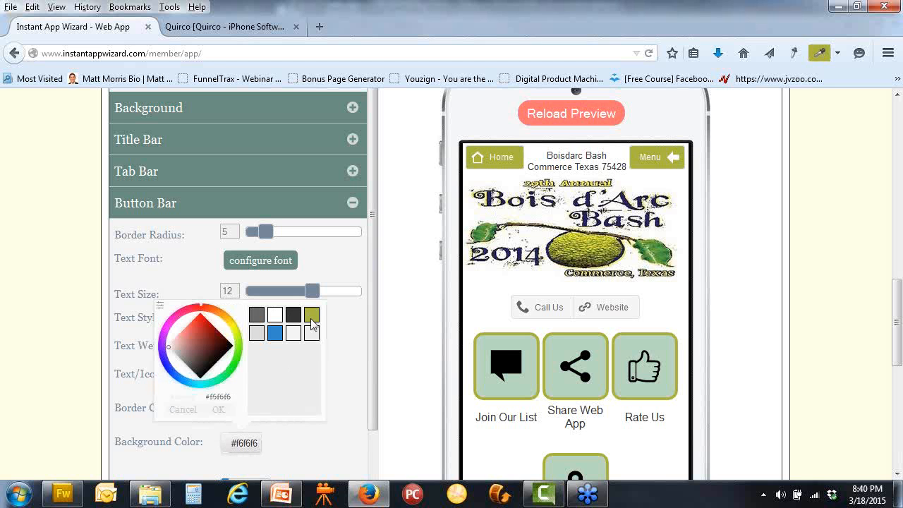
# Pick the olive #abb641 swatch for the Button Bar background and close the picker
pyautogui.click(311, 318)
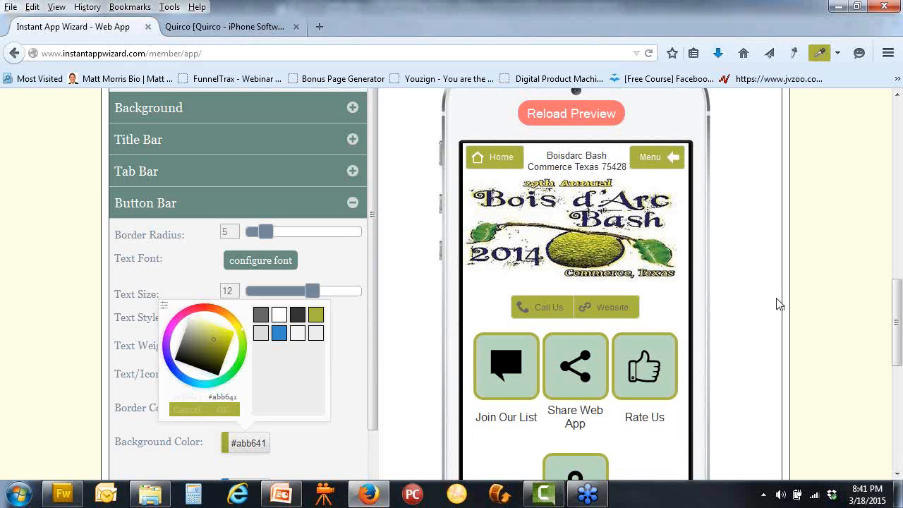
pyautogui.scroll(-2, 407, 301)
pyautogui.click(408, 301)
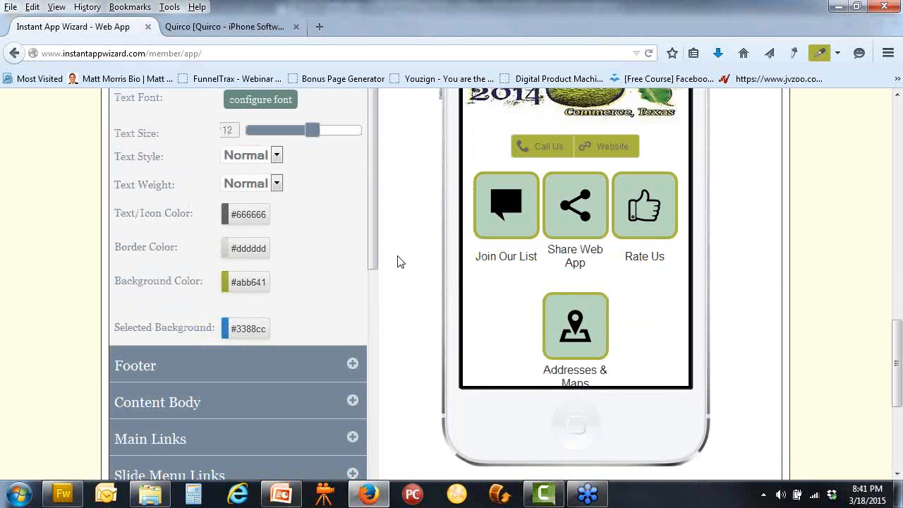
# Set the Button Bar text and icon colour to white #ffffff
pyautogui.scroll(2, 397, 255)
pyautogui.scroll(-2, 397, 267)
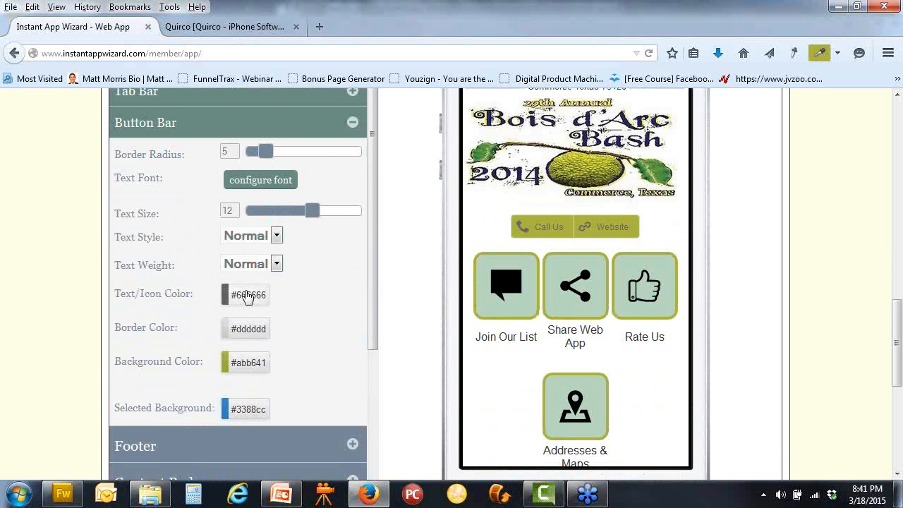
pyautogui.click(247, 296)
pyautogui.click(280, 170)
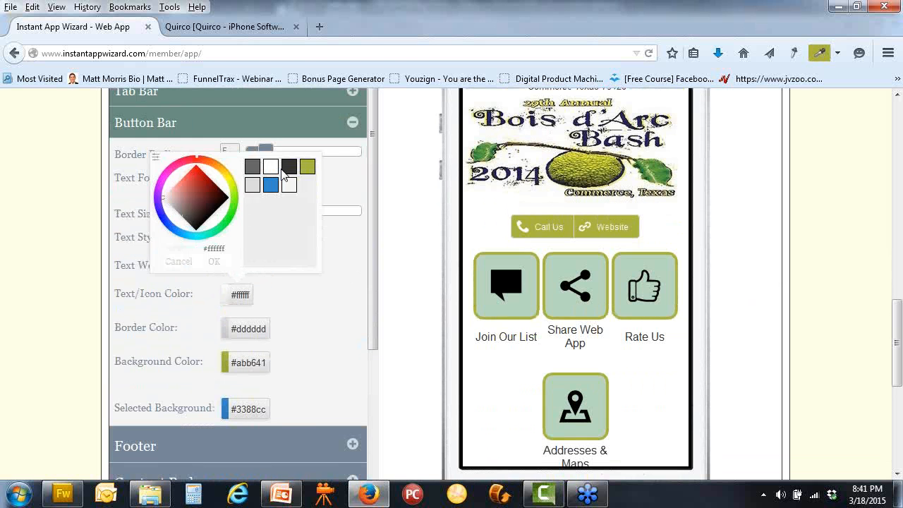
pyautogui.click(402, 271)
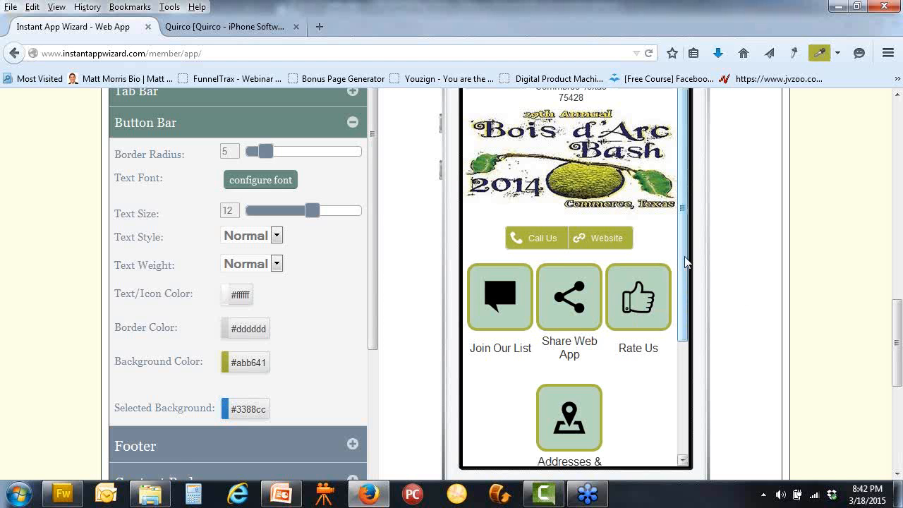
# Copy the Facebook link address from the phone preview
pyautogui.moveTo(685, 261); pyautogui.dragTo(697, 338)
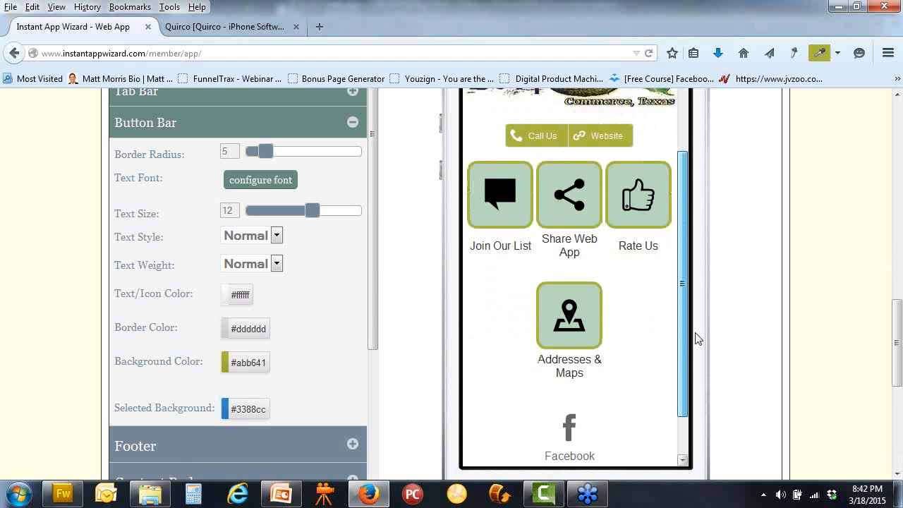
pyautogui.scroll(-3, 752, 322)
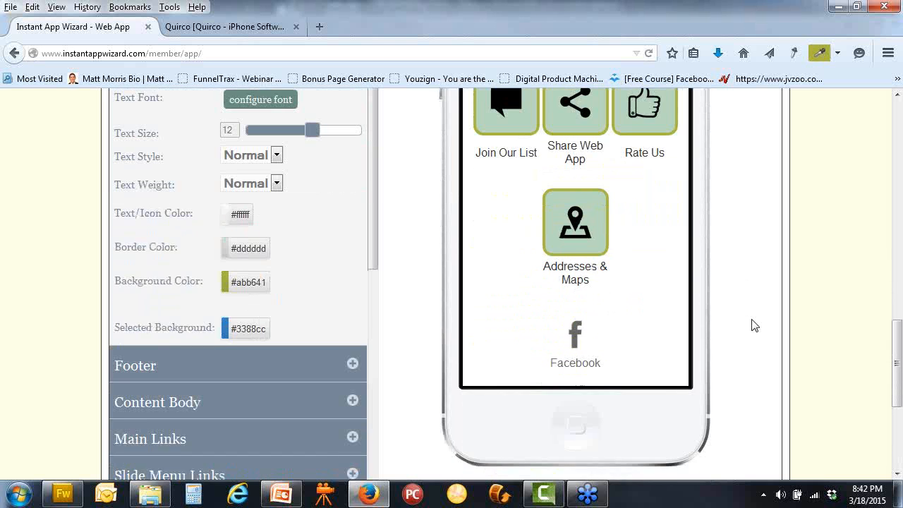
pyautogui.scroll(15, 751, 322)
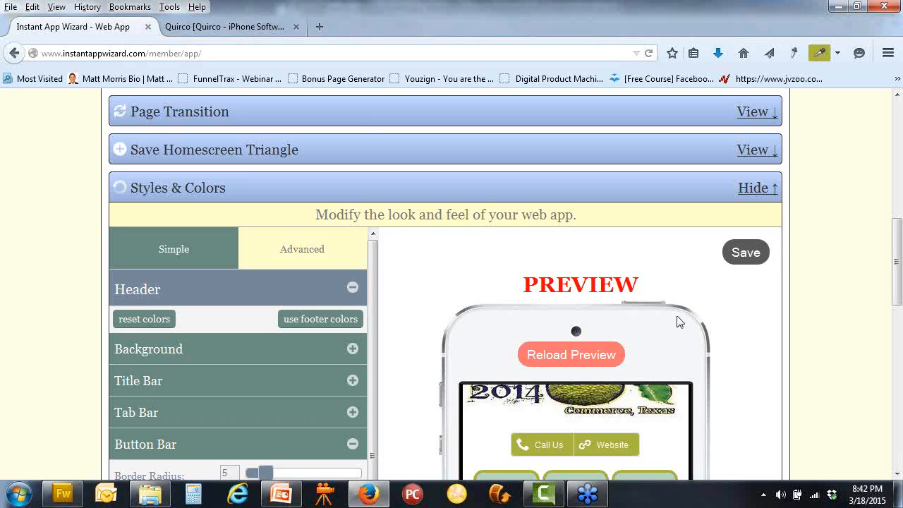
pyautogui.scroll(-10, 757, 342)
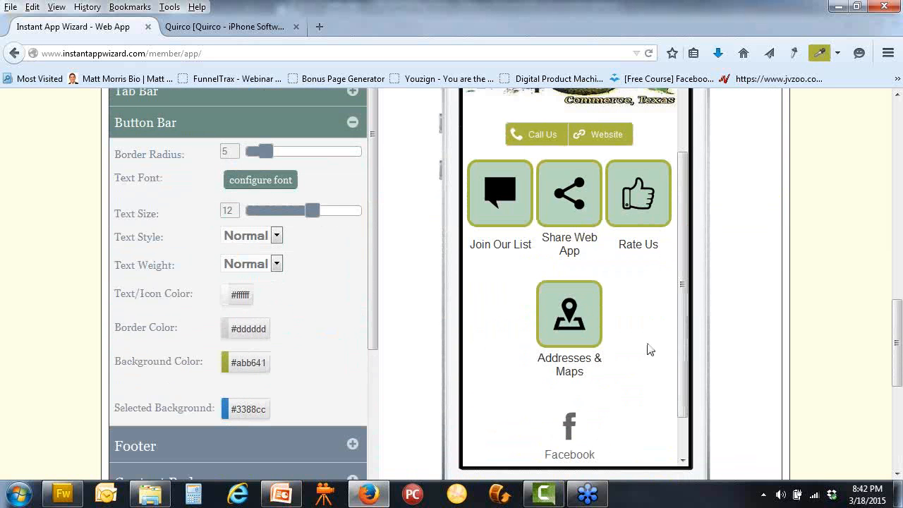
pyautogui.rightClick(569, 426)
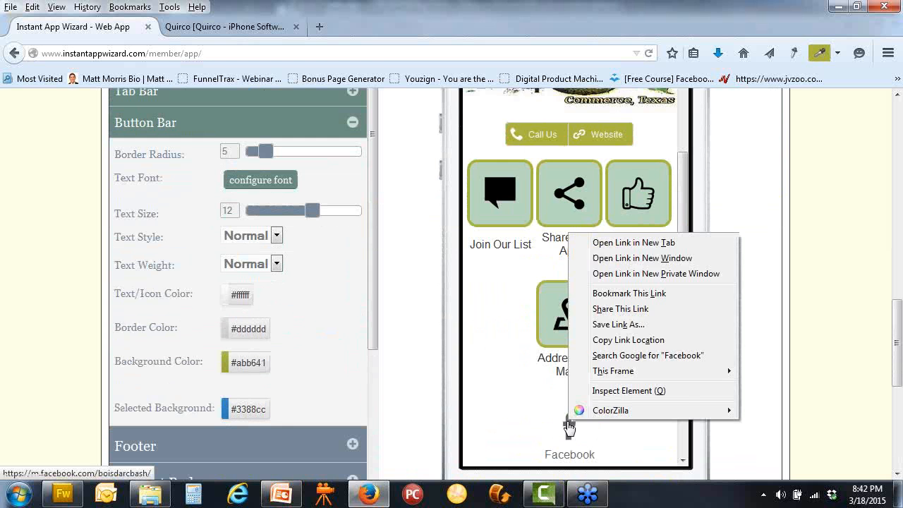
pyautogui.click(656, 341)
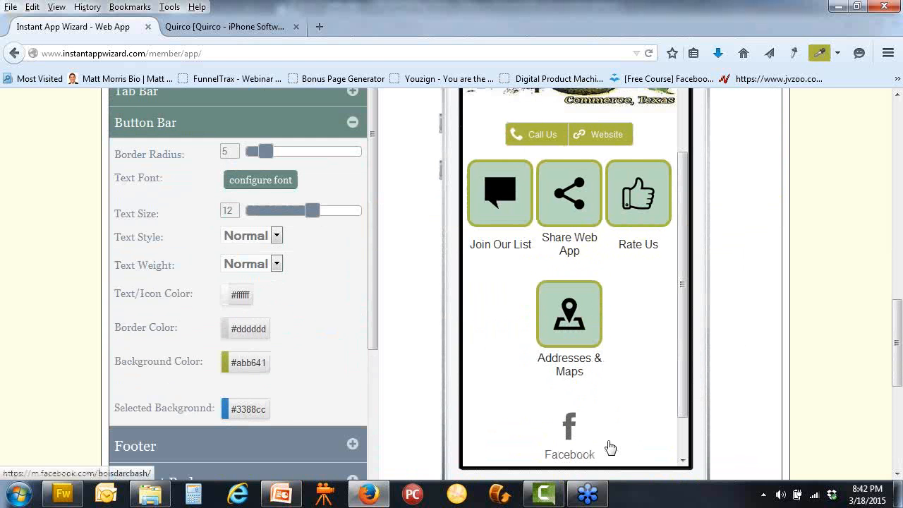
pyautogui.scroll(5, 773, 369)
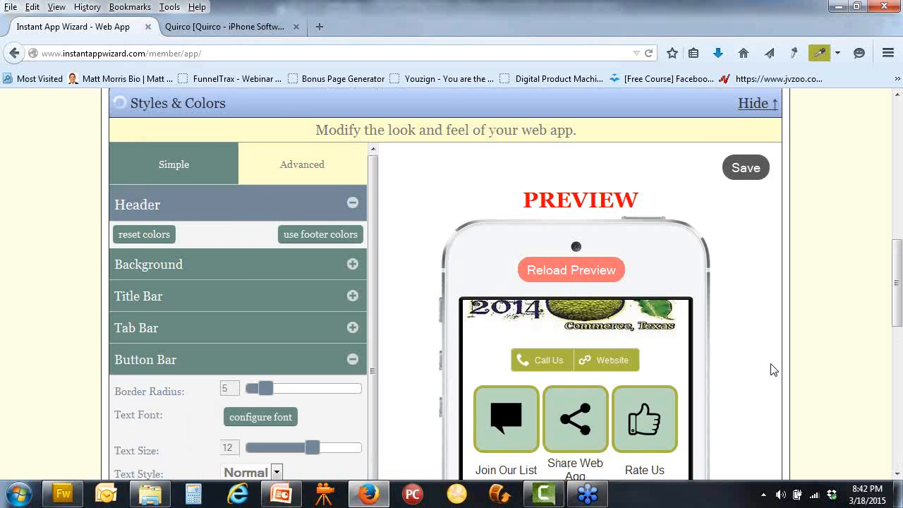
pyautogui.scroll(2, 693, 212)
pyautogui.scroll(2, 693, 211)
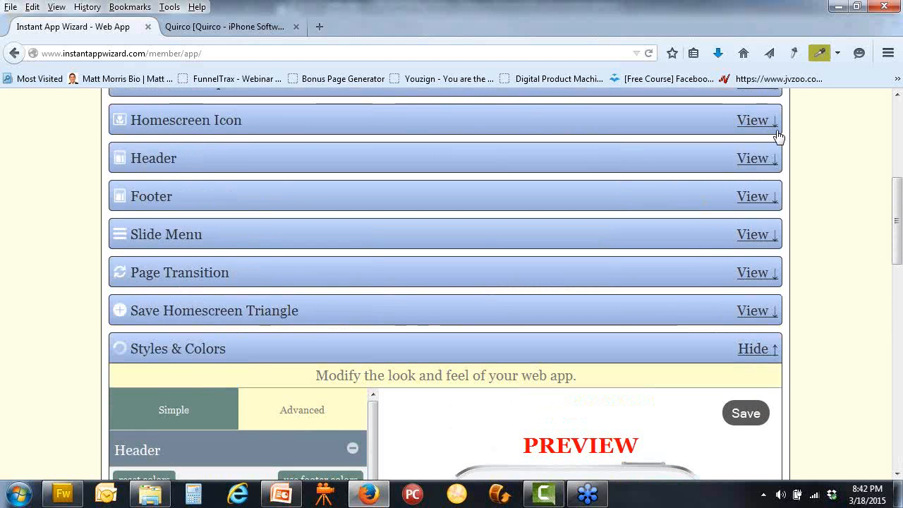
pyautogui.scroll(2, 693, 229)
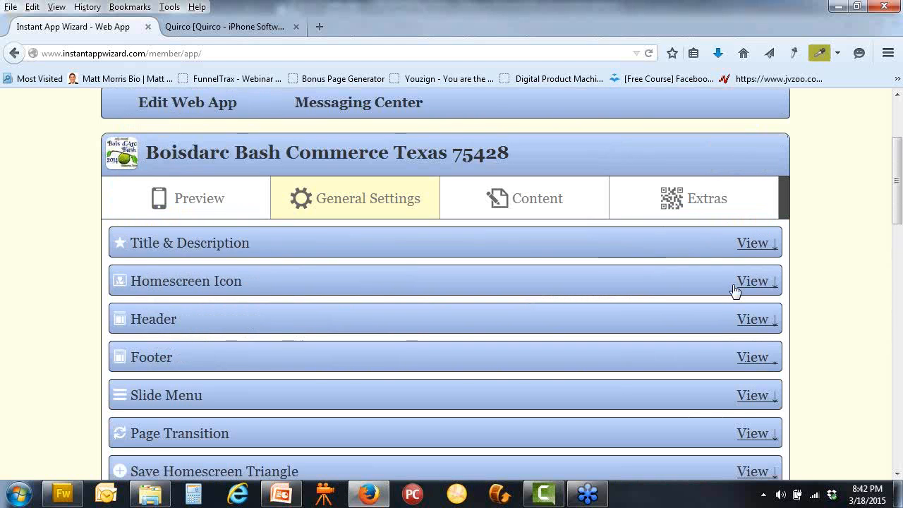
# Set Social Media Links' Show On Home Page to No in the home page content, and save
pyautogui.click(749, 242)
pyautogui.click(497, 197)
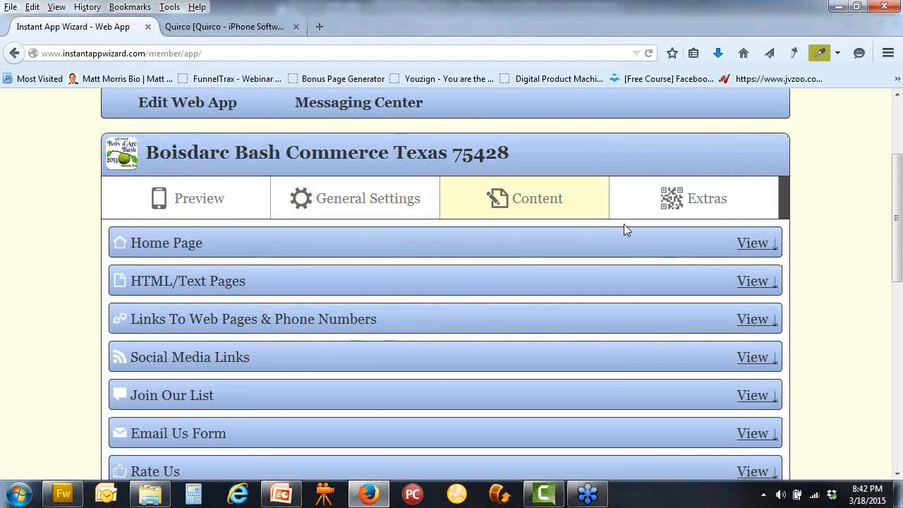
pyautogui.click(755, 244)
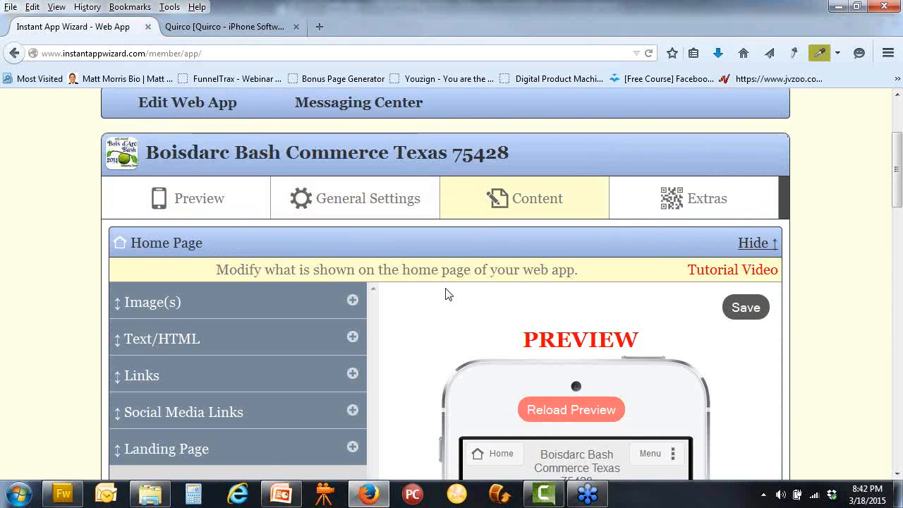
pyautogui.scroll(-3, 446, 295)
pyautogui.click(352, 251)
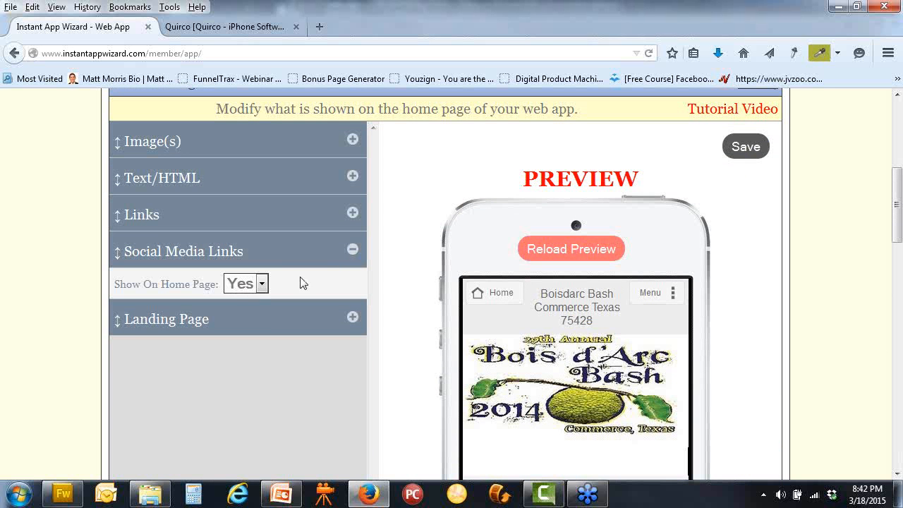
pyautogui.click(261, 284)
pyautogui.click(249, 321)
pyautogui.click(744, 146)
pyautogui.scroll(1, 437, 177)
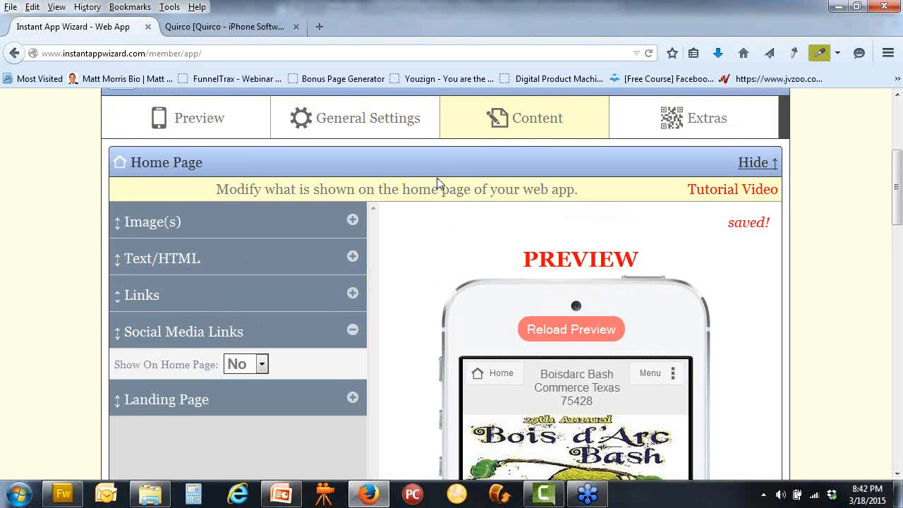
pyautogui.scroll(-2, 437, 177)
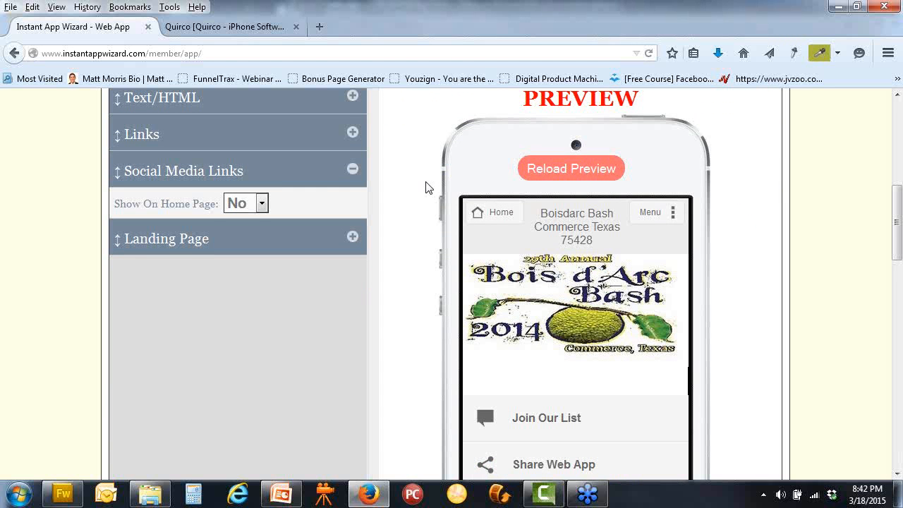
pyautogui.scroll(-6, 425, 187)
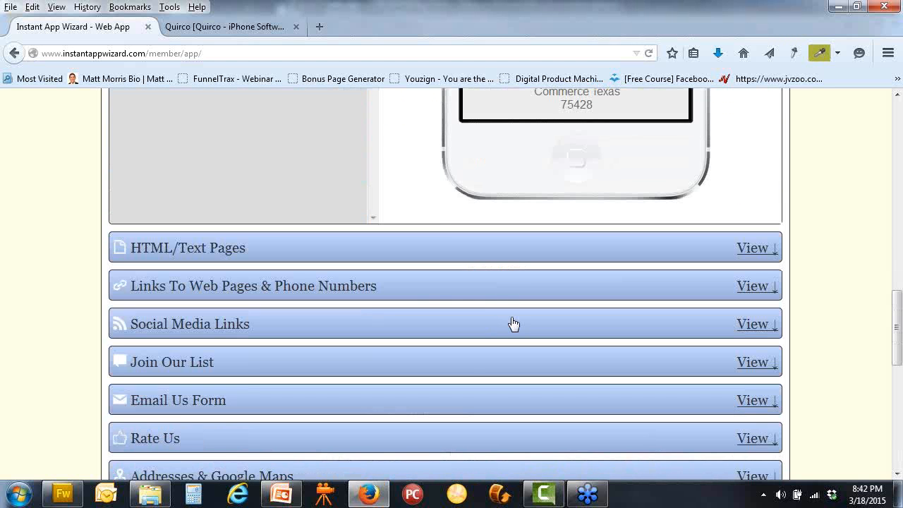
pyautogui.click(437, 291)
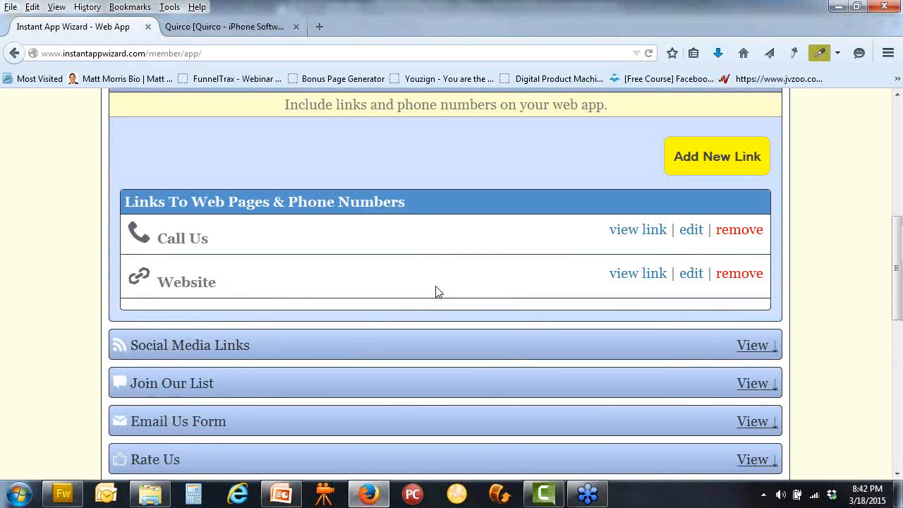
pyautogui.click(711, 155)
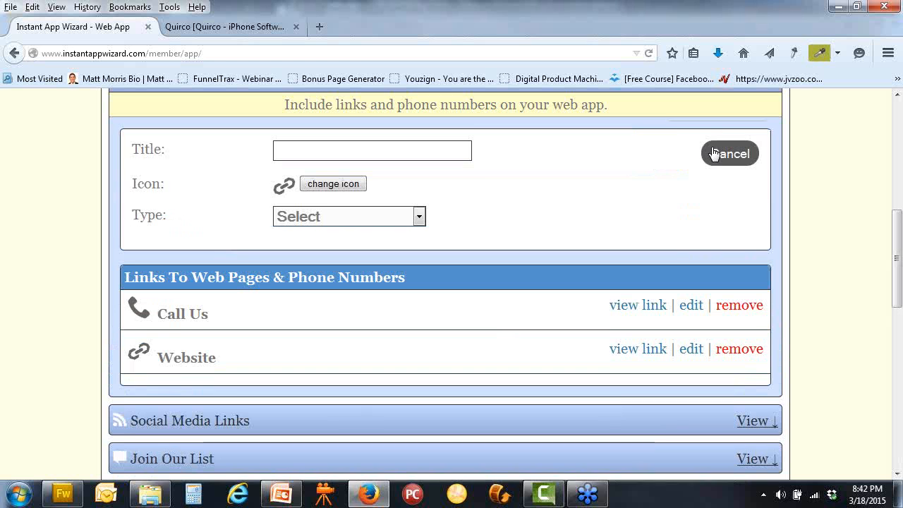
pyautogui.click(419, 213)
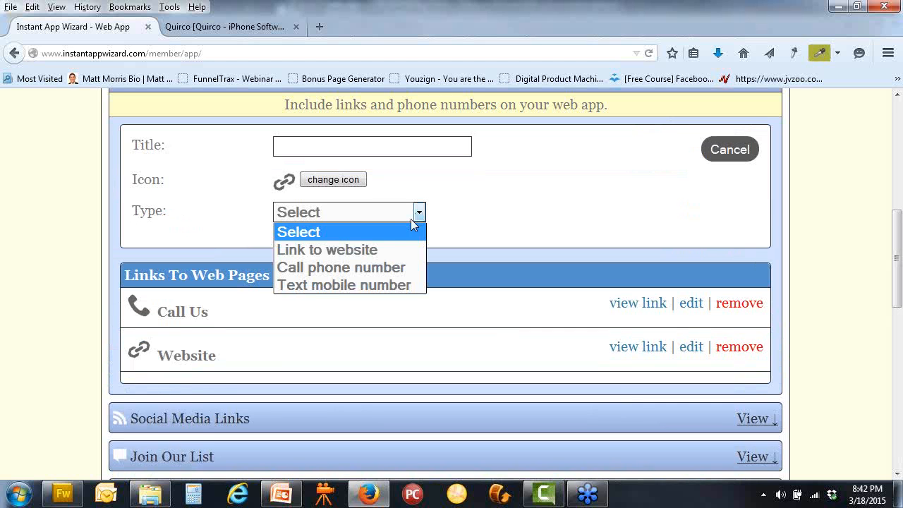
pyautogui.click(374, 250)
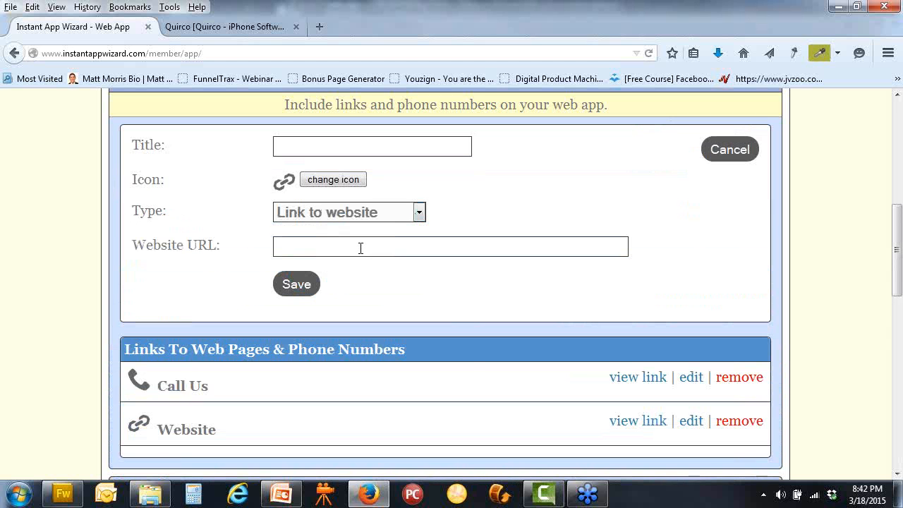
pyautogui.rightClick(361, 248)
pyautogui.click(397, 310)
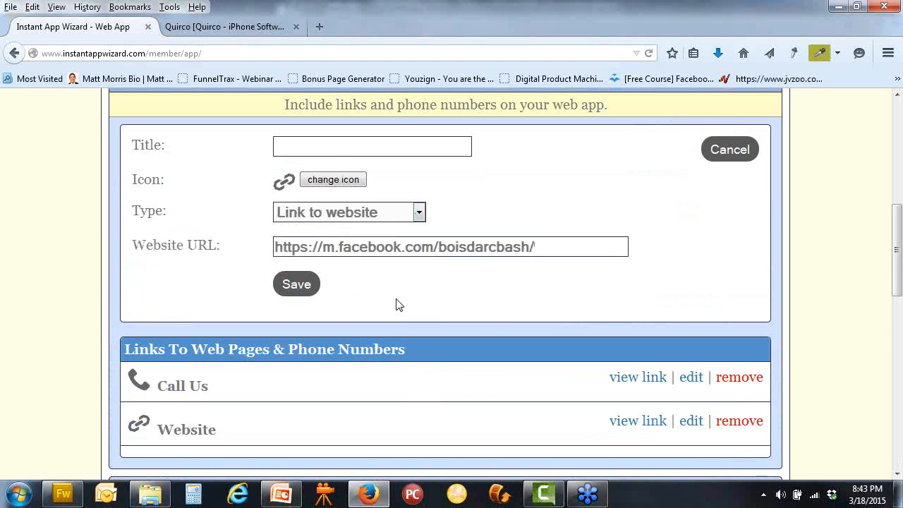
# Title the link 'FaceBook', give it the Facebook33 icon, and save it
pyautogui.click(330, 147)
pyautogui.write('FaceBook')
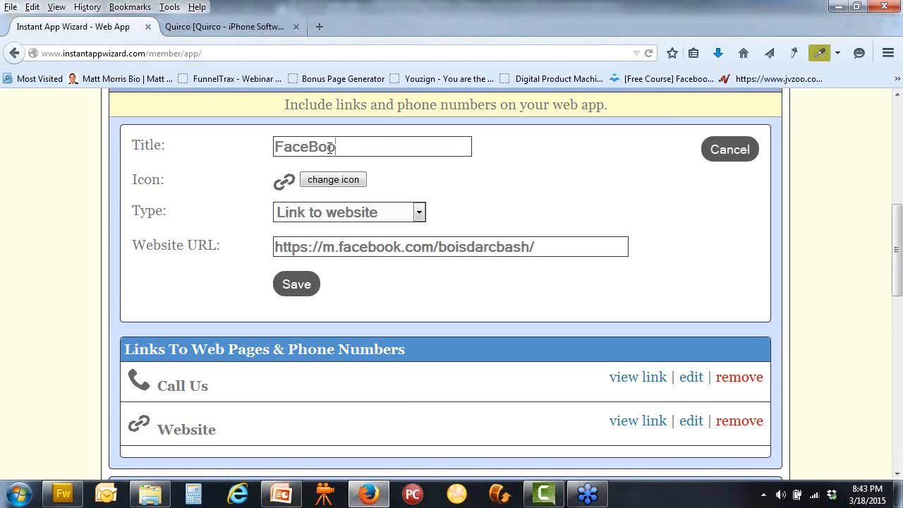
pyautogui.click(346, 183)
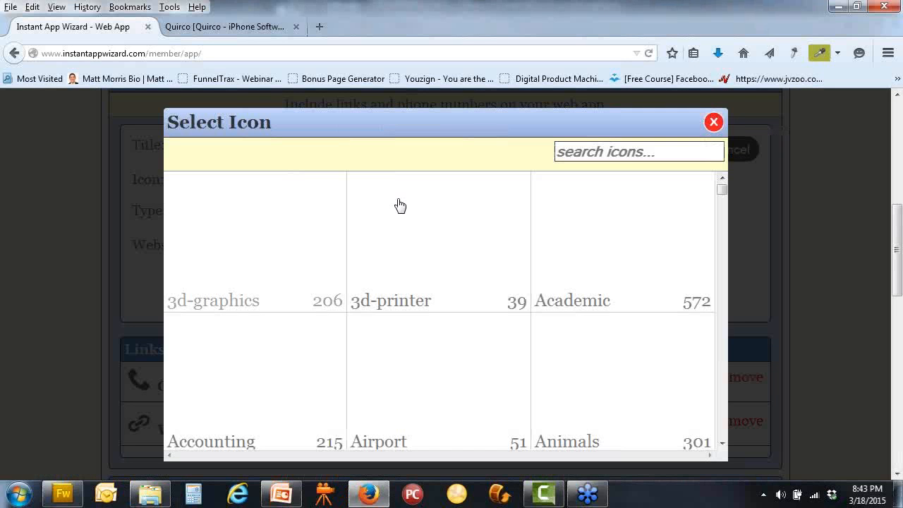
pyautogui.click(629, 152)
pyautogui.write('f')
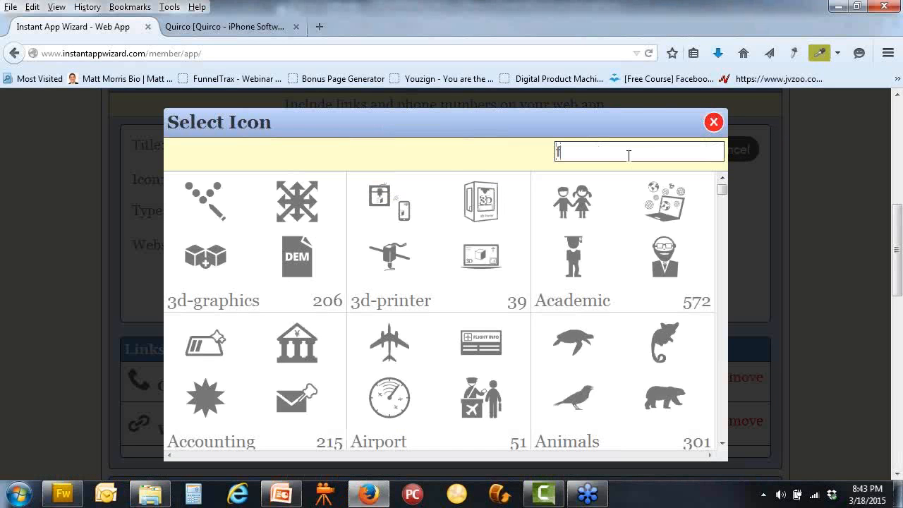
pyautogui.write('acebook')
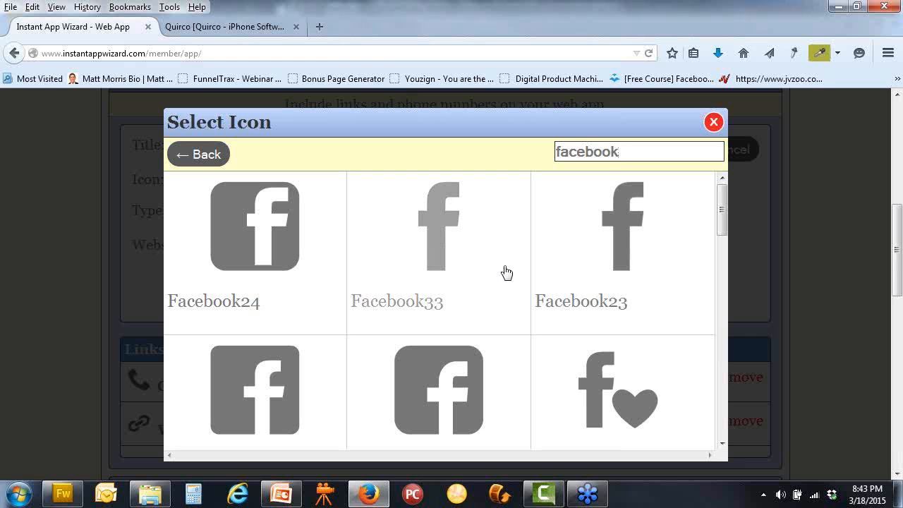
pyautogui.click(429, 256)
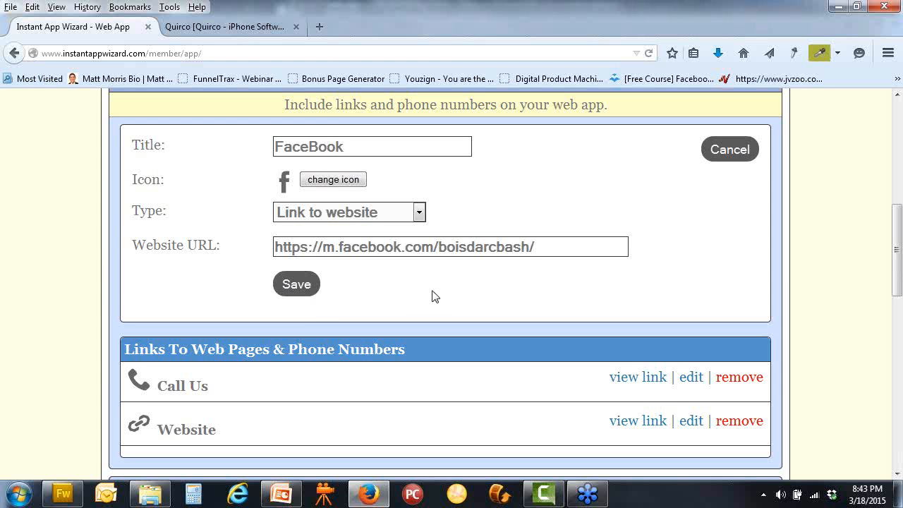
pyautogui.click(297, 285)
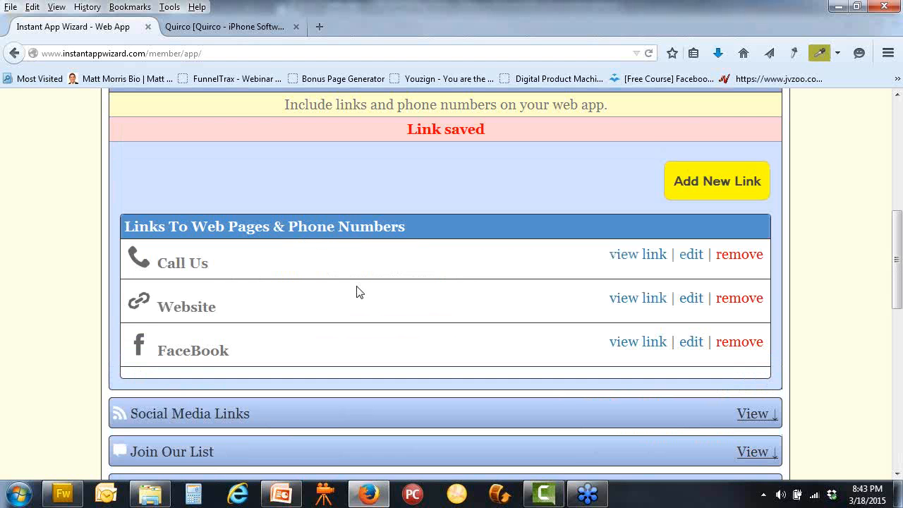
pyautogui.scroll(5, 397, 294)
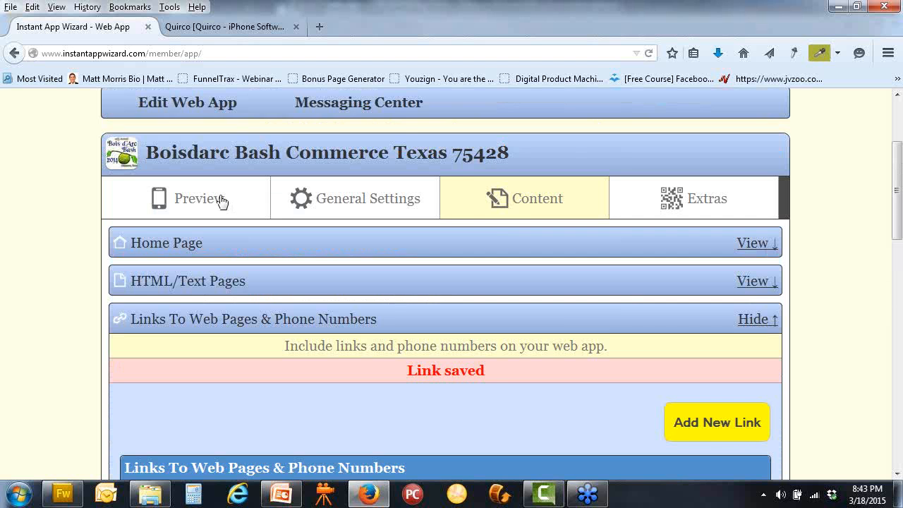
# Reload the phone preview to check the new FaceBook button, then minimize Firefox
pyautogui.click(222, 199)
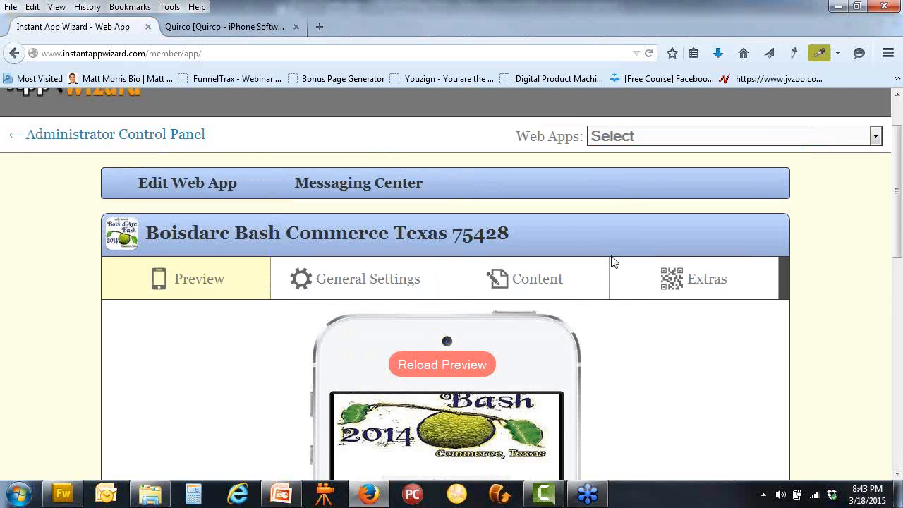
pyautogui.click(461, 288)
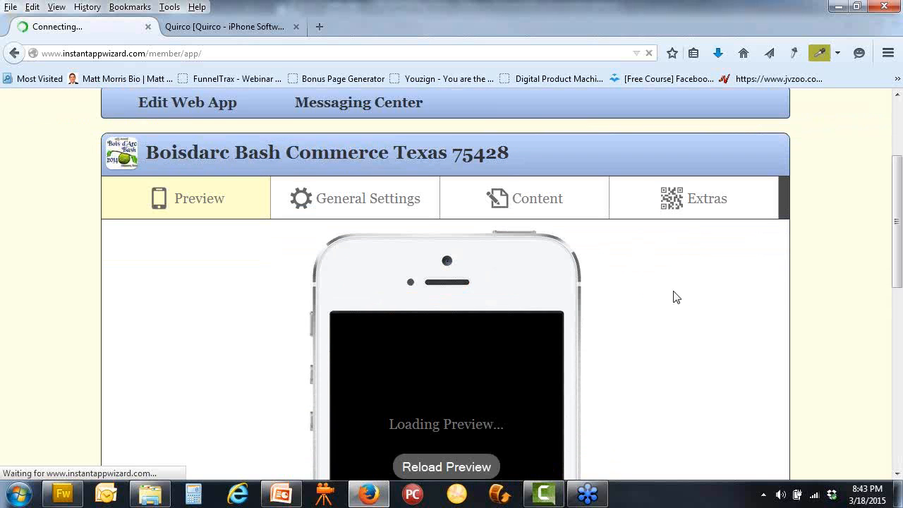
pyautogui.scroll(-2, 673, 297)
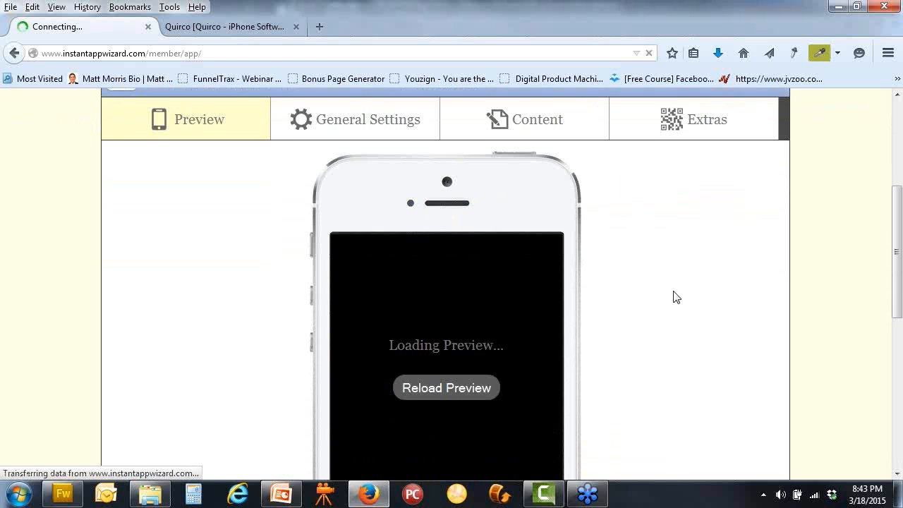
pyautogui.scroll(-5, 658, 294)
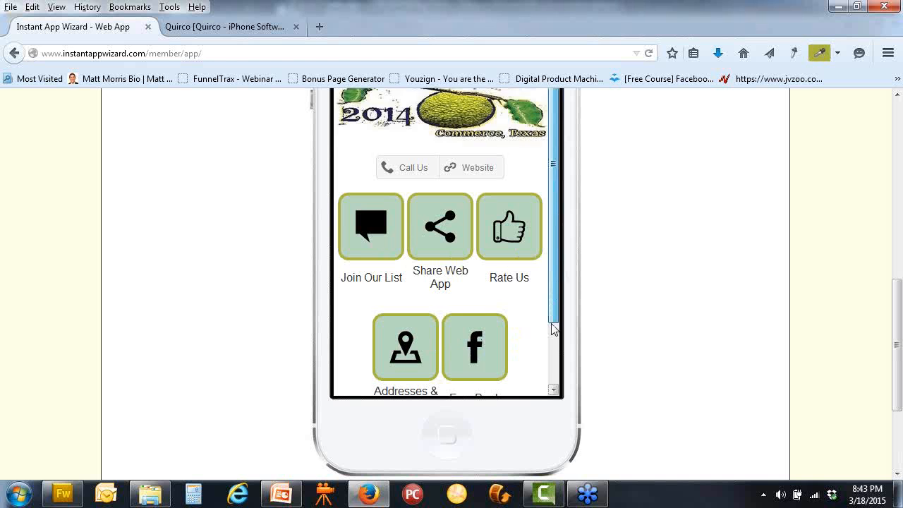
pyautogui.scroll(-2, 455, 356)
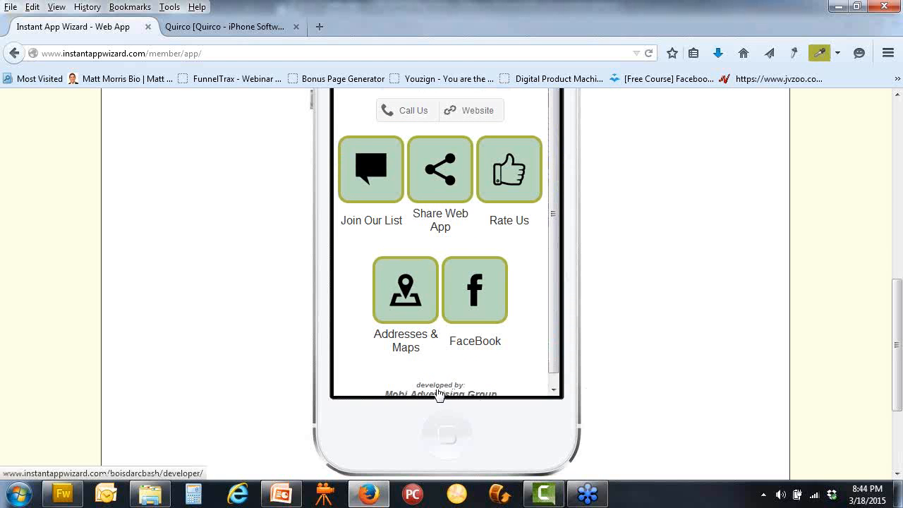
pyautogui.scroll(-2, 635, 398)
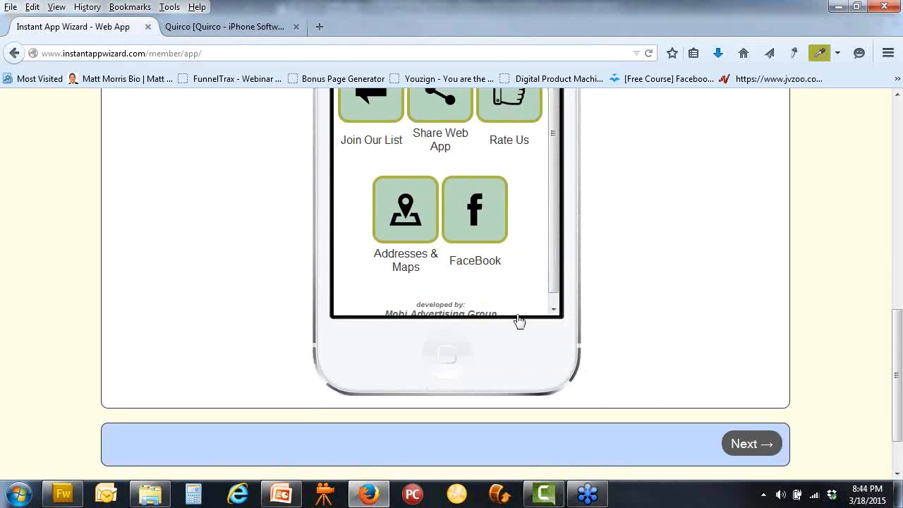
pyautogui.scroll(5, 633, 314)
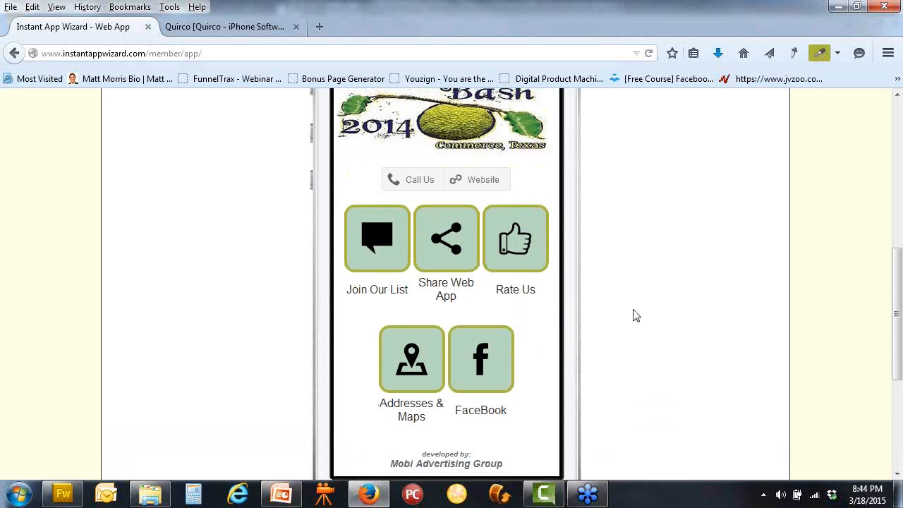
pyautogui.moveTo(557, 333); pyautogui.dragTo(554, 275)
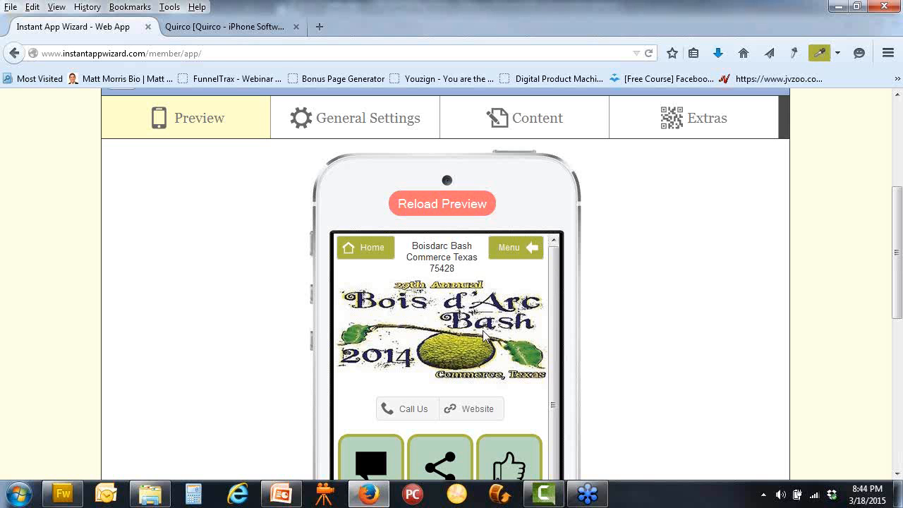
pyautogui.scroll(4, 822, 96)
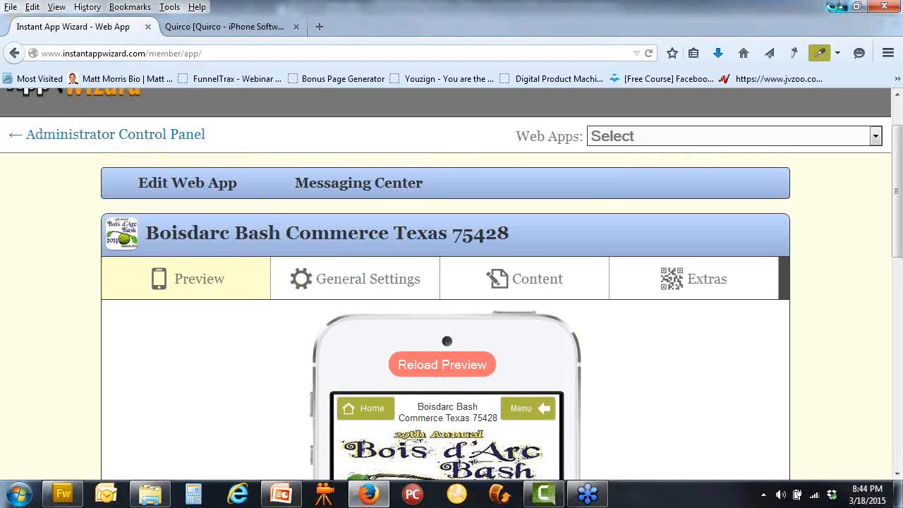
pyautogui.click(838, 7)
# Minimize PowerPoint and Explorer, look over the Boisdarc Bash logo files, then return to Firefox
pyautogui.click(836, 7)
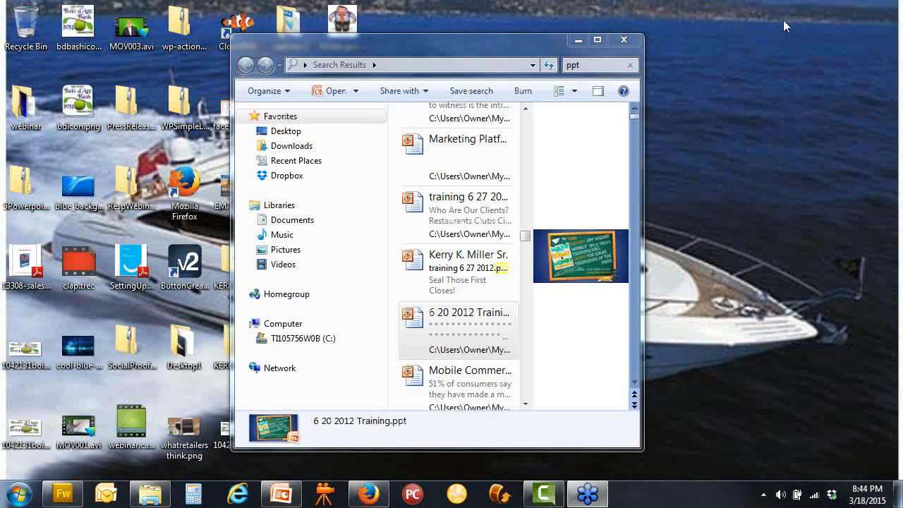
pyautogui.click(579, 41)
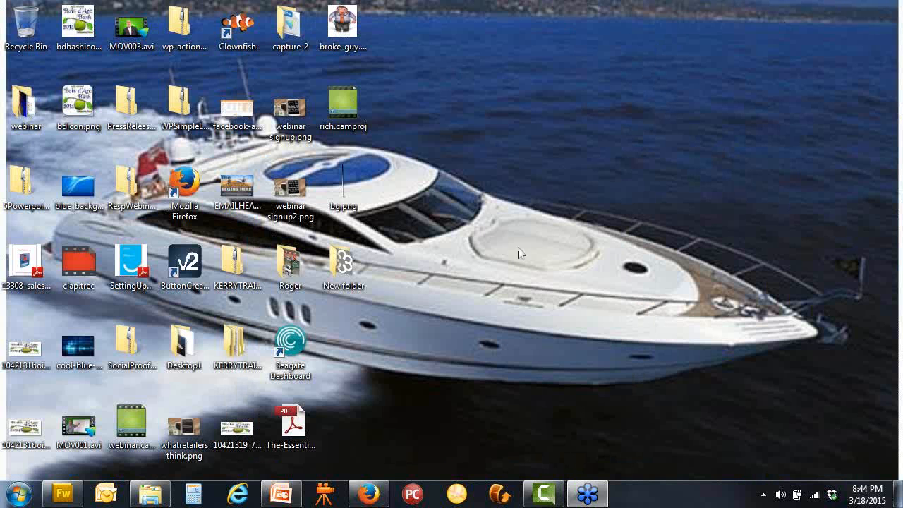
pyautogui.click(33, 428)
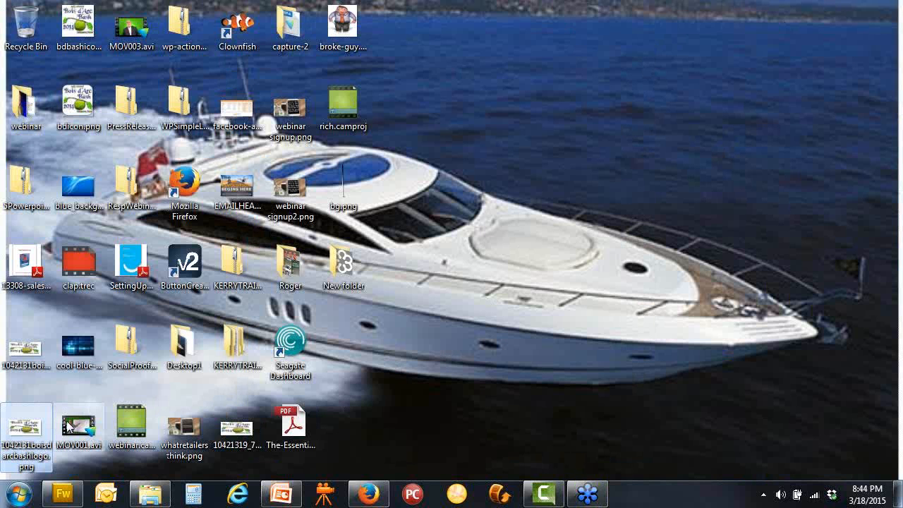
pyautogui.click(41, 355)
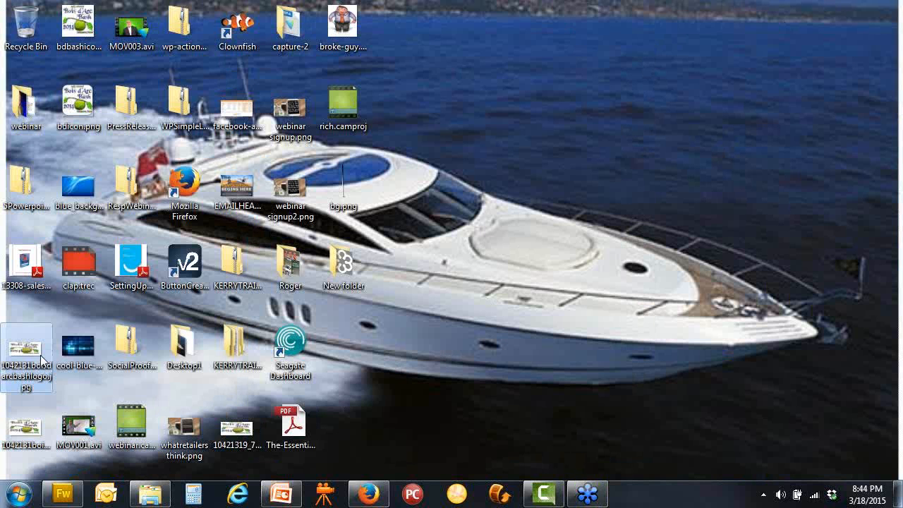
pyautogui.click(238, 429)
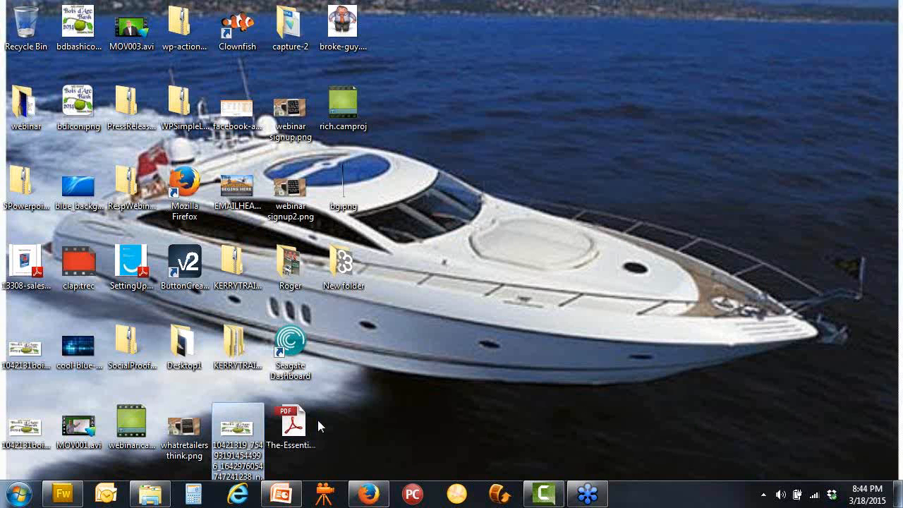
pyautogui.click(368, 497)
# Save the Header image settings with Link To Page left at N/A, then view Content
pyautogui.scroll(-3, 650, 393)
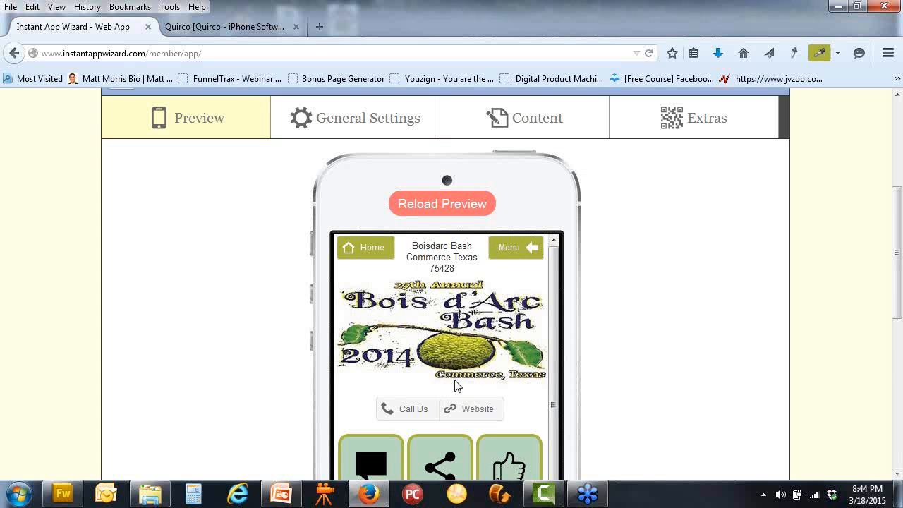
pyautogui.click(393, 132)
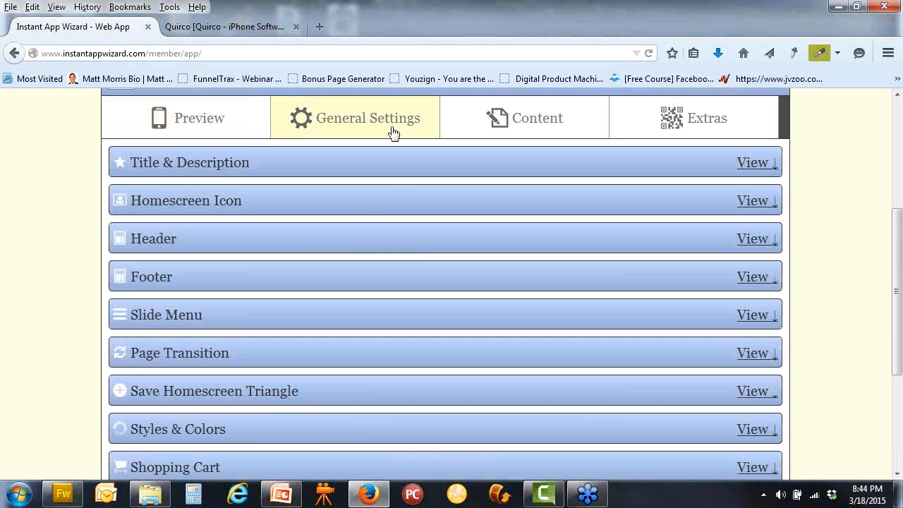
pyautogui.click(298, 244)
pyautogui.click(348, 297)
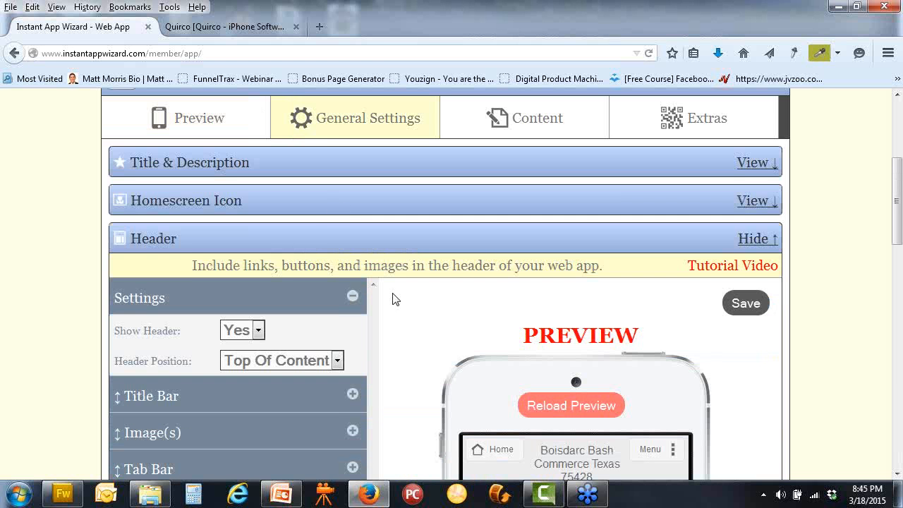
pyautogui.scroll(-4, 416, 304)
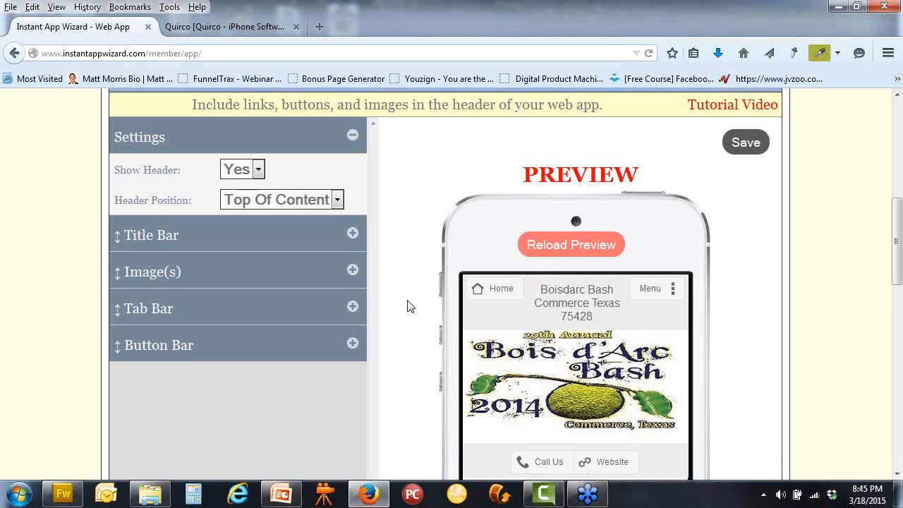
pyautogui.click(351, 270)
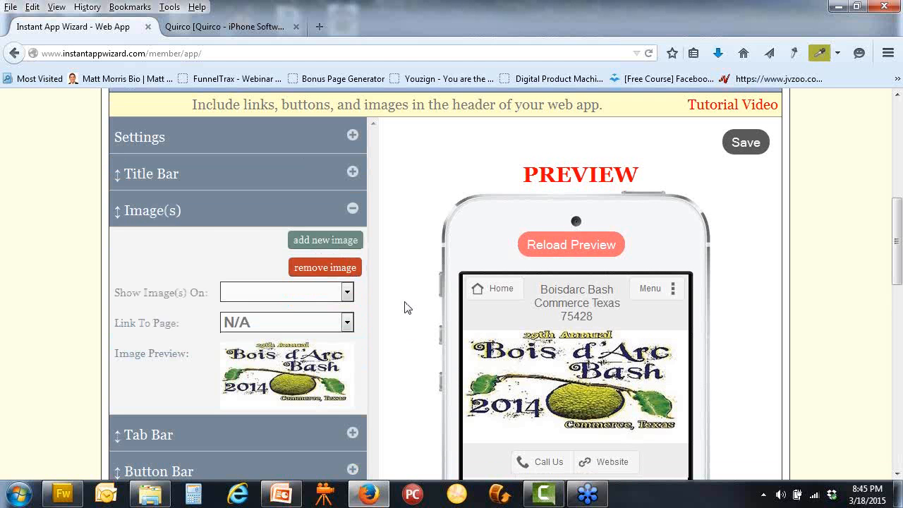
pyautogui.click(348, 323)
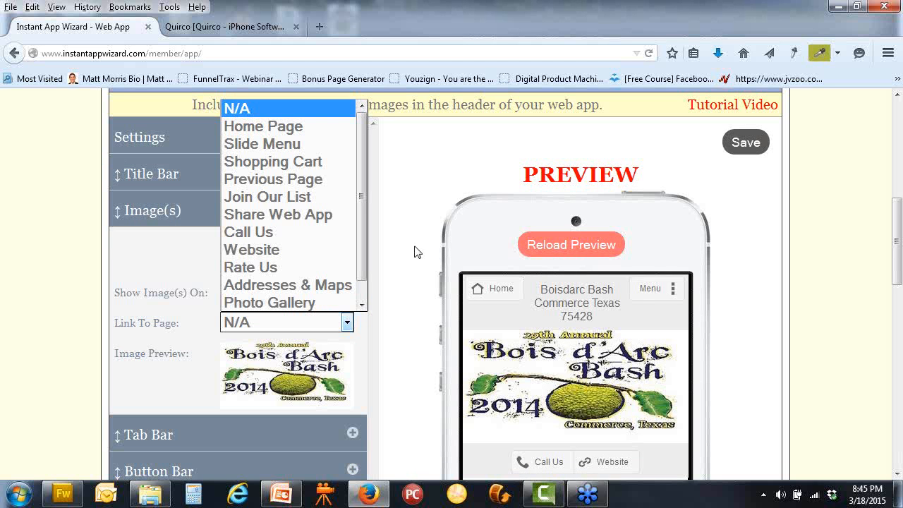
pyautogui.click(435, 195)
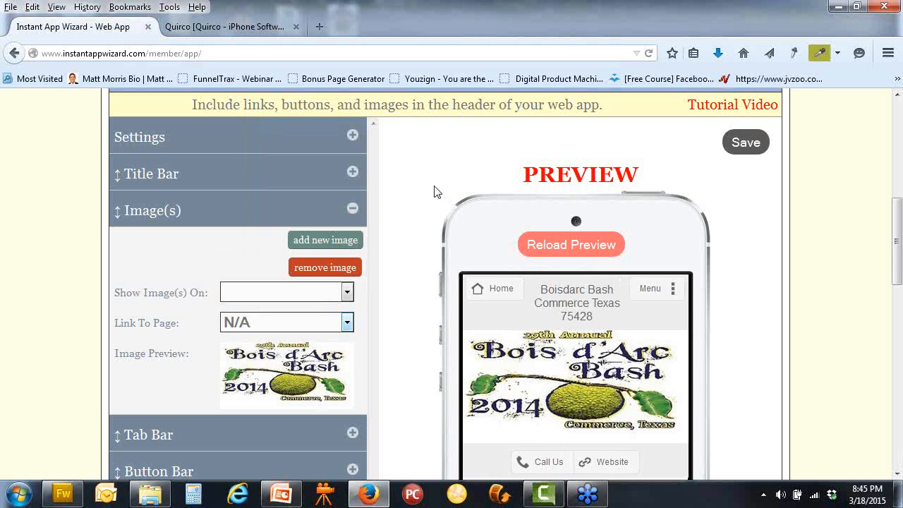
pyautogui.click(745, 143)
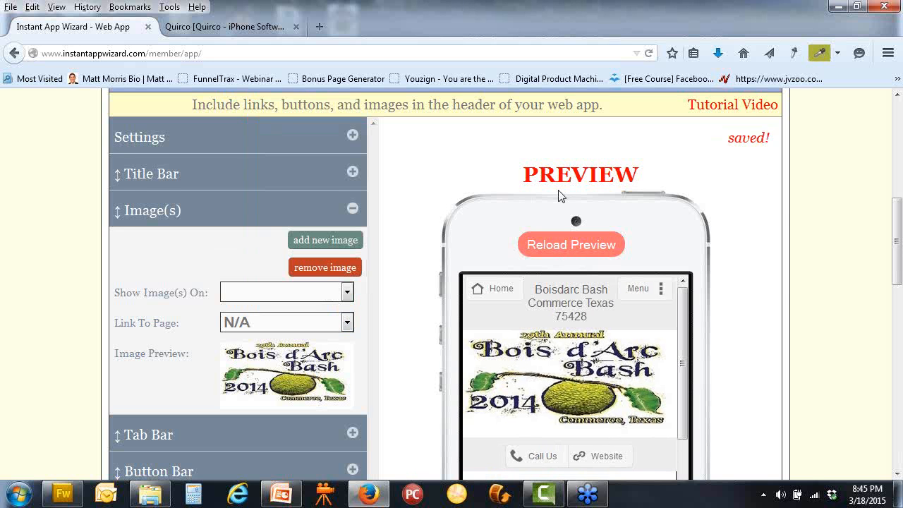
pyautogui.scroll(4, 560, 195)
pyautogui.click(555, 198)
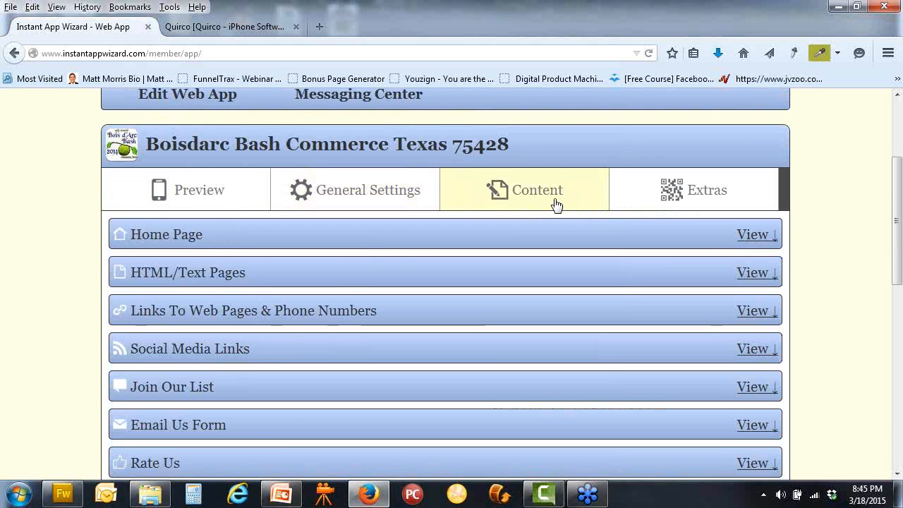
pyautogui.scroll(-4, 557, 203)
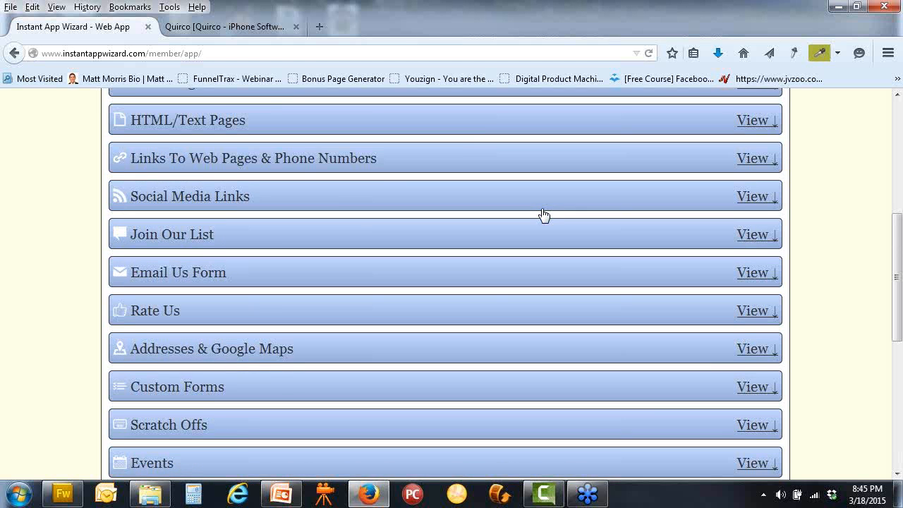
pyautogui.scroll(2, 543, 214)
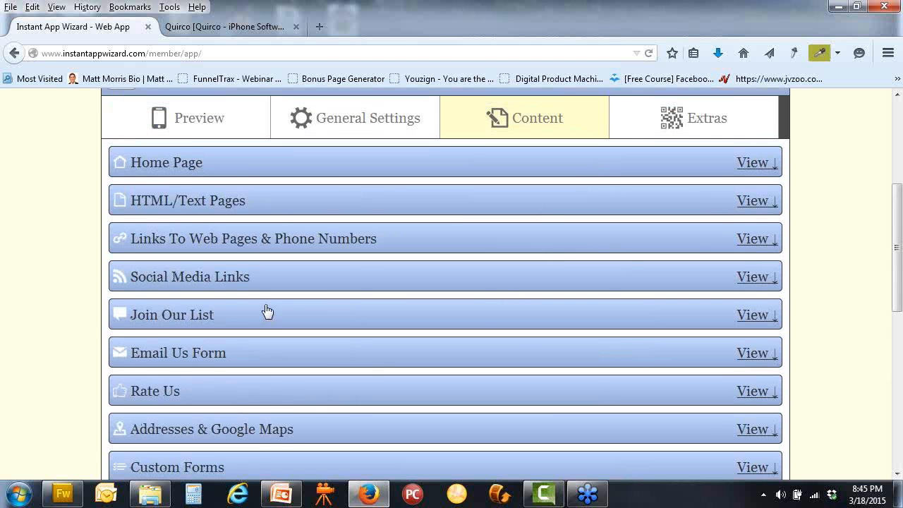
pyautogui.click(325, 240)
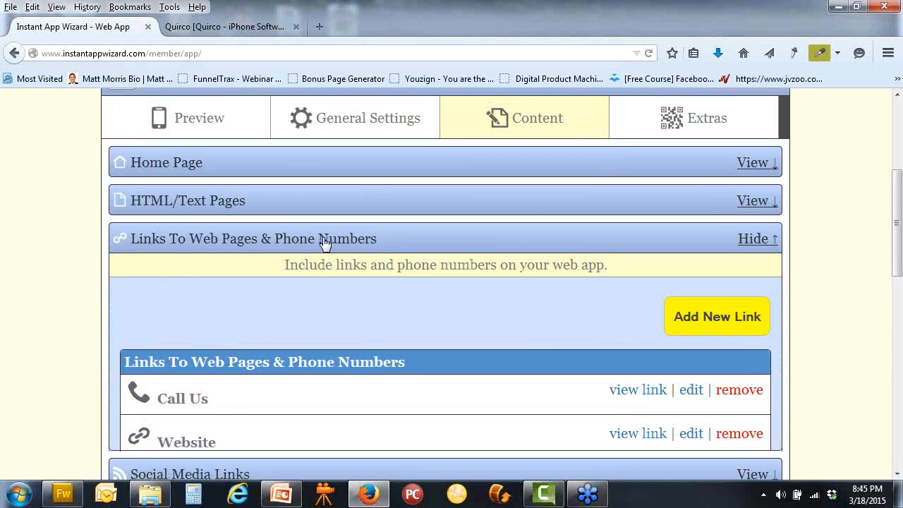
pyautogui.click(699, 314)
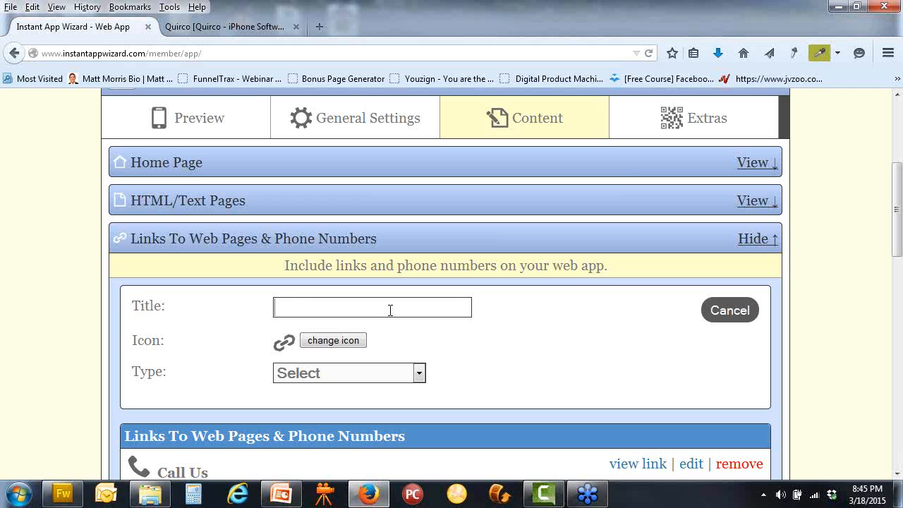
pyautogui.write('ME')
pyautogui.click(419, 375)
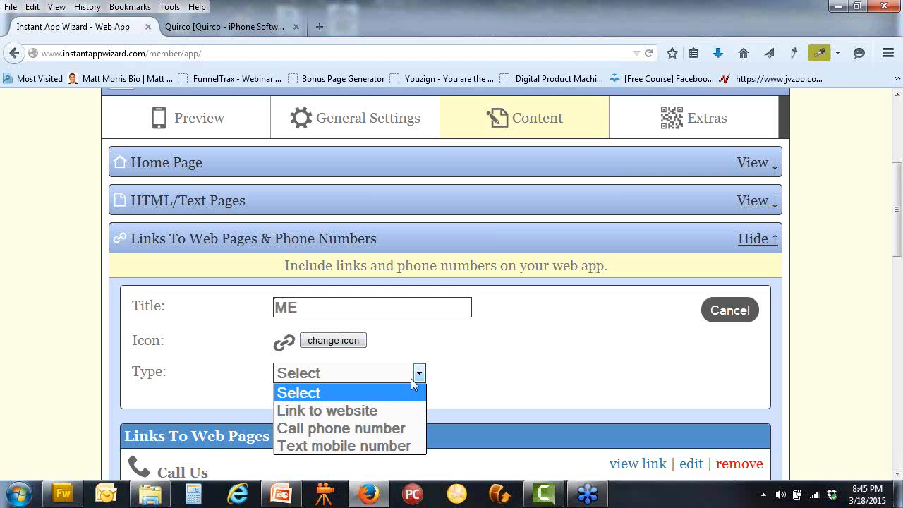
pyautogui.click(379, 407)
pyautogui.click(379, 405)
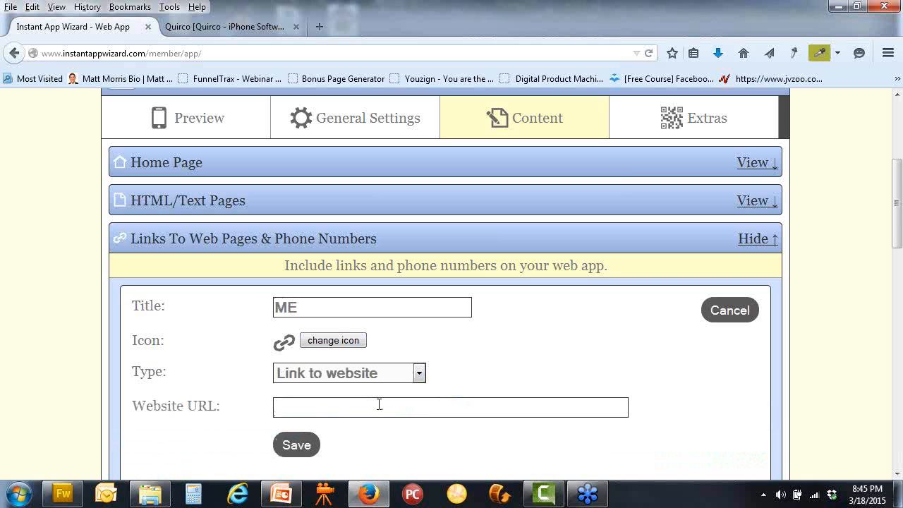
pyautogui.write('http://git')
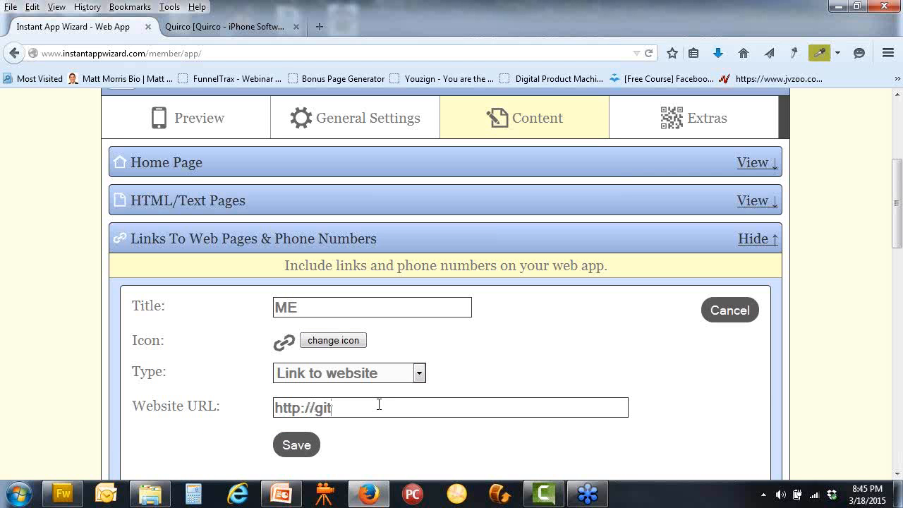
pyautogui.write('digi.com')
pyautogui.click(296, 445)
pyautogui.scroll(2, 430, 333)
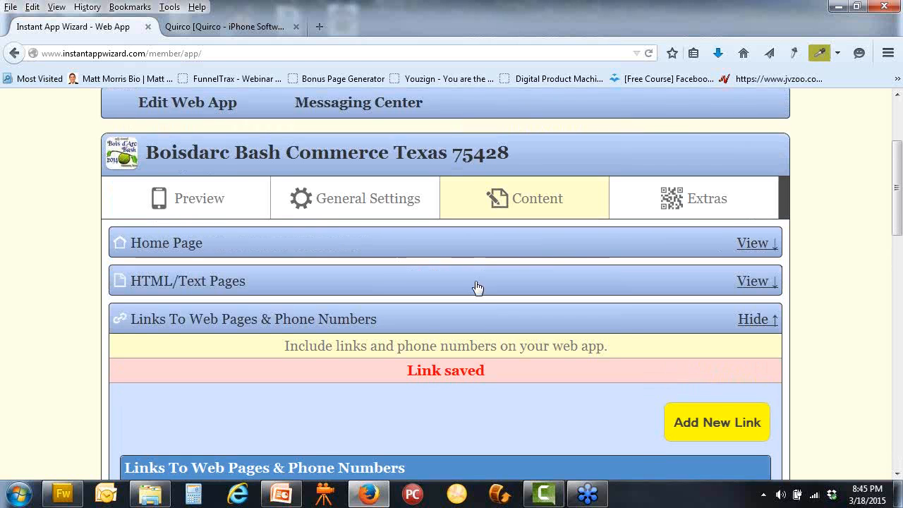
# Set the ME home-page link's Show option to No and save, then open Header settings
pyautogui.click(753, 244)
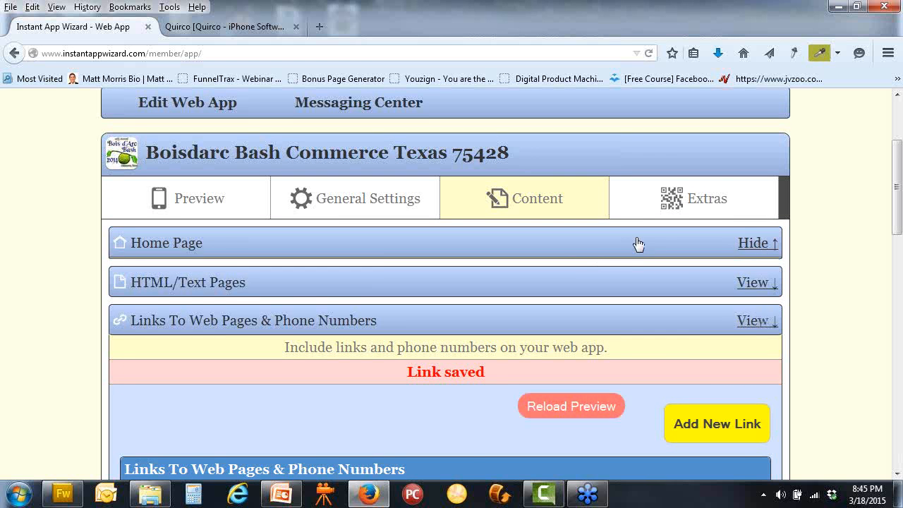
pyautogui.scroll(-4, 383, 258)
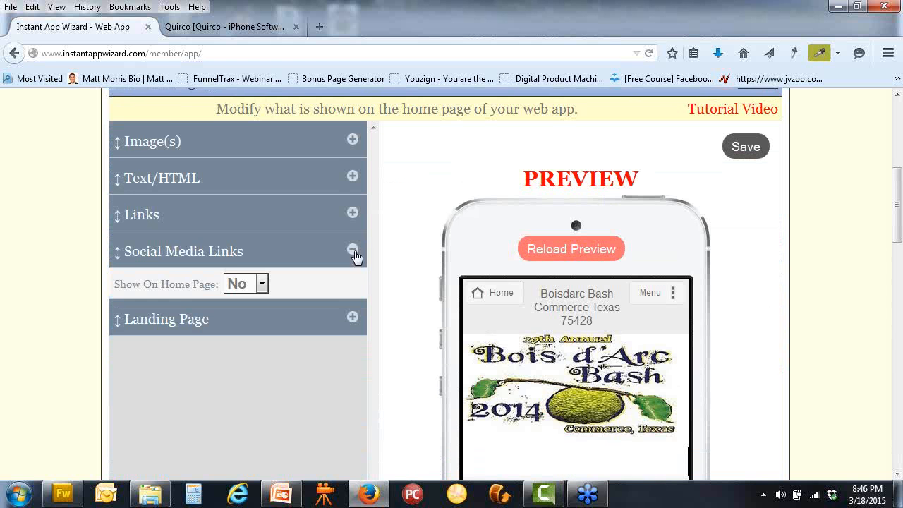
pyautogui.click(352, 212)
pyautogui.scroll(-3, 415, 251)
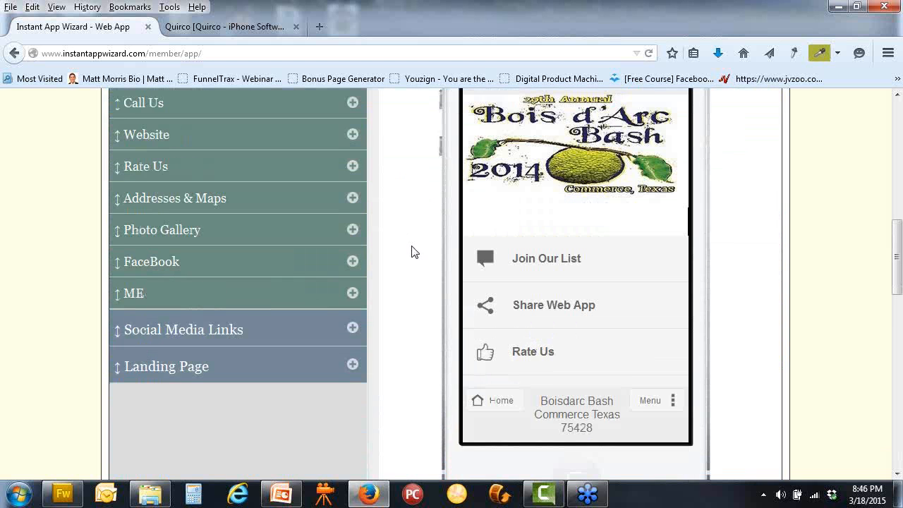
pyautogui.click(351, 291)
pyautogui.click(252, 328)
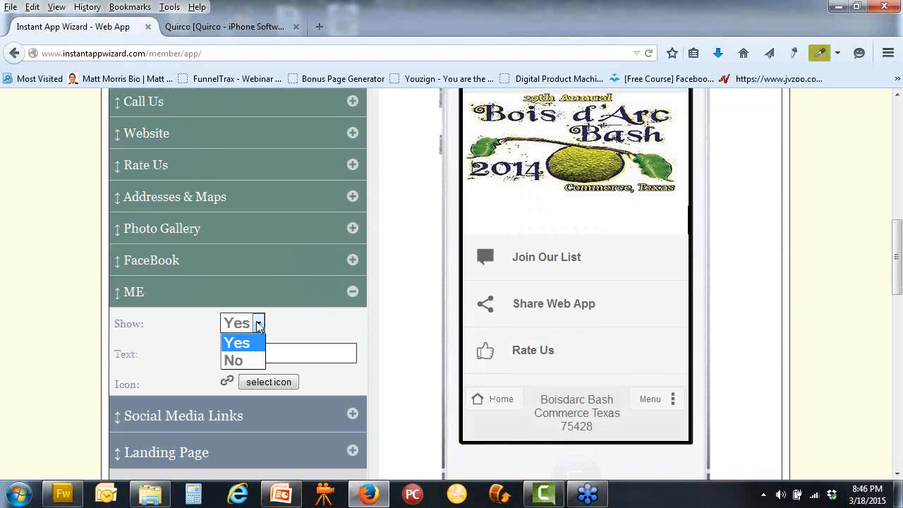
pyautogui.click(236, 361)
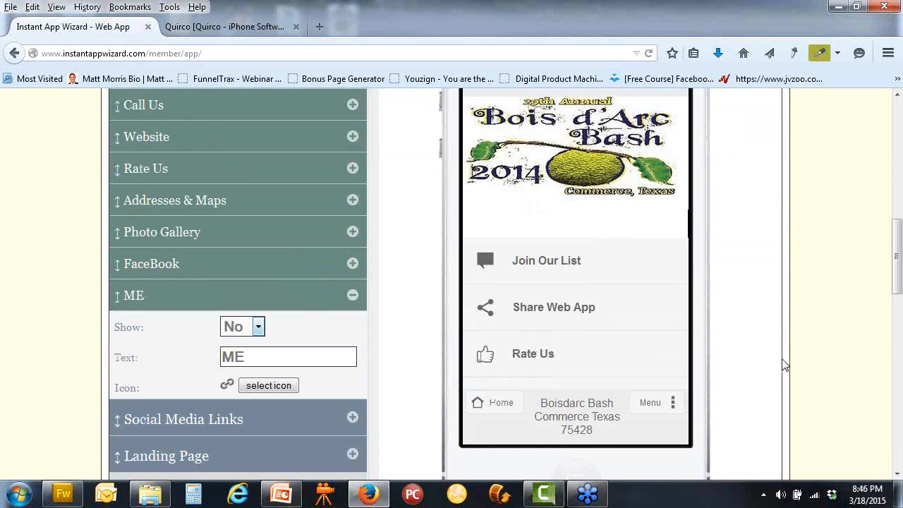
pyautogui.scroll(5, 759, 328)
pyautogui.click(744, 227)
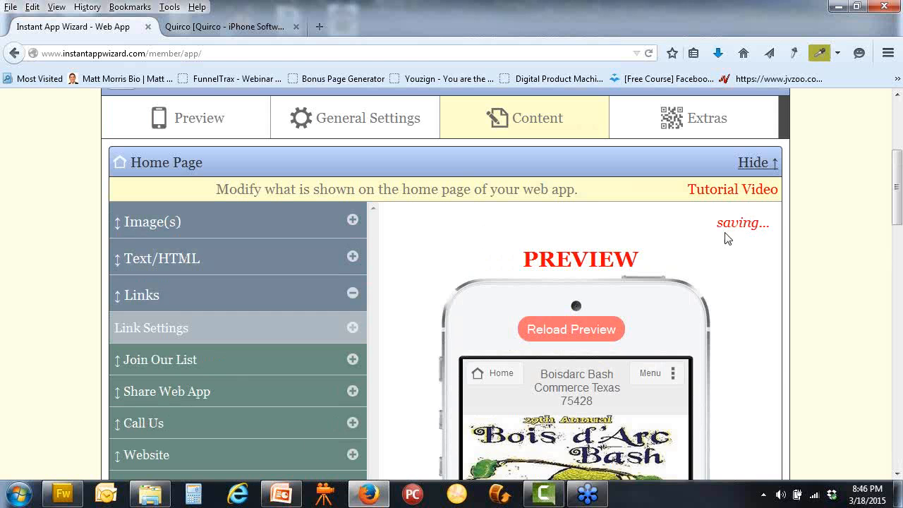
pyautogui.click(356, 123)
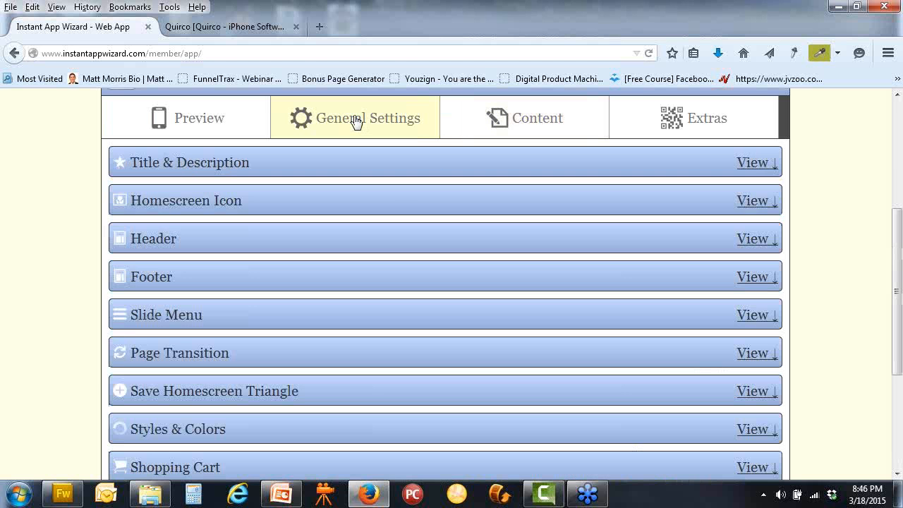
pyautogui.click(294, 248)
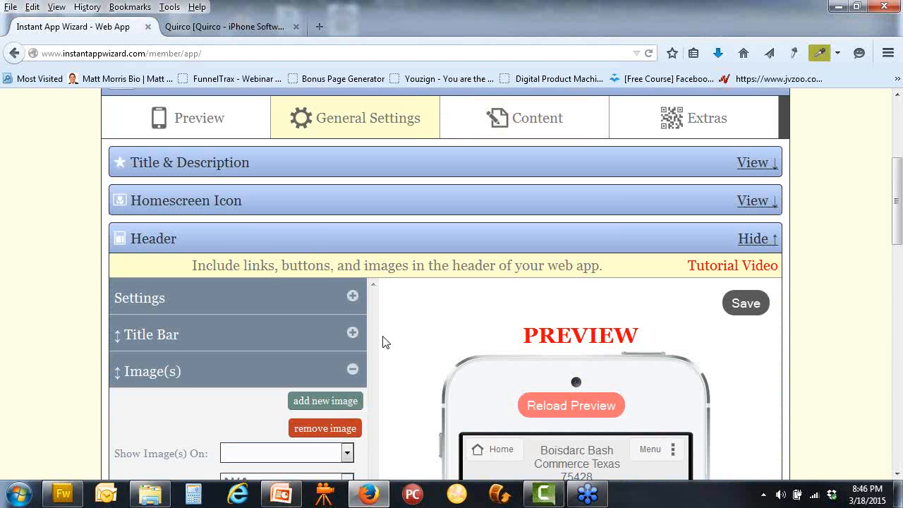
# Link the header image to the ME page and save the header settings
pyautogui.scroll(-2, 384, 341)
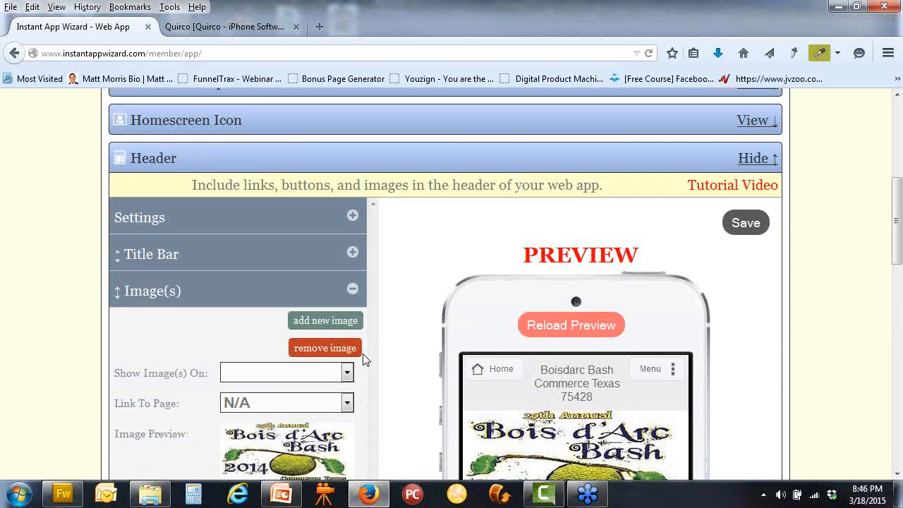
pyautogui.click(347, 373)
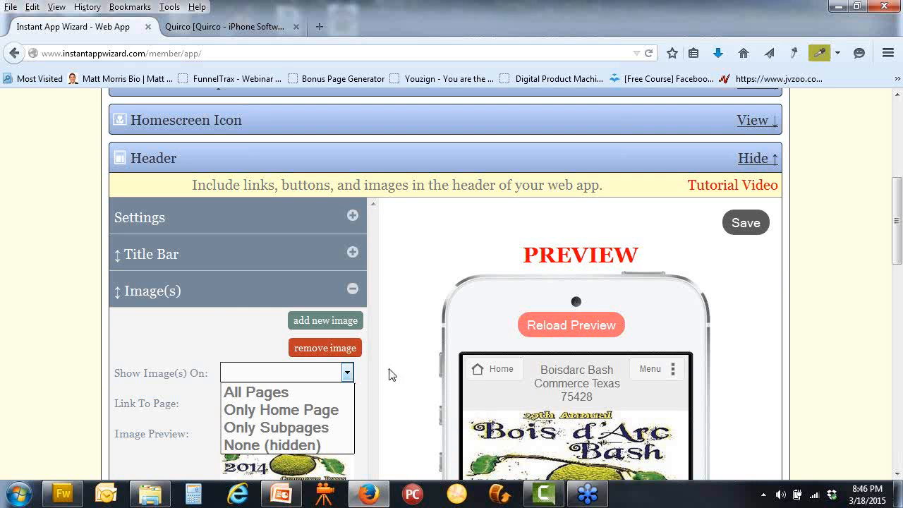
pyautogui.click(390, 375)
pyautogui.click(347, 402)
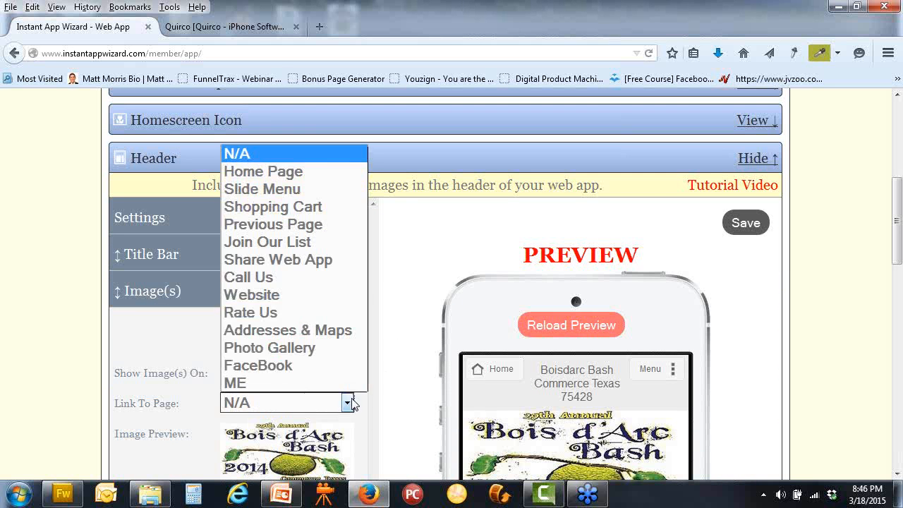
pyautogui.click(279, 383)
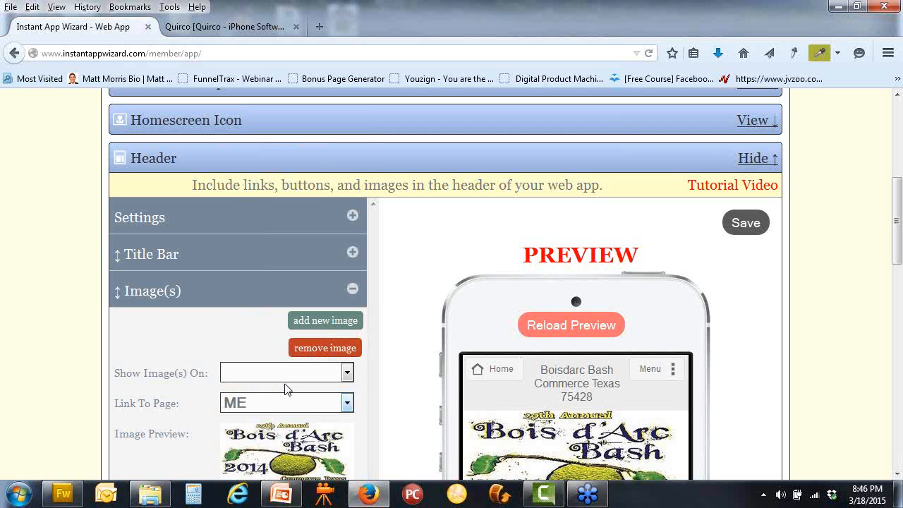
pyautogui.click(737, 222)
# Reload the phone preview to check the header image link
pyautogui.scroll(-1, 775, 362)
pyautogui.scroll(-2, 775, 363)
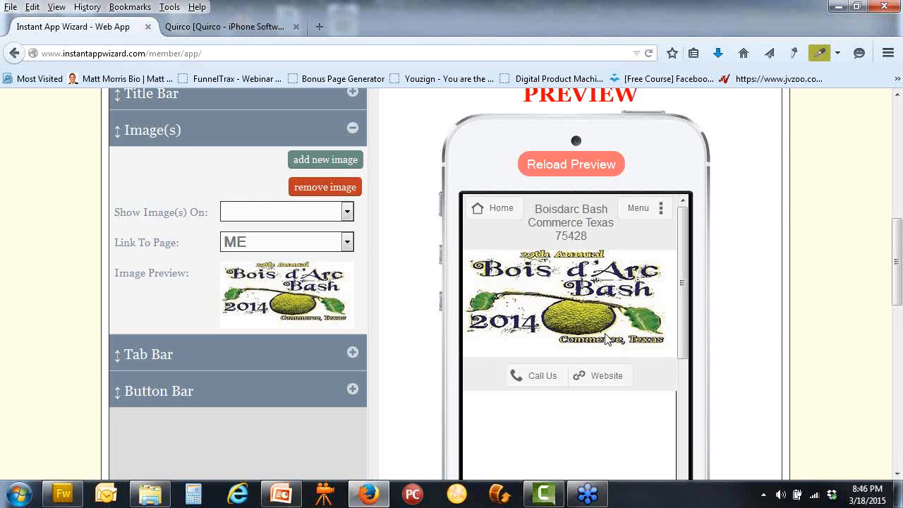
pyautogui.scroll(3, 773, 332)
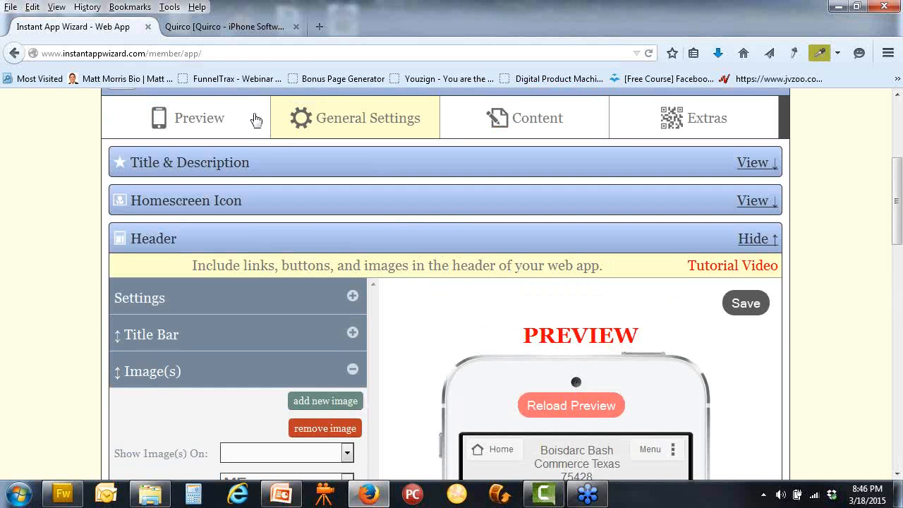
pyautogui.click(203, 120)
pyautogui.scroll(-2, 797, 327)
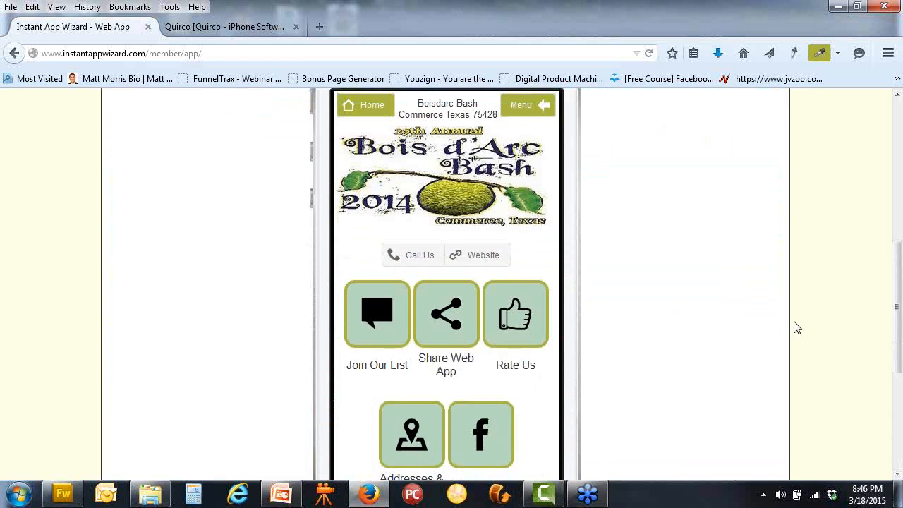
pyautogui.scroll(1, 436, 259)
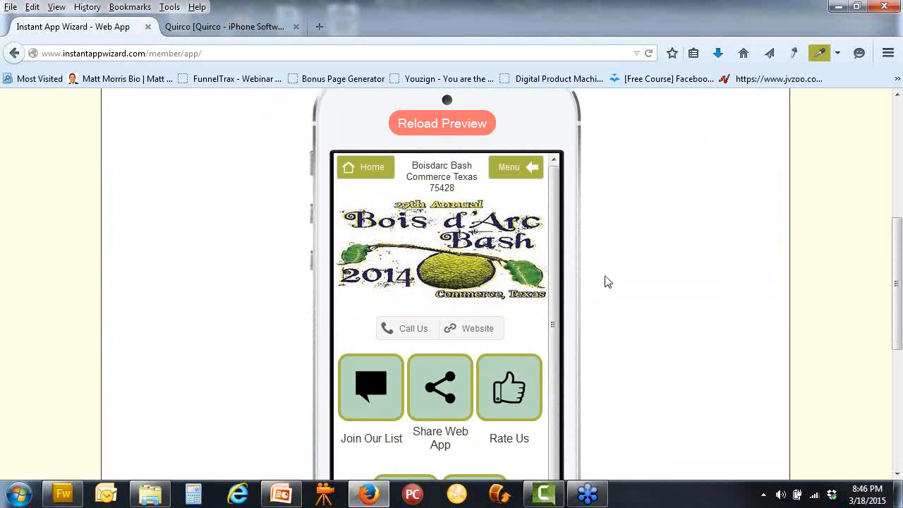
pyautogui.click(451, 127)
pyautogui.scroll(4, 685, 282)
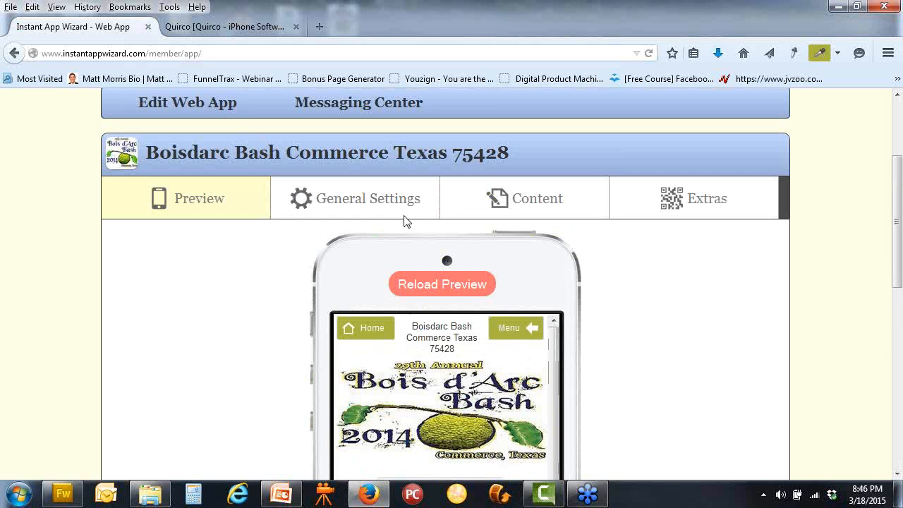
# Set the header's Show Image(s) On to All Pages and save
pyautogui.click(360, 202)
pyautogui.scroll(-3, 367, 215)
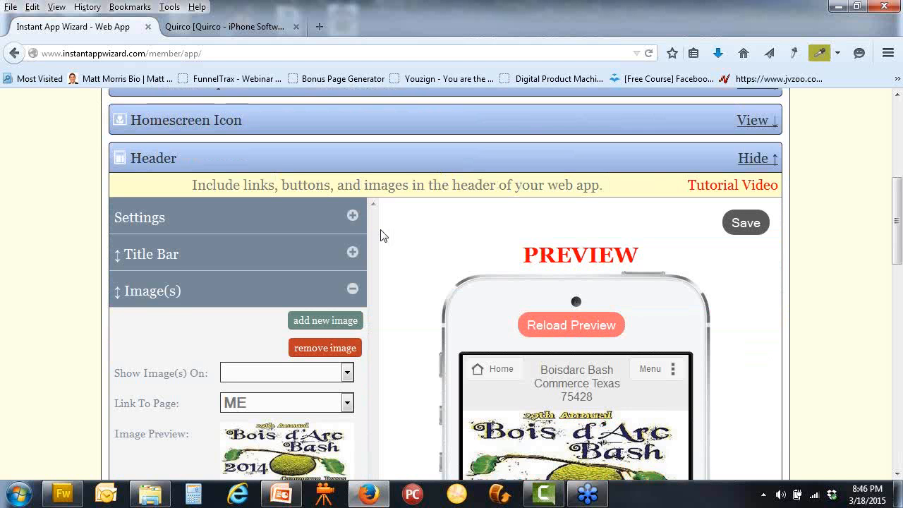
pyautogui.scroll(-2, 380, 234)
pyautogui.click(746, 142)
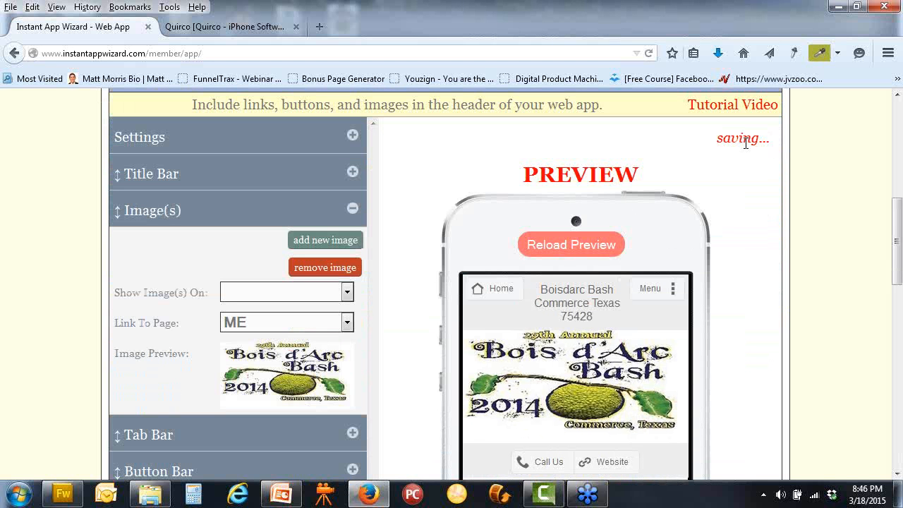
pyautogui.click(345, 294)
pyautogui.click(334, 313)
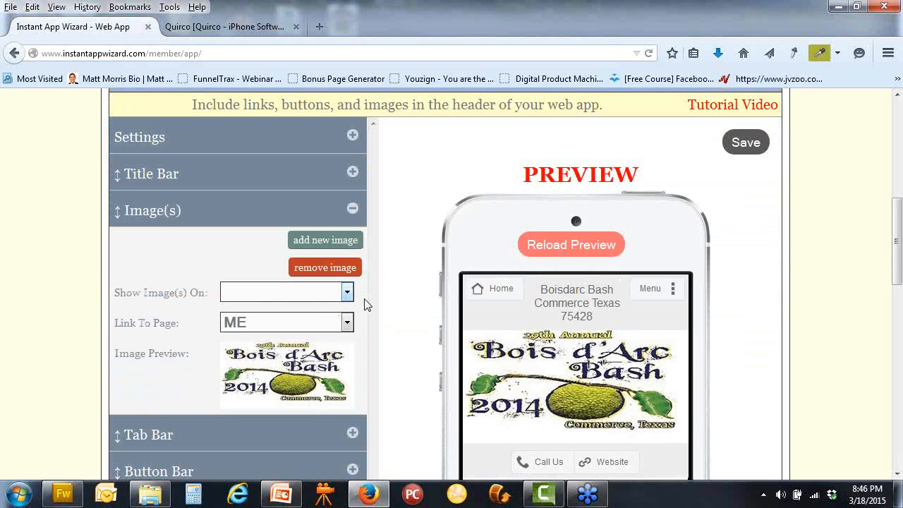
pyautogui.click(746, 142)
# Reload the phone preview twice to see the updated header
pyautogui.scroll(4, 207, 125)
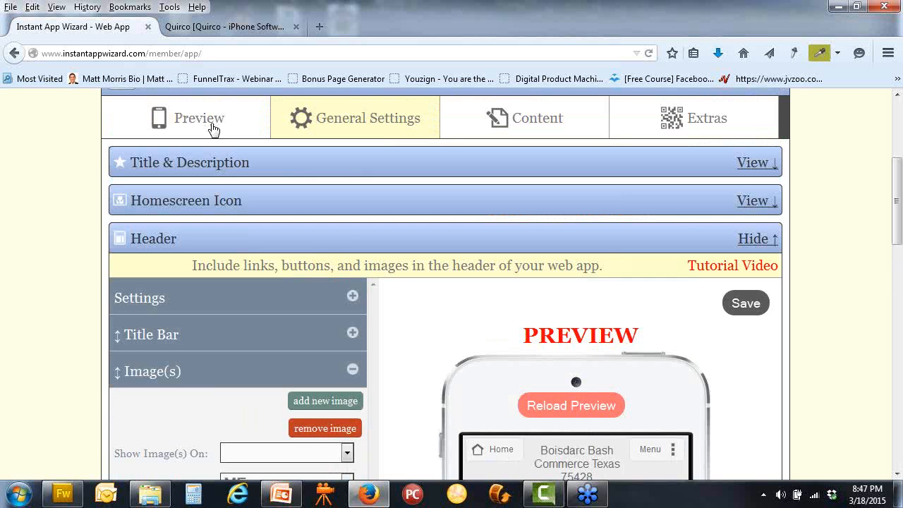
pyautogui.click(212, 125)
pyautogui.click(466, 219)
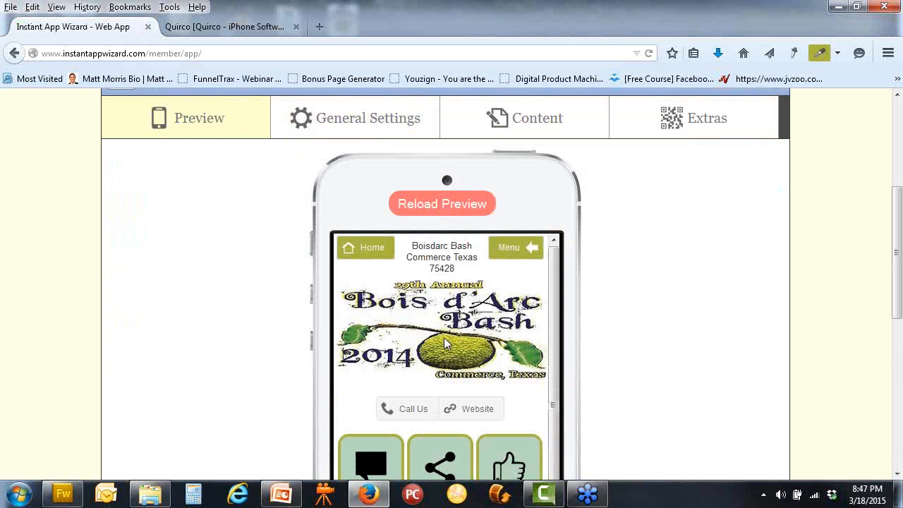
pyautogui.scroll(-2, 444, 337)
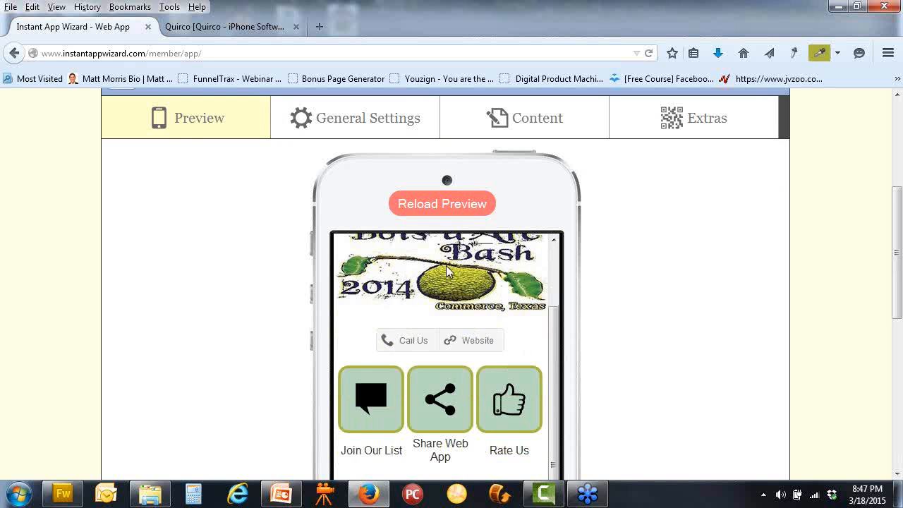
pyautogui.click(439, 211)
pyautogui.scroll(-4, 654, 341)
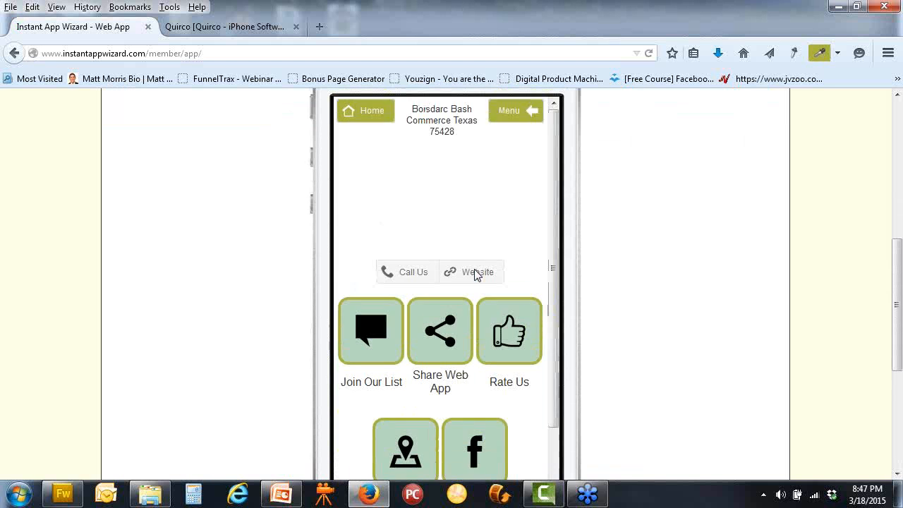
pyautogui.scroll(6, 473, 269)
# Expand Save Homescreen Triangle under General Settings, showing Show Bookmark Triangle at Yes
pyautogui.click(357, 198)
pyautogui.scroll(-7, 411, 287)
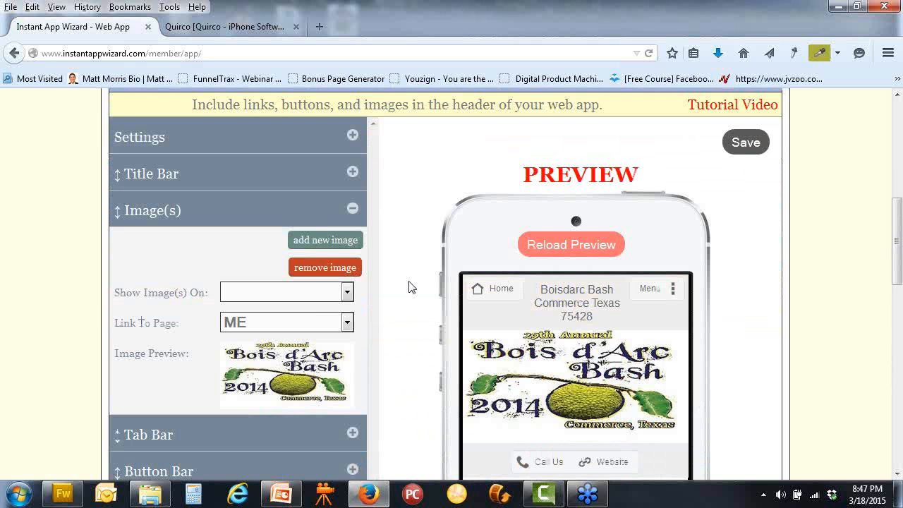
pyautogui.scroll(-10, 411, 287)
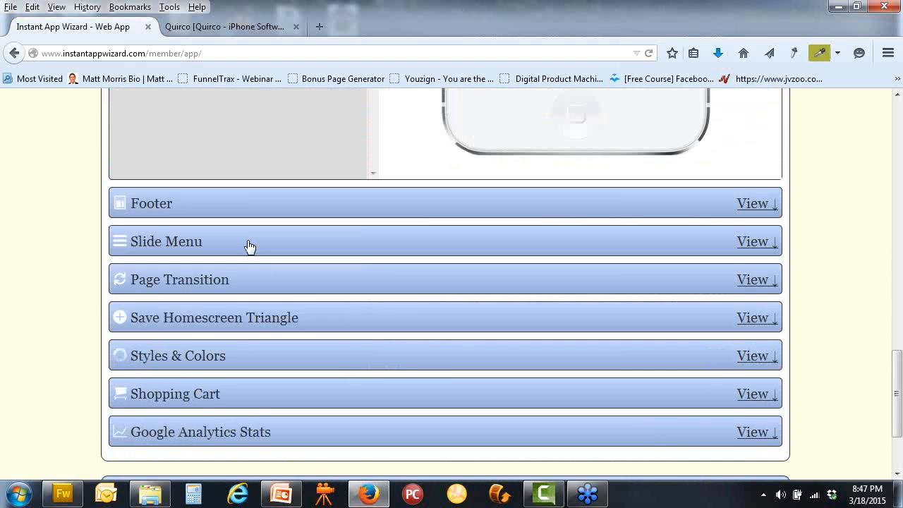
pyautogui.click(301, 320)
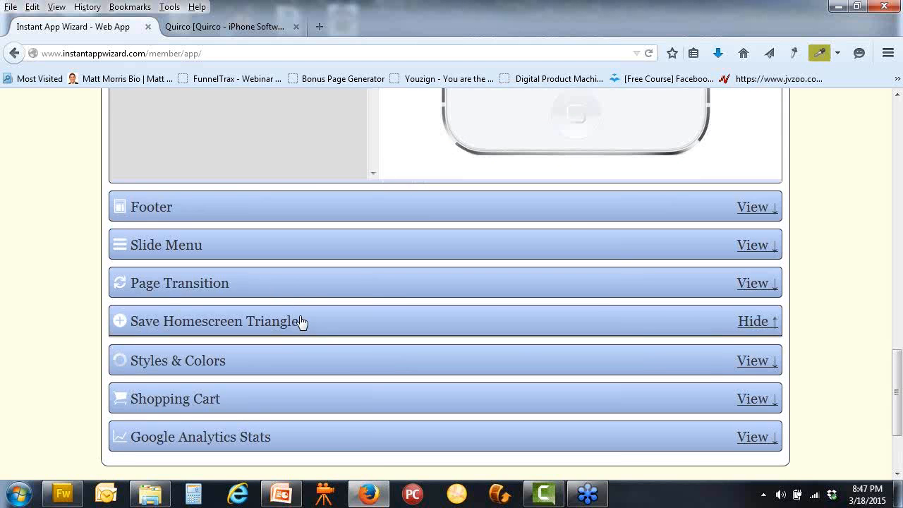
pyautogui.scroll(-5, 302, 323)
pyautogui.scroll(2, 325, 304)
pyautogui.scroll(-2, 326, 304)
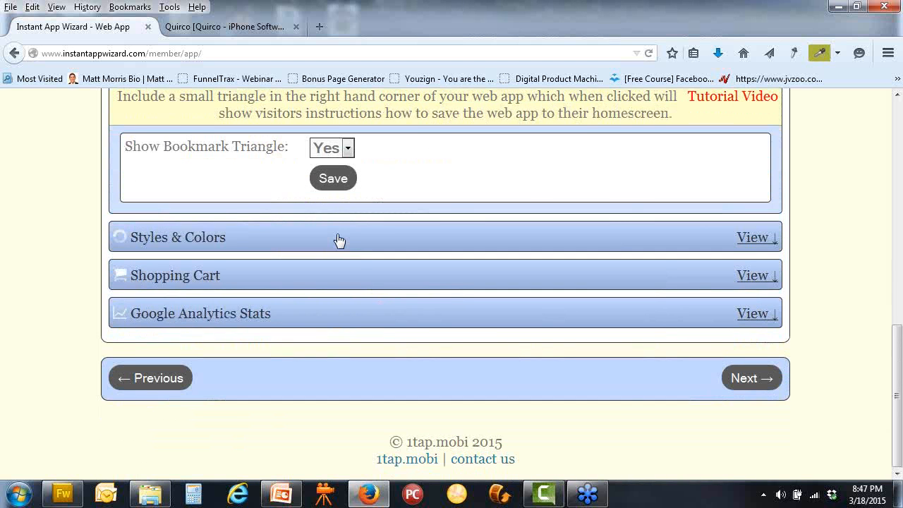
# Expand Styles & Colors and save those settings
pyautogui.click(339, 240)
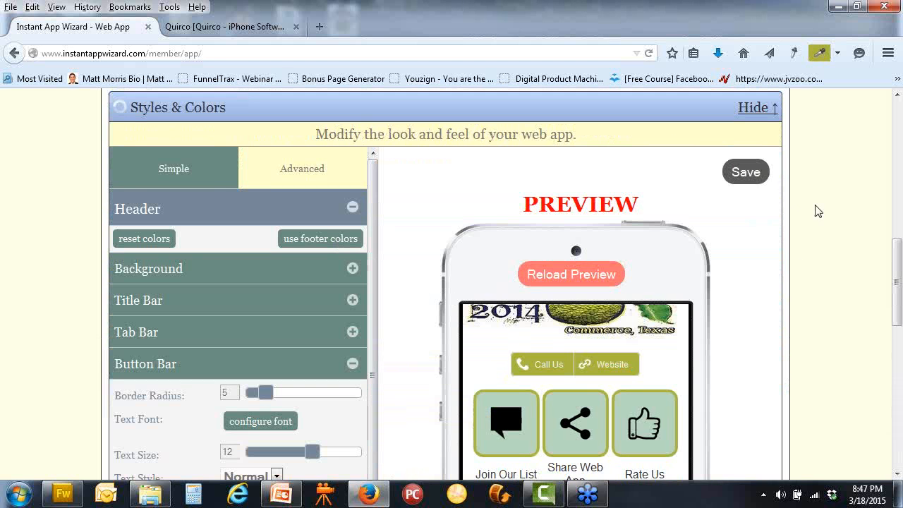
pyautogui.click(740, 173)
pyautogui.scroll(5, 316, 171)
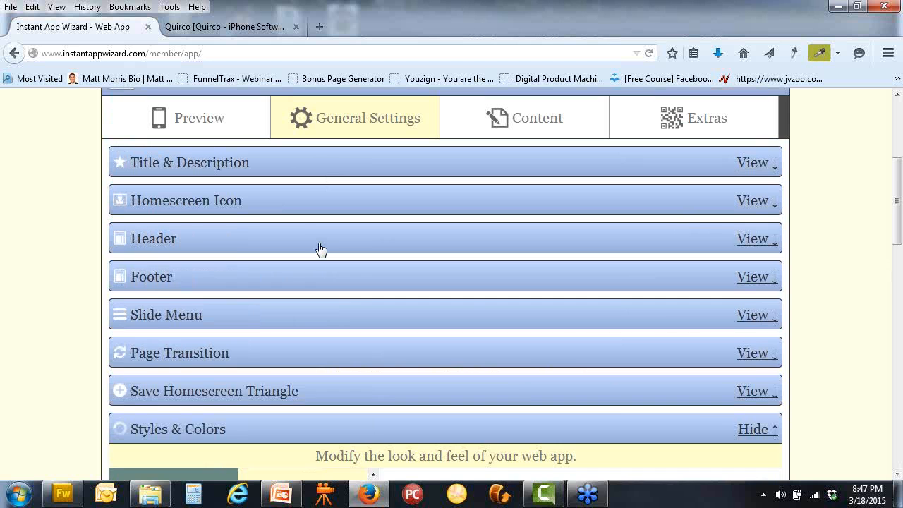
# Set the header's Show Image(s) On to All Pages again and save
pyautogui.click(320, 249)
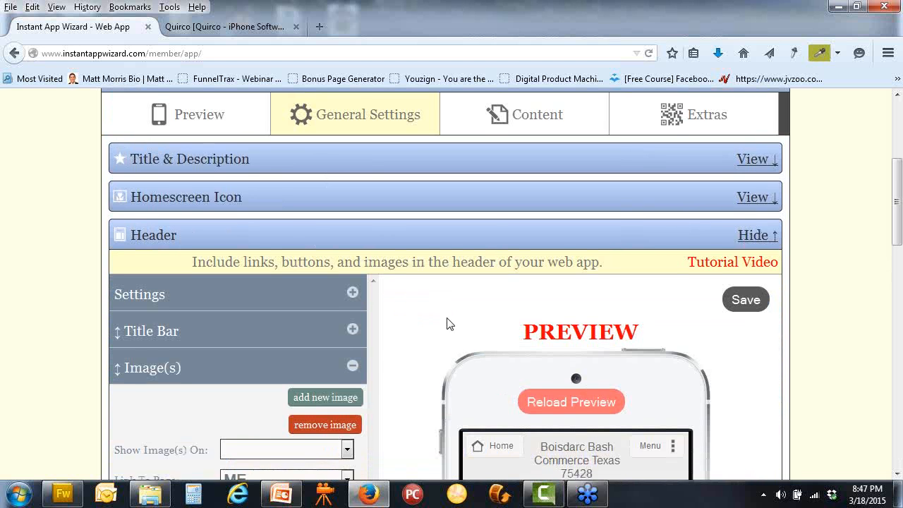
pyautogui.scroll(-3, 447, 322)
pyautogui.click(347, 292)
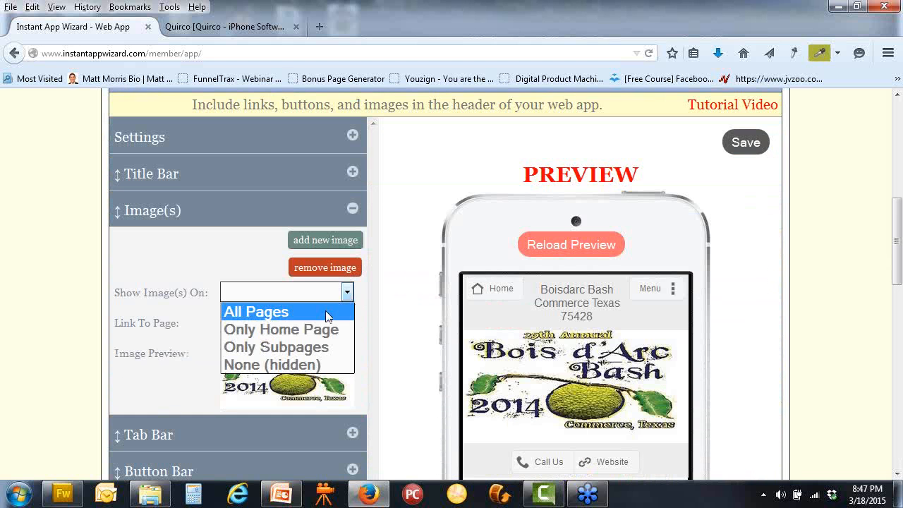
pyautogui.click(326, 312)
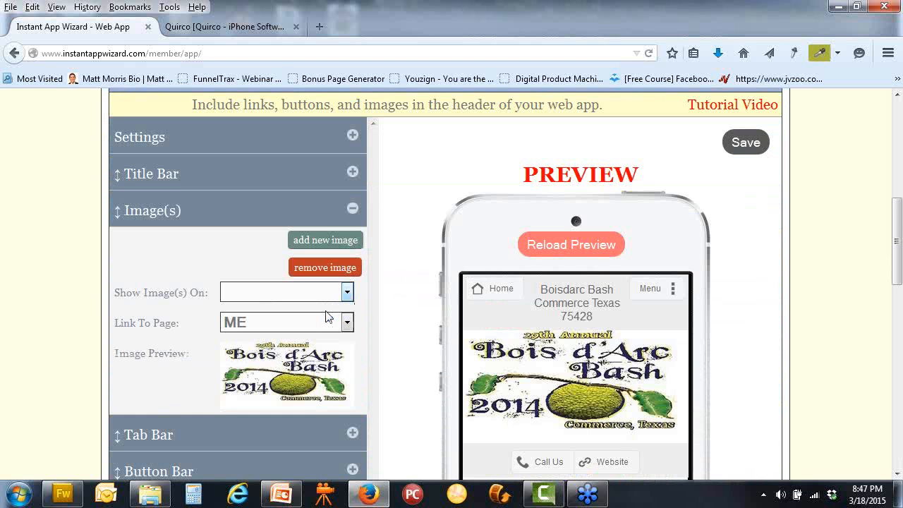
pyautogui.click(739, 154)
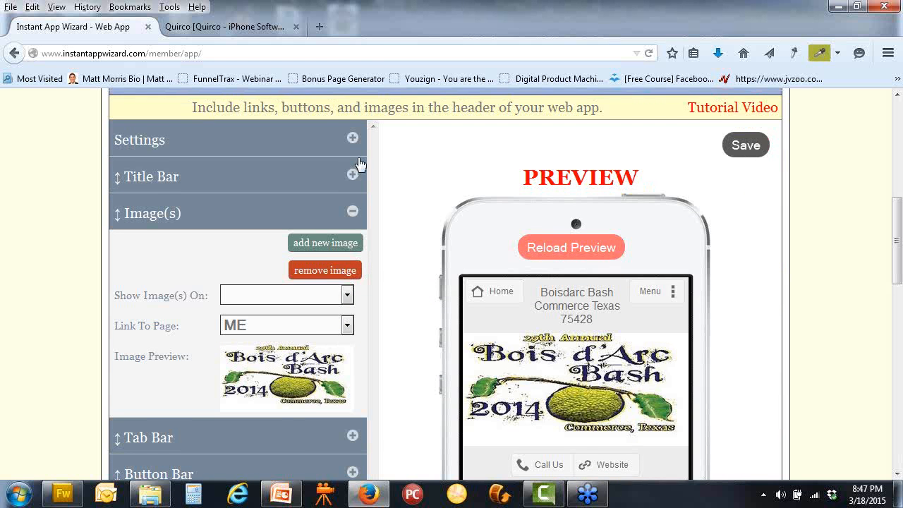
# Reload the phone preview to show the Bois d'Arc Bash image above the buttons
pyautogui.scroll(6, 203, 285)
pyautogui.click(202, 286)
pyautogui.scroll(-4, 651, 306)
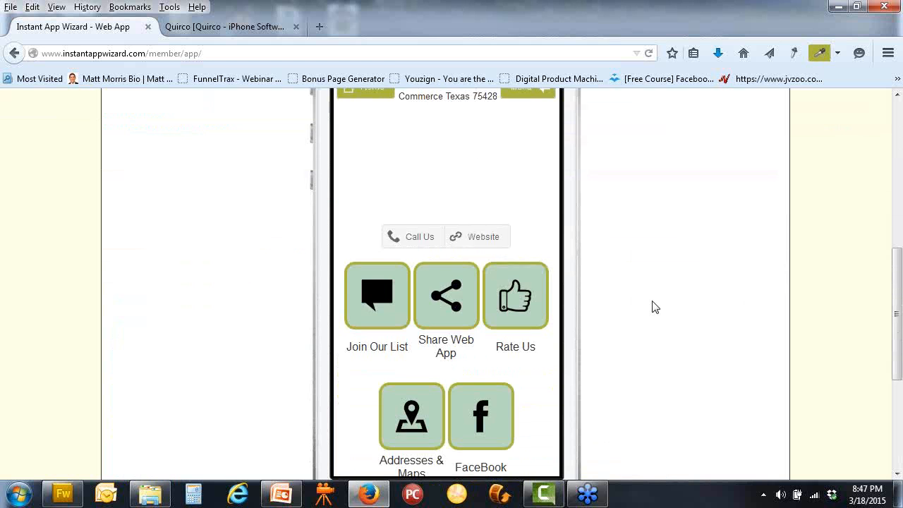
pyautogui.click(440, 214)
pyautogui.click(440, 207)
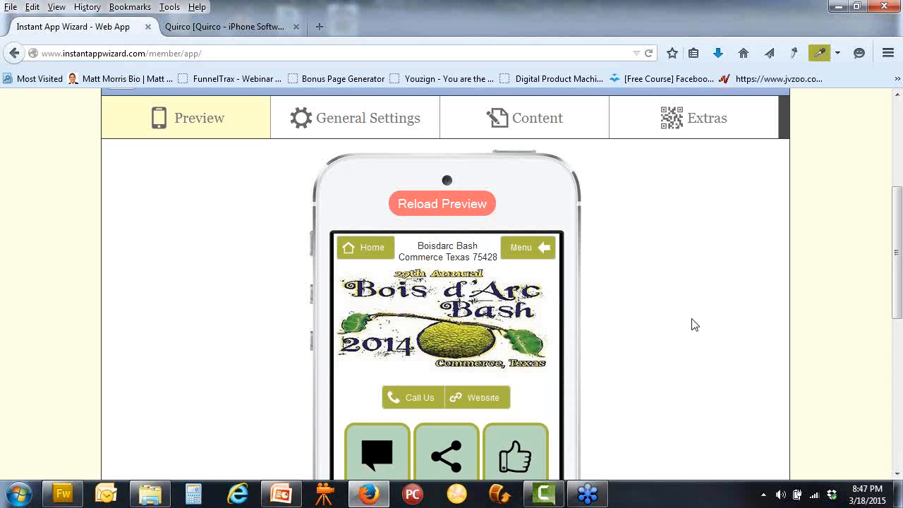
pyautogui.scroll(-3, 689, 322)
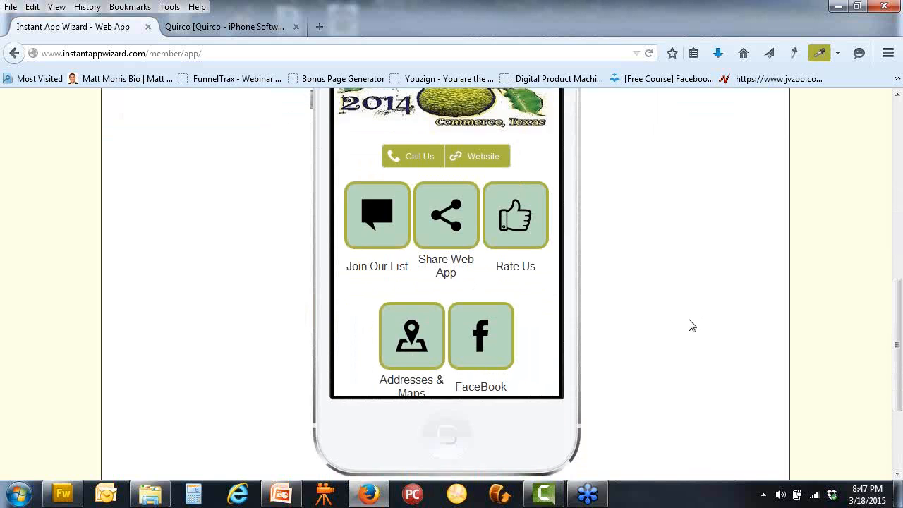
pyautogui.scroll(2, 689, 322)
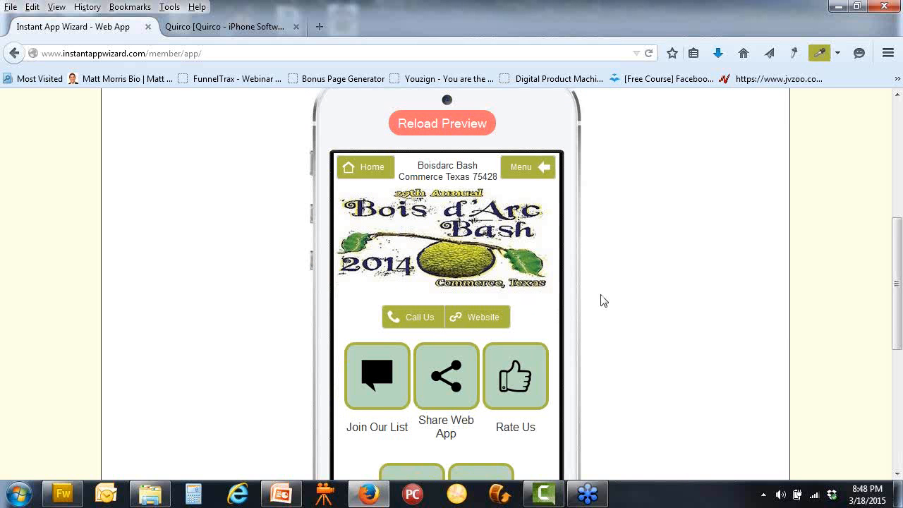
pyautogui.scroll(-2, 603, 301)
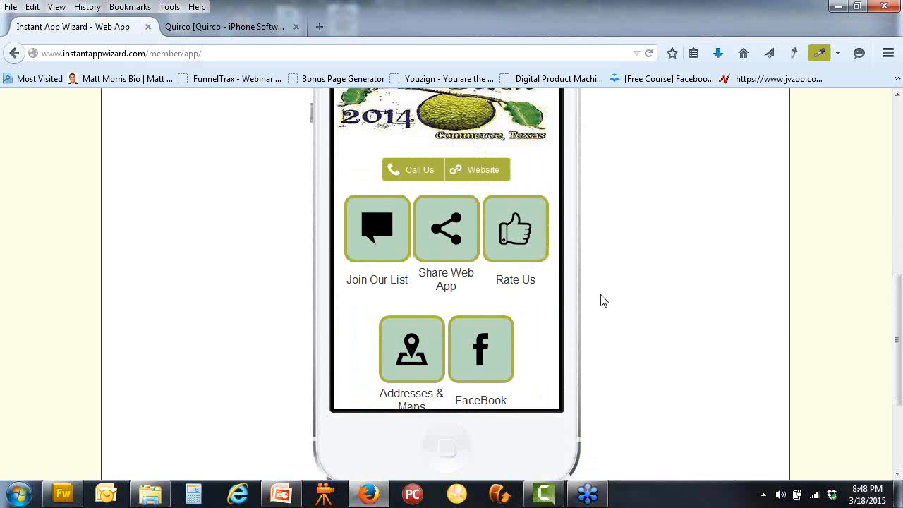
pyautogui.scroll(6, 603, 301)
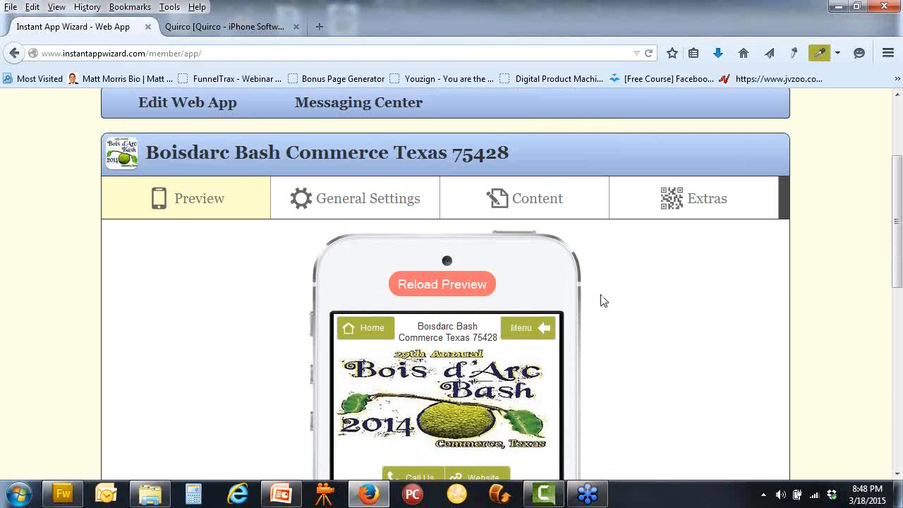
pyautogui.click(535, 205)
# Expand Events, add a new event, and type a title: a singer's name plus 'Sings A Song'
pyautogui.scroll(-5, 374, 345)
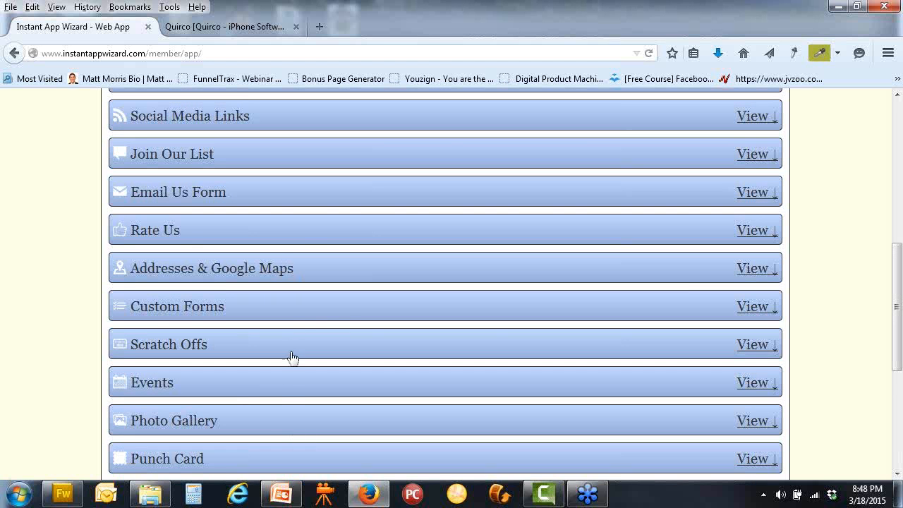
pyautogui.click(284, 391)
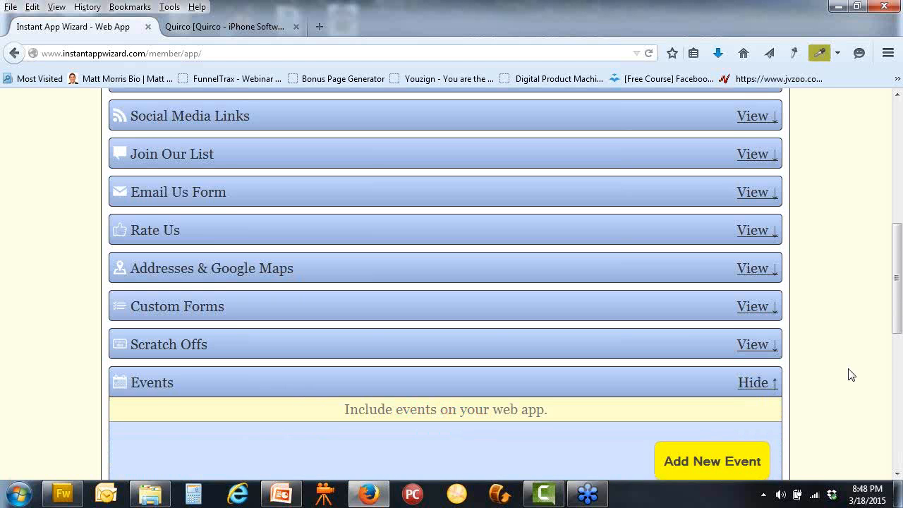
pyautogui.scroll(-6, 852, 374)
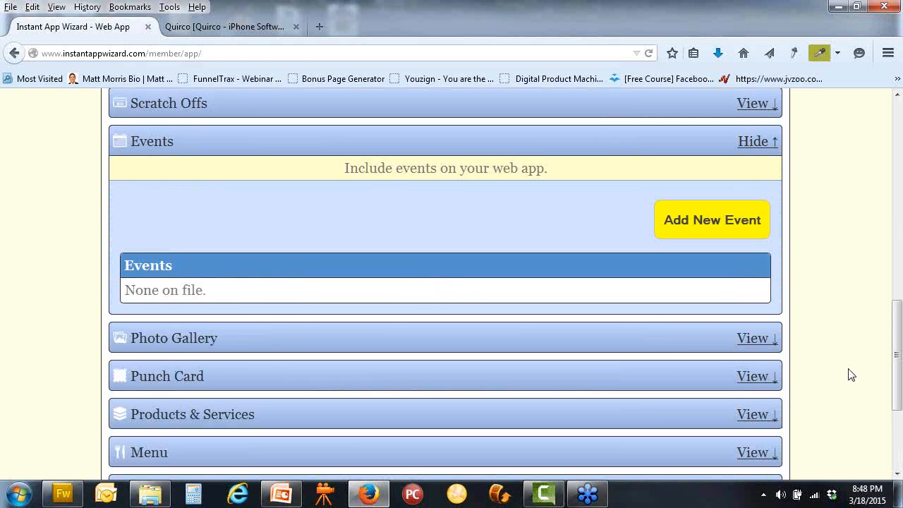
pyautogui.click(691, 238)
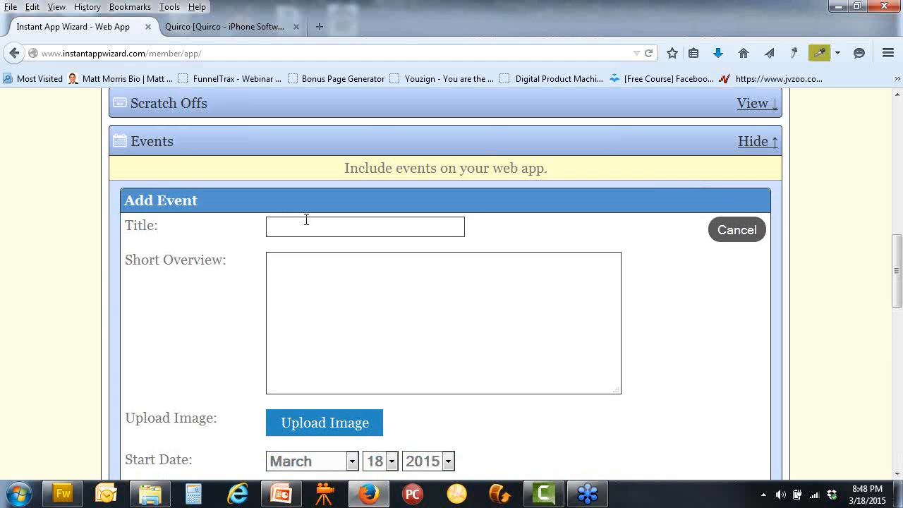
pyautogui.write('n Si')
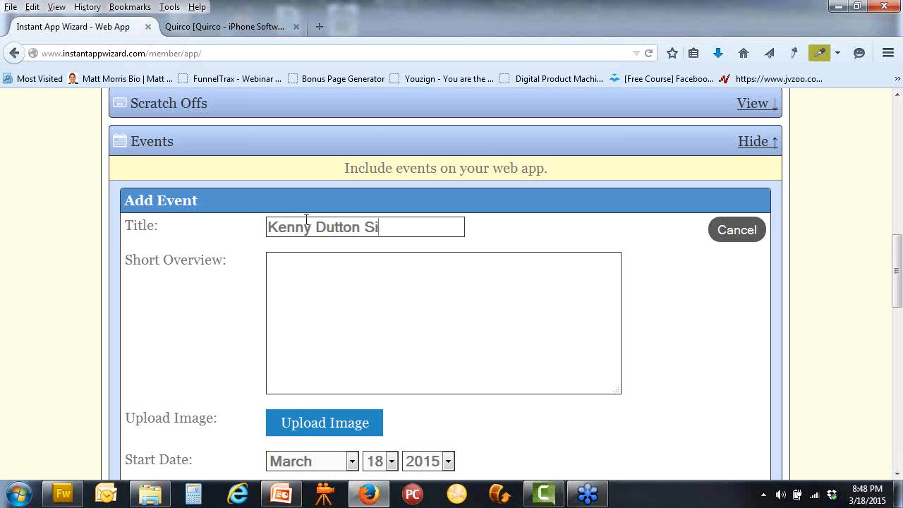
pyautogui.write('ngs A Song')
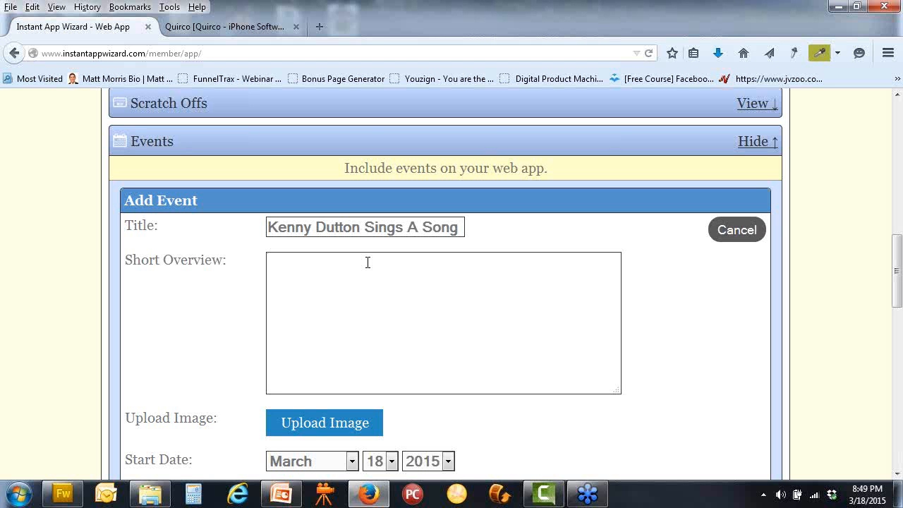
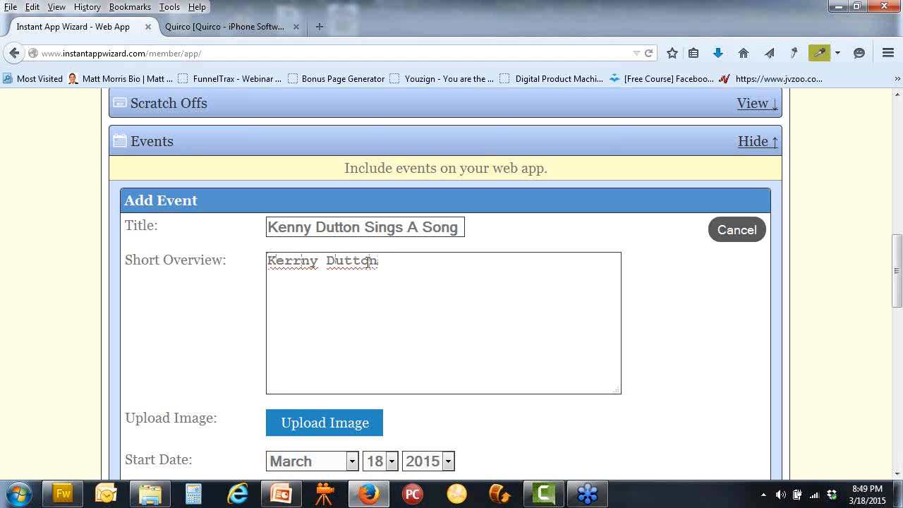
# Write the short overview: the performer plays the main stage at 8pm Saturday March 20th, with wife and dog
pyautogui.press('Delete')
pyautogui.write('n')
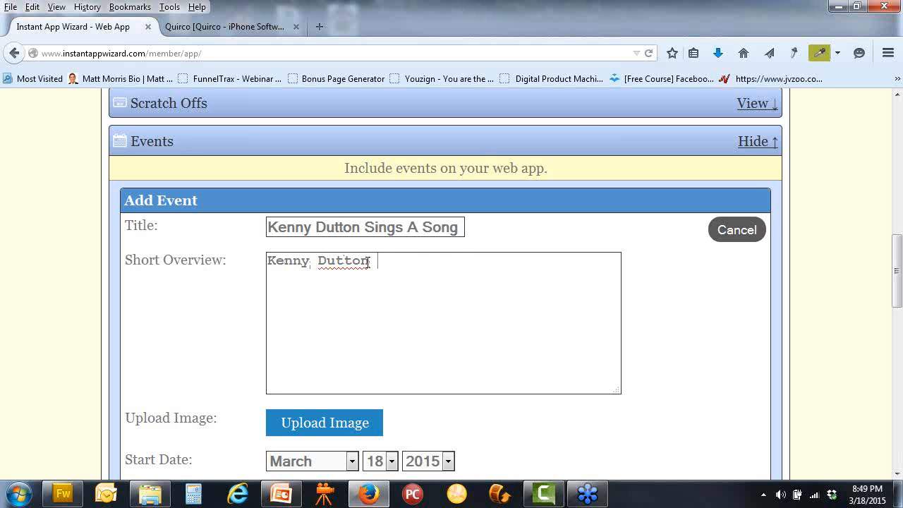
pyautogui.write(' Will perform on the m')
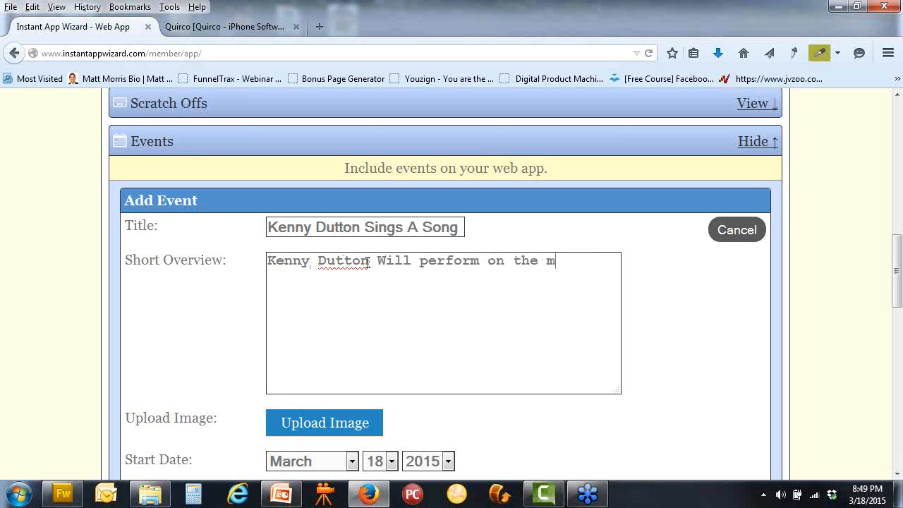
pyautogui.write('ain stage at ')
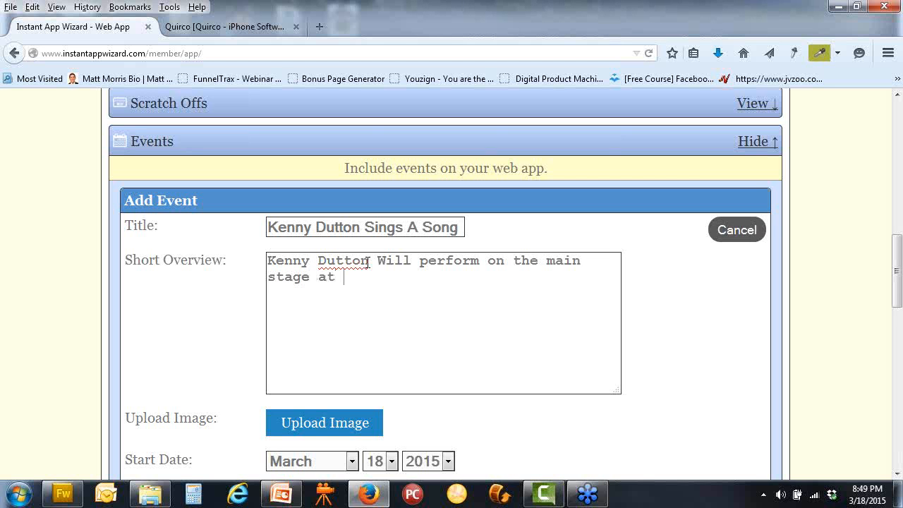
pyautogui.write('8pm on saturd')
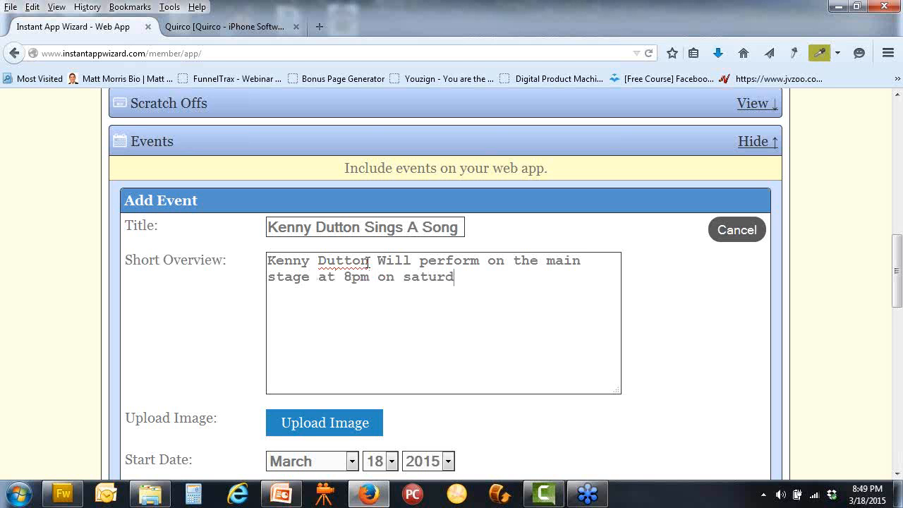
pyautogui.write('ay Mar')
pyautogui.write('ch')
pyautogui.press('BackSpace')
pyautogui.write('h 20')
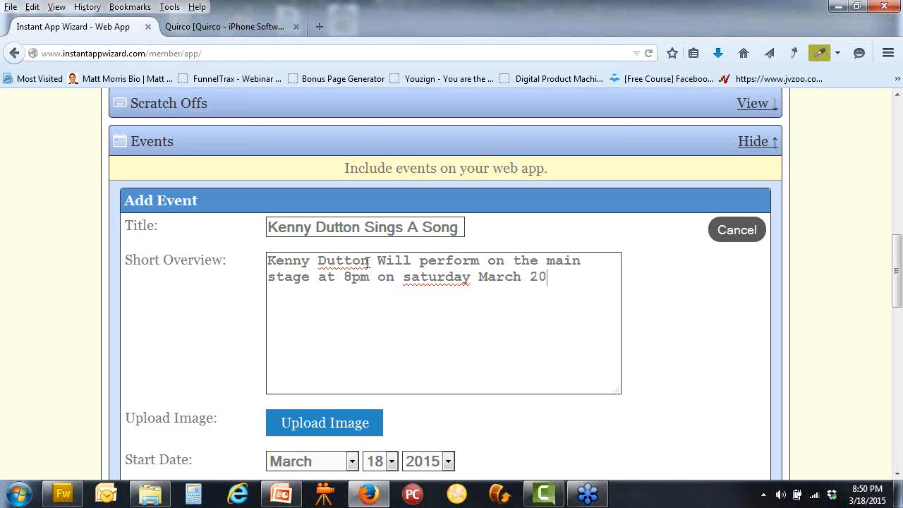
pyautogui.write('th. Appearing w')
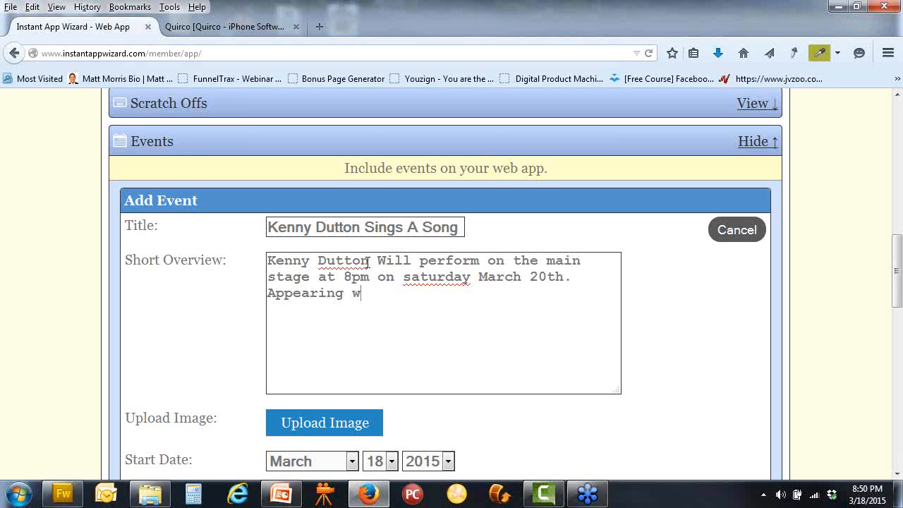
pyautogui.write('ith his wiffe sA')
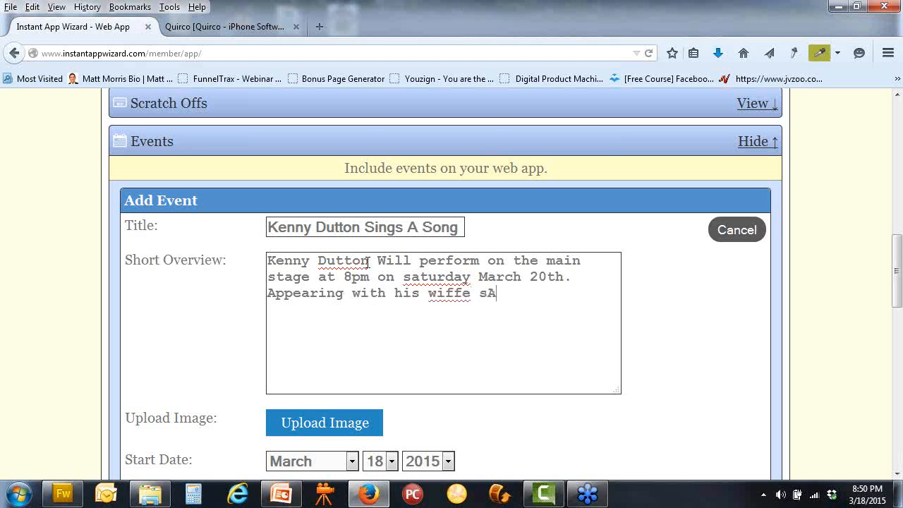
pyautogui.press('BackSpace')
pyautogui.press('BackSpace')
pyautogui.press('BackSpace')
pyautogui.press('BackSpace')
pyautogui.press('BackSpace')
pyautogui.press('BackSpace')
pyautogui.write('fe Sally and the ')
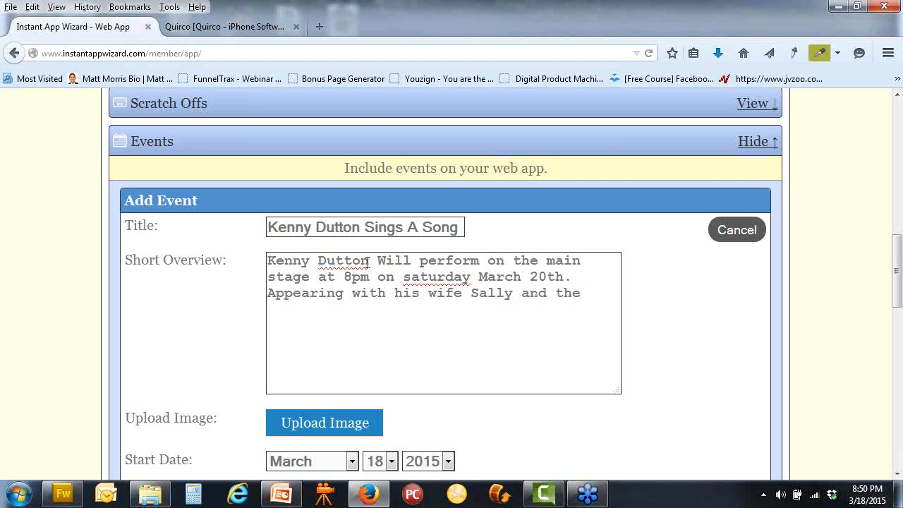
pyautogui.write('re dog Mutt.')
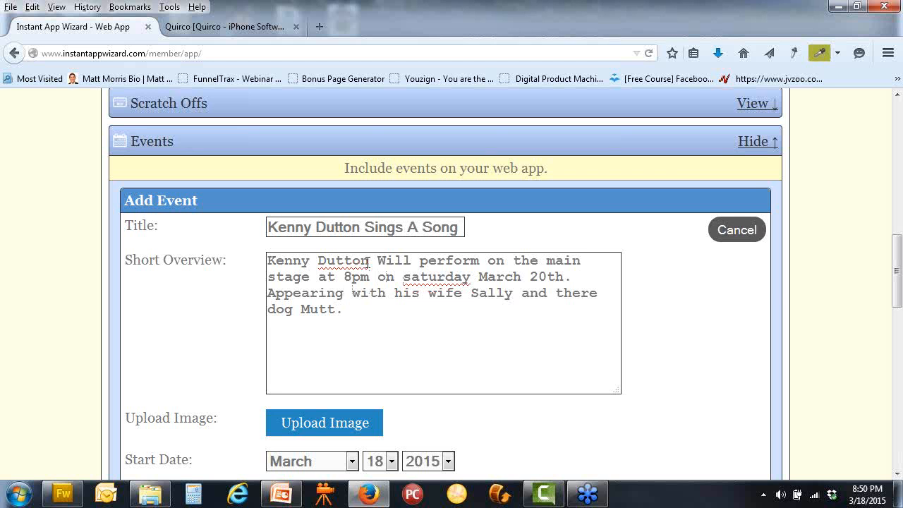
pyautogui.press('Left')
pyautogui.press('Left')
pyautogui.press('Left')
pyautogui.press('Left')
pyautogui.press('Left')
pyautogui.press('Left')
pyautogui.press('Left')
pyautogui.press('Left')
pyautogui.press('Left')
pyautogui.press('BackSpace')
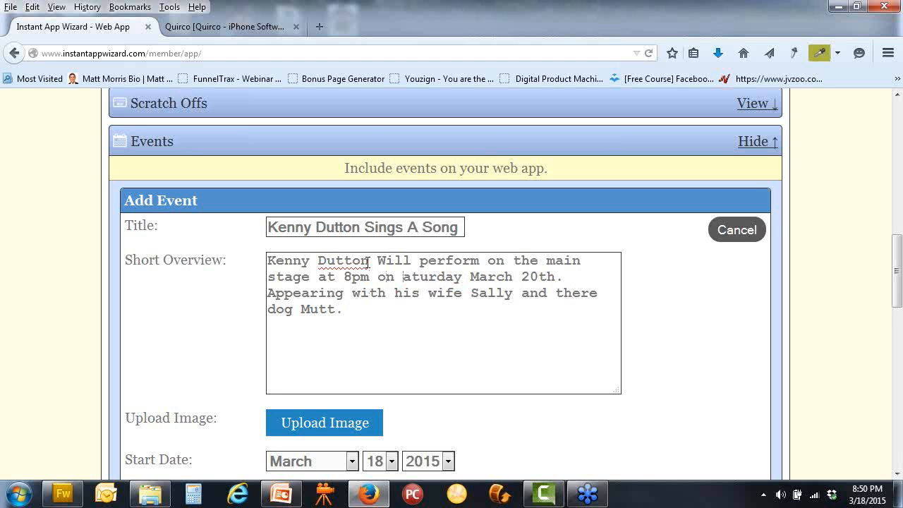
pyautogui.write('S')
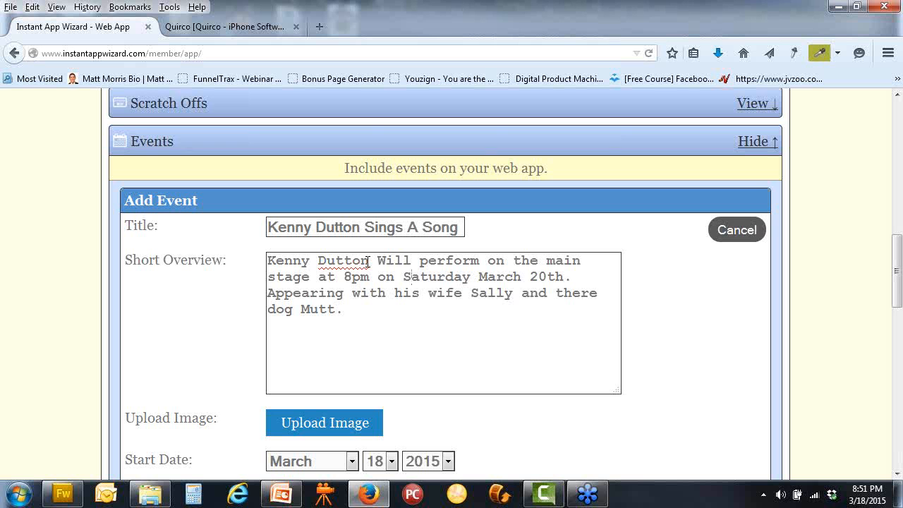
# Leave the event form and bring up richierich.png in Fireworks
pyautogui.scroll(-2, 596, 453)
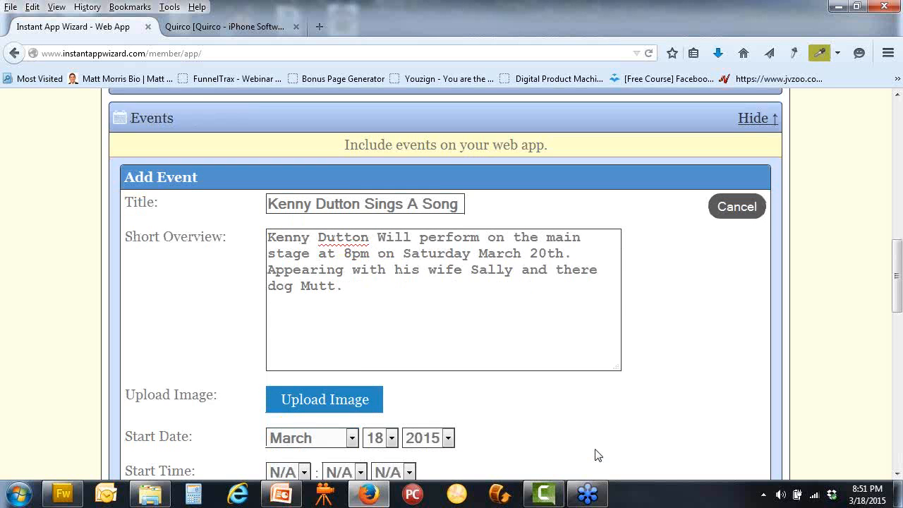
pyautogui.click(63, 494)
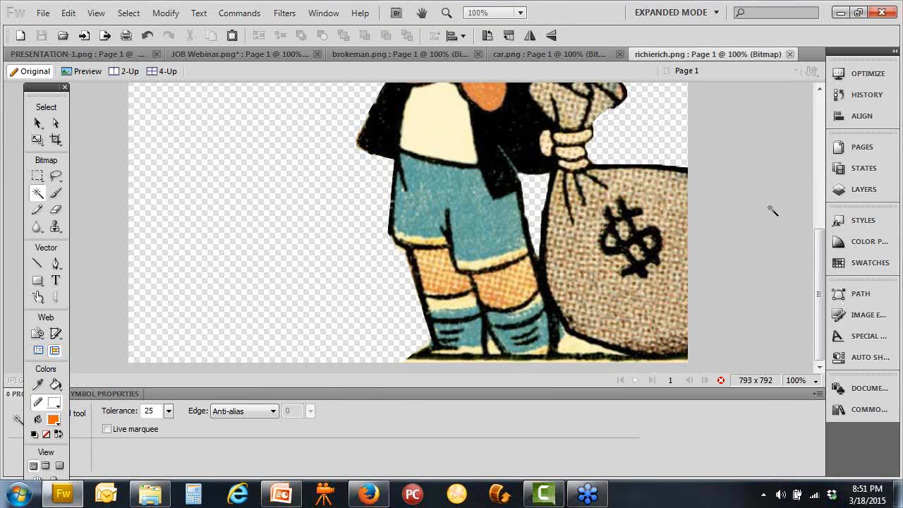
# Zoom the canvas to 50% and select the cartoon bitmap
pyautogui.moveTo(819, 289); pyautogui.dragTo(819, 213)
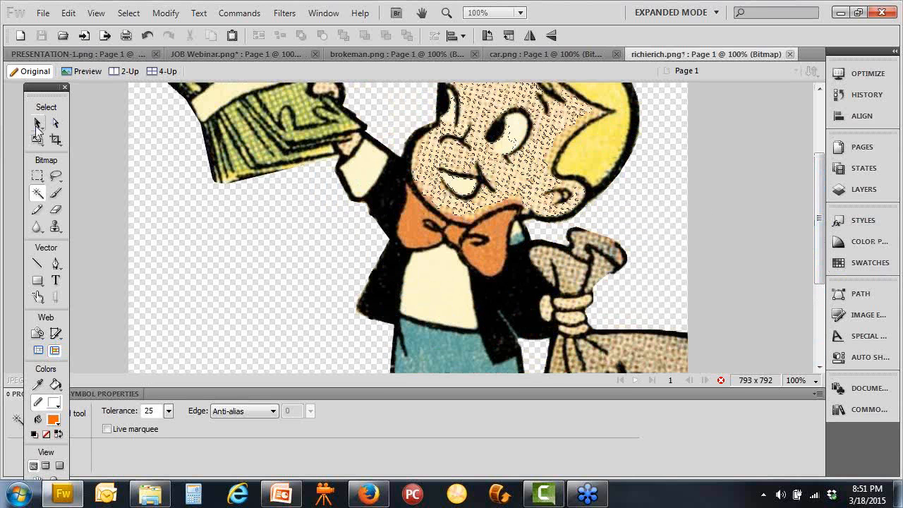
pyautogui.click(38, 124)
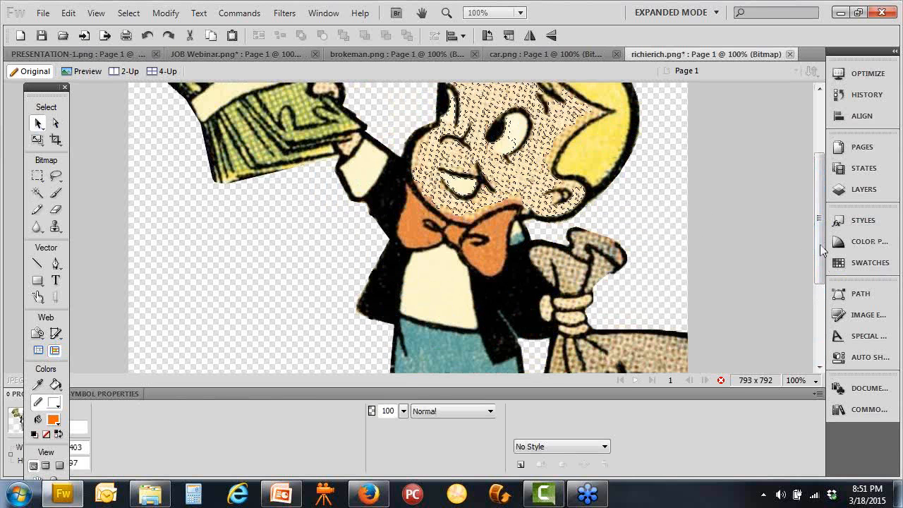
pyautogui.moveTo(820, 251); pyautogui.dragTo(820, 226)
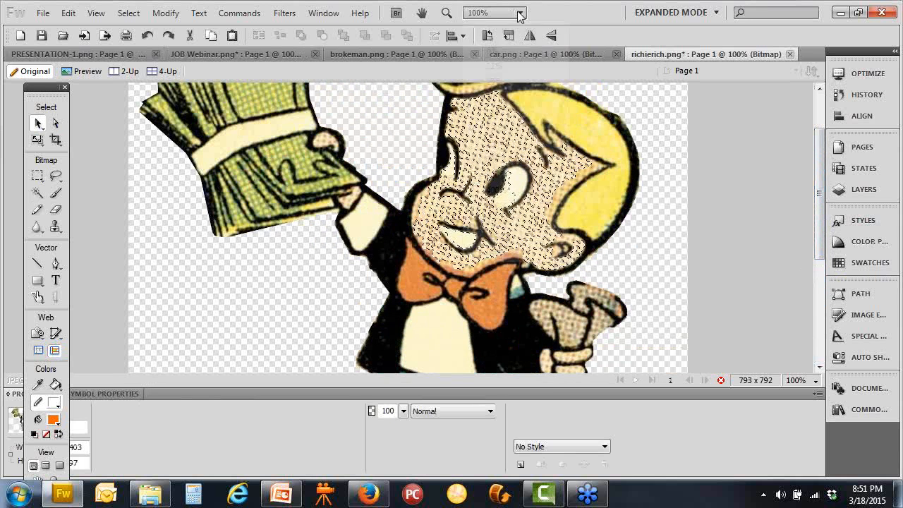
pyautogui.click(519, 16)
pyautogui.click(548, 95)
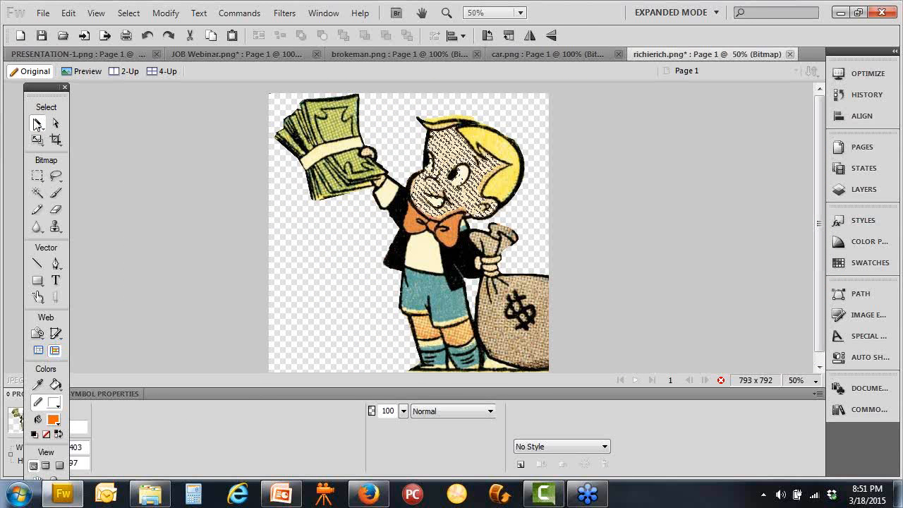
pyautogui.click(346, 231)
pyautogui.click(190, 141)
pyautogui.click(303, 150)
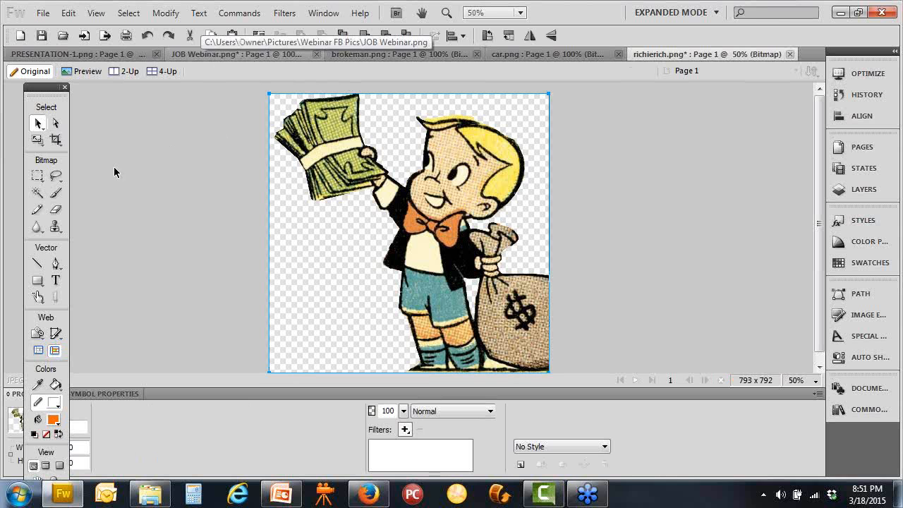
# Shrink the cartoon to about half size near the canvas top and place a text box below it
pyautogui.click(56, 280)
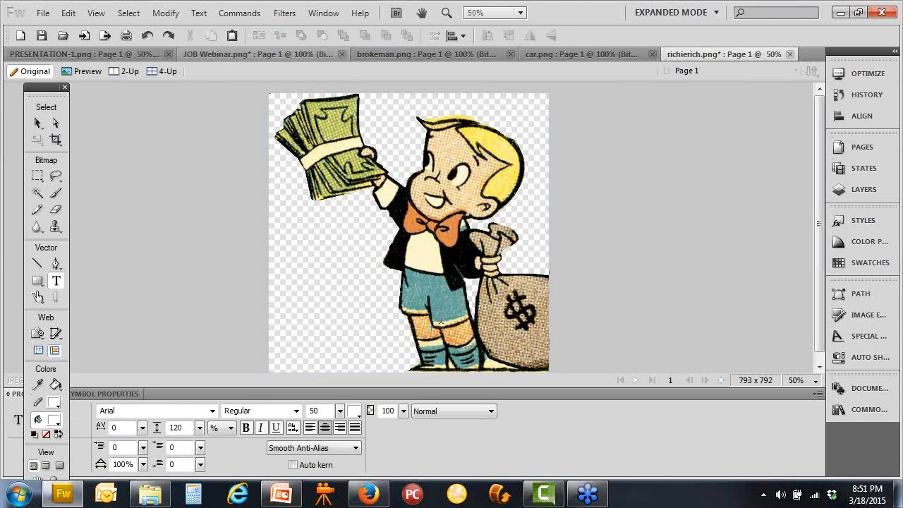
pyautogui.click(38, 124)
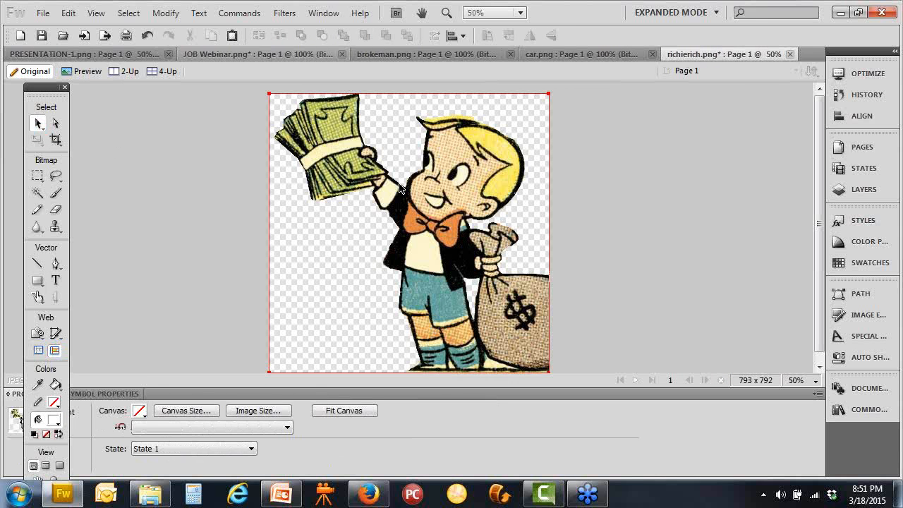
pyautogui.click(509, 123)
pyautogui.moveTo(552, 97); pyautogui.dragTo(422, 207)
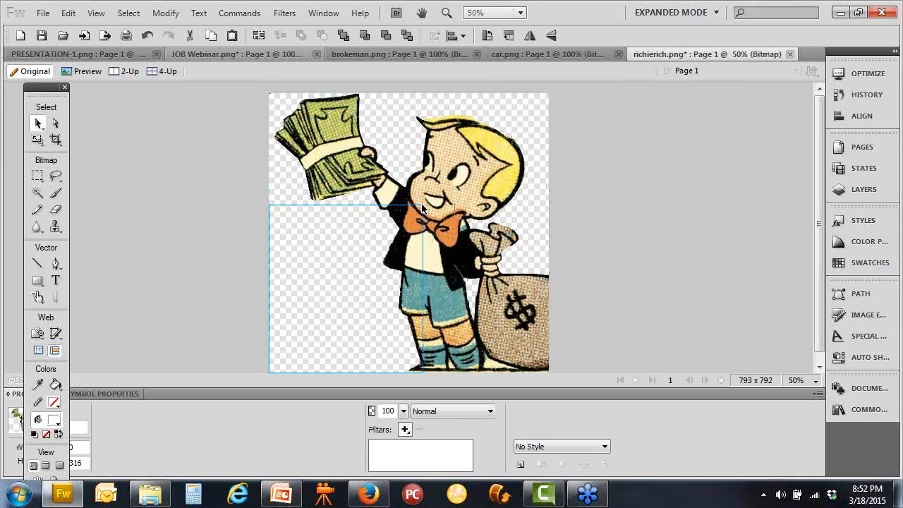
pyautogui.moveTo(365, 284); pyautogui.dragTo(414, 185)
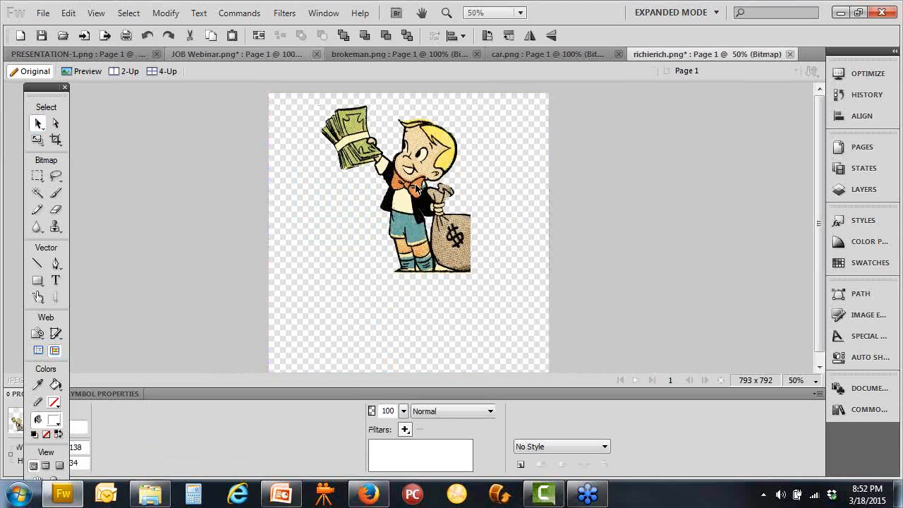
pyautogui.click(55, 280)
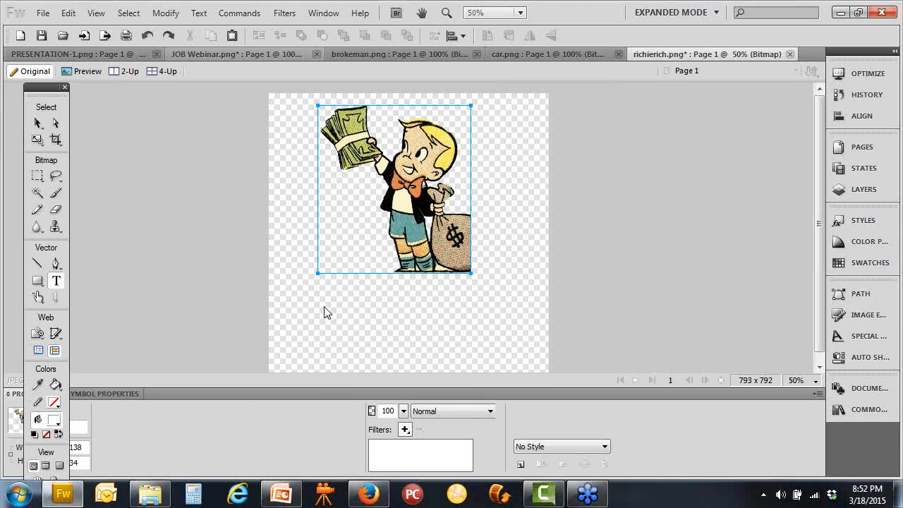
pyautogui.click(315, 282)
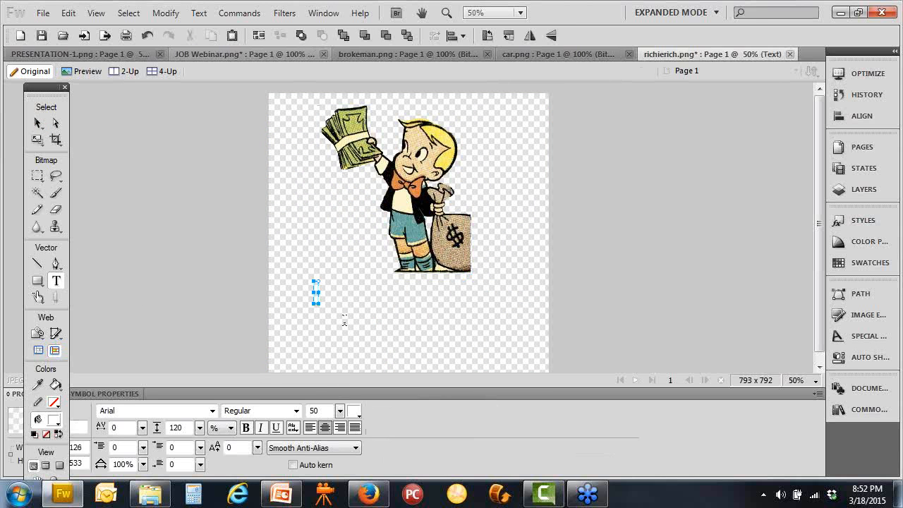
# Start the caption text and colour it black
pyautogui.write('Business O')
pyautogui.press('BackSpace')
pyautogui.press('BackSpace')
pyautogui.press('BackSpace')
pyautogui.press('BackSpace')
pyautogui.press('BackSpace')
pyautogui.press('BackSpace')
pyautogui.press('BackSpace')
pyautogui.press('BackSpace')
pyautogui.press('BackSpace')
pyautogui.press('BackSpace')
pyautogui.write('The Owner')
pyautogui.press('BackSpace')
pyautogui.press('BackSpace')
pyautogui.moveTo(354, 304); pyautogui.dragTo(282, 360)
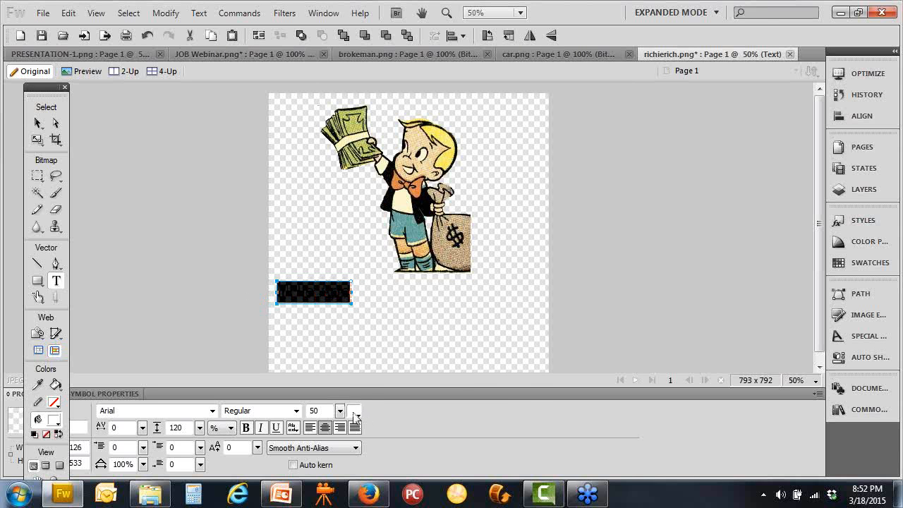
pyautogui.click(355, 411)
pyautogui.click(359, 289)
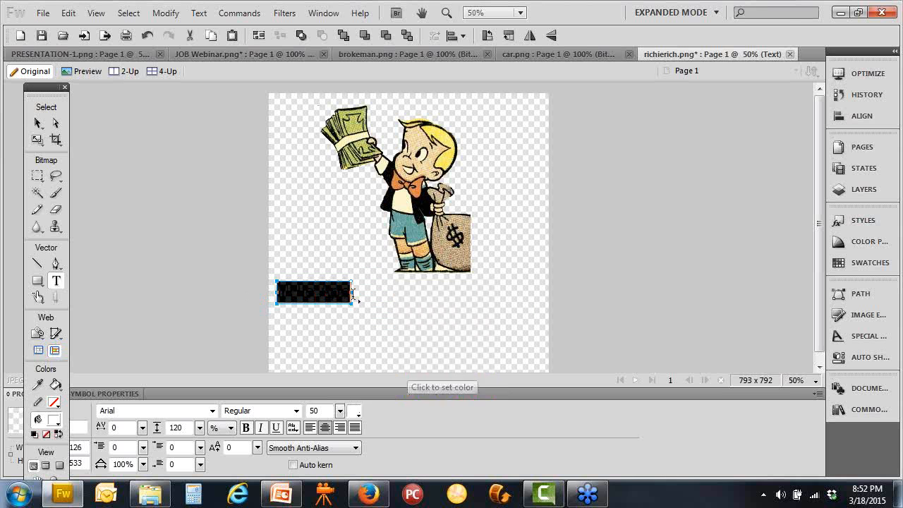
# Make the caption read 'This App Sponsered By' over 'Gitdigi.com' and centre it under the cartoon
pyautogui.click(297, 290)
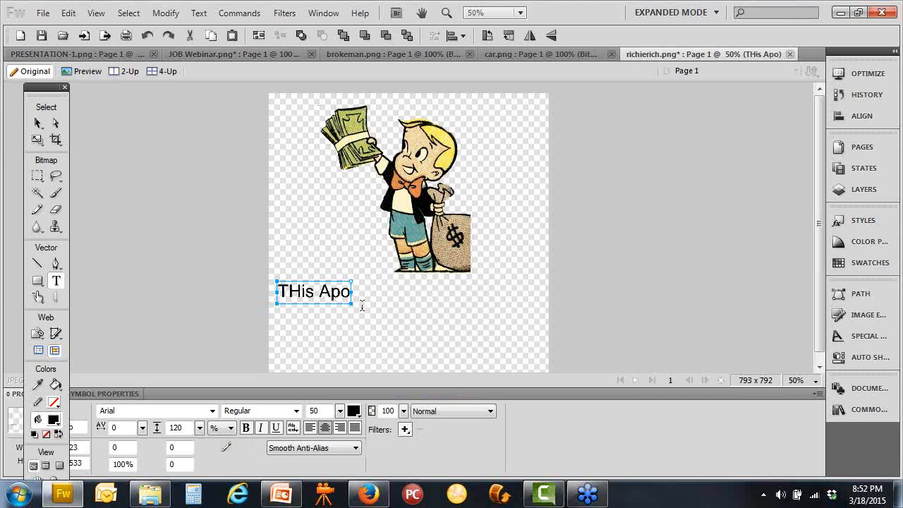
pyautogui.press('BackSpace')
pyautogui.write('h')
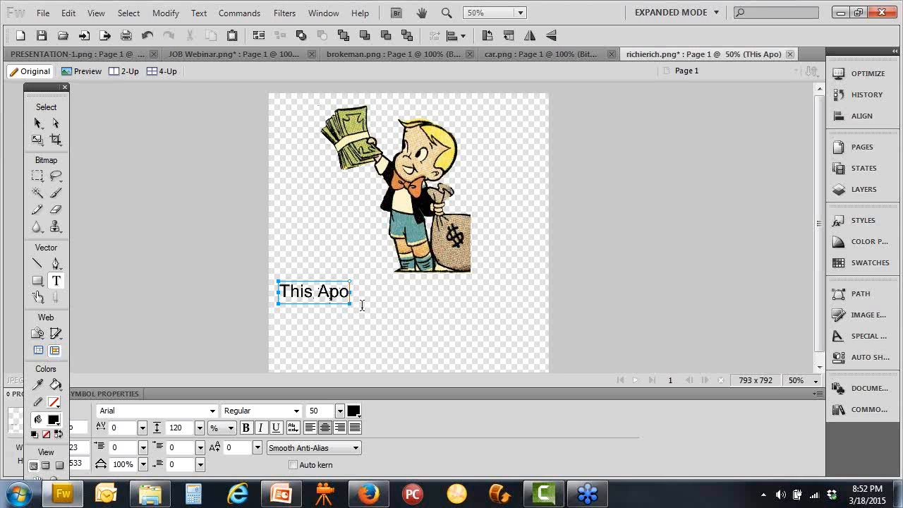
pyautogui.press('BackSpace')
pyautogui.write('p')
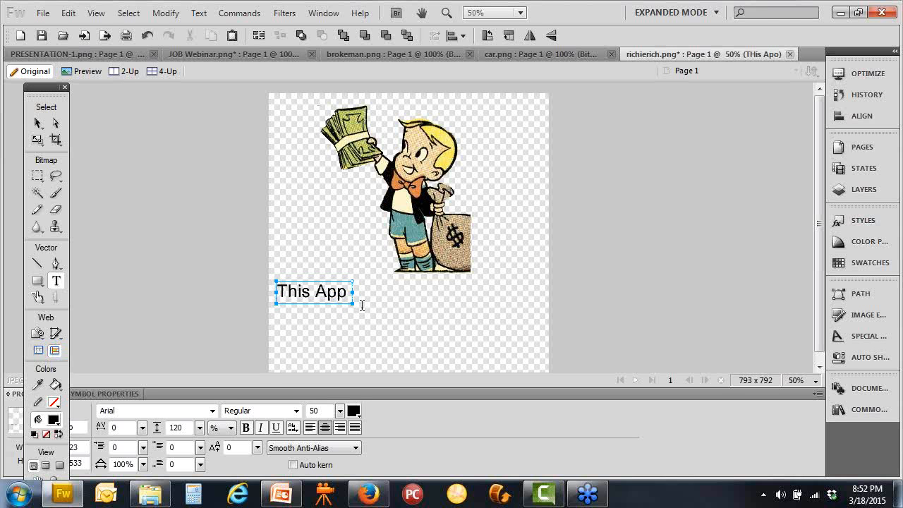
pyautogui.write(' Sponsered')
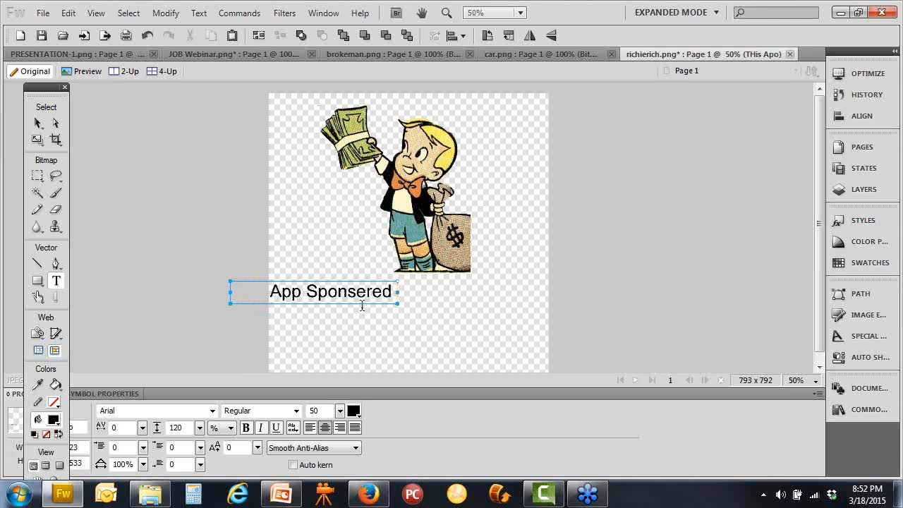
pyautogui.write(' By')
pyautogui.press('Return')
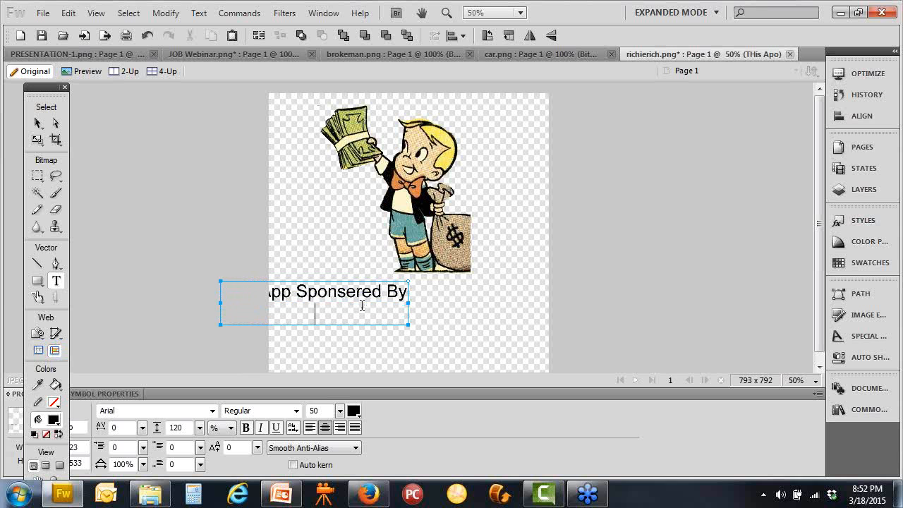
pyautogui.write('Go')
pyautogui.press('BackSpace')
pyautogui.write('itdigi.com')
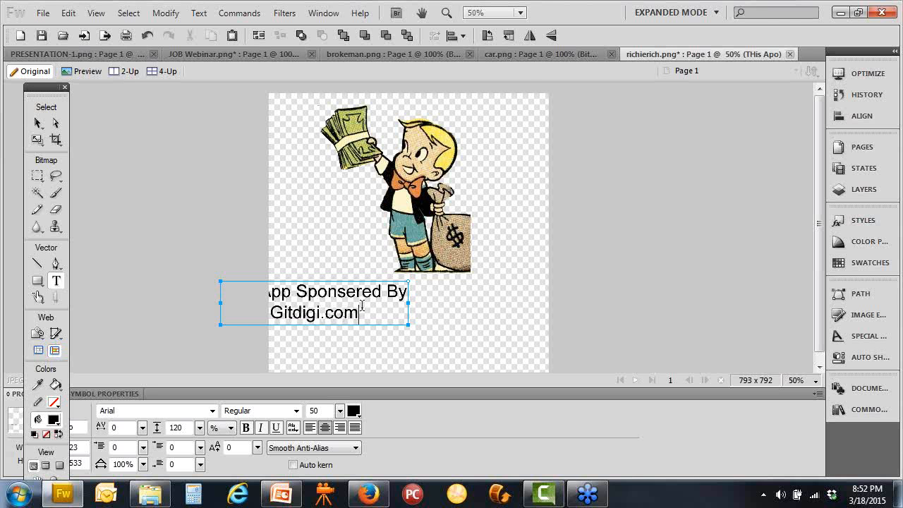
pyautogui.click(40, 123)
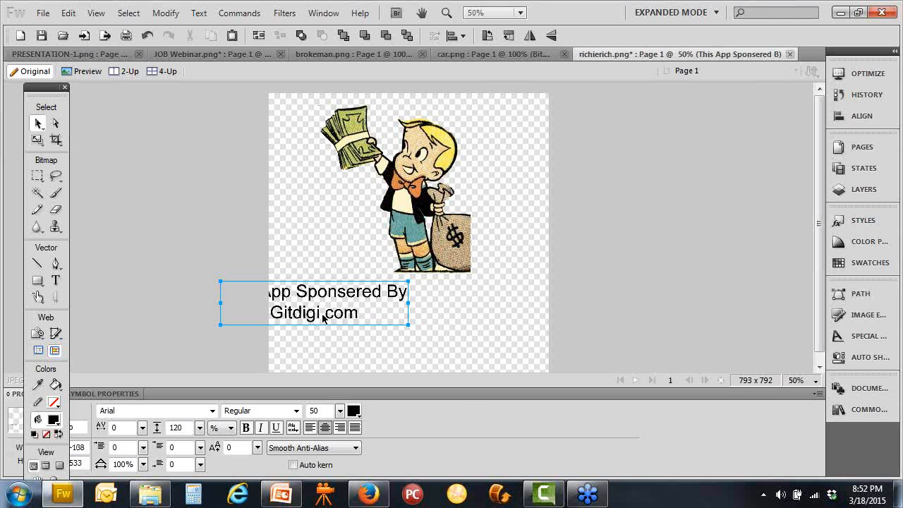
pyautogui.moveTo(298, 321); pyautogui.dragTo(393, 312)
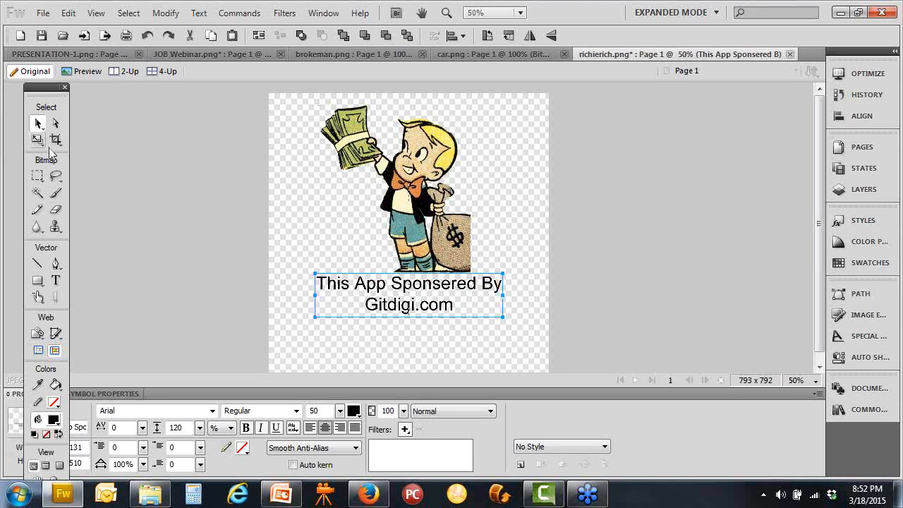
# Crop the canvas to 614 x 640 around cartoon and caption, nudging the cartoon about 21 px right
pyautogui.click(55, 140)
pyautogui.moveTo(296, 95); pyautogui.dragTo(518, 319)
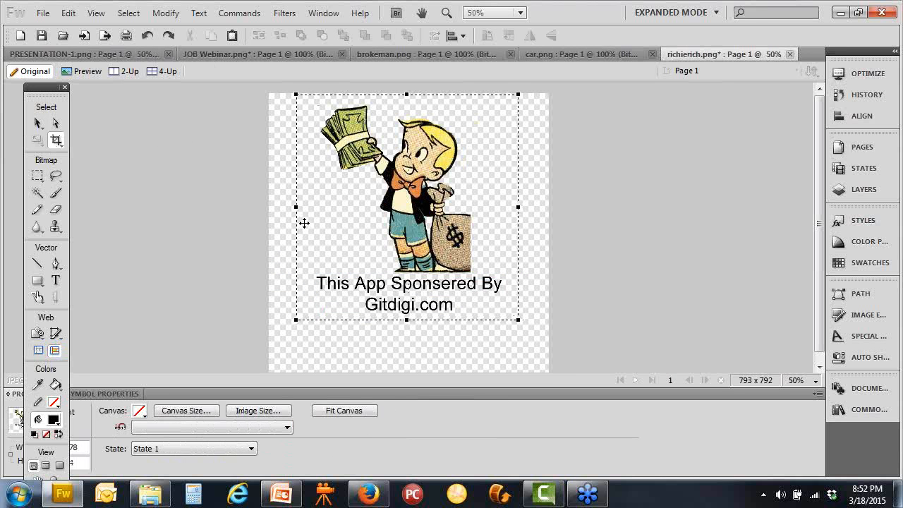
pyautogui.doubleClick(394, 227)
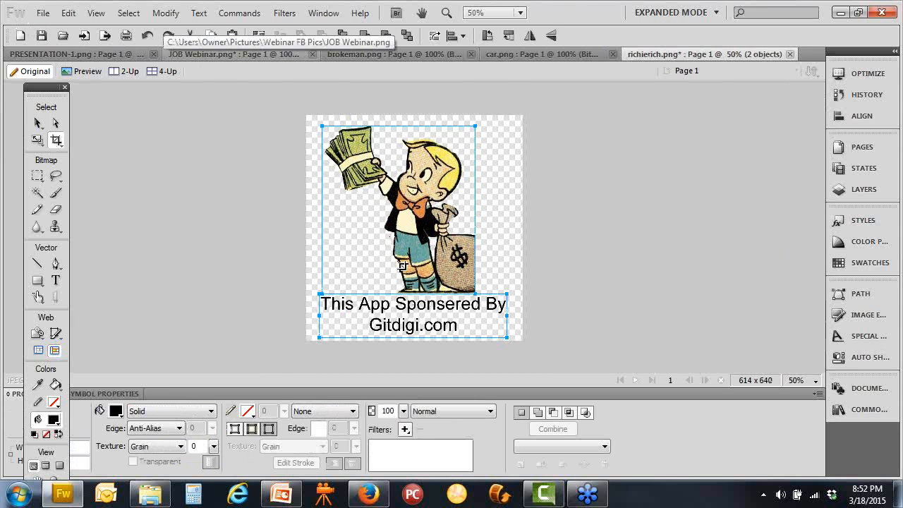
pyautogui.click(38, 123)
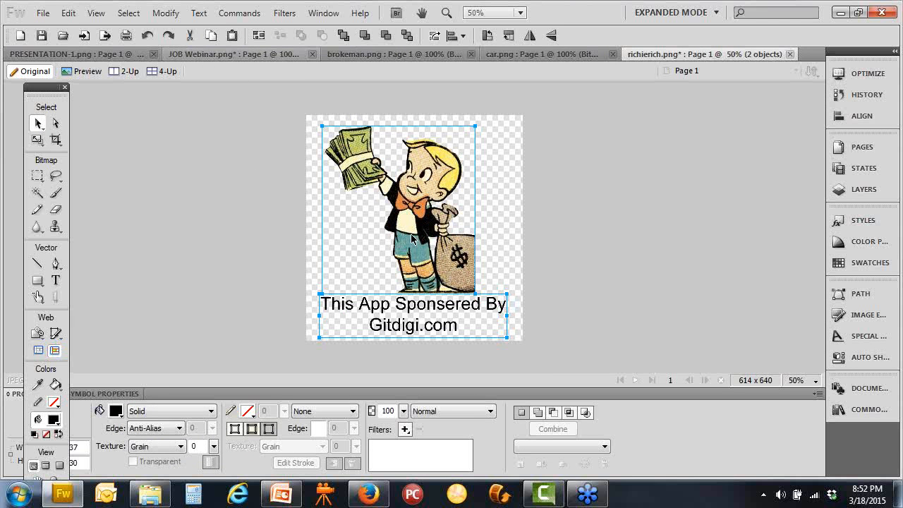
pyautogui.click(261, 196)
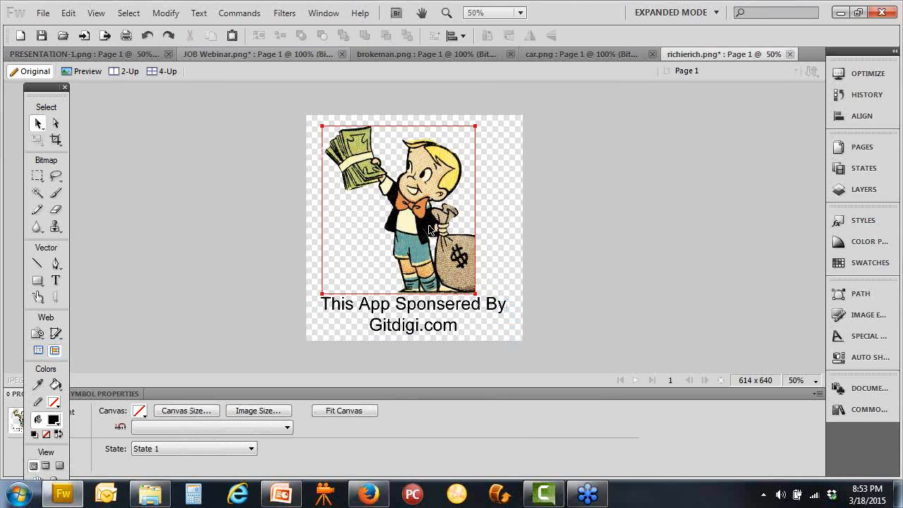
pyautogui.moveTo(413, 231); pyautogui.dragTo(428, 230)
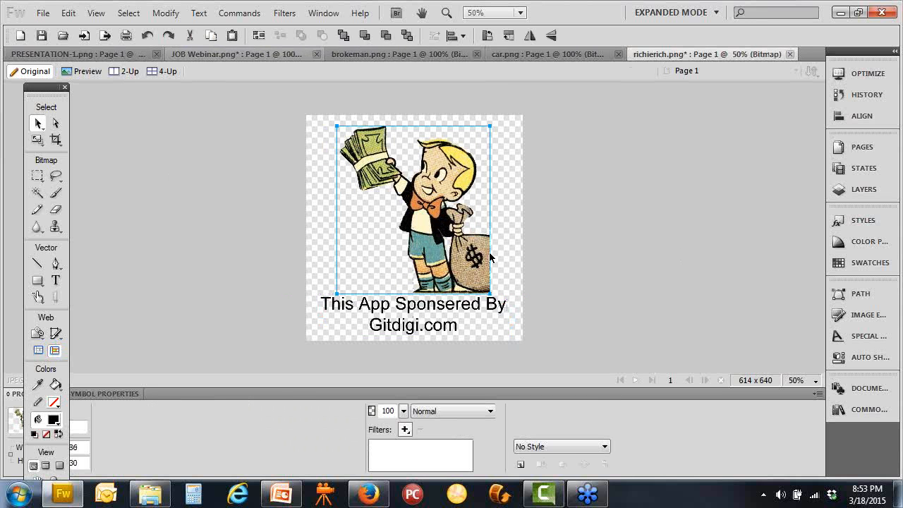
pyautogui.click(562, 239)
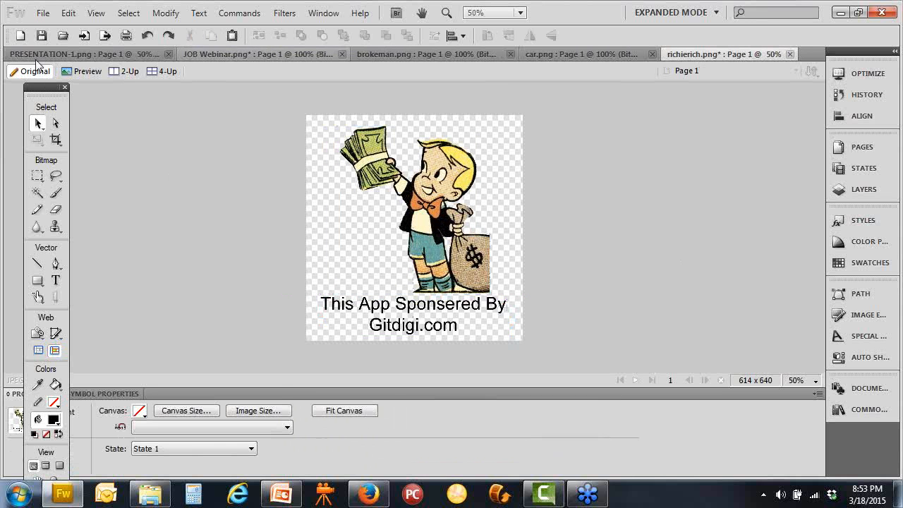
# Save the image as richierich.png on the Desktop and return to the Add Event form
pyautogui.click(43, 13)
pyautogui.click(117, 153)
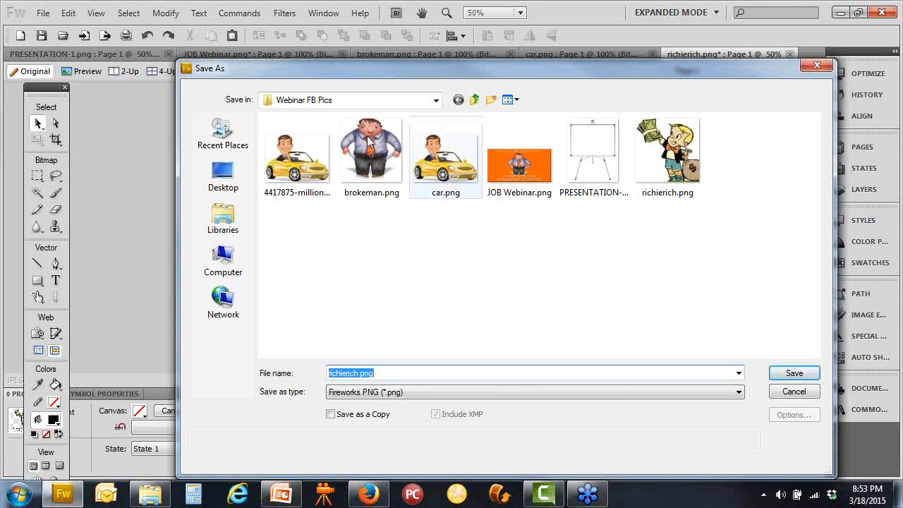
pyautogui.click(233, 185)
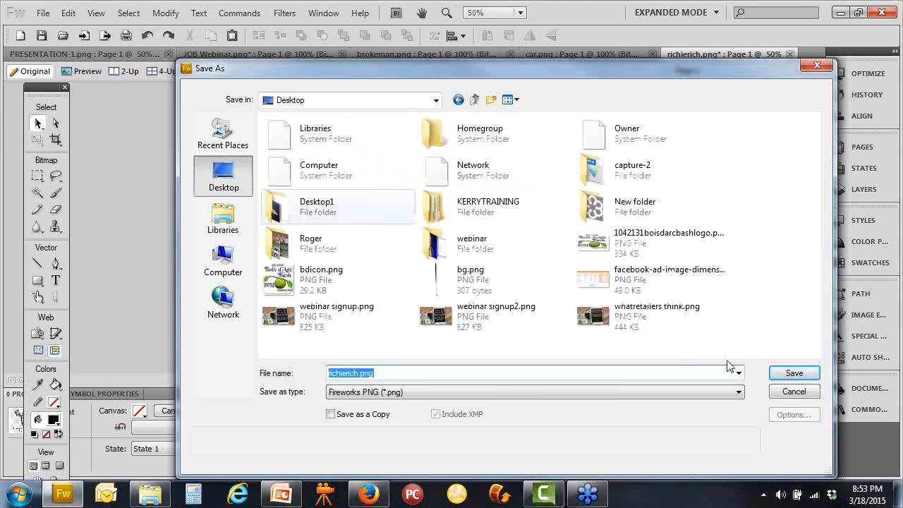
pyautogui.click(793, 373)
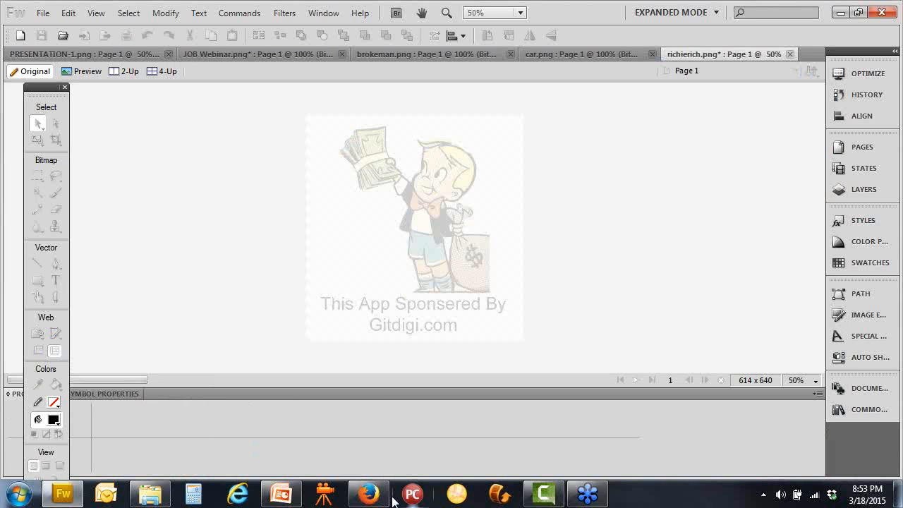
pyautogui.click(368, 493)
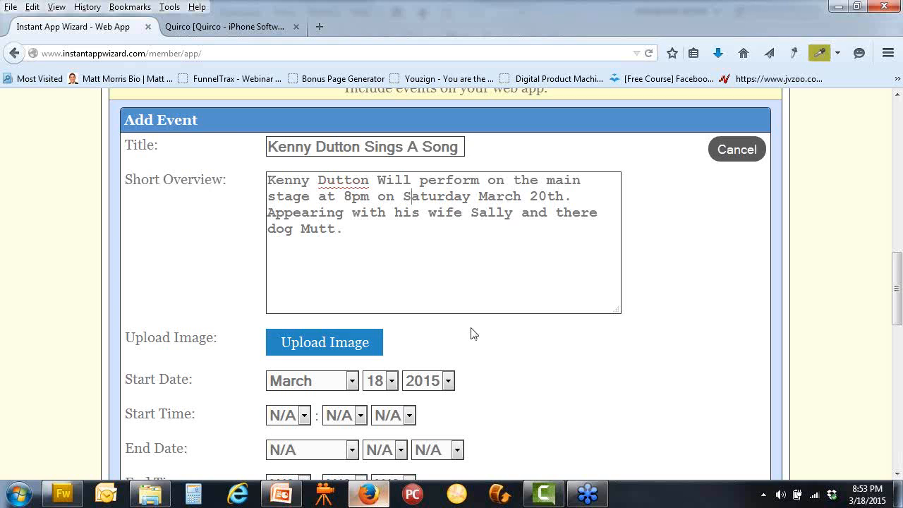
pyautogui.click(356, 346)
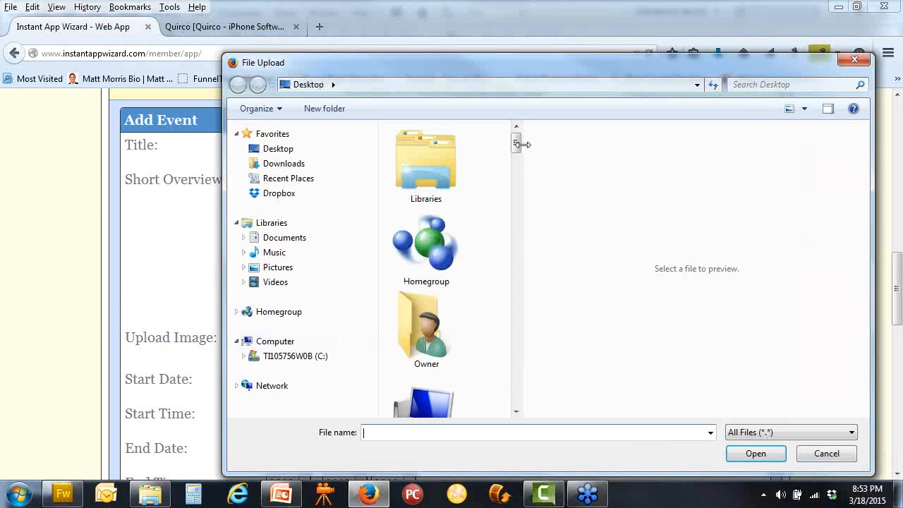
pyautogui.moveTo(521, 144); pyautogui.dragTo(518, 348)
pyautogui.click(426, 261)
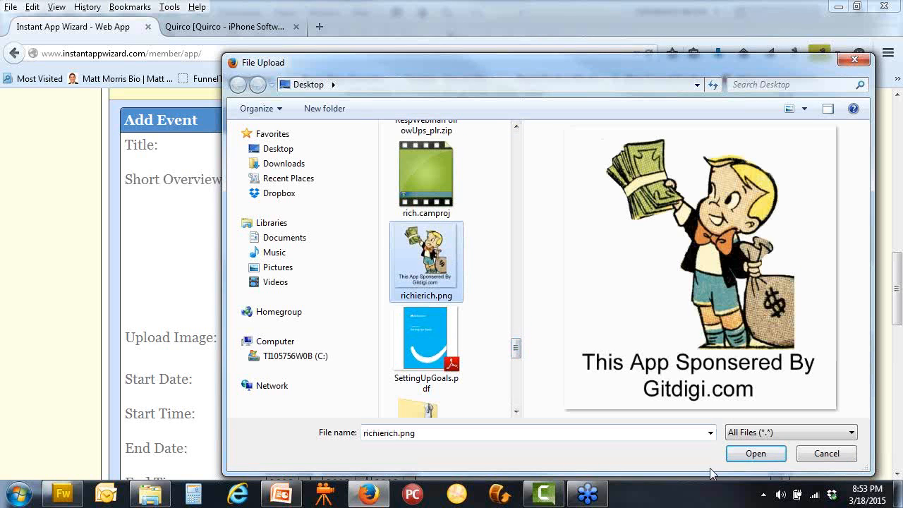
pyautogui.click(754, 454)
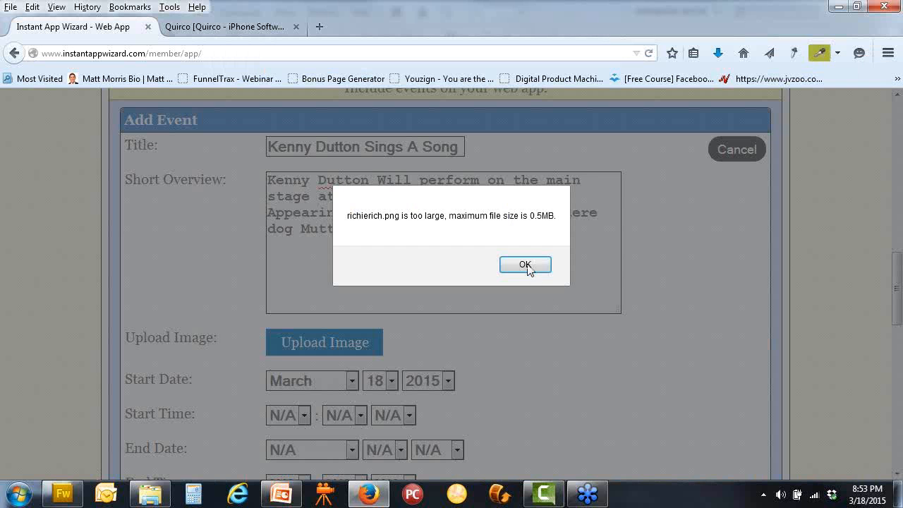
pyautogui.click(525, 265)
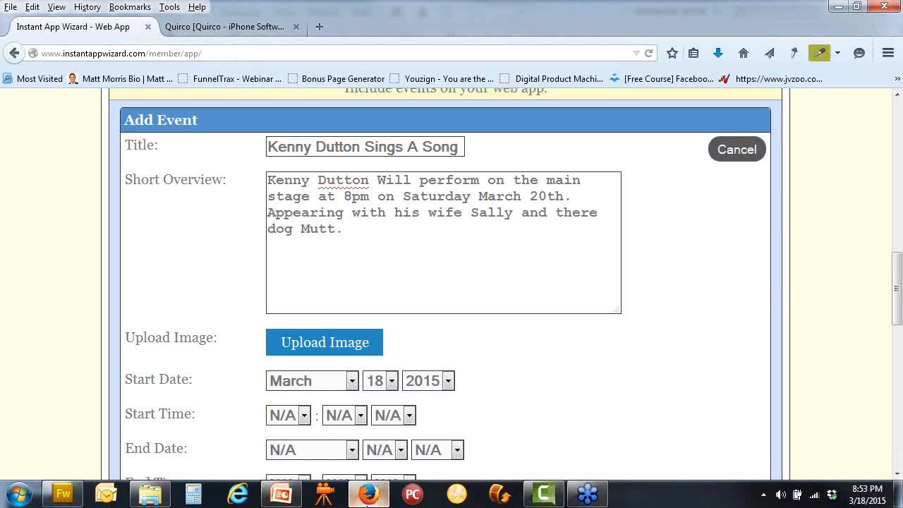
pyautogui.click(61, 499)
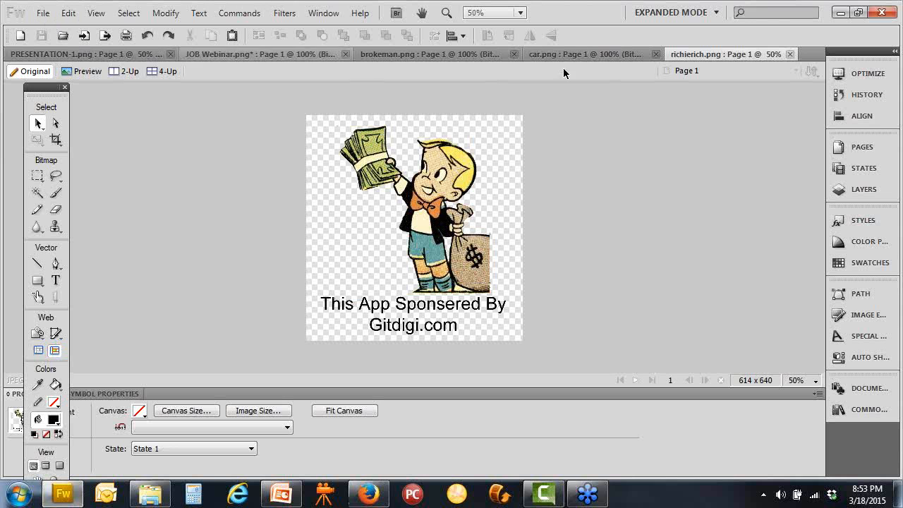
# Resize the image to 300 pixels wide (300 x 313)
pyautogui.click(165, 12)
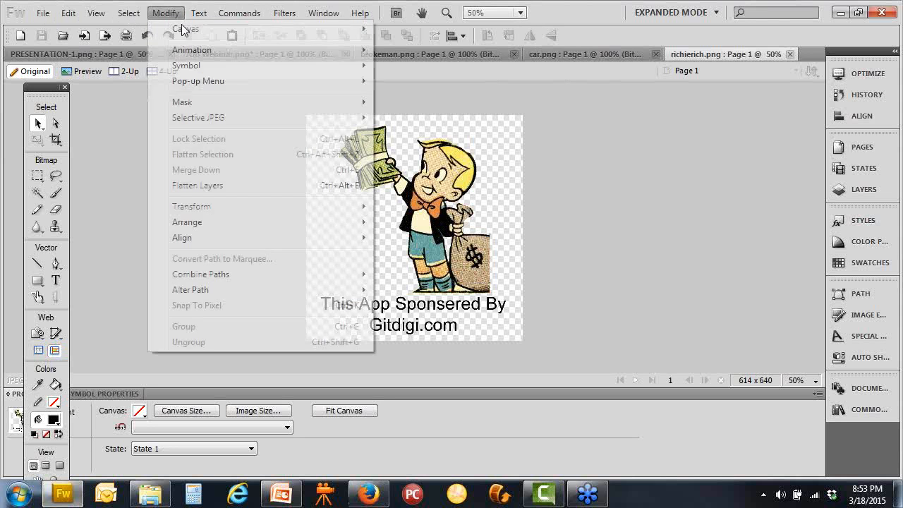
pyautogui.moveTo(196, 30)
pyautogui.click(431, 29)
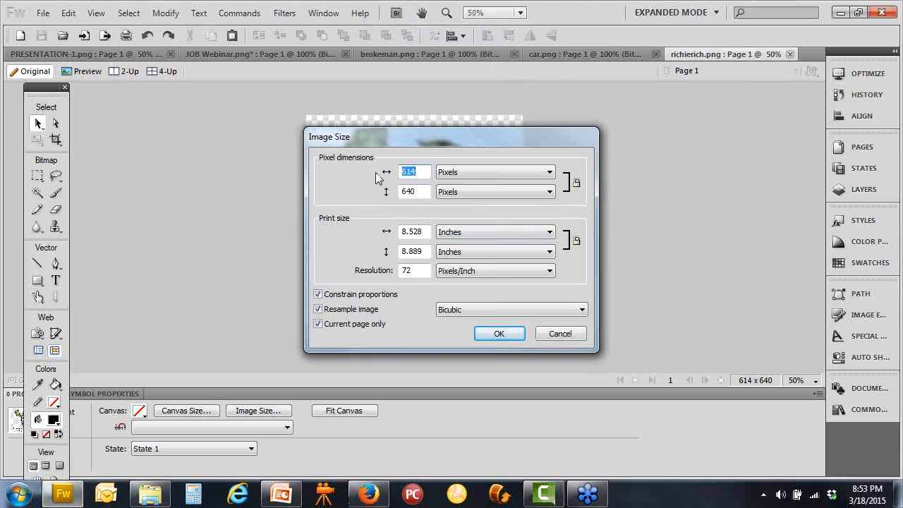
pyautogui.write('300')
pyautogui.click(504, 337)
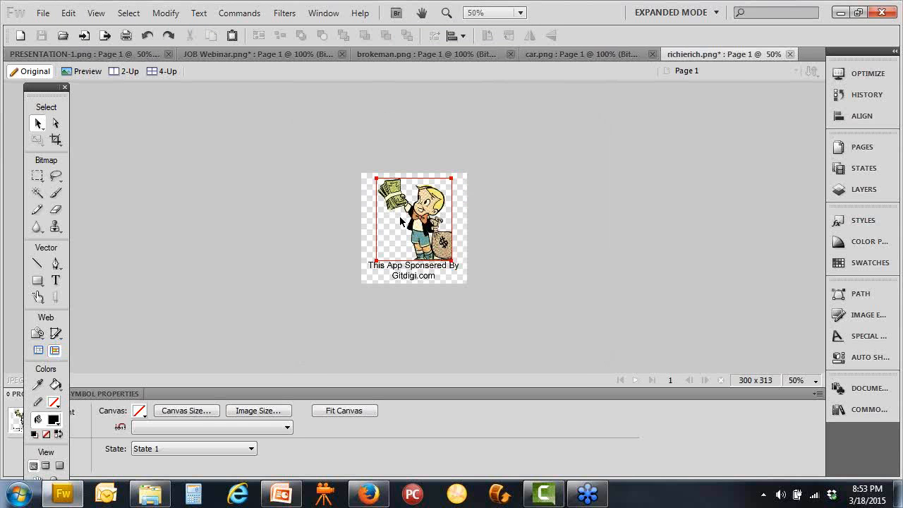
# Save over richierich.png on the Desktop and start the event's image upload
pyautogui.click(51, 14)
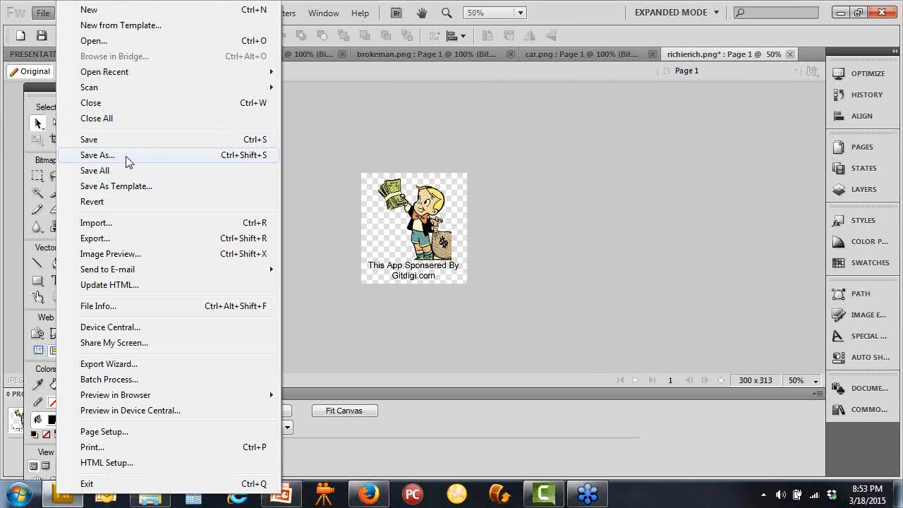
pyautogui.click(126, 156)
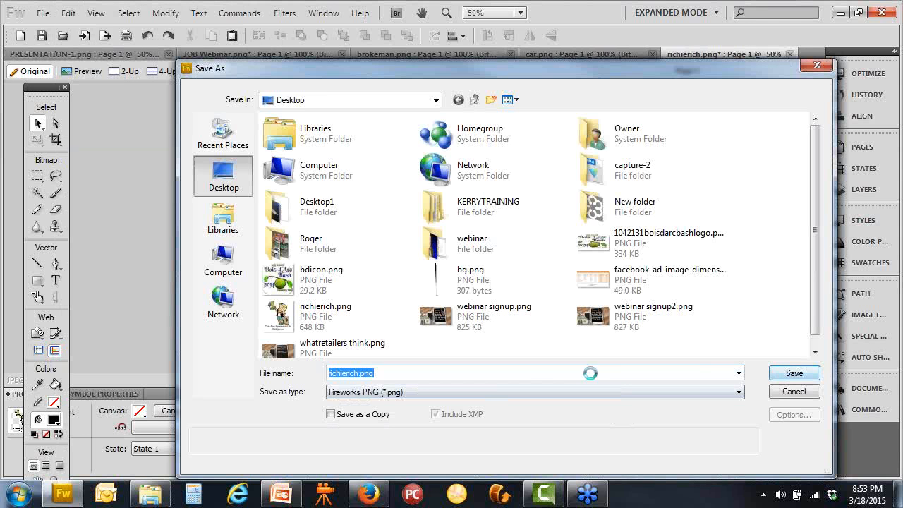
pyautogui.press('Return')
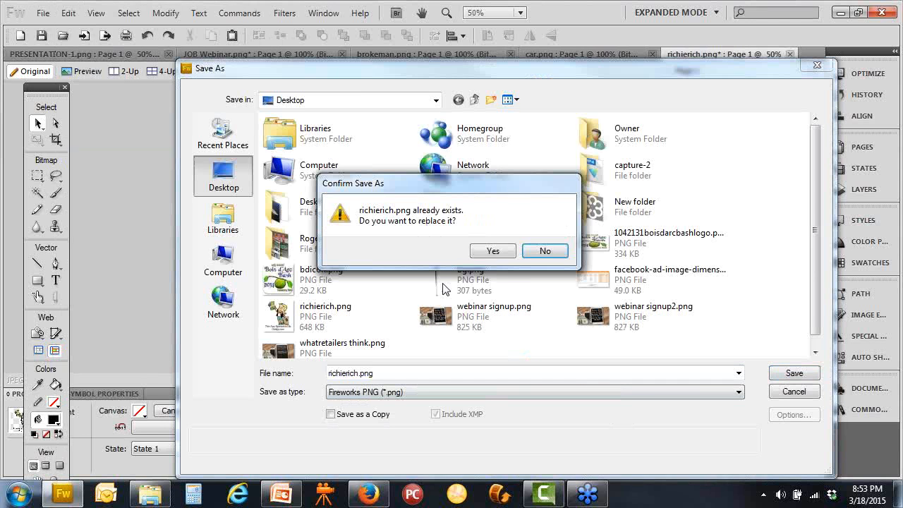
pyautogui.click(496, 251)
pyautogui.click(371, 491)
pyautogui.click(358, 340)
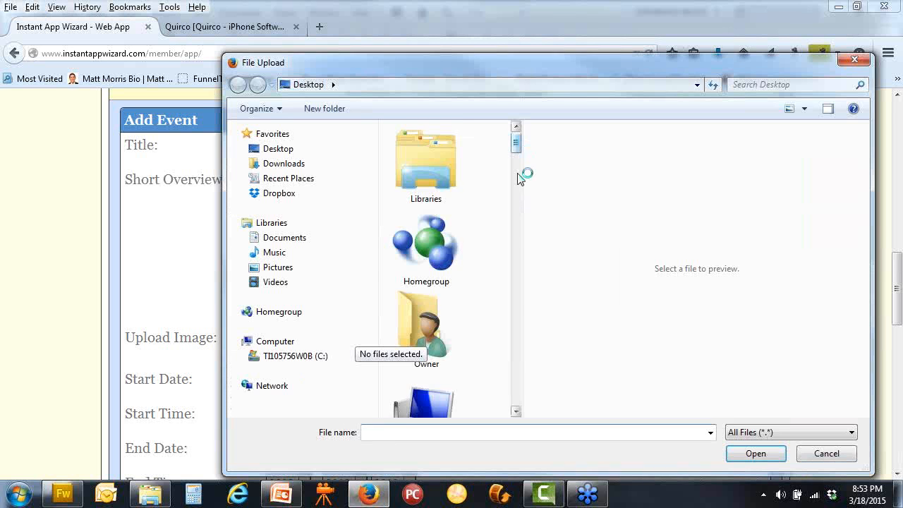
# Upload the resized richierich.png to the event and scroll down to its preview
pyautogui.moveTo(520, 174)
pyautogui.mouseDown()
pyautogui.moveTo(518, 343)
pyautogui.moveTo(500, 343)
pyautogui.mouseUp()
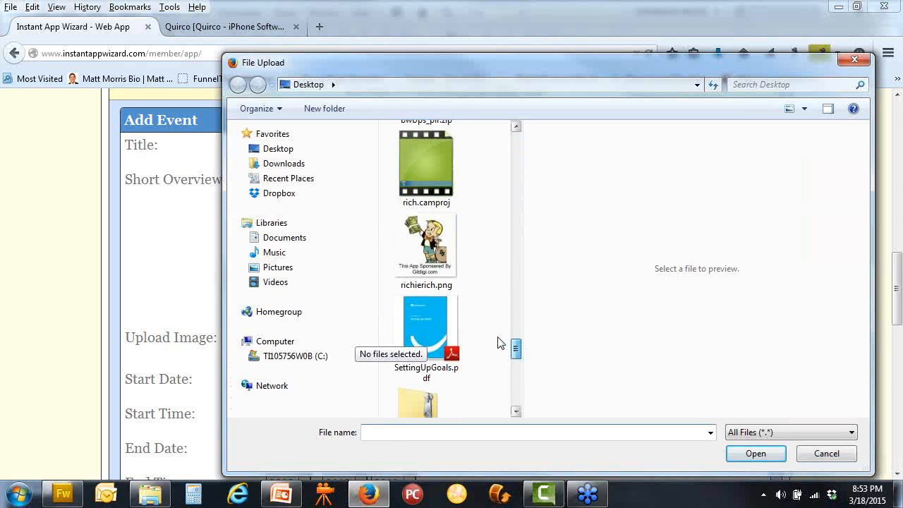
pyautogui.click(431, 262)
pyautogui.click(749, 452)
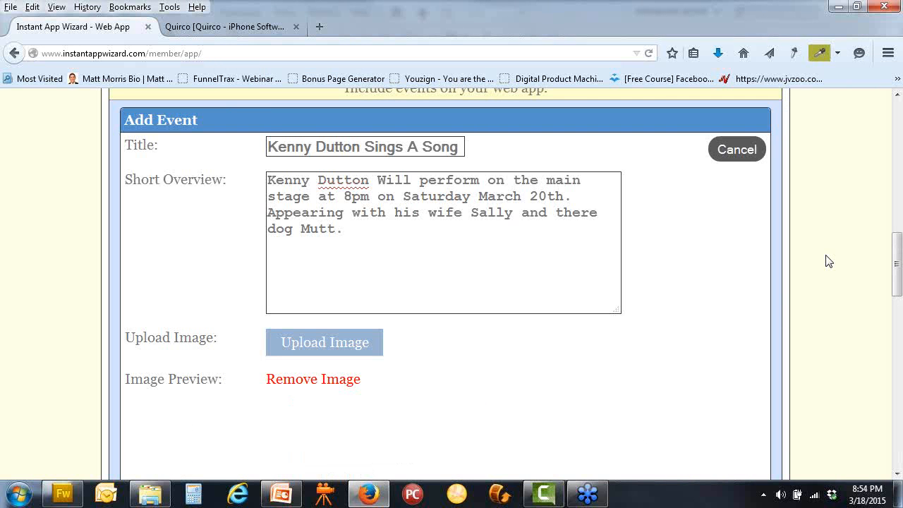
pyautogui.scroll(-4, 709, 283)
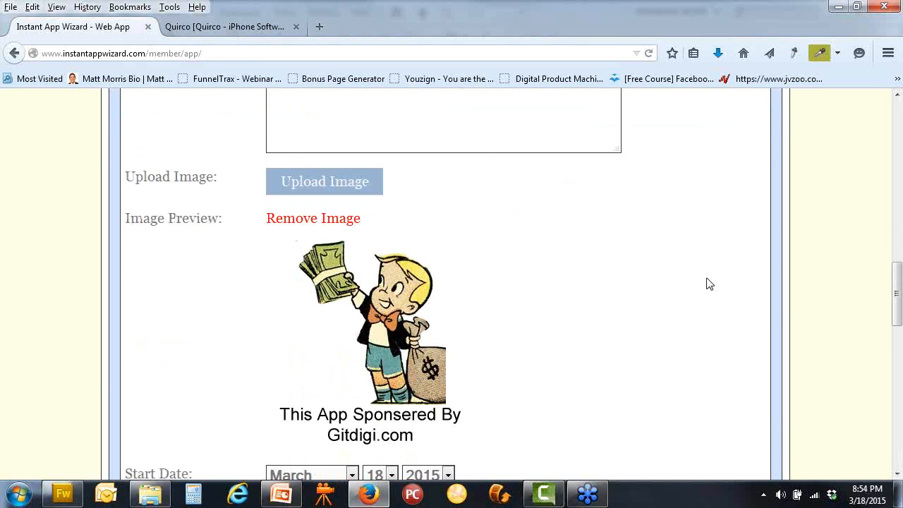
pyautogui.scroll(-2, 709, 284)
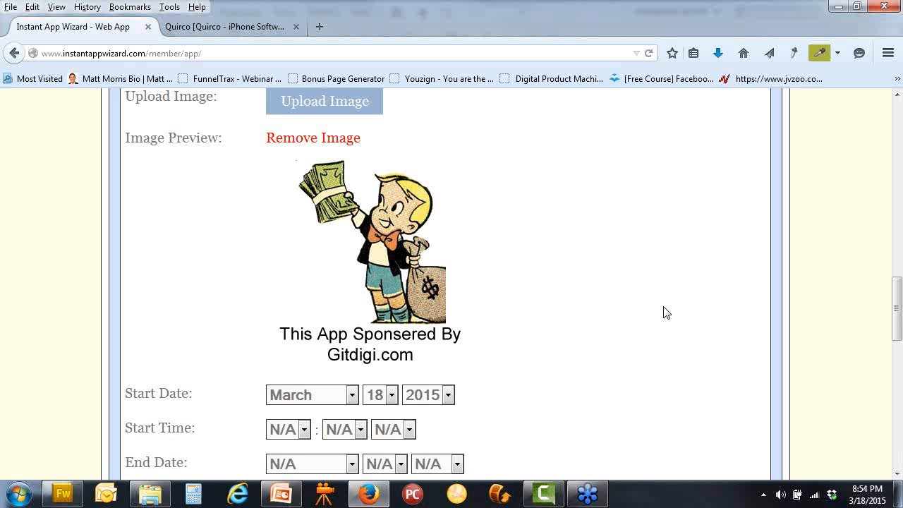
# Back in Fireworks, zoom to 100% and select the sponsor caption text
pyautogui.click(62, 493)
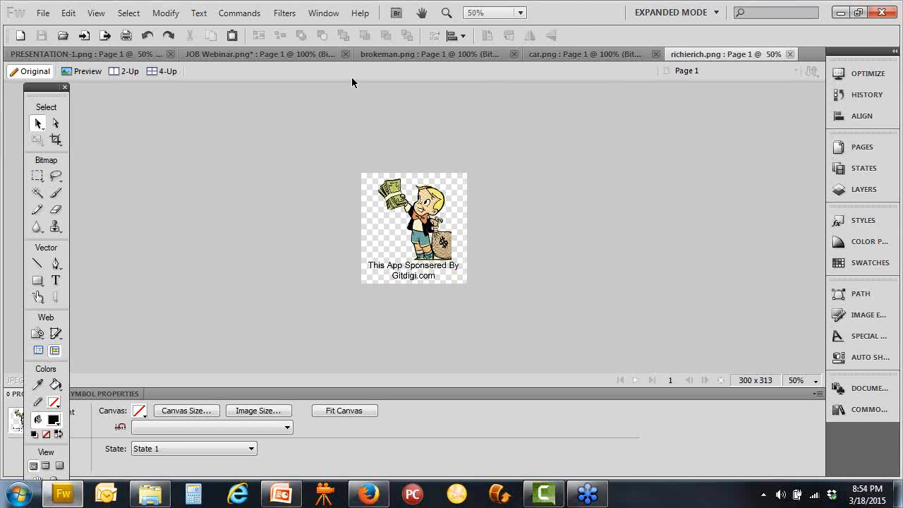
pyautogui.click(520, 13)
pyautogui.click(512, 129)
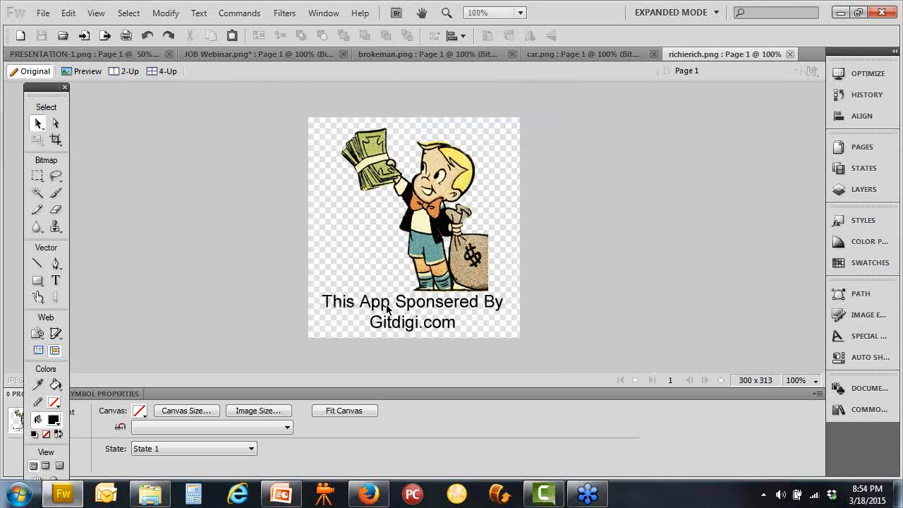
pyautogui.click(57, 280)
pyautogui.click(330, 299)
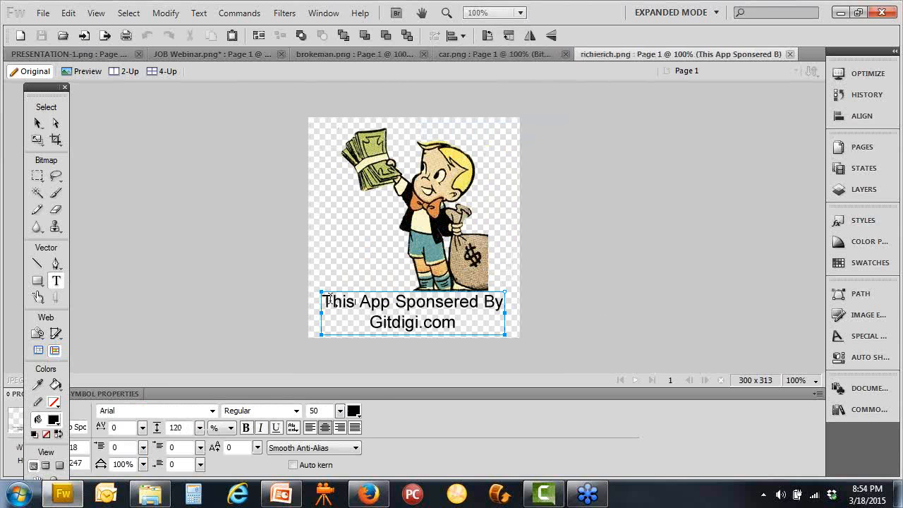
pyautogui.moveTo(328, 299); pyautogui.dragTo(562, 311)
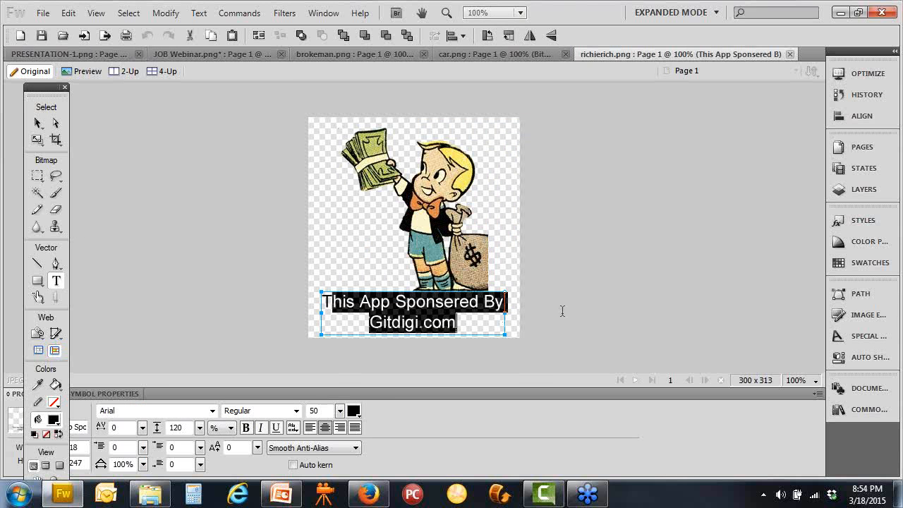
pyautogui.click(566, 310)
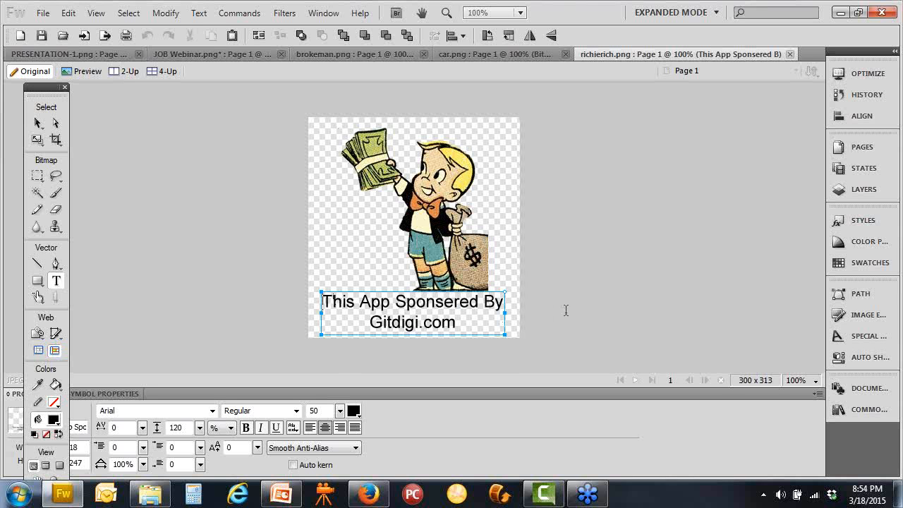
# Retype the caption as 'Visit' and 'Chiense' on two lines
pyautogui.press('Delete')
pyautogui.press('Delete')
pyautogui.press('Delete')
pyautogui.press('Delete')
pyautogui.press('Delete')
pyautogui.press('Delete')
pyautogui.press('Delete')
pyautogui.press('Delete')
pyautogui.press('Delete')
pyautogui.press('Delete')
pyautogui.press('Delete')
pyautogui.press('Delete')
pyautogui.press('Delete')
pyautogui.press('Delete')
pyautogui.press('Delete')
pyautogui.press('Delete')
pyautogui.press('Delete')
pyautogui.press('Delete')
pyautogui.press('Delete')
pyautogui.press('Delete')
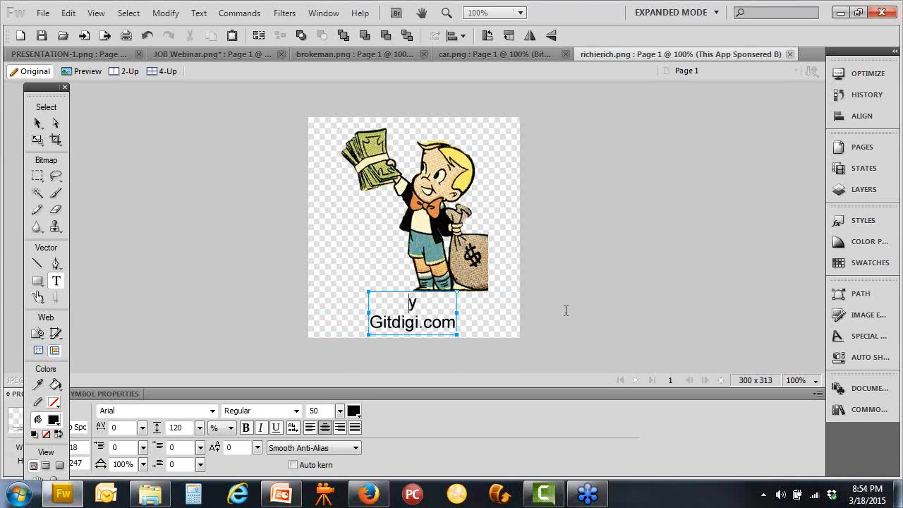
pyautogui.write('Visit')
pyautogui.press('BackSpace')
pyautogui.press('BackSpace')
pyautogui.press('BackSpace')
pyautogui.press('BackSpace')
pyautogui.press('BackSpace')
pyautogui.press('BackSpace')
pyautogui.press('BackSpace')
pyautogui.press('BackSpace')
pyautogui.press('BackSpace')
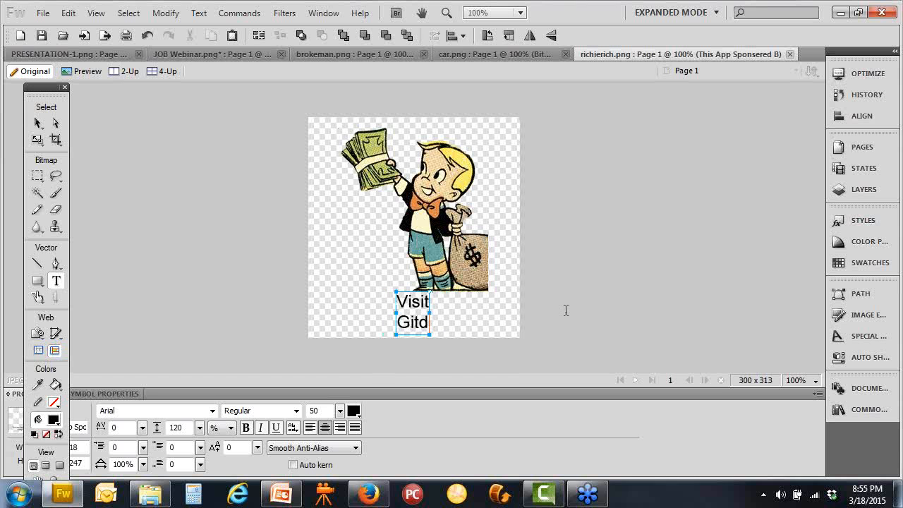
pyautogui.press('BackSpace')
pyautogui.press('BackSpace')
pyautogui.write('Chicnes')
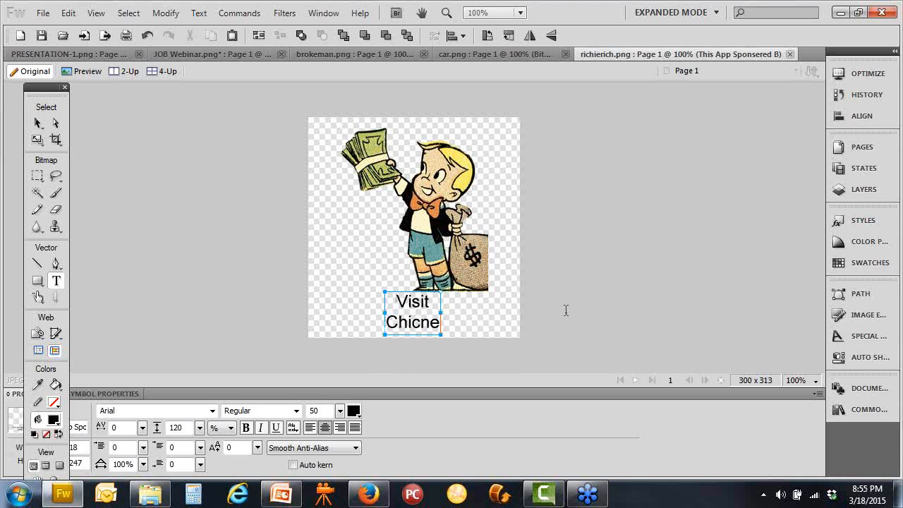
pyautogui.press('BackSpace')
pyautogui.press('BackSpace')
pyautogui.press('BackSpace')
pyautogui.press('BackSpace')
pyautogui.write('esec')
pyautogui.press('BackSpace')
pyautogui.write('ns')
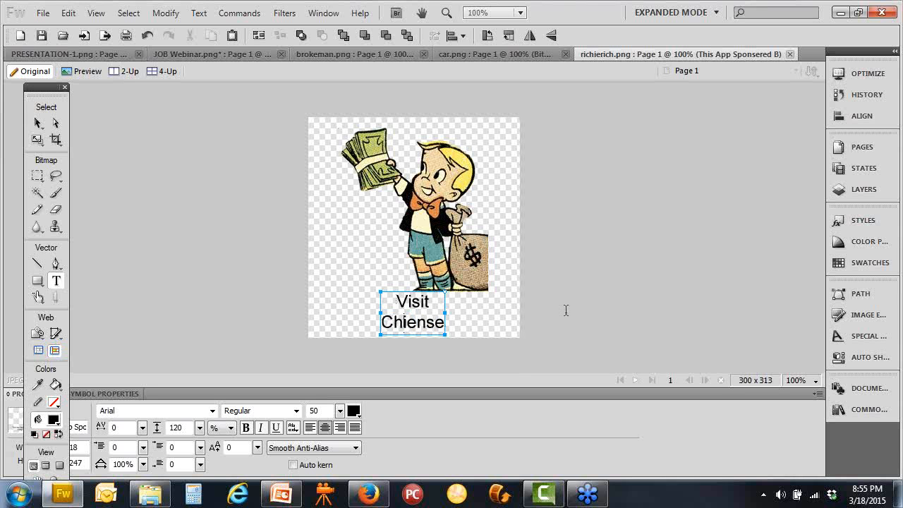
# Enlarge the caption to 55 points, join it onto one line, and reposition it
pyautogui.click(38, 123)
pyautogui.moveTo(381, 312); pyautogui.dragTo(323, 316)
pyautogui.moveTo(445, 314); pyautogui.dragTo(504, 317)
pyautogui.click(410, 317)
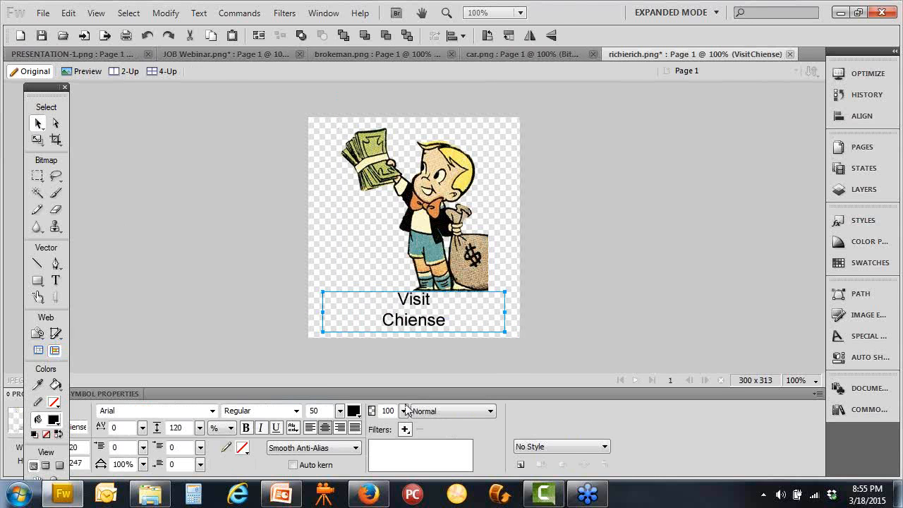
pyautogui.moveTo(339, 411)
pyautogui.mouseDown()
pyautogui.moveTo(343, 382)
pyautogui.moveTo(344, 417)
pyautogui.mouseUp()
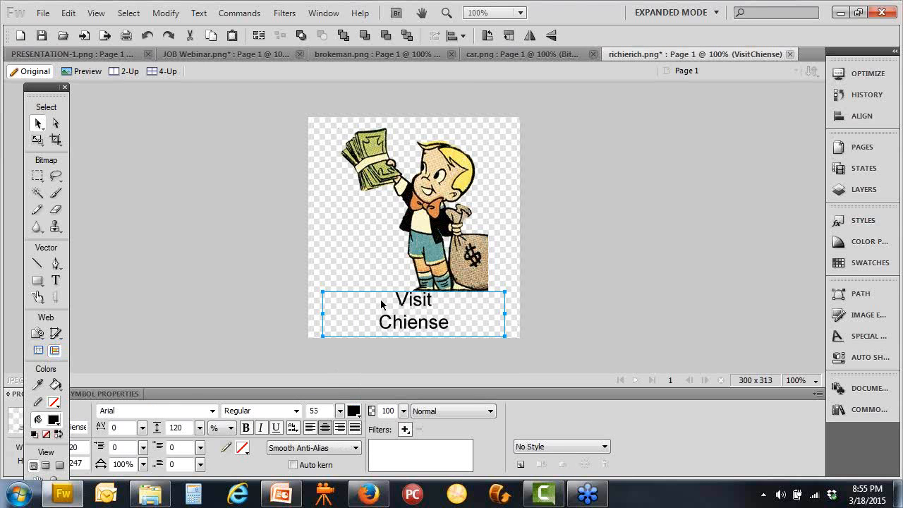
pyautogui.doubleClick(438, 305)
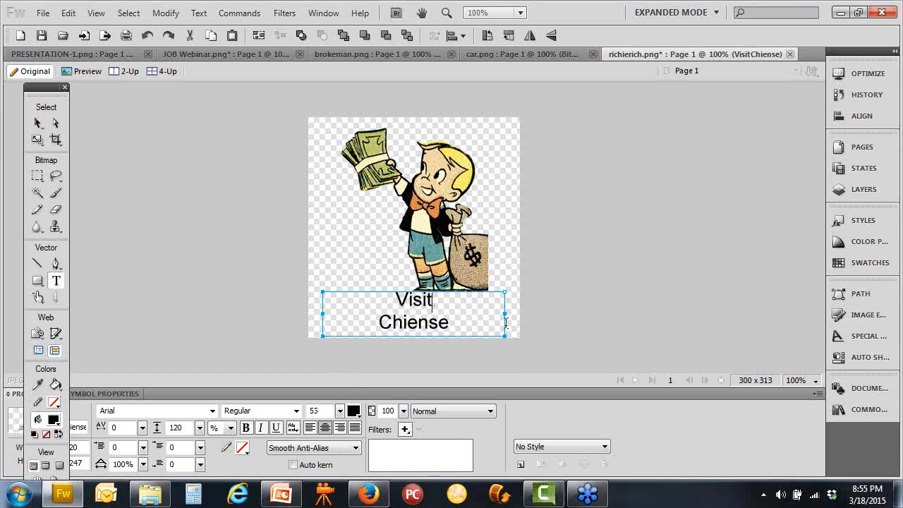
pyautogui.press('Delete')
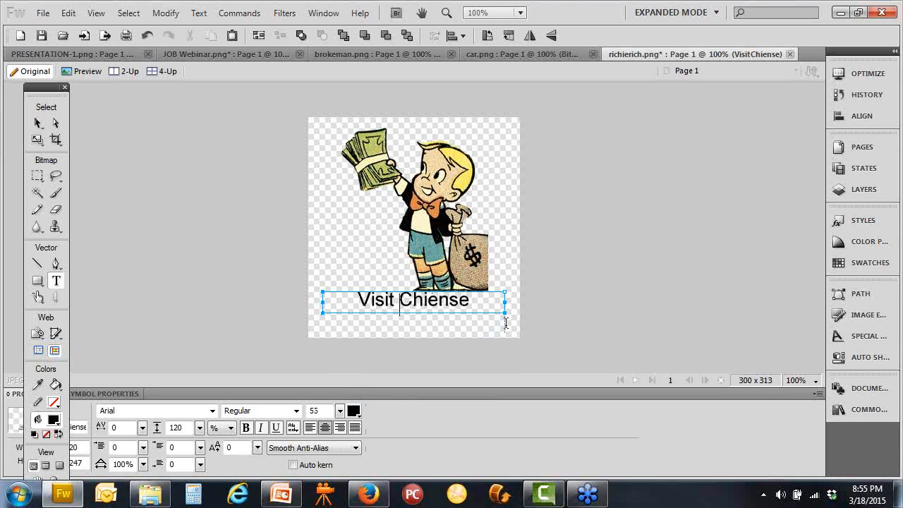
pyautogui.click(38, 122)
pyautogui.moveTo(374, 315); pyautogui.dragTo(380, 313)
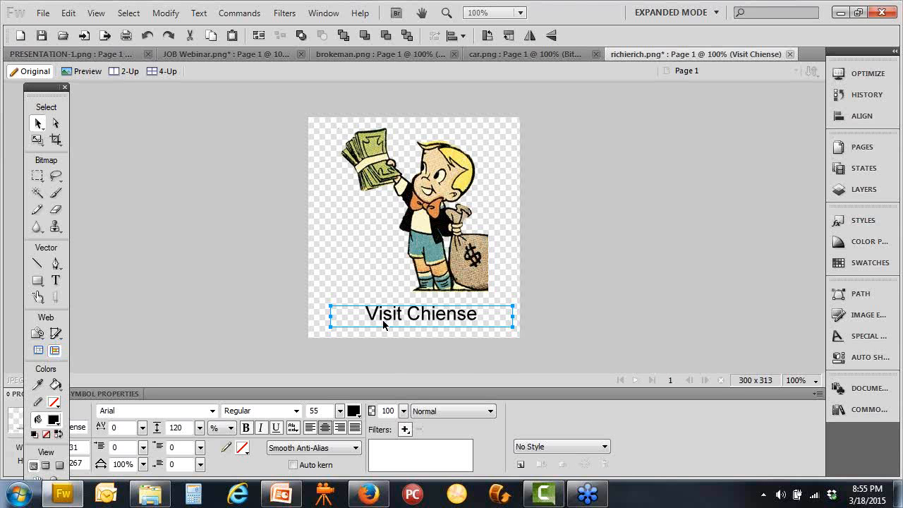
pyautogui.click(367, 493)
# In a new tab, search Google for 'chinese restaurant'
pyautogui.click(320, 27)
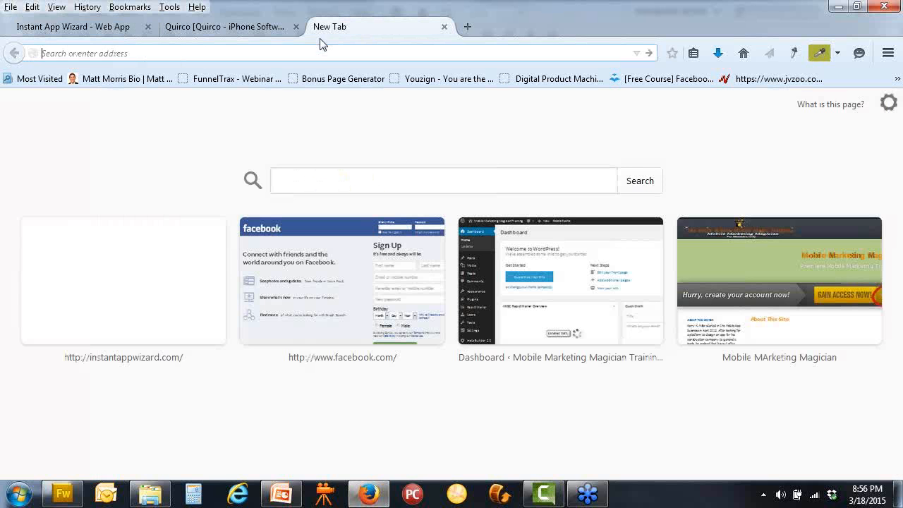
pyautogui.click(744, 55)
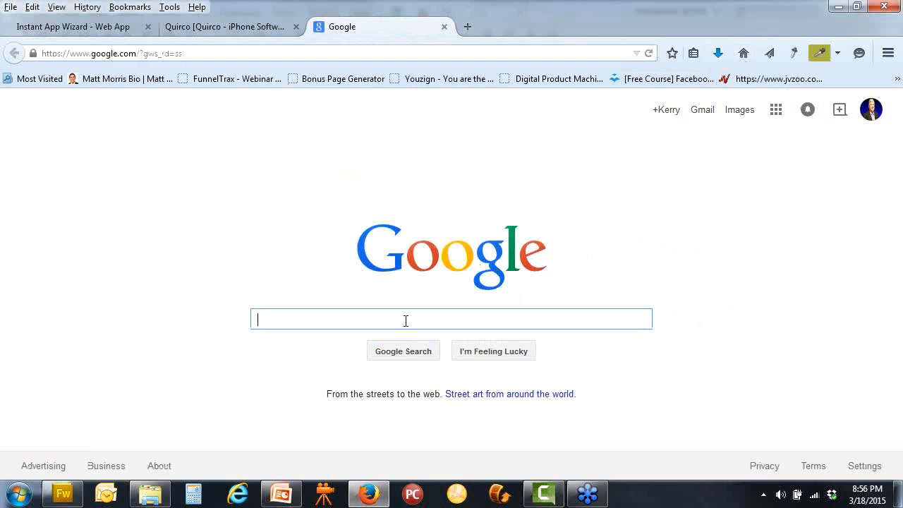
pyautogui.write('chine')
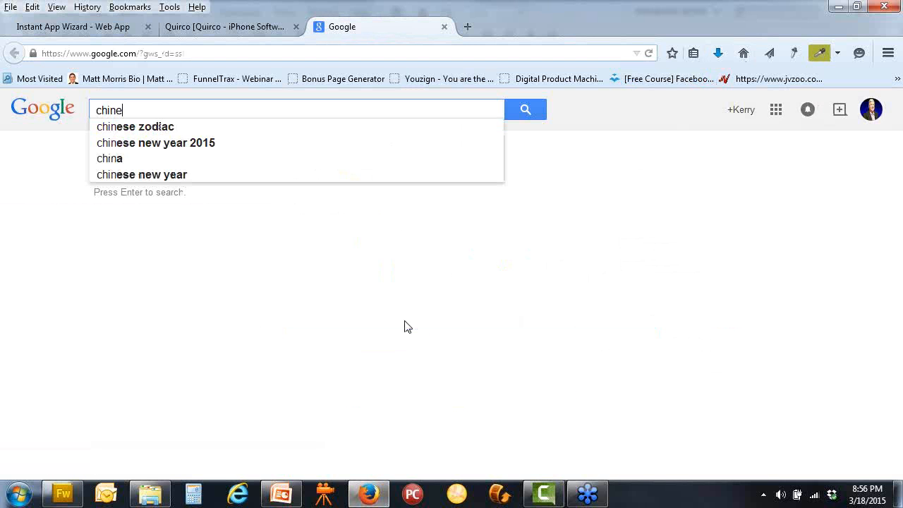
pyautogui.write('se r')
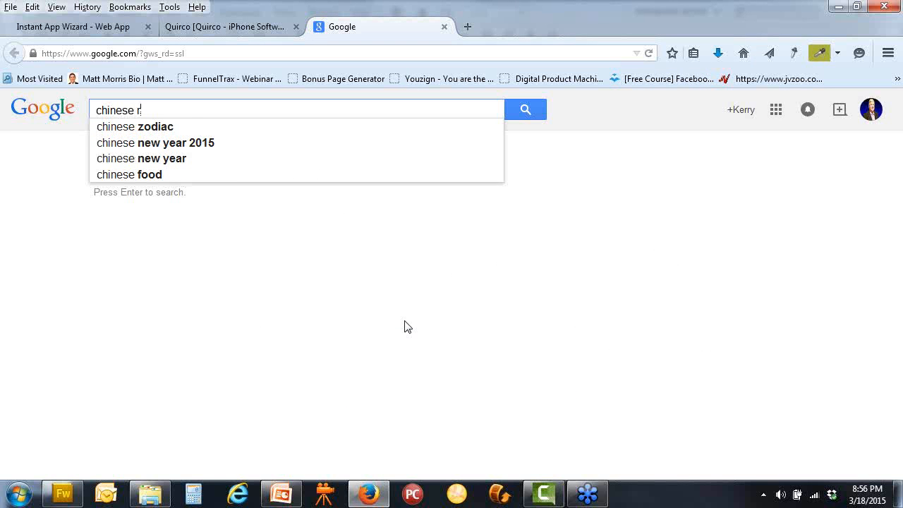
pyautogui.write('est')
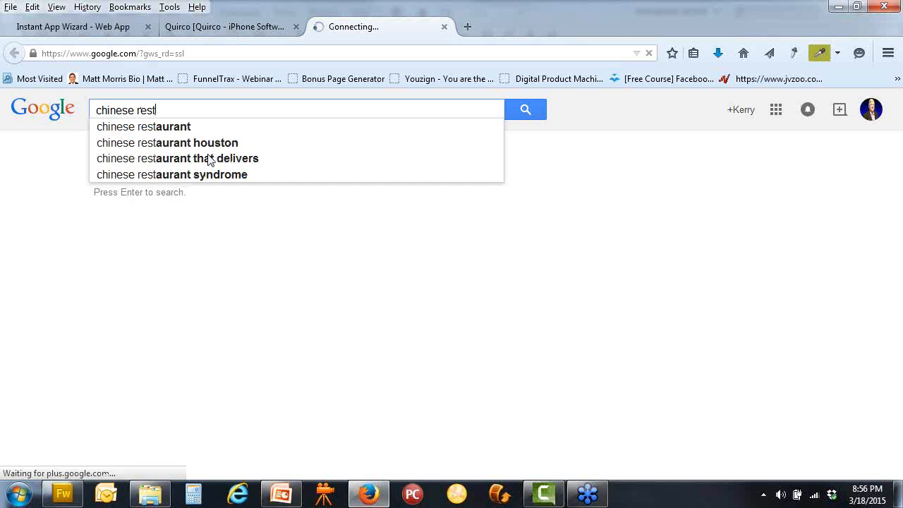
pyautogui.press('Down')
pyautogui.press('Return')
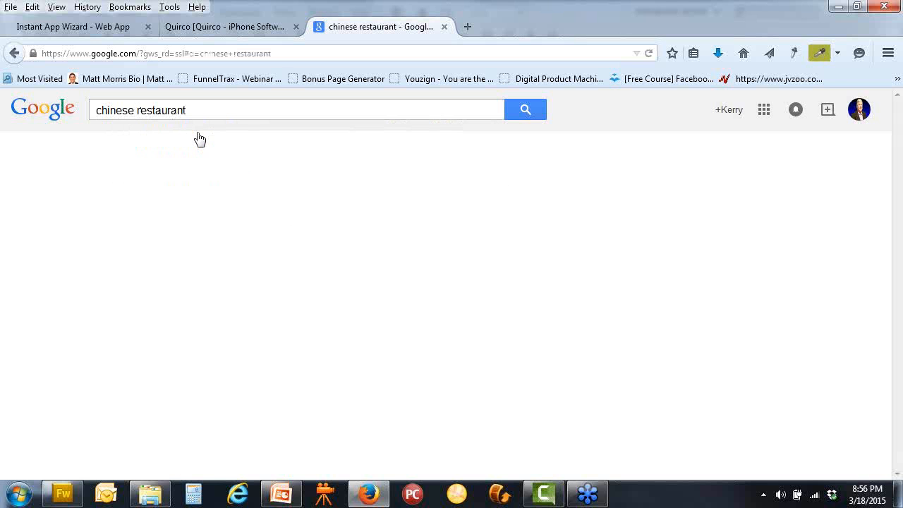
# Refine the search to 'chinese restaurant images' and open the Sheng Chinese Restaurant picture
pyautogui.click(277, 115)
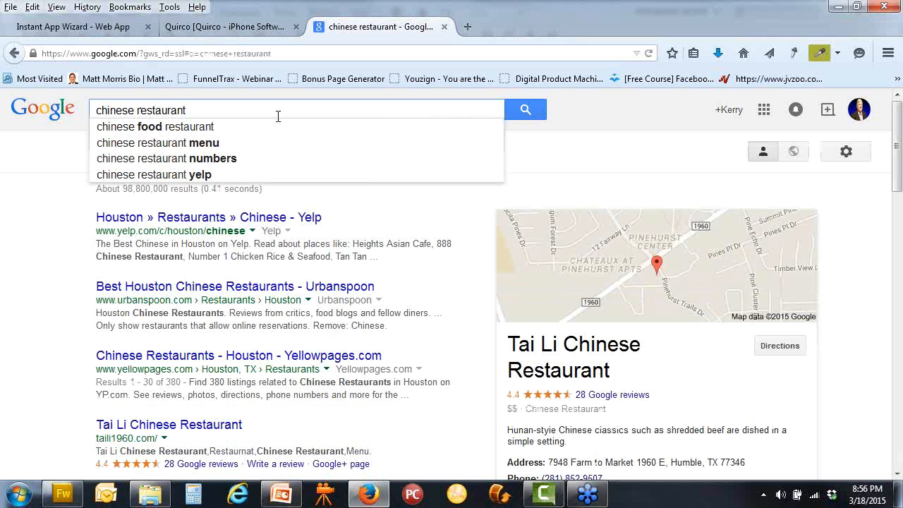
pyautogui.write('images')
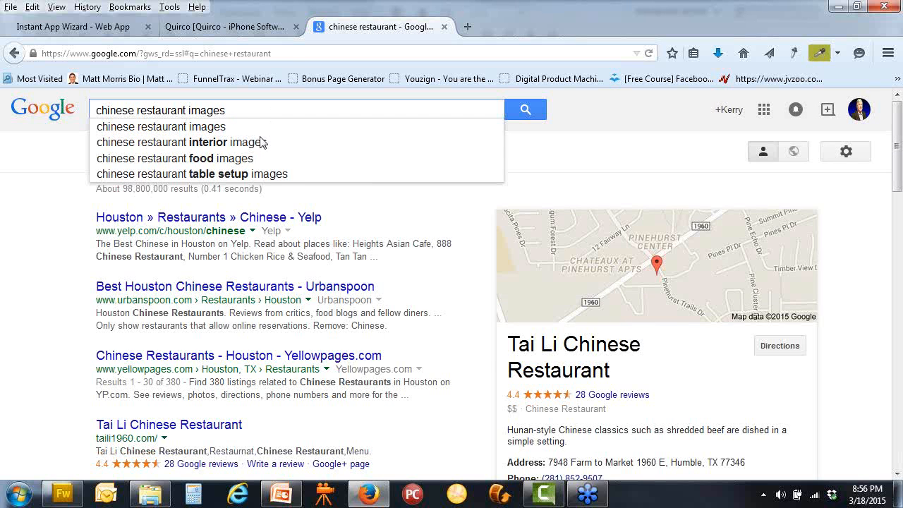
pyautogui.click(219, 130)
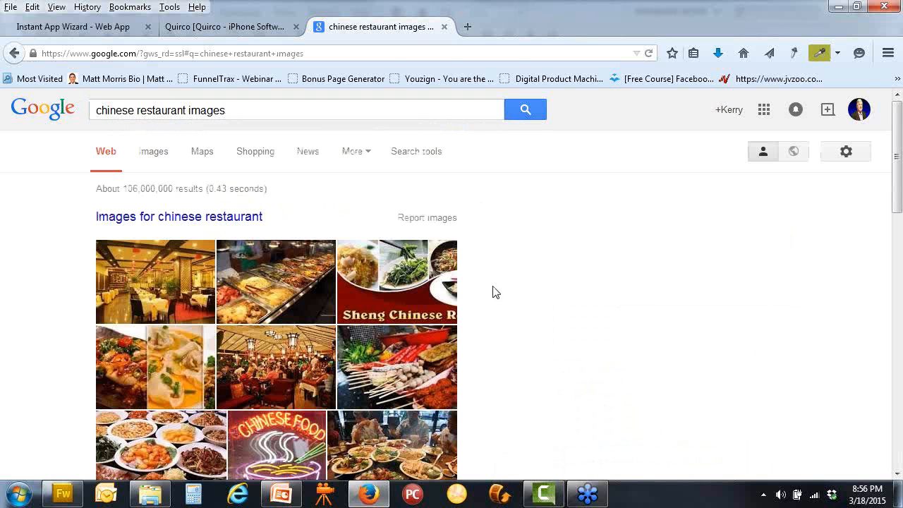
pyautogui.click(406, 304)
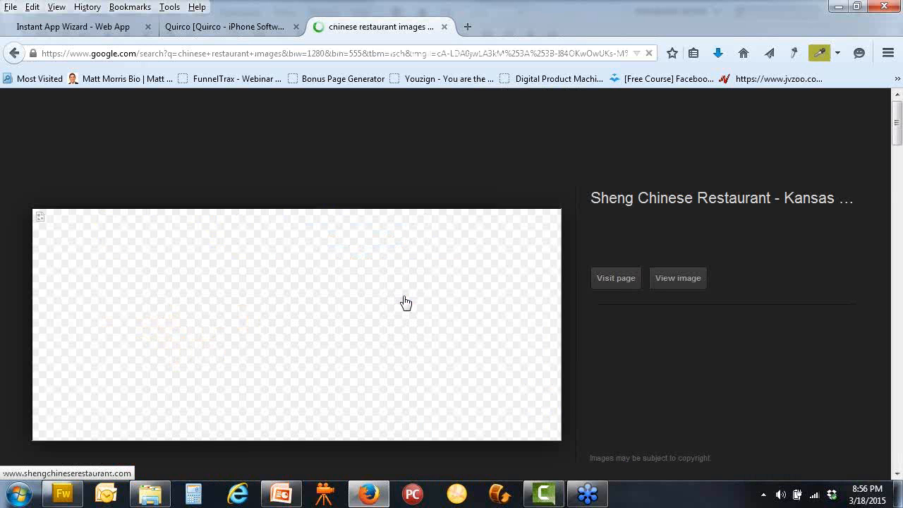
pyautogui.click(321, 324)
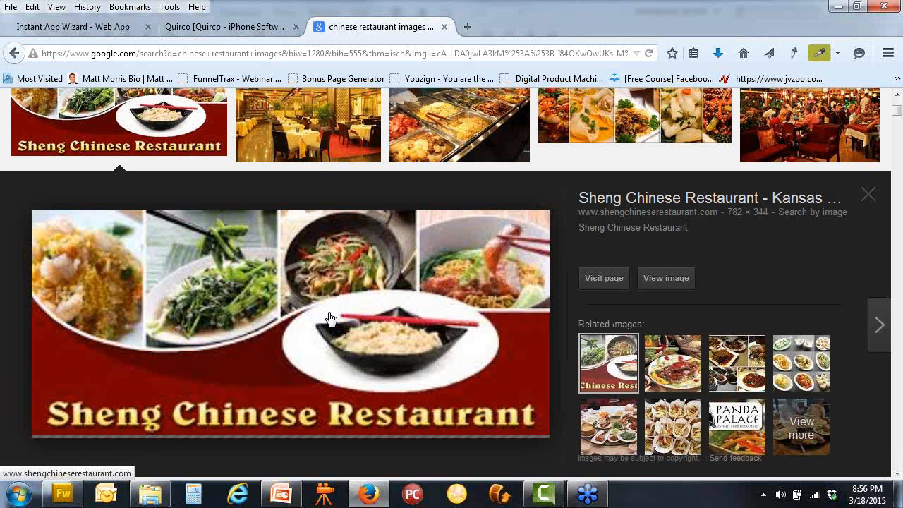
# Save the Sheng Chinese Restaurant picture to the Desktop as Sheng-Chinese-Restaurant-Logo583823.png
pyautogui.rightClick(329, 318)
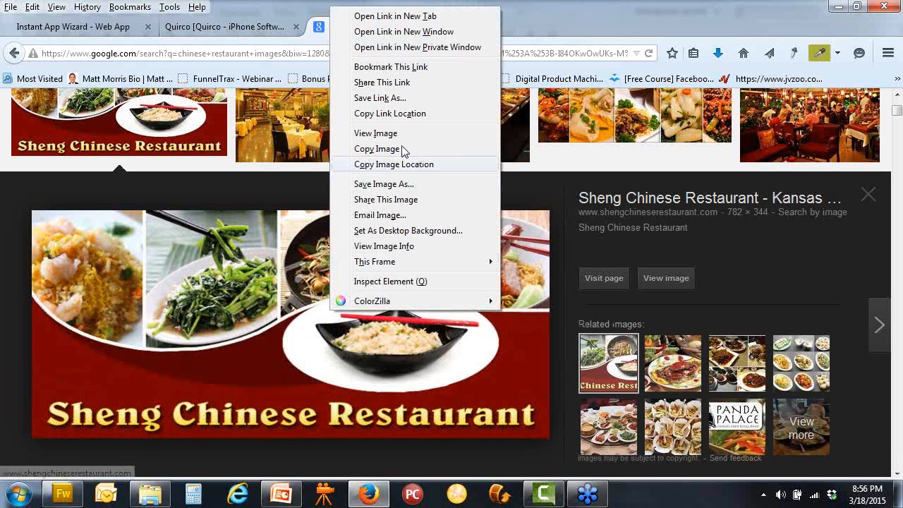
pyautogui.click(395, 185)
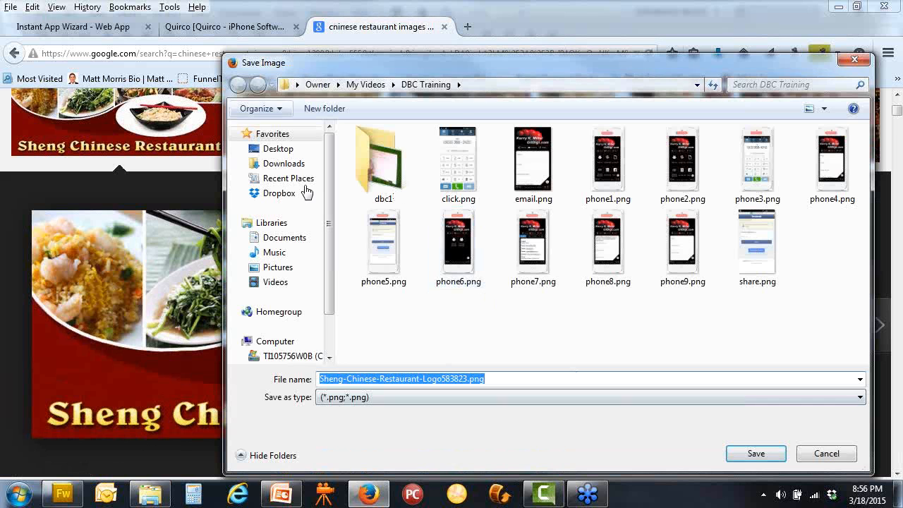
pyautogui.click(257, 149)
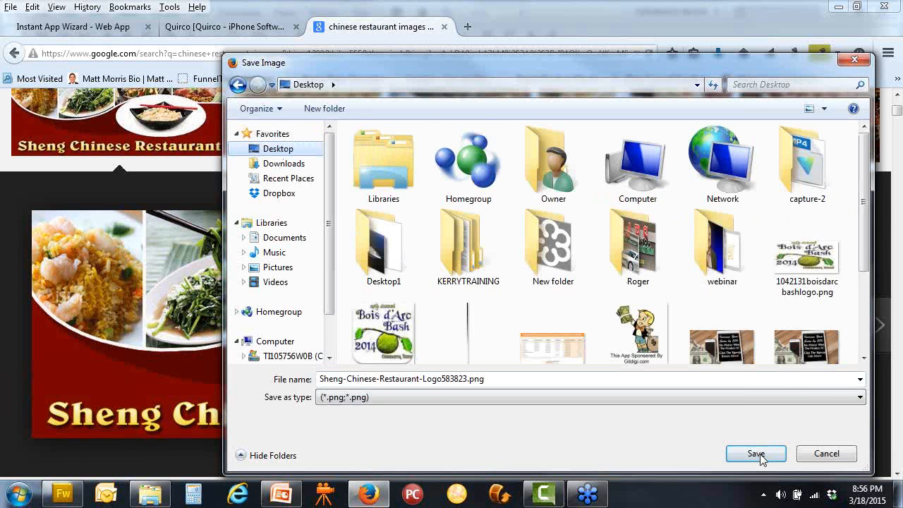
pyautogui.click(755, 452)
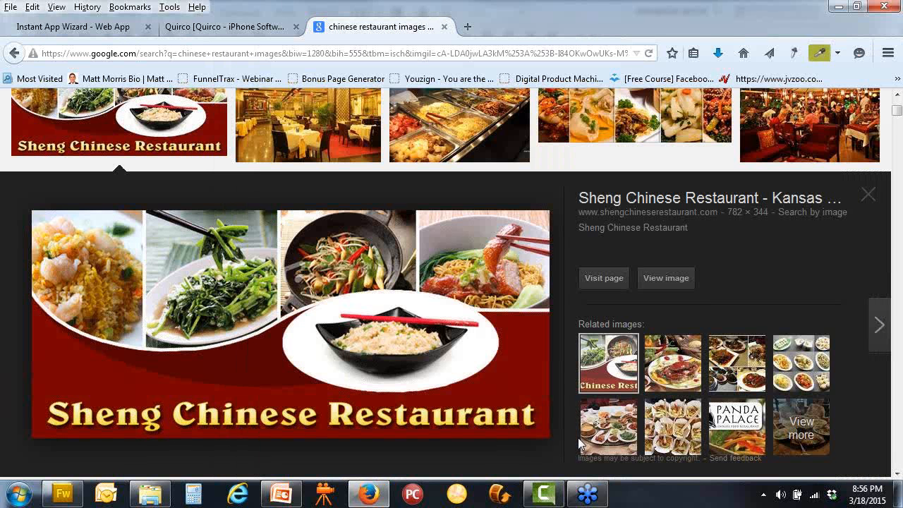
pyautogui.click(63, 494)
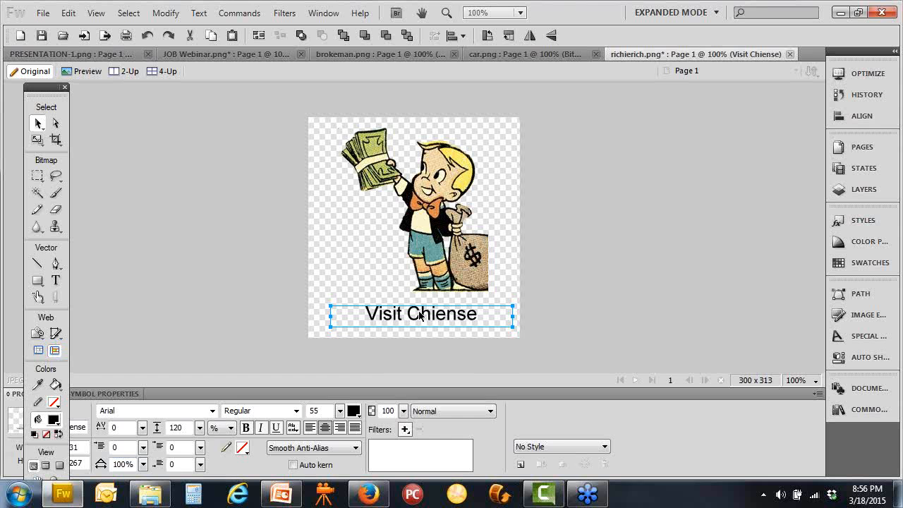
# Delete the 'Visit Chiense' caption and import Sheng-Chinese-Restaurant-Logo583823.png from the Desktop
pyautogui.press('Delete')
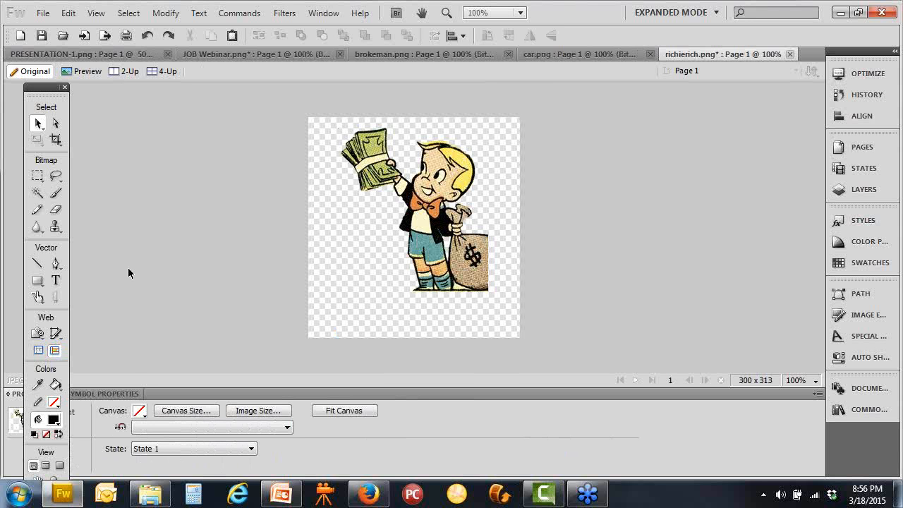
pyautogui.click(43, 13)
pyautogui.click(112, 223)
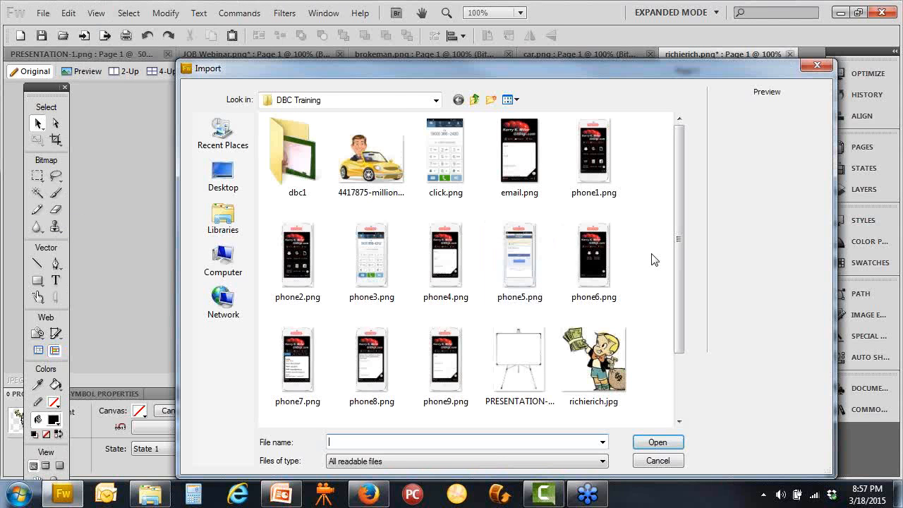
pyautogui.click(223, 175)
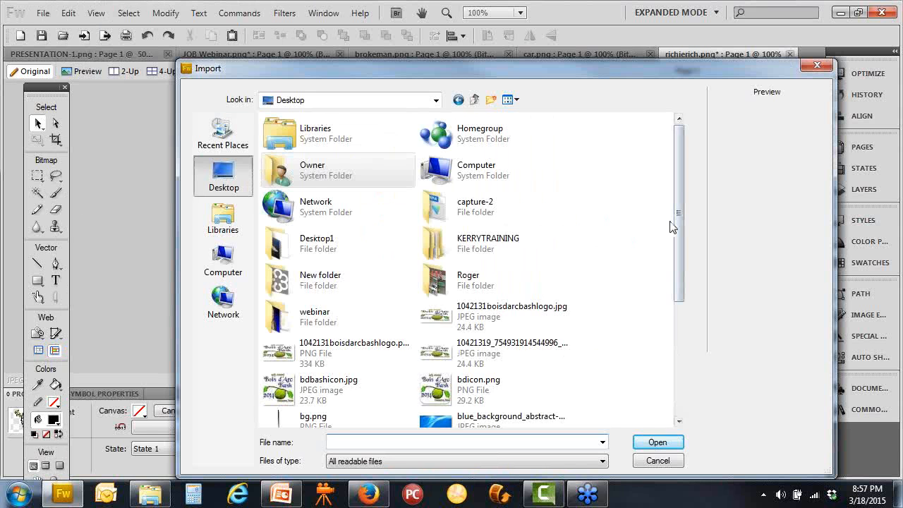
pyautogui.moveTo(677, 251); pyautogui.dragTo(682, 346)
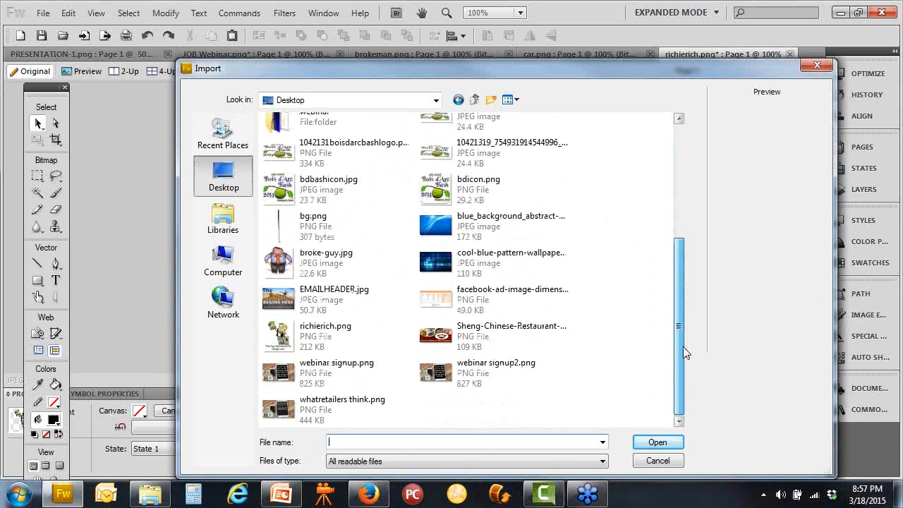
pyautogui.click(538, 339)
pyautogui.click(645, 441)
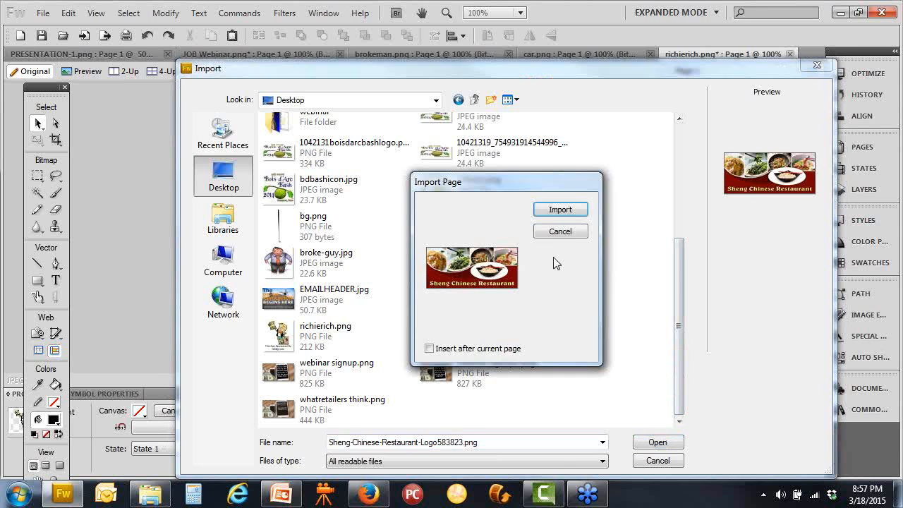
pyautogui.click(559, 210)
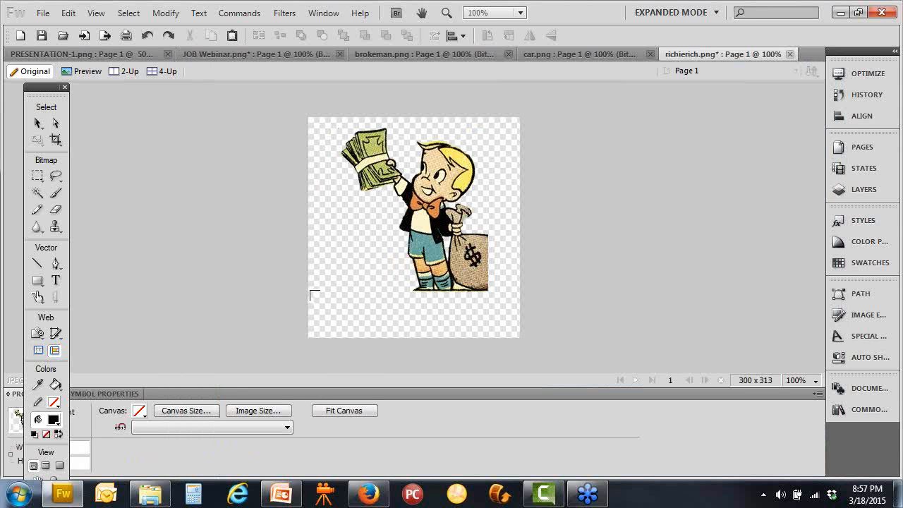
# Place the restaurant logo banner at the canvas bottom, shorten it, and shrink the cartoon above it
pyautogui.moveTo(321, 298); pyautogui.dragTo(508, 340)
pyautogui.moveTo(388, 321); pyautogui.dragTo(388, 277)
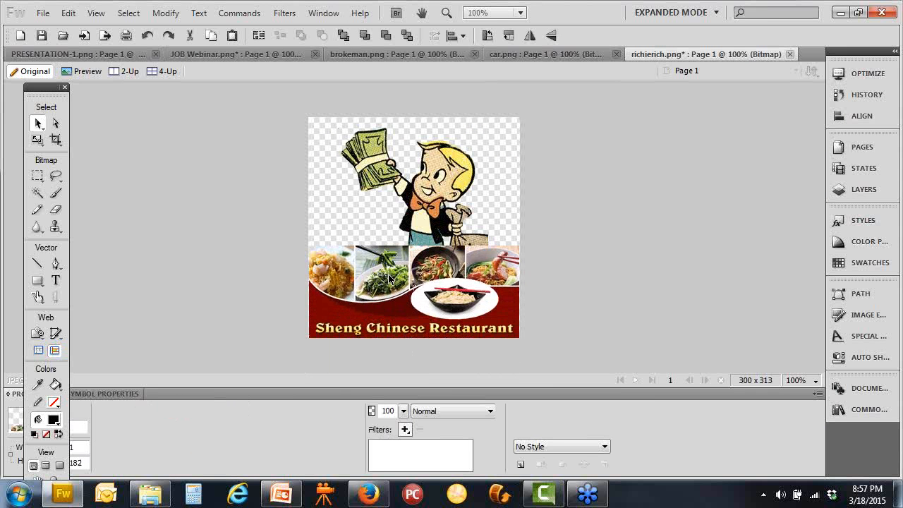
pyautogui.click(444, 217)
pyautogui.click(453, 264)
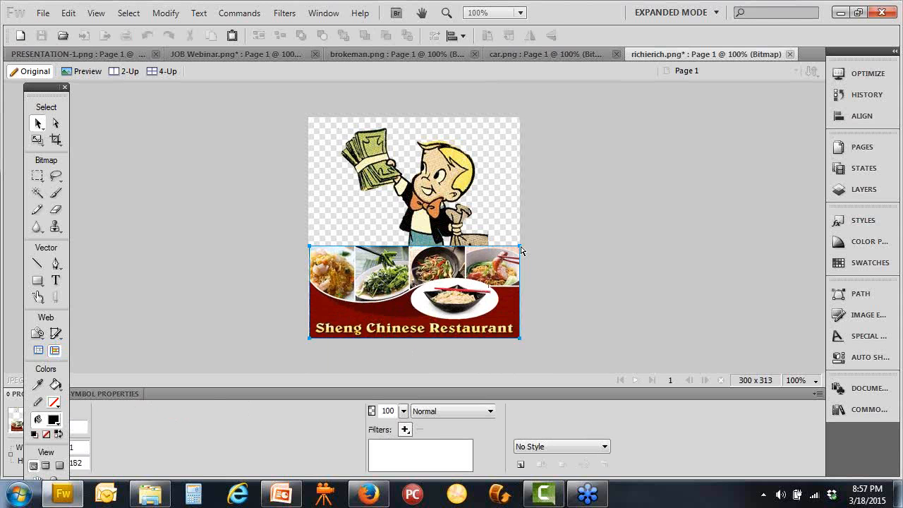
pyautogui.moveTo(519, 247); pyautogui.dragTo(478, 274)
pyautogui.click(590, 263)
pyautogui.click(445, 228)
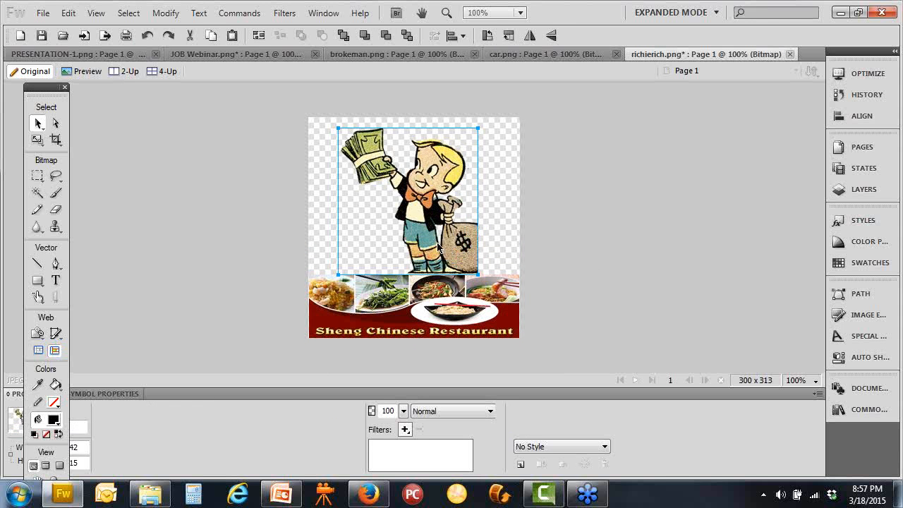
pyautogui.moveTo(437, 247); pyautogui.dragTo(435, 243)
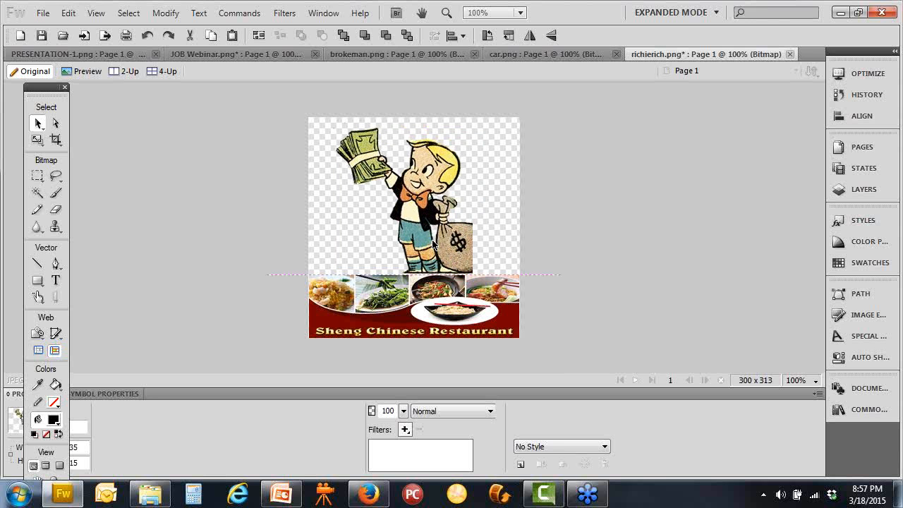
pyautogui.click(548, 249)
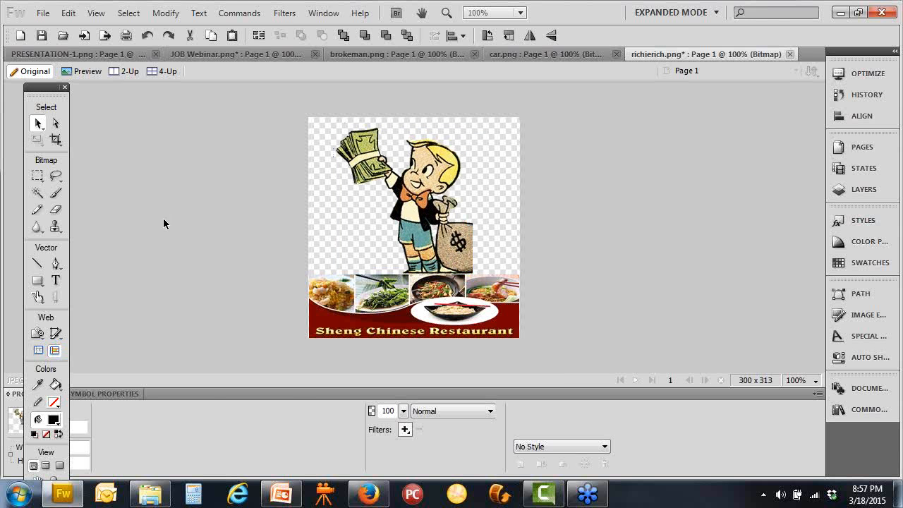
# Save the image as richierich2.png and return to the web browser
pyautogui.click(43, 13)
pyautogui.click(122, 155)
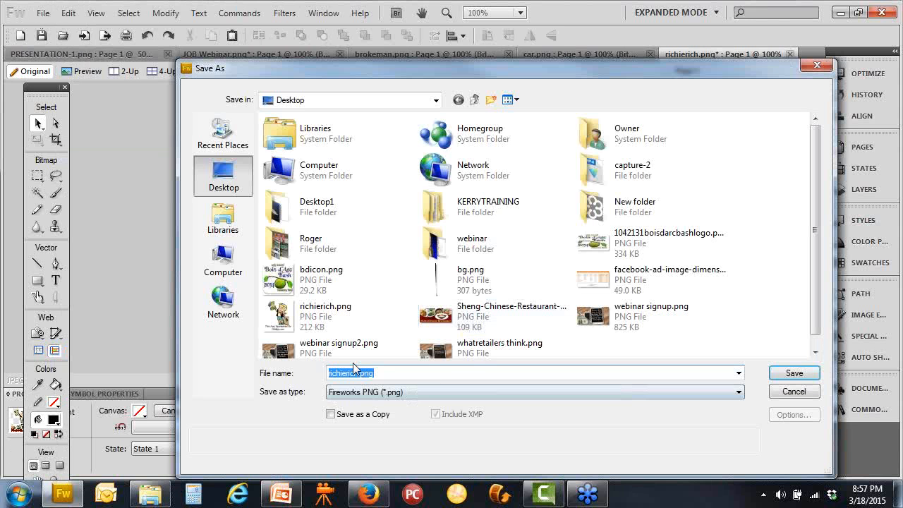
pyautogui.click(369, 374)
pyautogui.write('2')
pyautogui.click(794, 372)
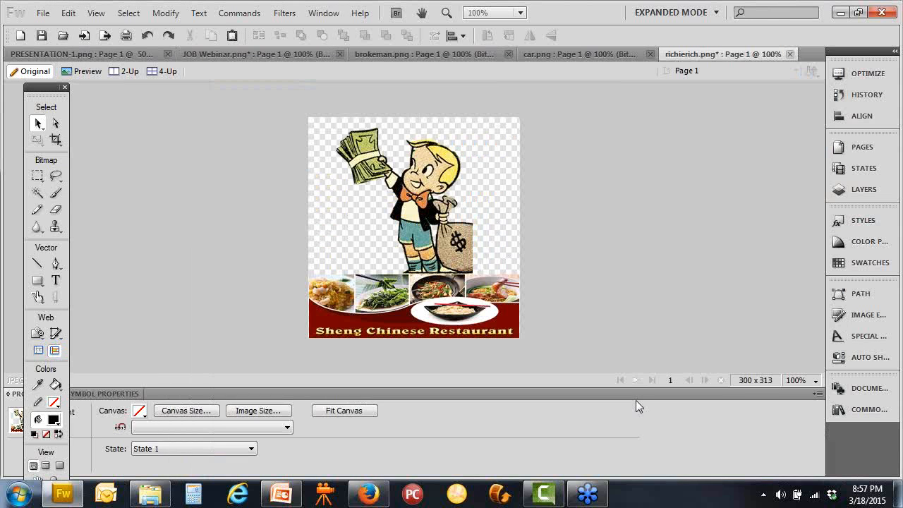
pyautogui.click(377, 490)
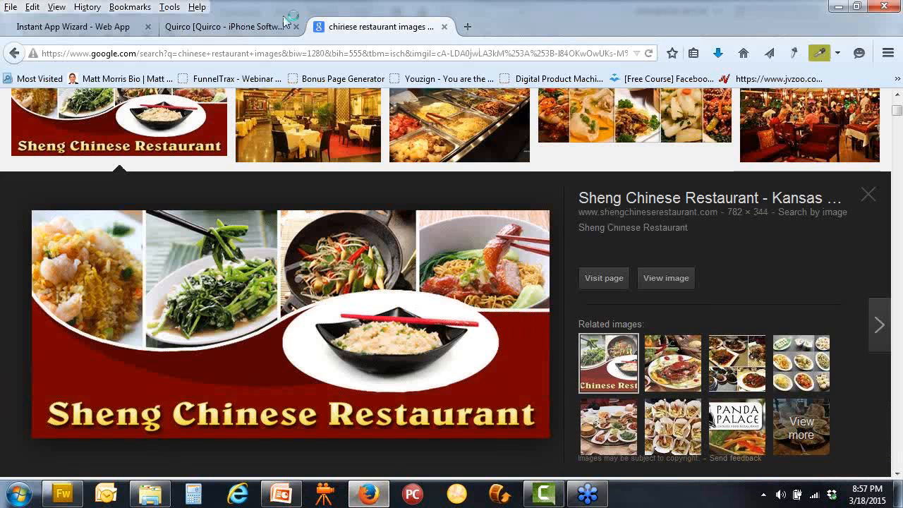
# Replace the old sponsor image with richierich2.png uploaded from the Desktop
pyautogui.click(96, 31)
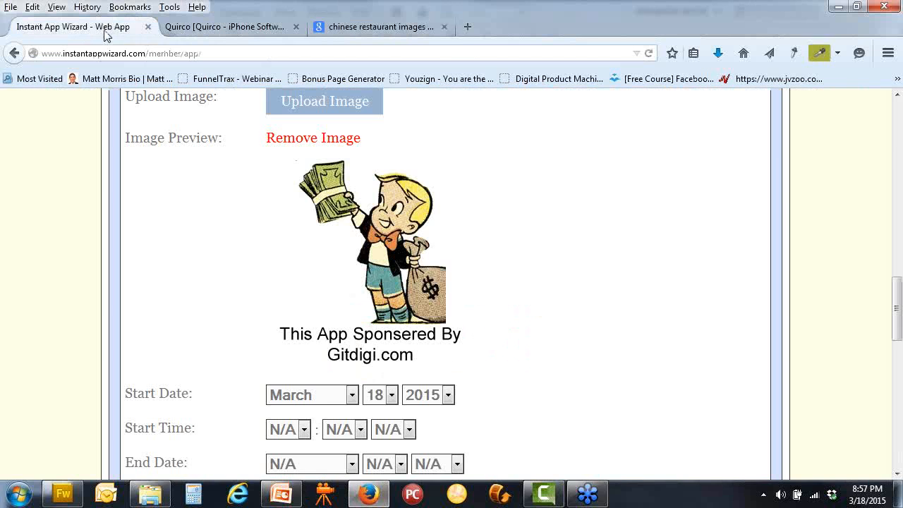
pyautogui.click(338, 137)
pyautogui.click(345, 111)
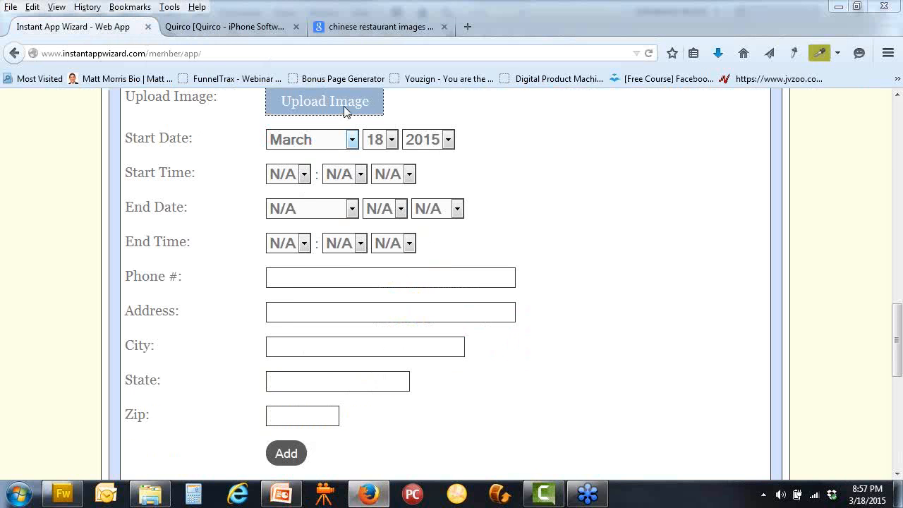
pyautogui.scroll(-3, 514, 187)
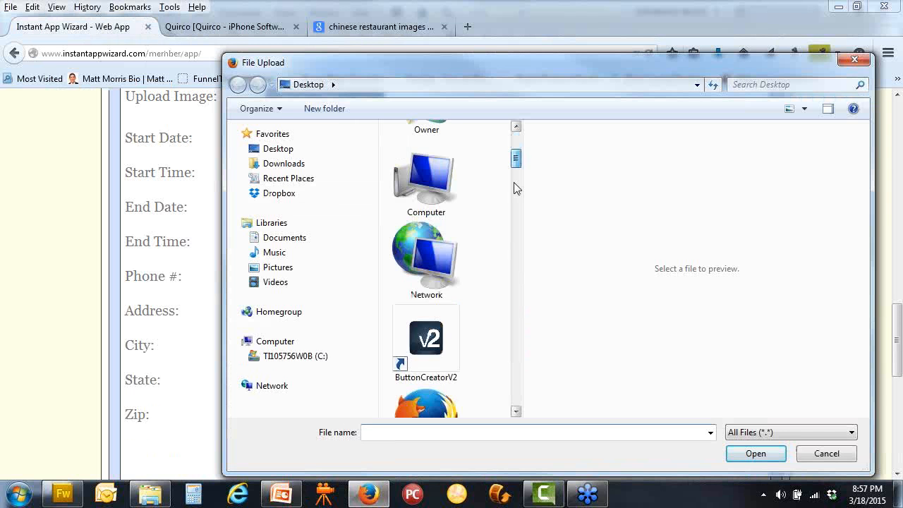
pyautogui.scroll(-15, 514, 187)
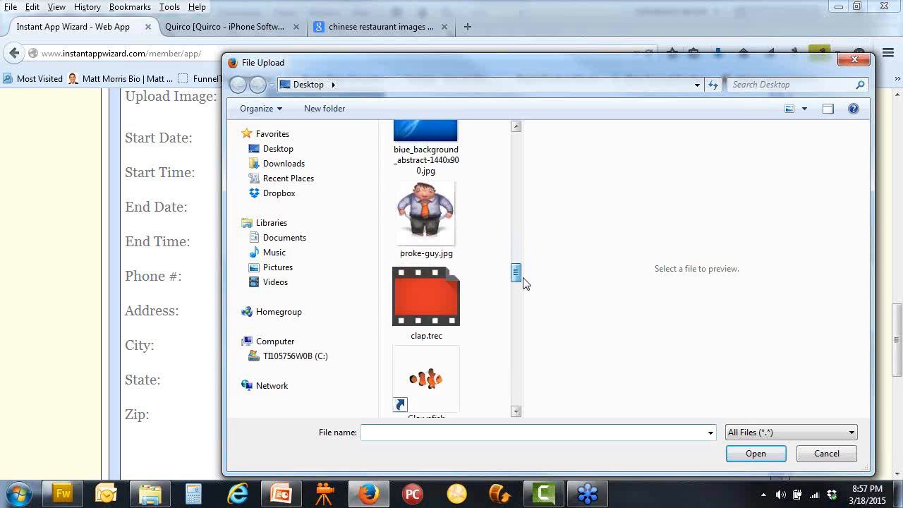
pyautogui.moveTo(523, 277); pyautogui.dragTo(477, 337)
pyautogui.click(425, 299)
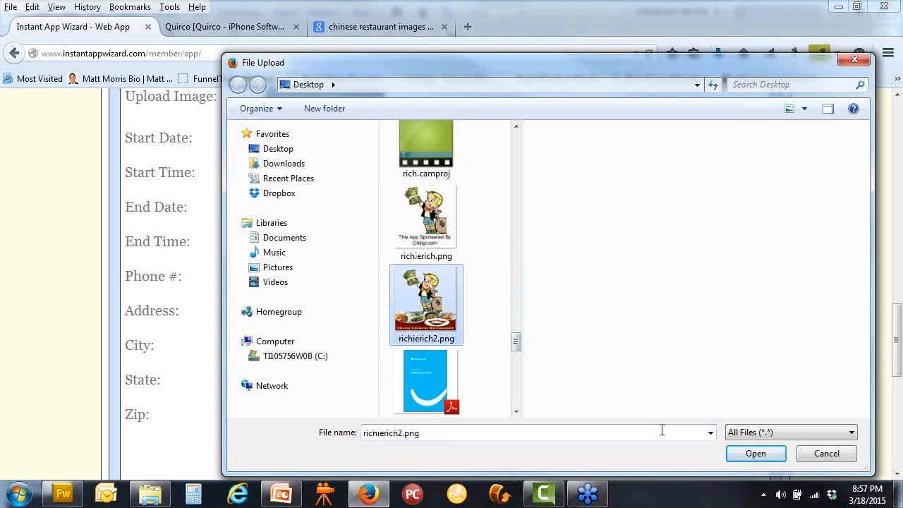
pyautogui.click(749, 456)
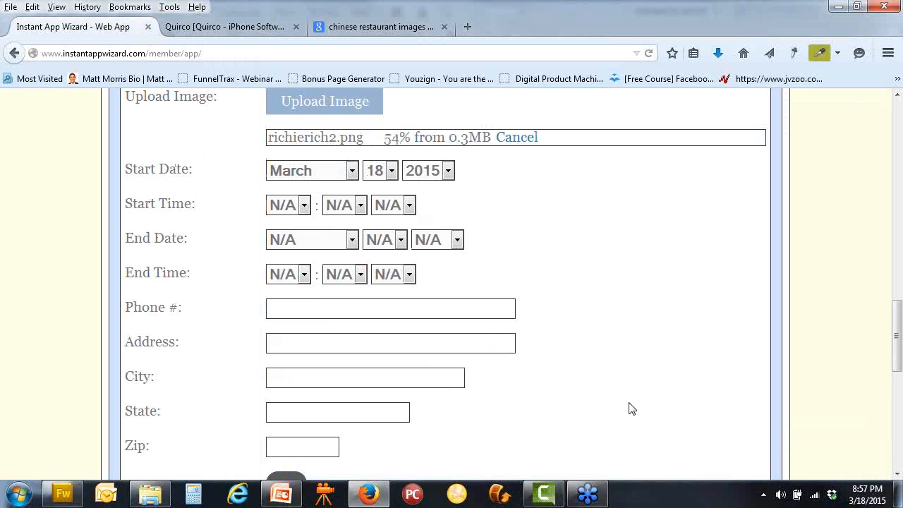
pyautogui.scroll(2, 631, 409)
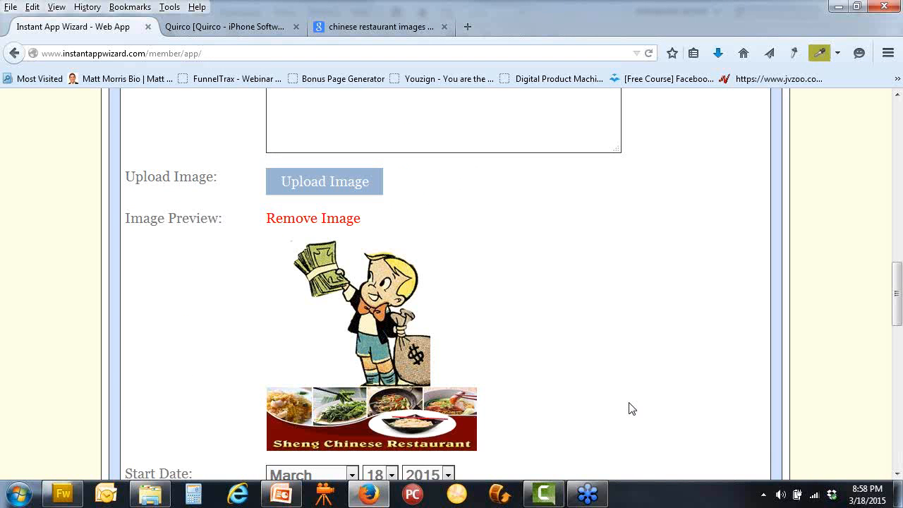
pyautogui.scroll(-2, 630, 409)
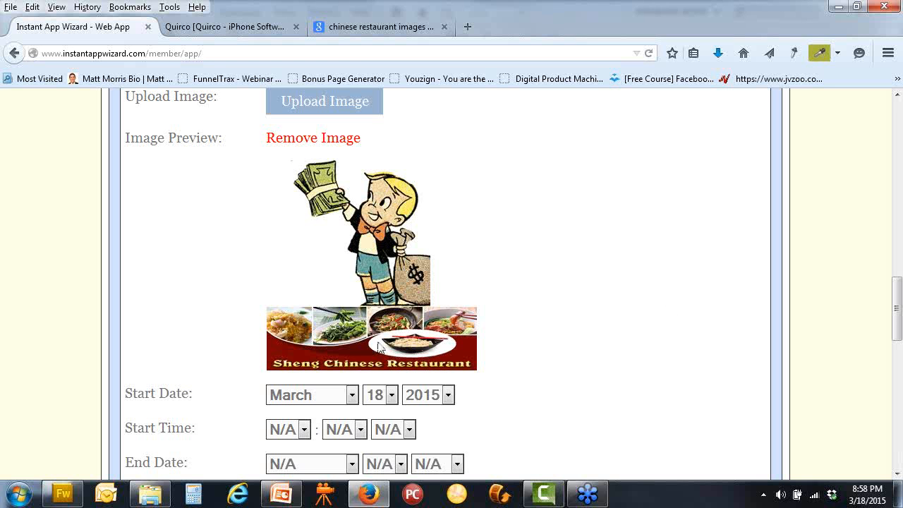
# Set the event's start day to 20 and start time to 08:00
pyautogui.scroll(-5, 358, 248)
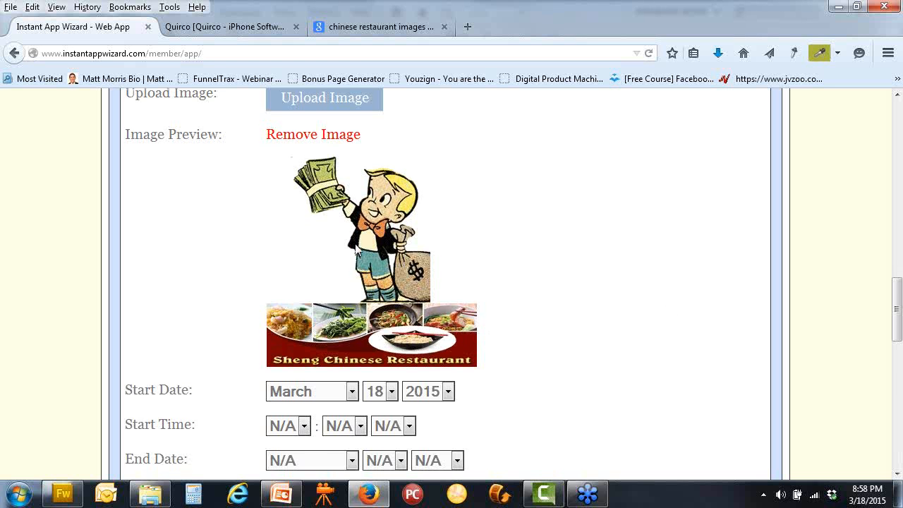
pyautogui.scroll(-2, 359, 248)
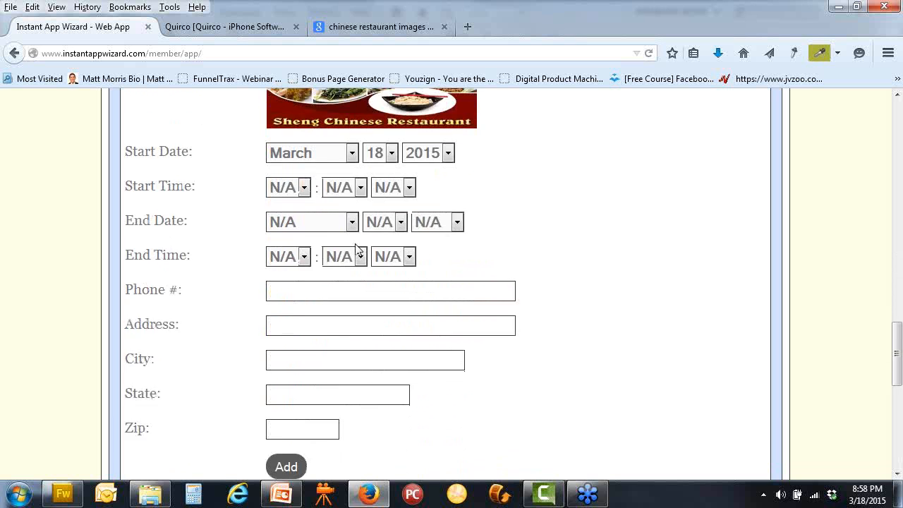
pyautogui.scroll(-2, 357, 244)
pyautogui.scroll(4, 295, 250)
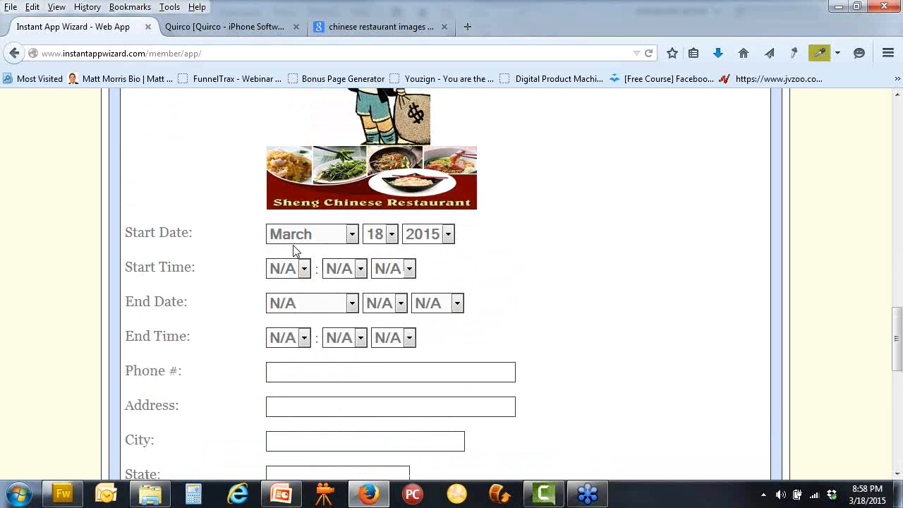
pyautogui.click(391, 236)
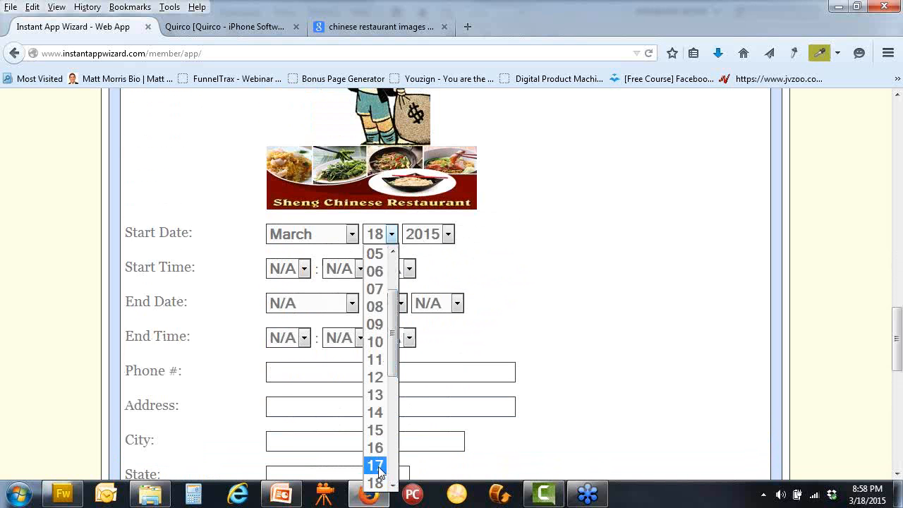
pyautogui.moveTo(393, 352); pyautogui.dragTo(393, 381)
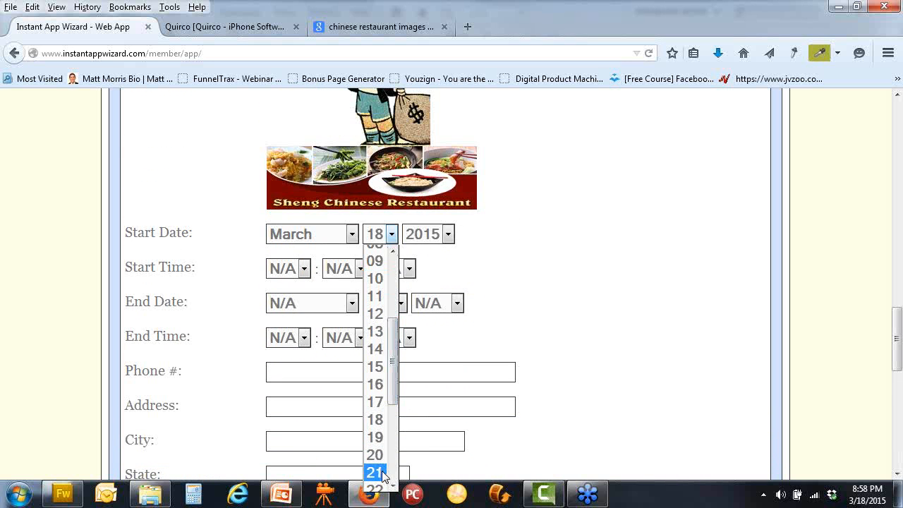
pyautogui.click(520, 354)
pyautogui.scroll(3, 519, 354)
pyautogui.scroll(4, 520, 354)
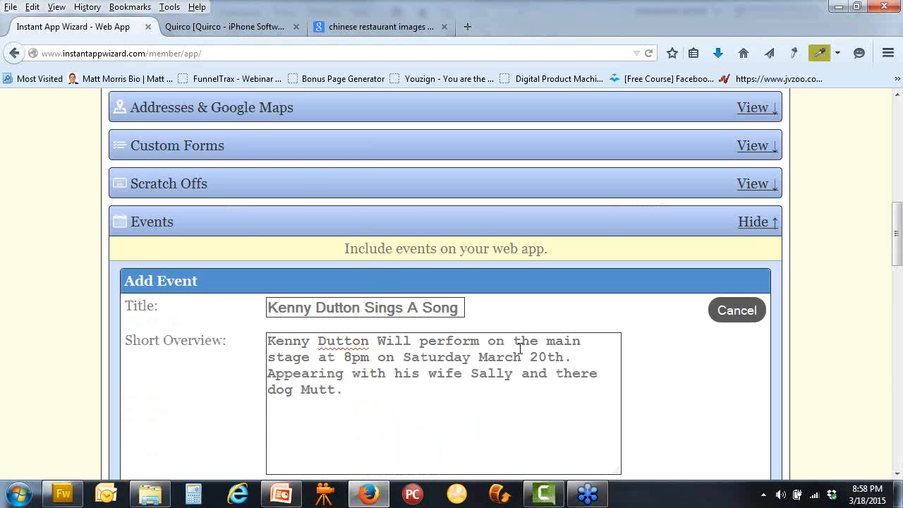
pyautogui.scroll(-8, 519, 347)
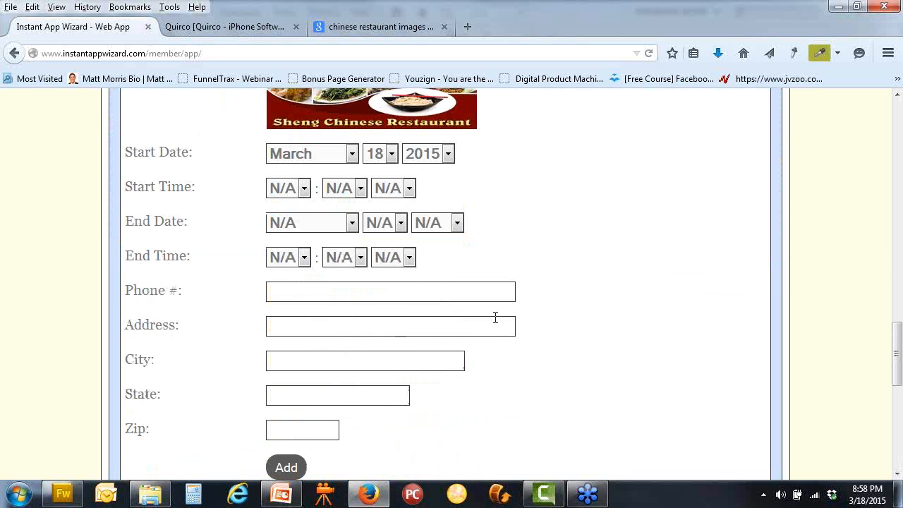
pyautogui.click(392, 157)
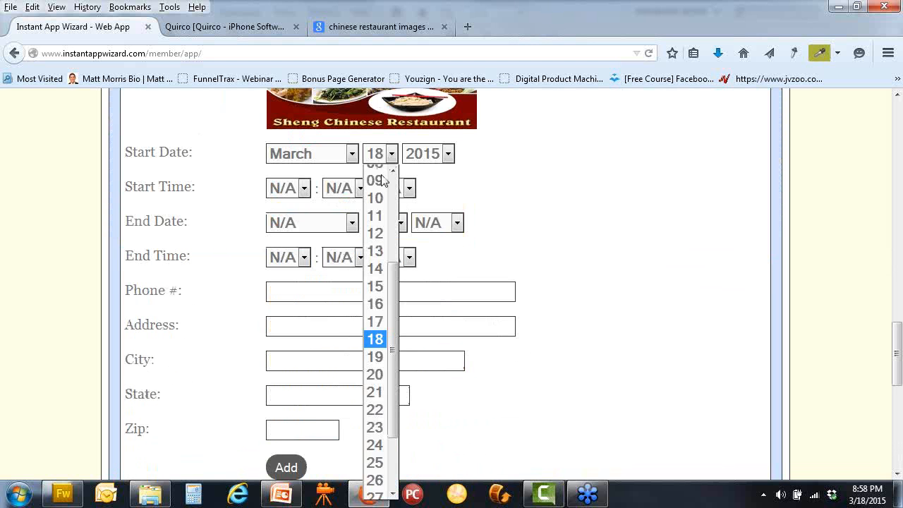
pyautogui.click(374, 379)
pyautogui.click(302, 189)
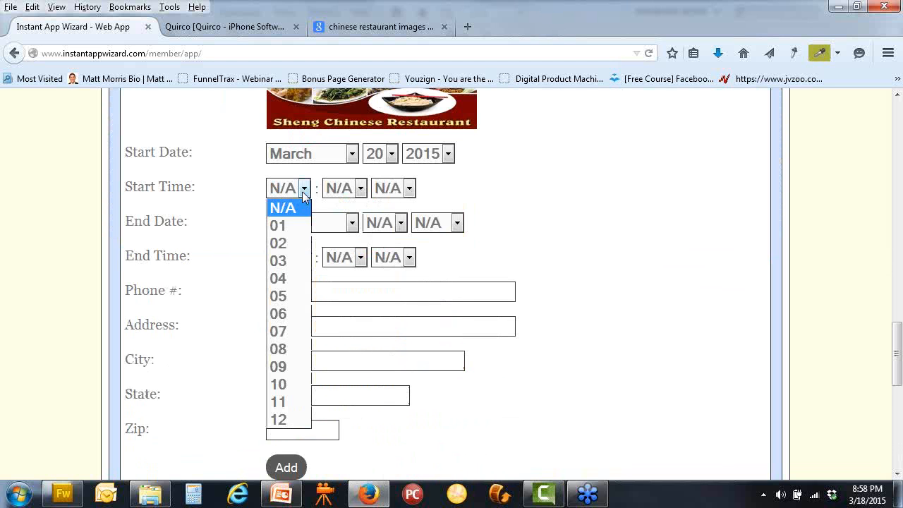
pyautogui.click(292, 350)
pyautogui.click(361, 188)
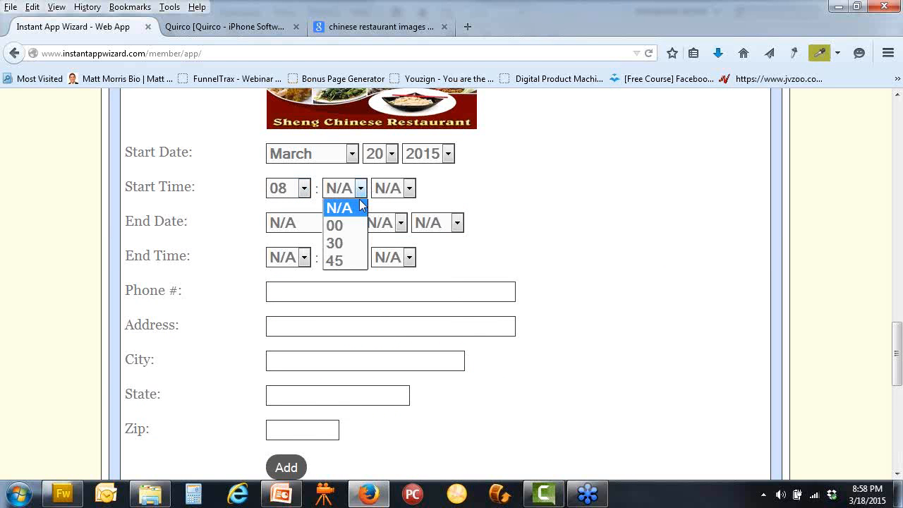
pyautogui.click(335, 225)
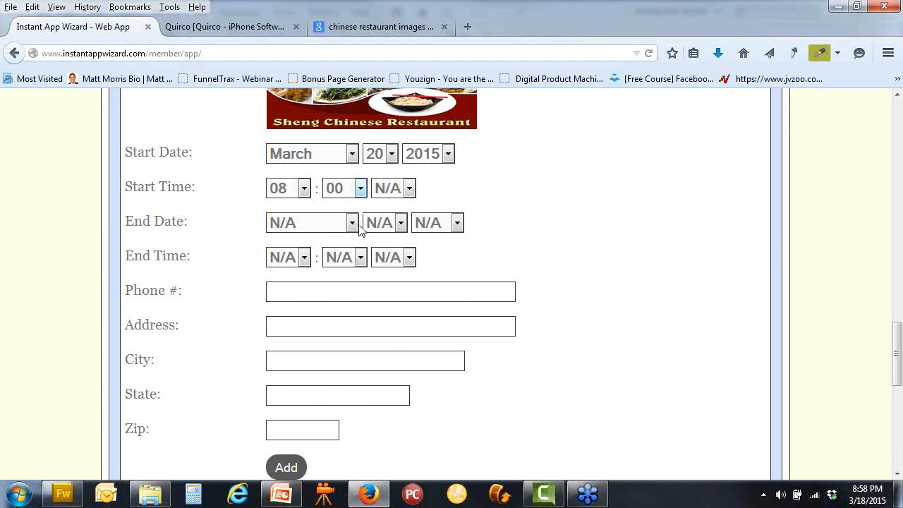
# Set the end date to March 20, 2015
pyautogui.click(352, 224)
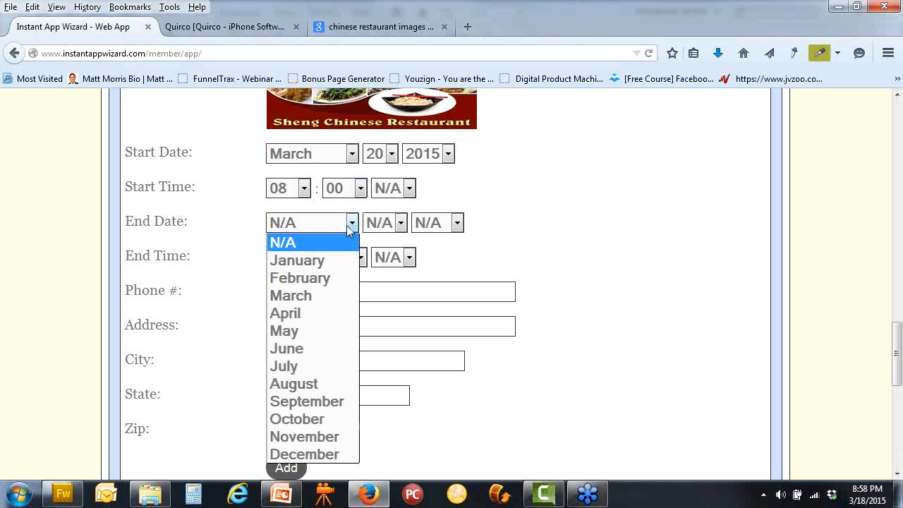
pyautogui.click(306, 296)
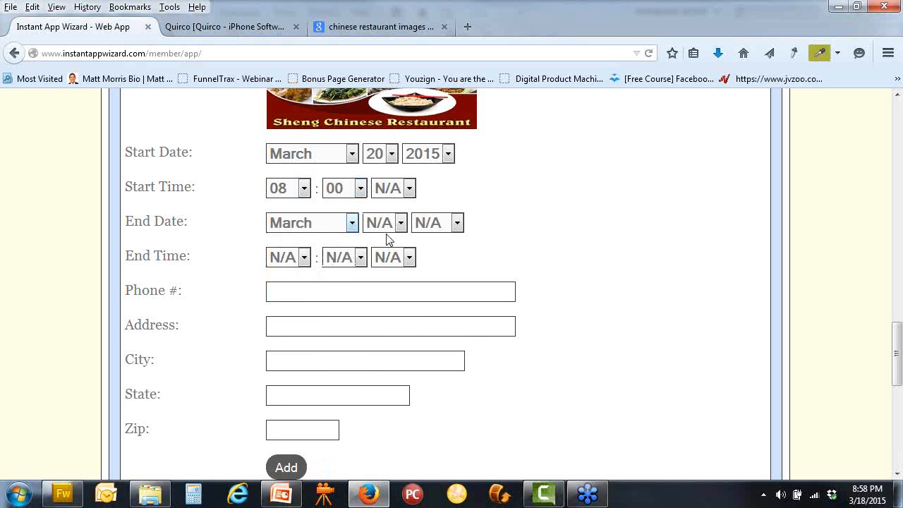
pyautogui.click(400, 223)
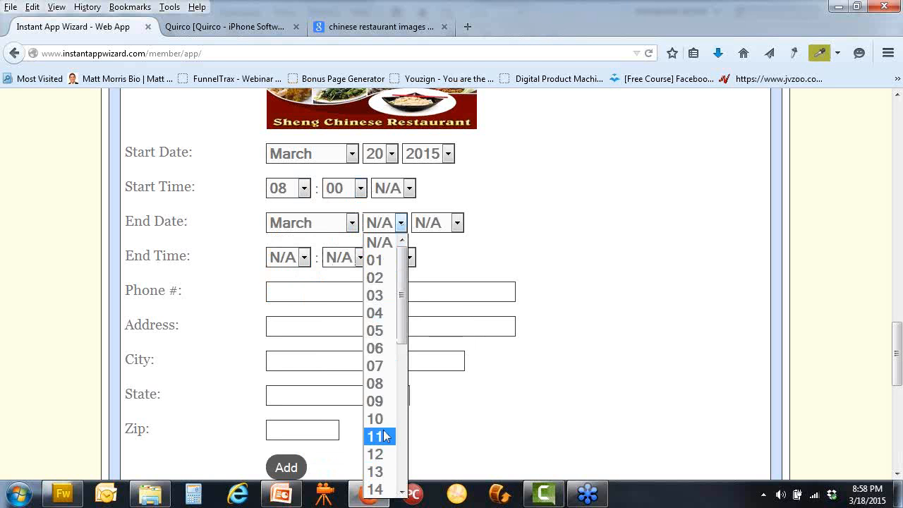
pyautogui.scroll(-4, 385, 436)
pyautogui.click(377, 379)
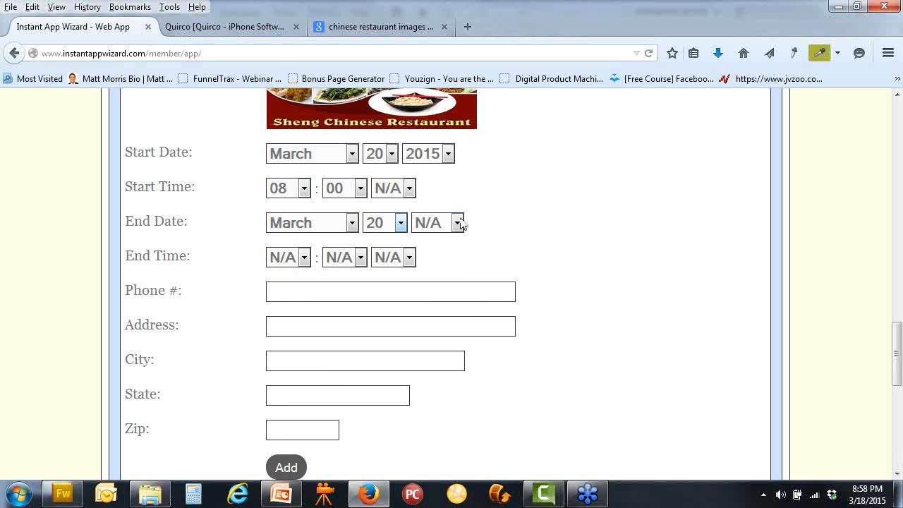
pyautogui.click(457, 223)
pyautogui.click(434, 259)
# Set the end time to 08:30 PM and switch the start time to PM
pyautogui.click(304, 257)
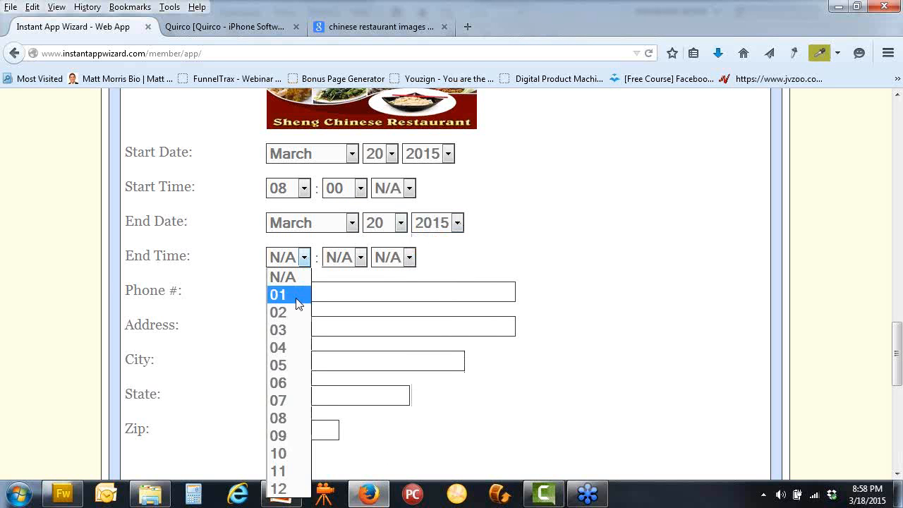
pyautogui.click(286, 418)
pyautogui.click(360, 258)
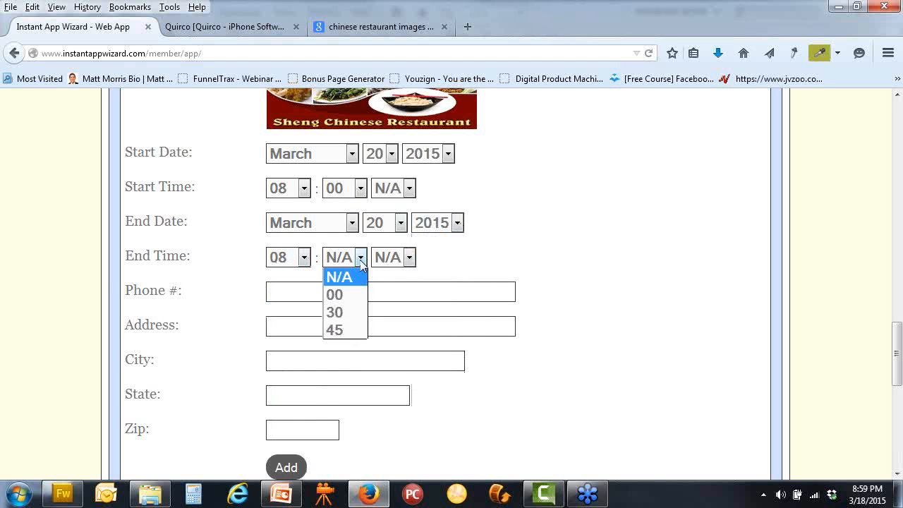
pyautogui.click(335, 311)
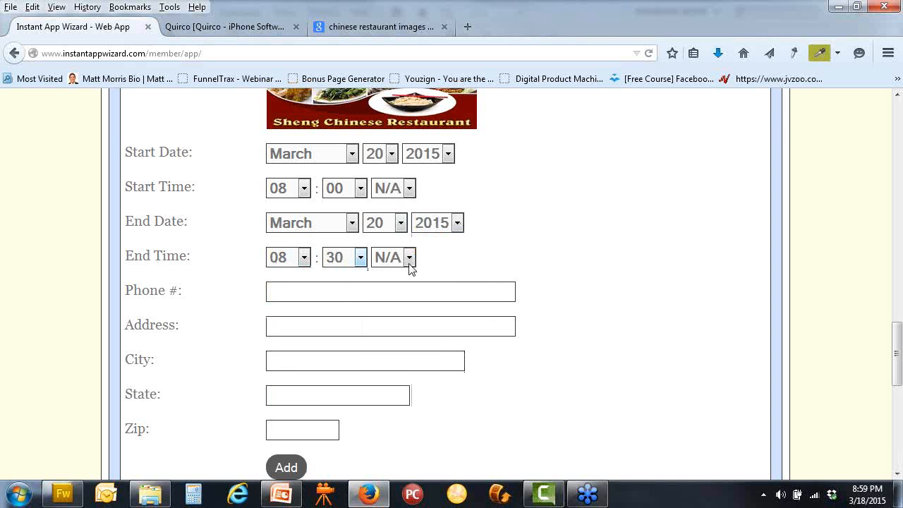
pyautogui.click(409, 261)
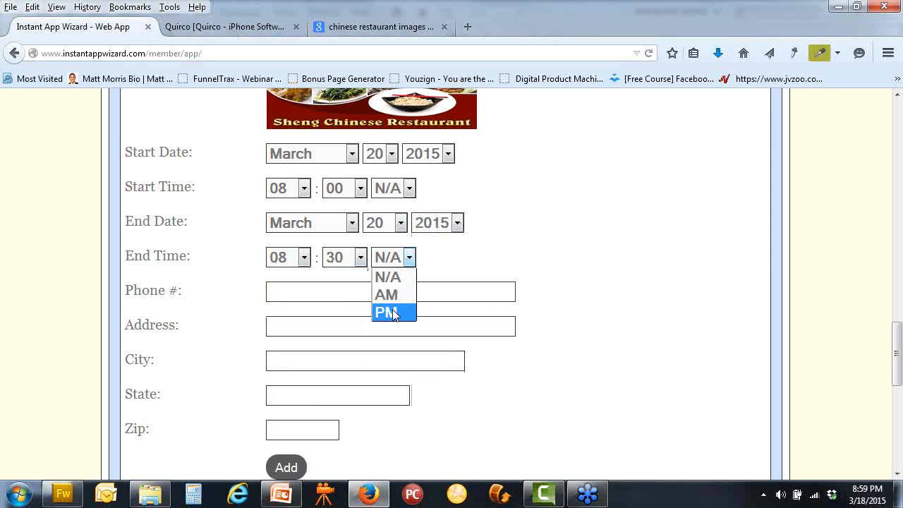
pyautogui.click(407, 188)
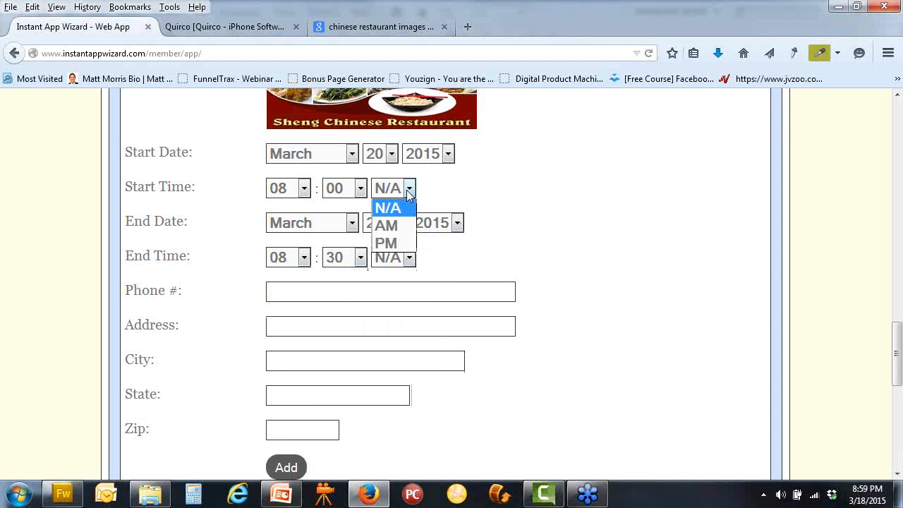
pyautogui.click(395, 243)
pyautogui.click(408, 258)
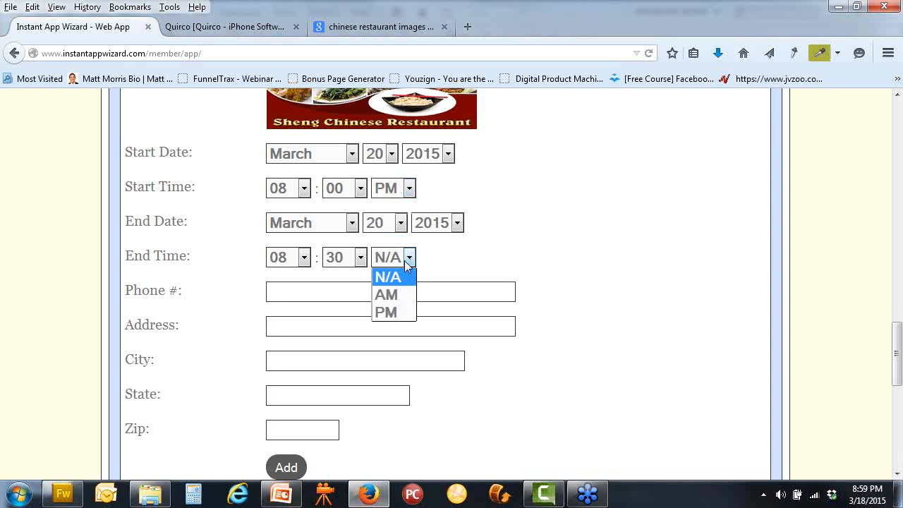
pyautogui.click(394, 314)
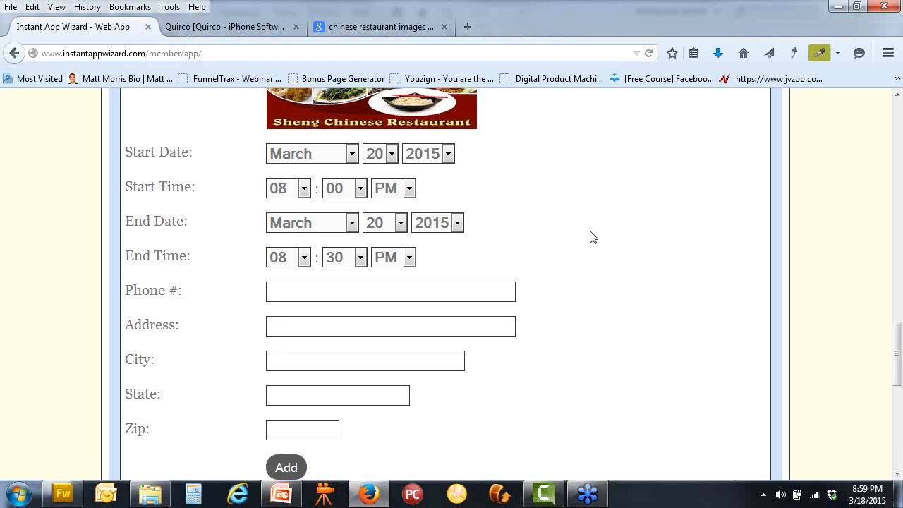
pyautogui.scroll(5, 592, 237)
pyautogui.scroll(3, 574, 241)
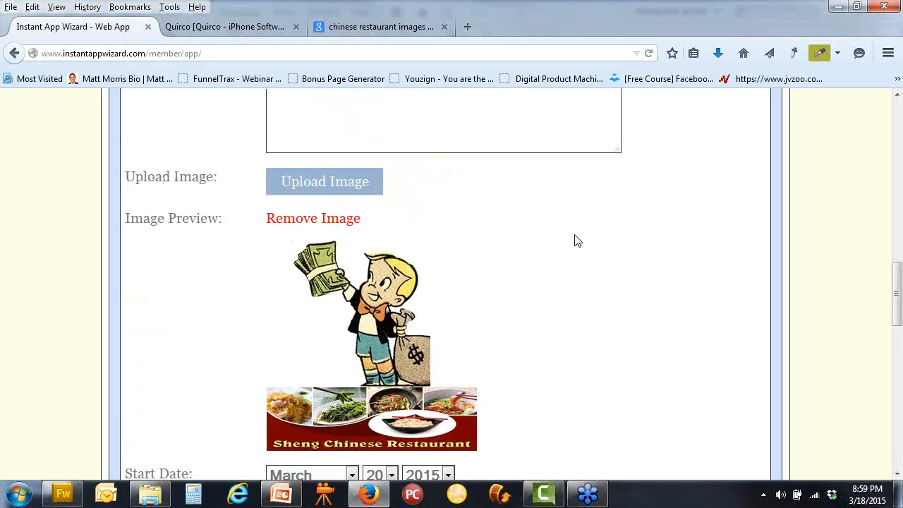
pyautogui.scroll(3, 575, 240)
pyautogui.scroll(-5, 667, 320)
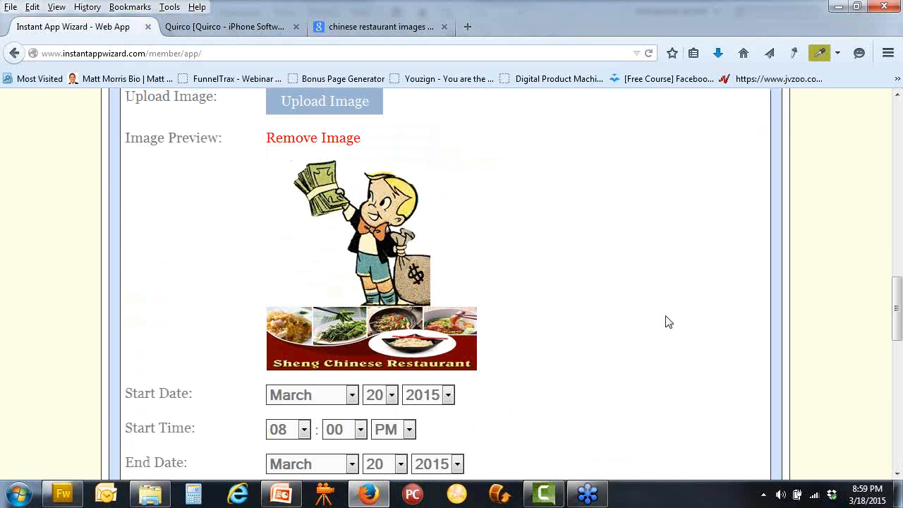
pyautogui.scroll(-5, 667, 322)
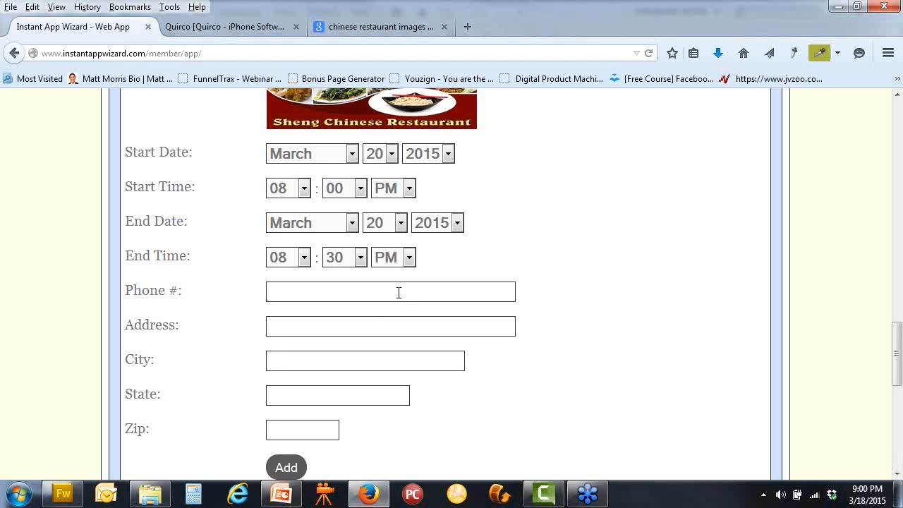
# Enter the event's phone number and street, with city Sante Fe and state NM
pyautogui.write('555-555-1212')
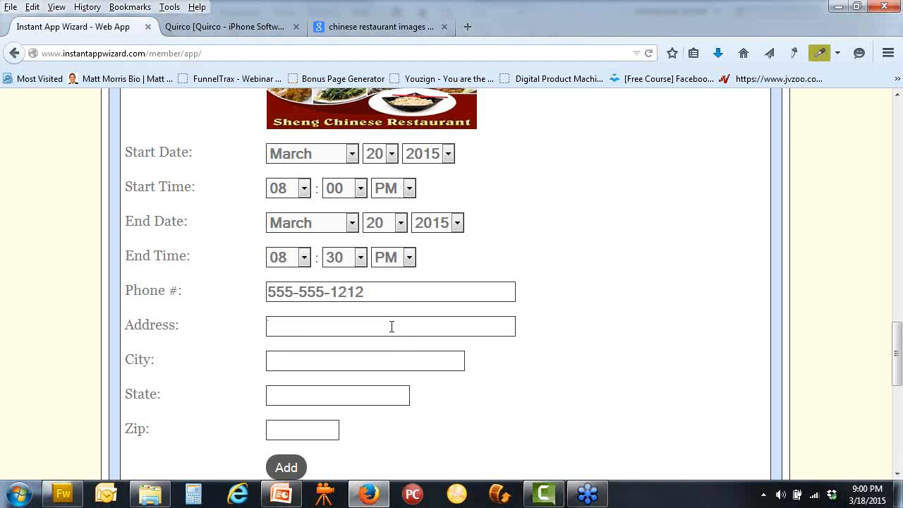
pyautogui.write('Bo')
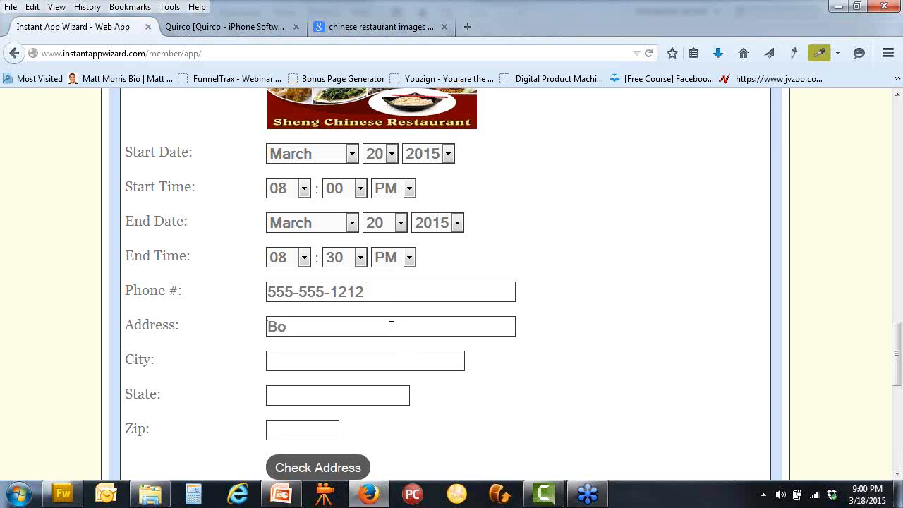
pyautogui.write('dunk St')
pyautogui.click(380, 362)
pyautogui.write('Commer')
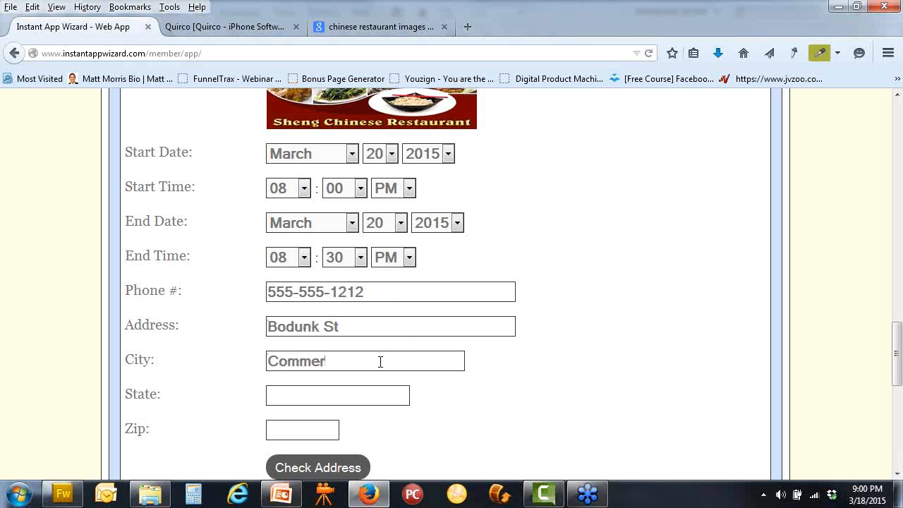
pyautogui.press('BackSpace')
pyautogui.press('BackSpace')
pyautogui.press('BackSpace')
pyautogui.press('BackSpace')
pyautogui.press('BackSpace')
pyautogui.press('BackSpace')
pyautogui.write('Sante Fe')
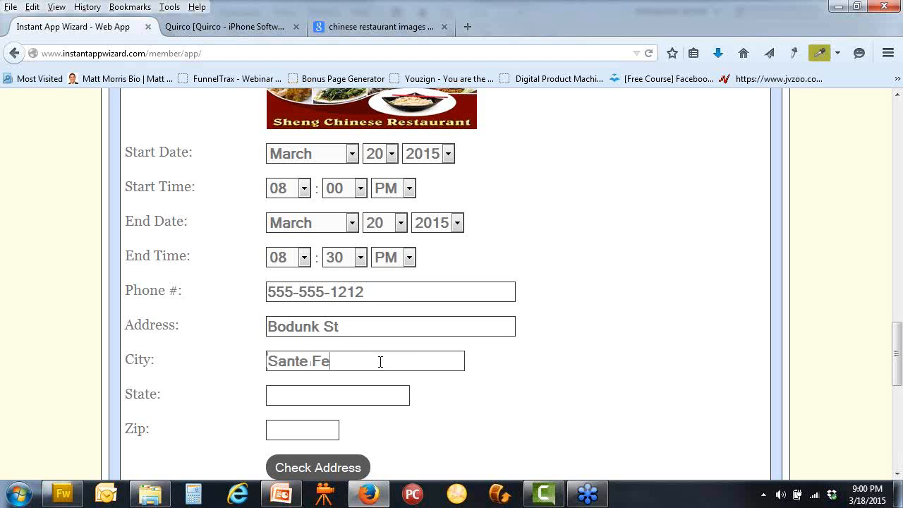
pyautogui.write('New')
pyautogui.press('BackSpace')
pyautogui.press('BackSpace')
pyautogui.write('M')
# Pin the entered address on the Google map and add the event
pyautogui.scroll(-2, 425, 402)
pyautogui.click(327, 389)
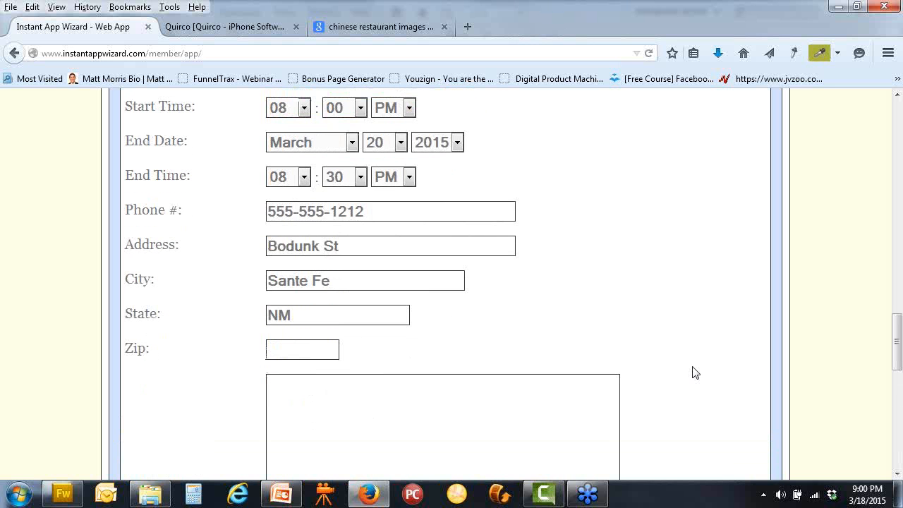
pyautogui.scroll(-4, 695, 372)
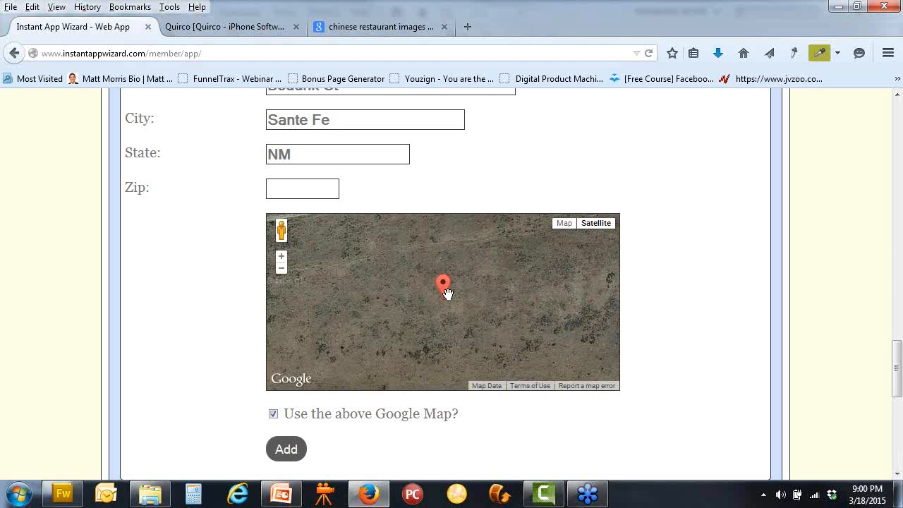
pyautogui.click(288, 448)
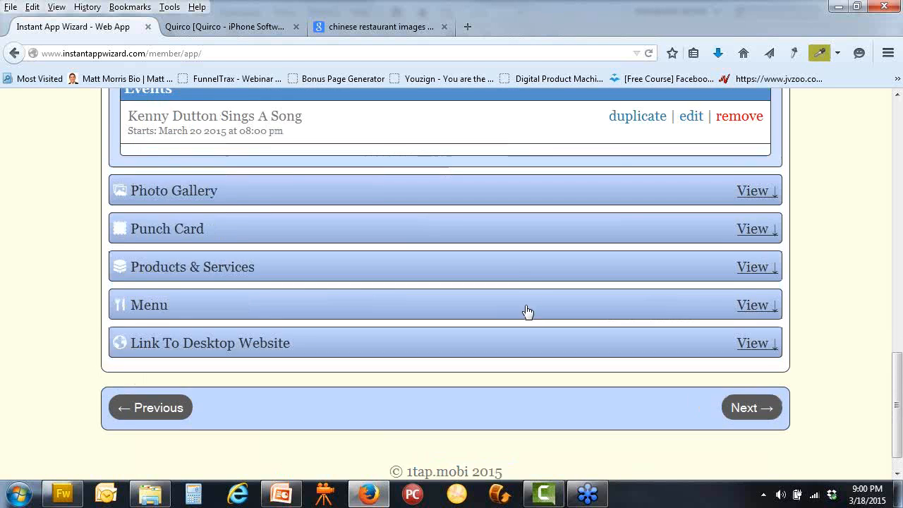
# Reload the phone preview so the home screen shows the new Events button
pyautogui.scroll(10, 523, 310)
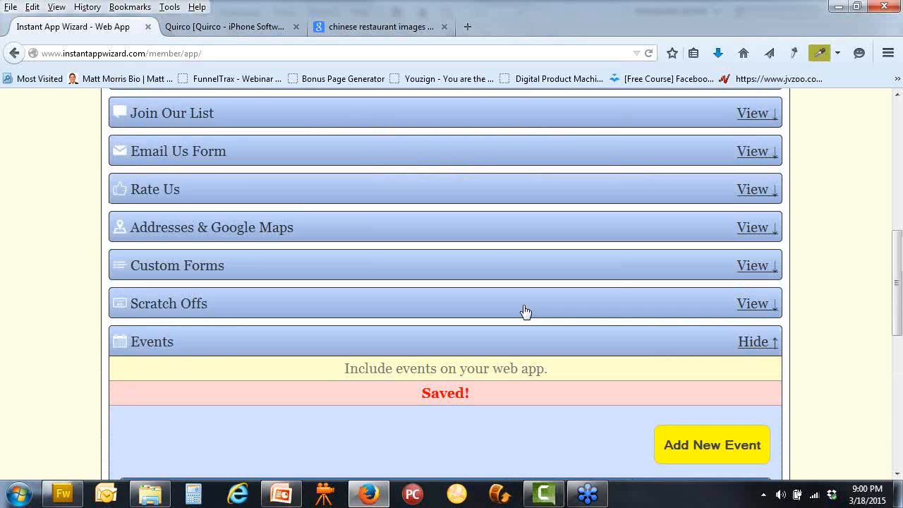
pyautogui.click(201, 156)
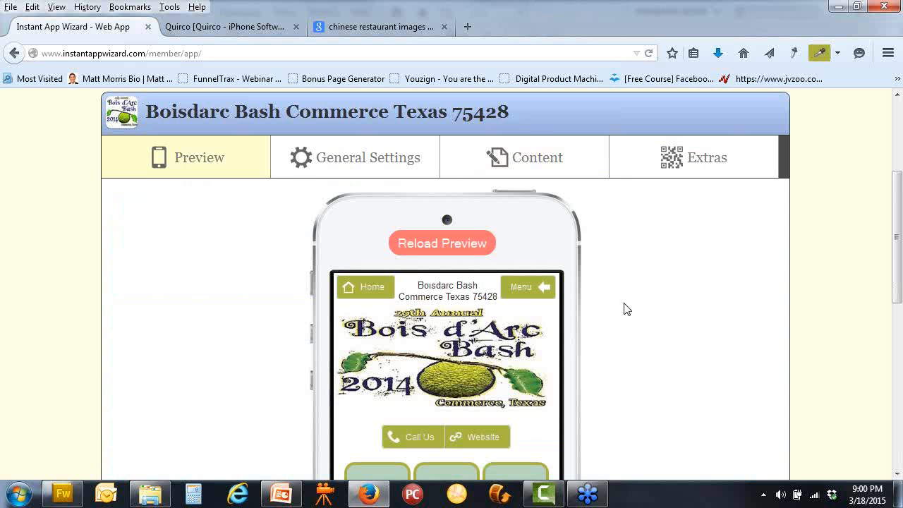
pyautogui.scroll(-3, 625, 309)
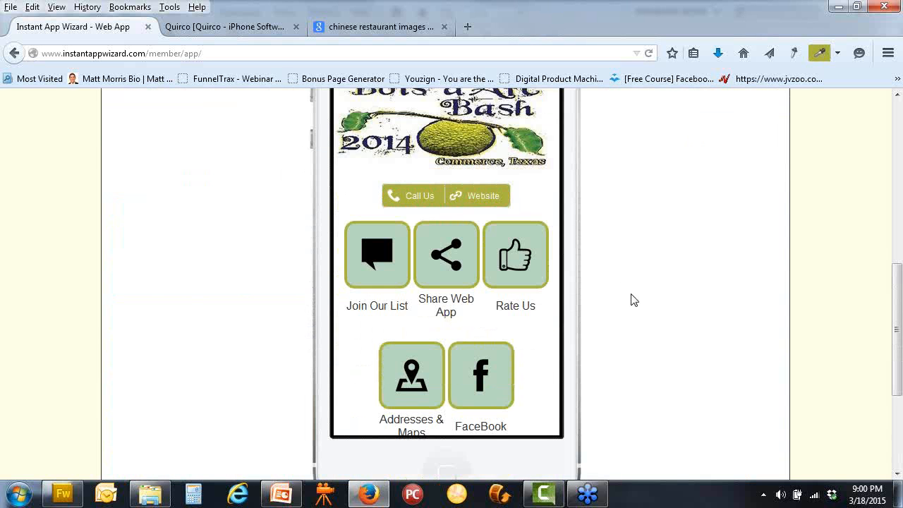
pyautogui.scroll(3, 620, 290)
pyautogui.click(459, 163)
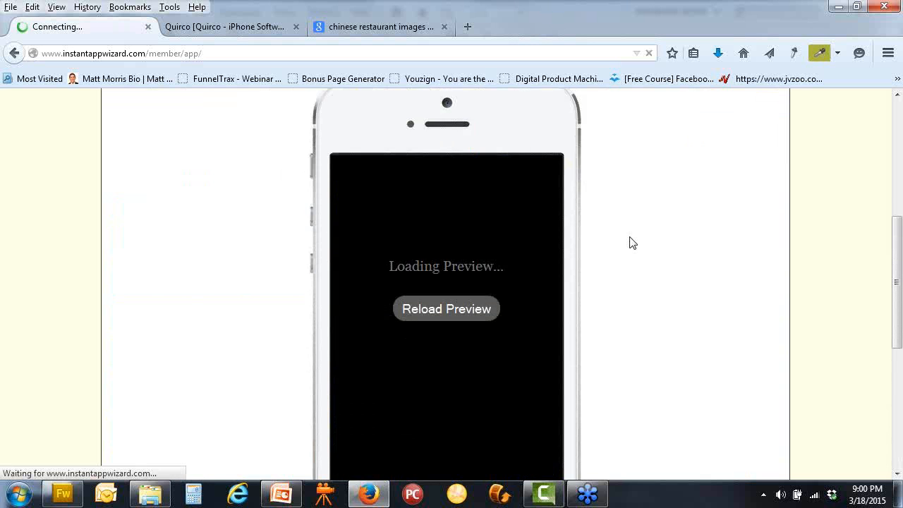
pyautogui.scroll(-2, 628, 242)
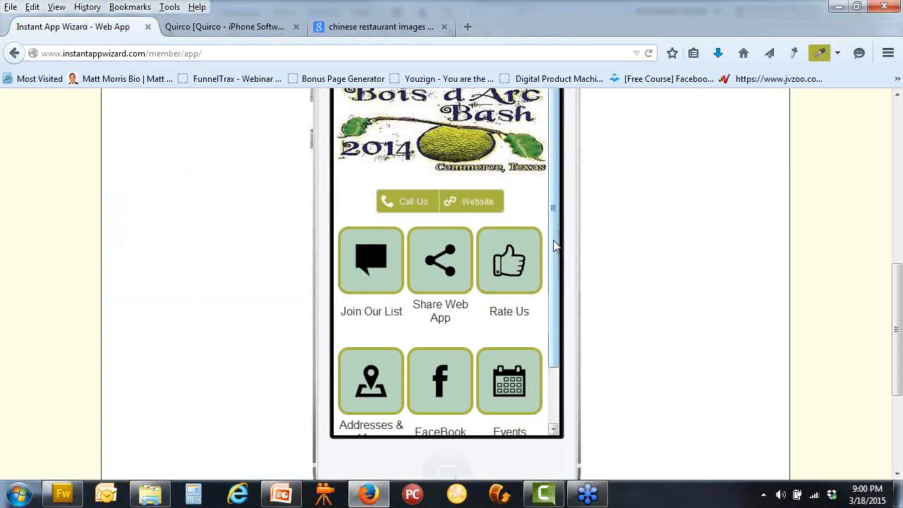
pyautogui.scroll(-2, 554, 242)
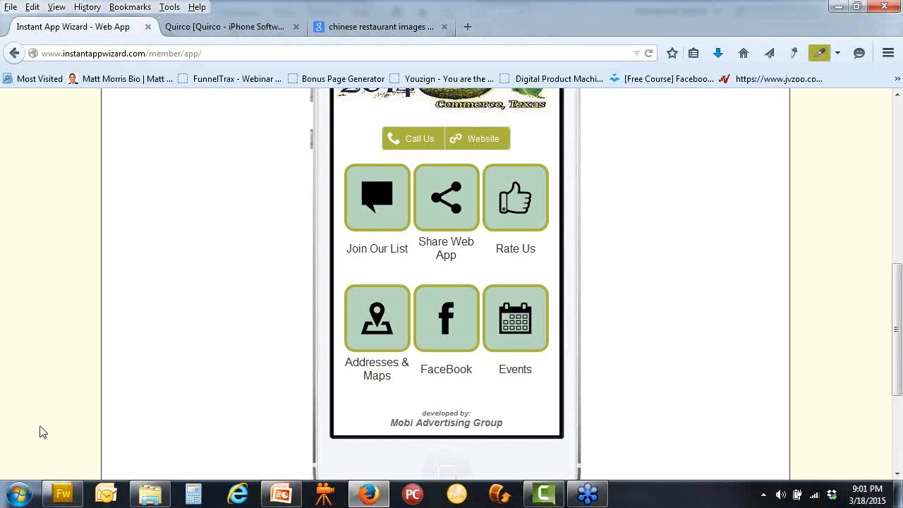
# In richierich2.png, shrink the cartoon and move the restaurant banner up directly beneath it
pyautogui.click(64, 493)
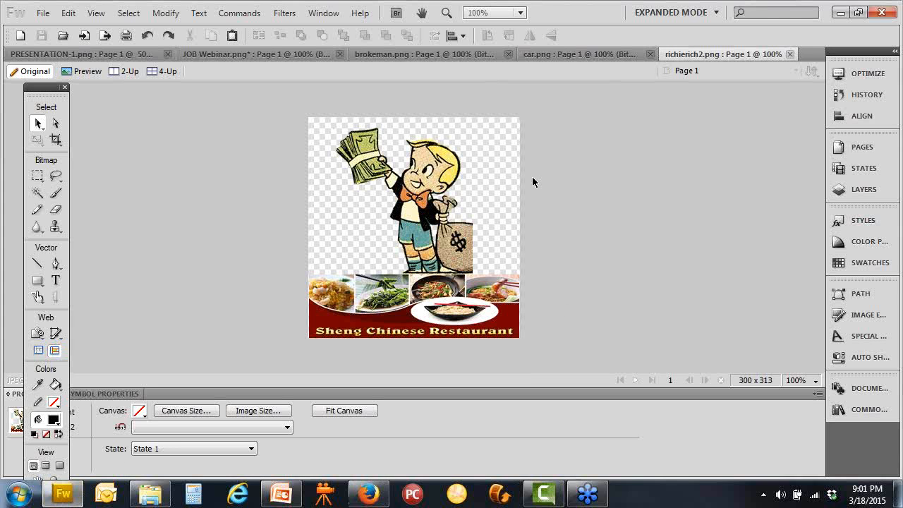
pyautogui.click(458, 232)
pyautogui.hotkey('shift', 'Up')
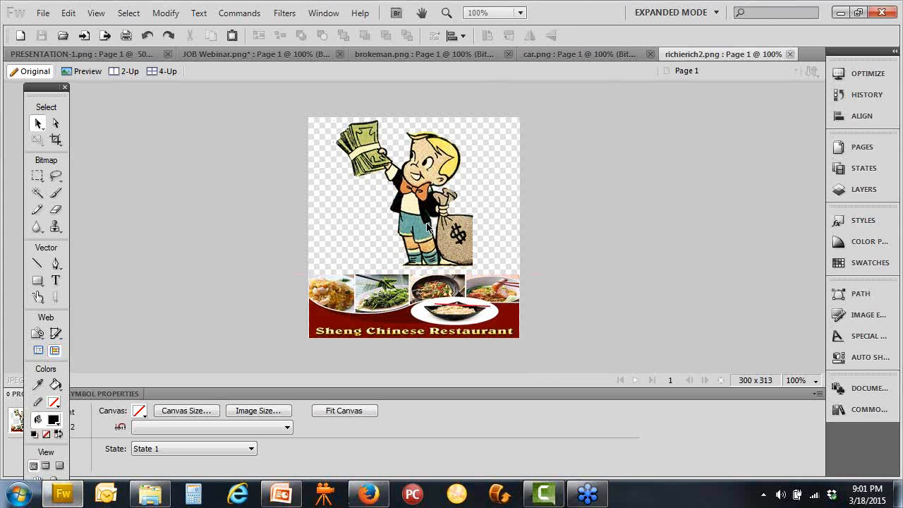
pyautogui.click(425, 336)
pyautogui.click(460, 236)
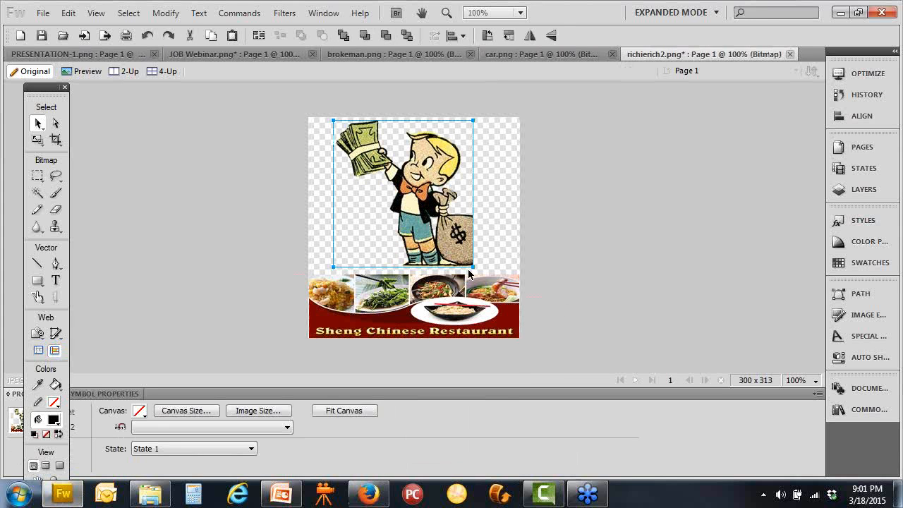
pyautogui.moveTo(473, 268); pyautogui.dragTo(419, 222)
pyautogui.moveTo(432, 318); pyautogui.dragTo(426, 287)
pyautogui.click(55, 280)
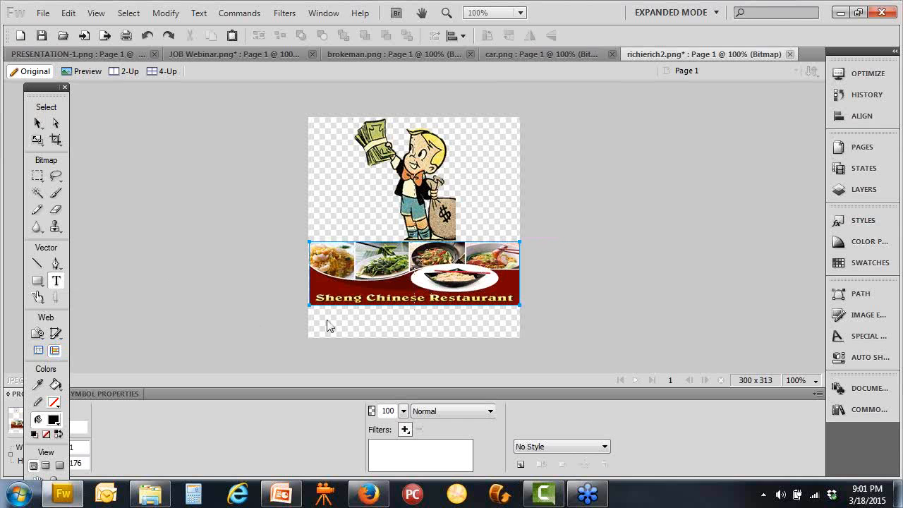
# Start a caption reading 'This APp Sponsered By' in a text box below the banner
pyautogui.click(327, 326)
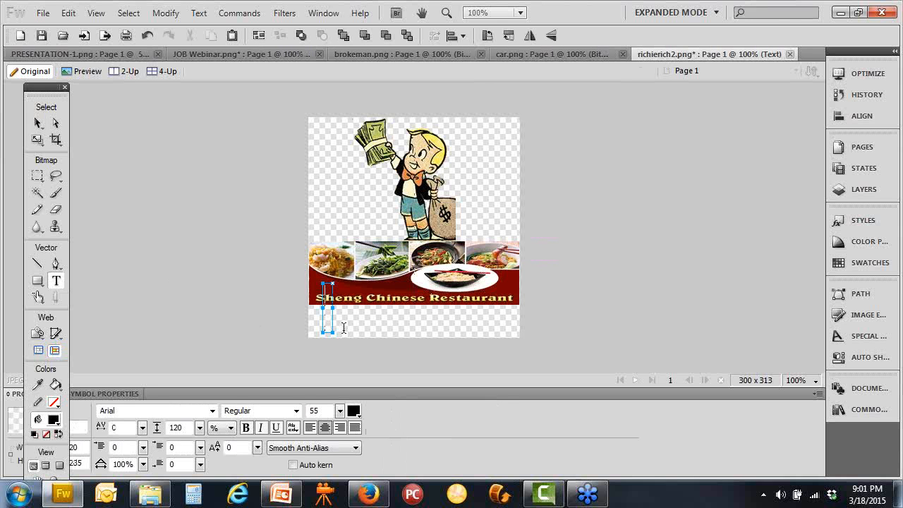
pyautogui.write('This APp So')
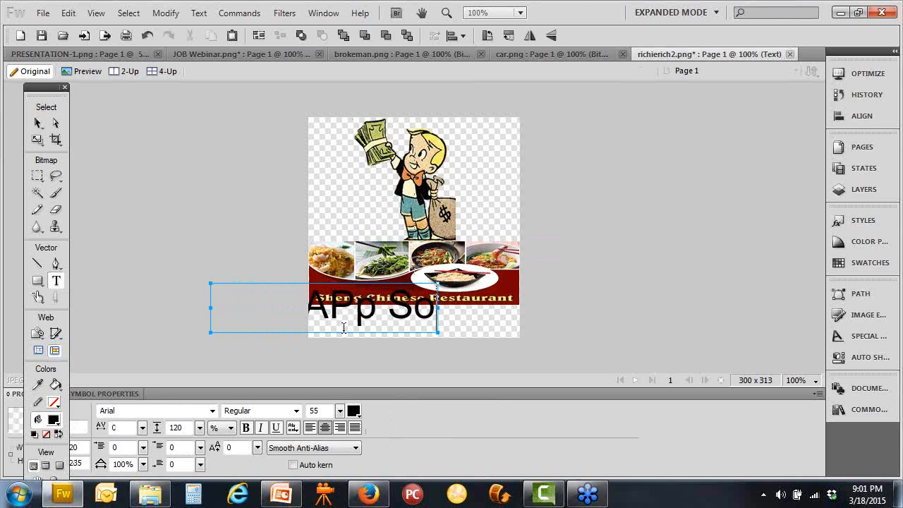
pyautogui.press('BackSpace')
pyautogui.write('ponsered')
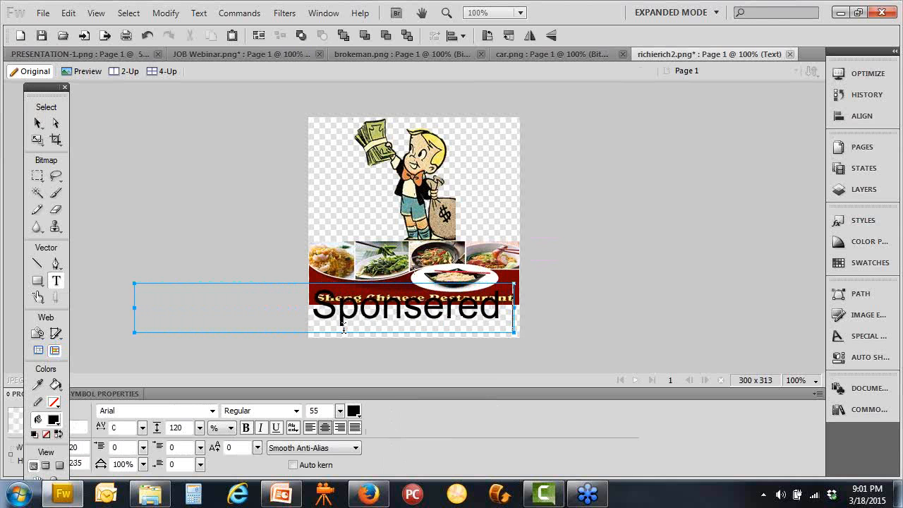
pyautogui.write(' By')
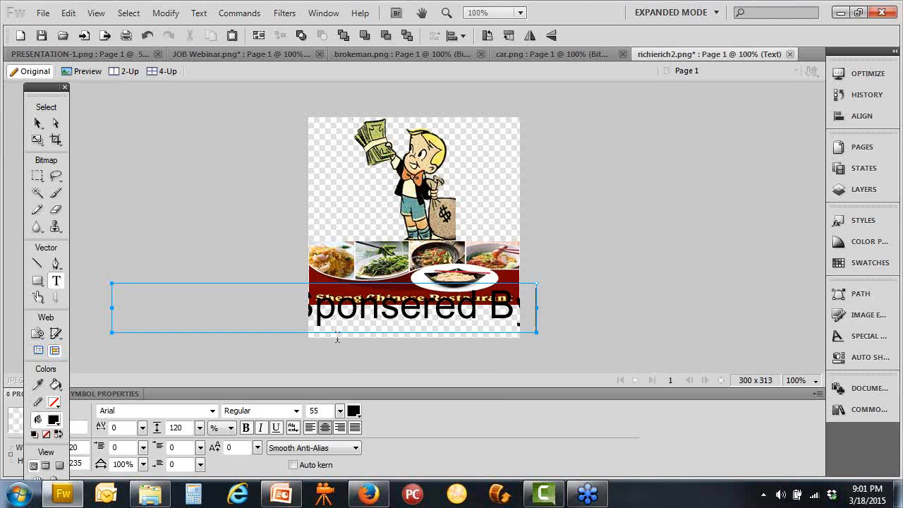
pyautogui.doubleClick(515, 310)
pyautogui.moveTo(317, 315); pyautogui.dragTo(65, 327)
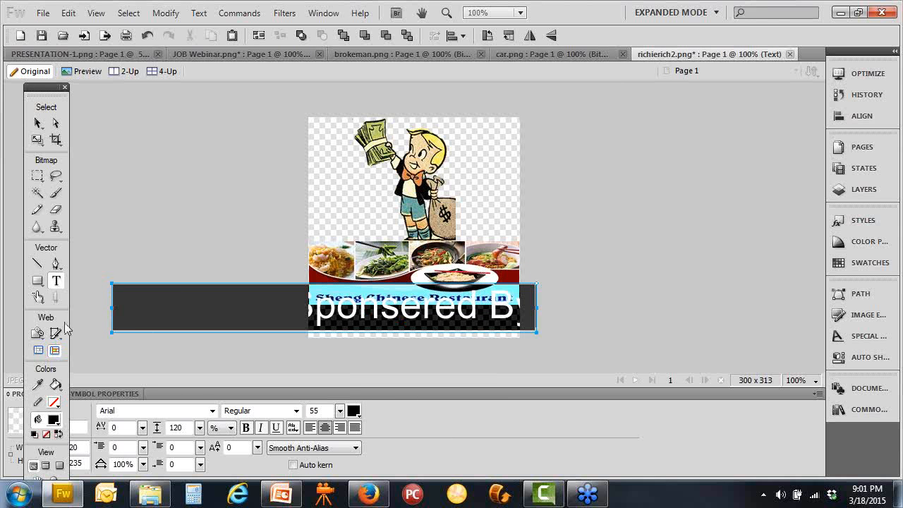
pyautogui.moveTo(339, 411); pyautogui.dragTo(344, 439)
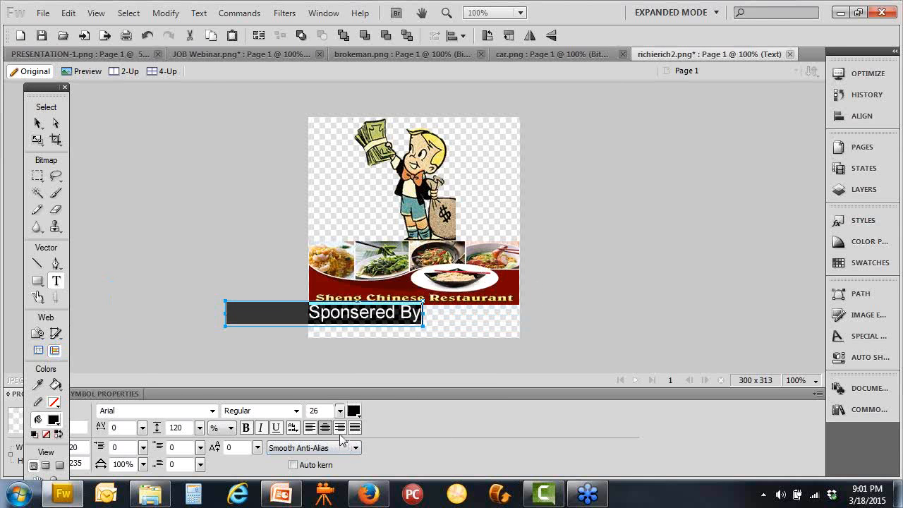
pyautogui.click(39, 123)
pyautogui.click(334, 315)
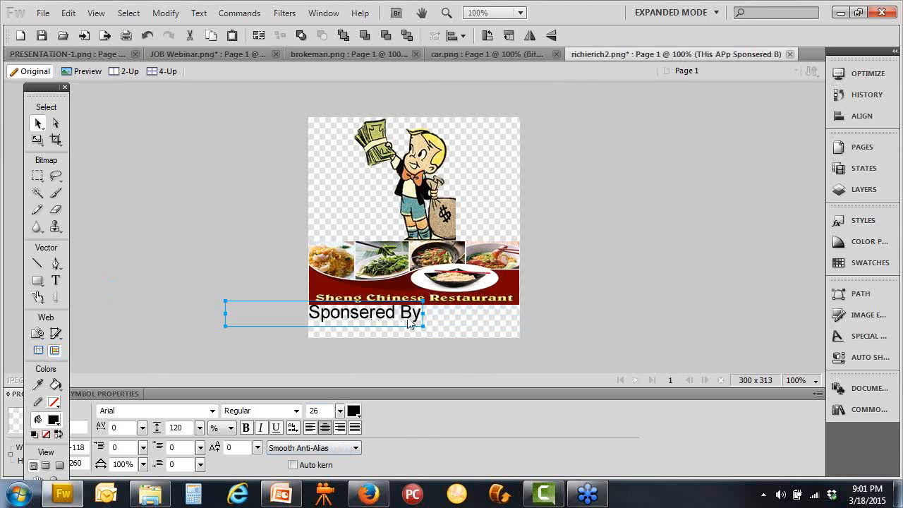
pyautogui.hotkey('ctrl', 'z')
pyautogui.press('t')
# Fix the 'APp' and 'THis' typos and add a second line 'GitDiGi.com'
pyautogui.click(381, 316)
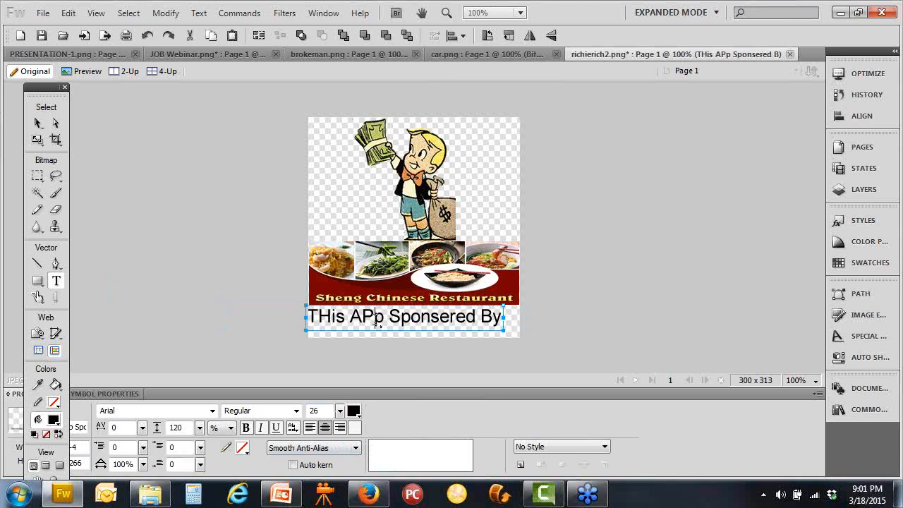
pyautogui.press('BackSpace')
pyautogui.write('p')
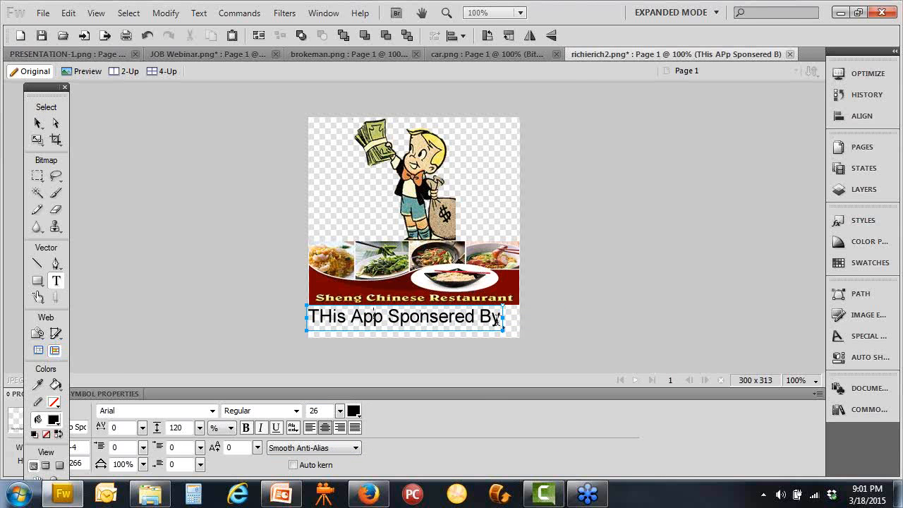
pyautogui.press('Return')
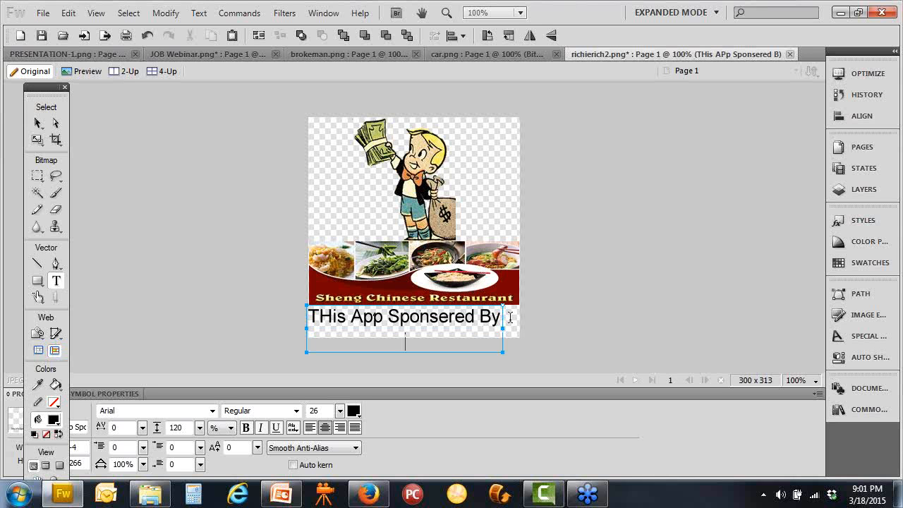
pyautogui.write('CitDiGi')
pyautogui.press('BackSpace')
pyautogui.write('.com')
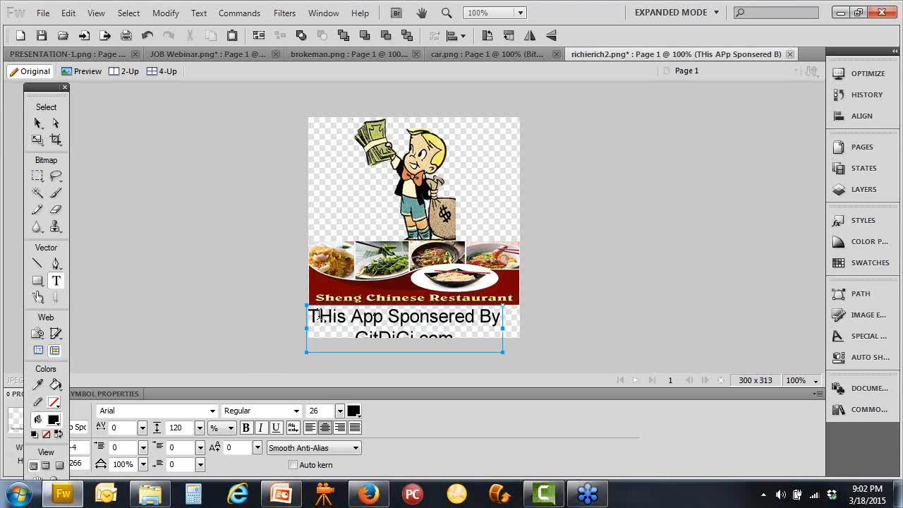
pyautogui.press('BackSpace')
pyautogui.write('h')
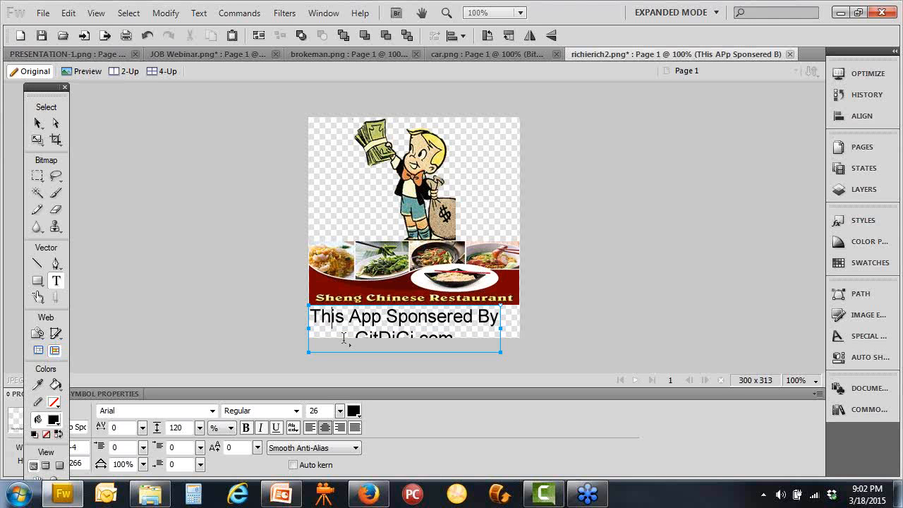
# Set the whole caption to 18 pt and centre it beneath the banner
pyautogui.hotkey('ctrl', 'a')
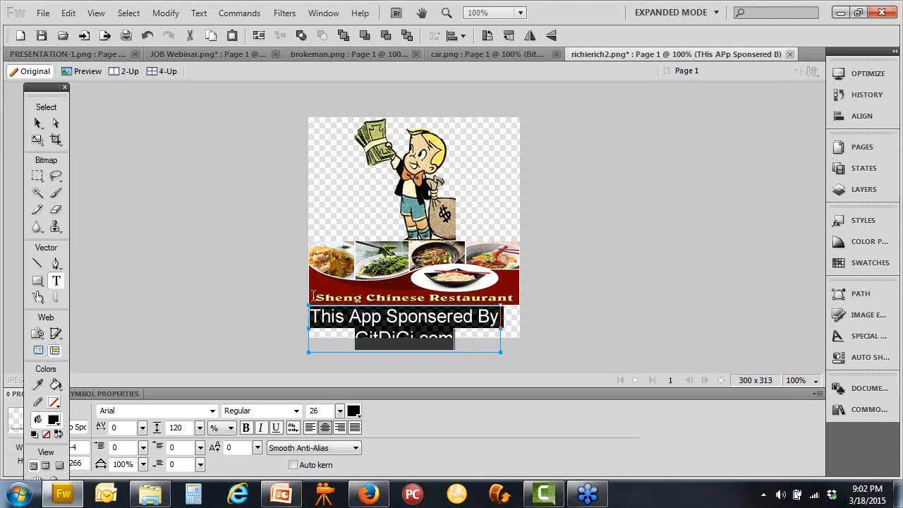
pyautogui.moveTo(339, 411); pyautogui.dragTo(343, 424)
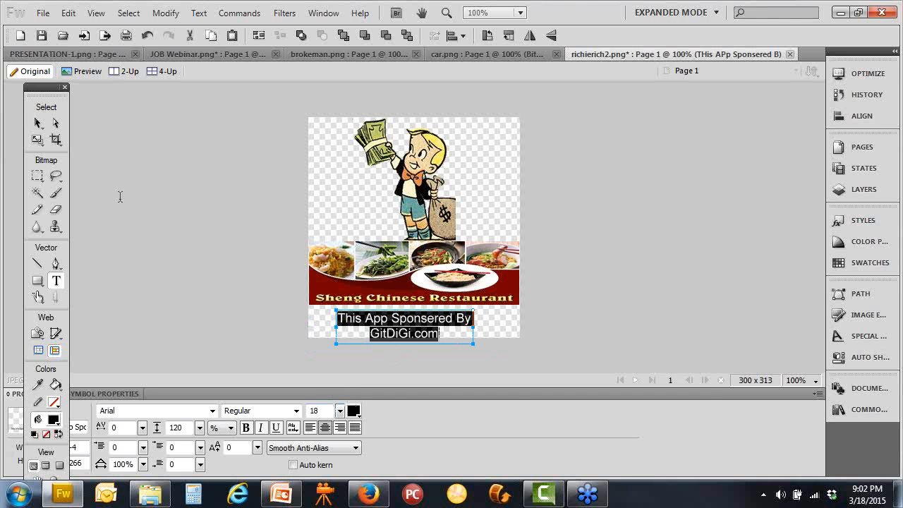
pyautogui.click(38, 124)
pyautogui.moveTo(400, 332); pyautogui.dragTo(396, 328)
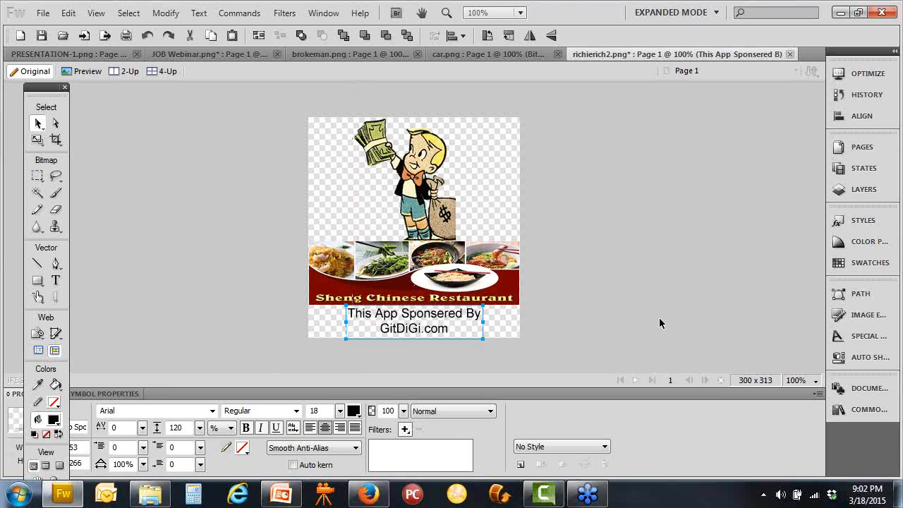
pyautogui.click(570, 306)
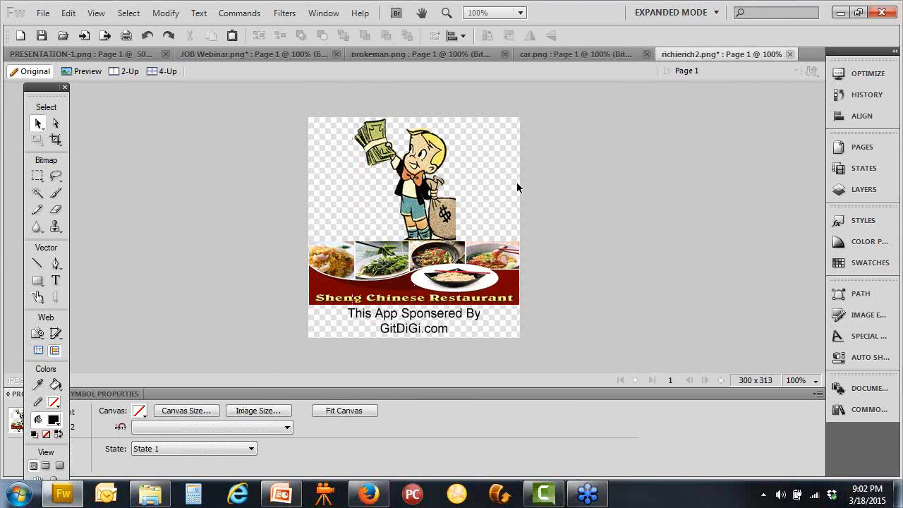
pyautogui.click(138, 410)
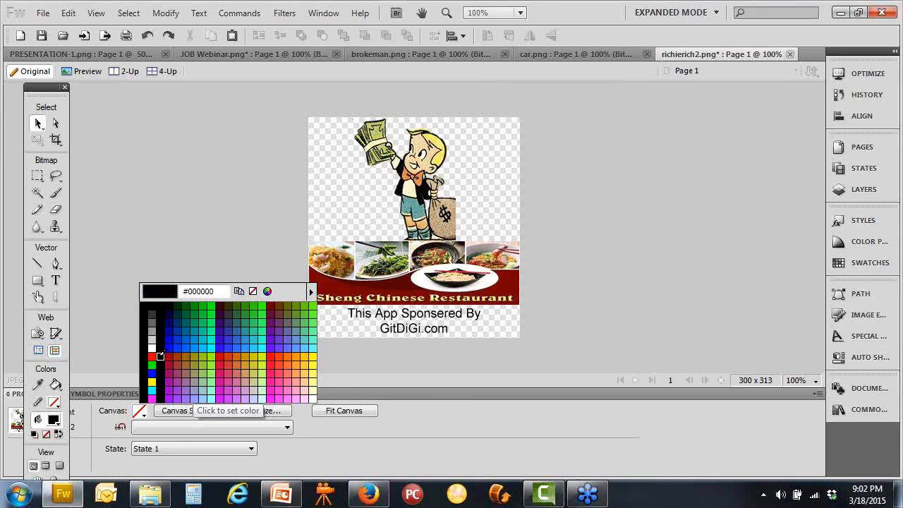
# Change the canvas colour to yellow #FFCC00, then return to the Instant App Wizard browser
pyautogui.click(151, 328)
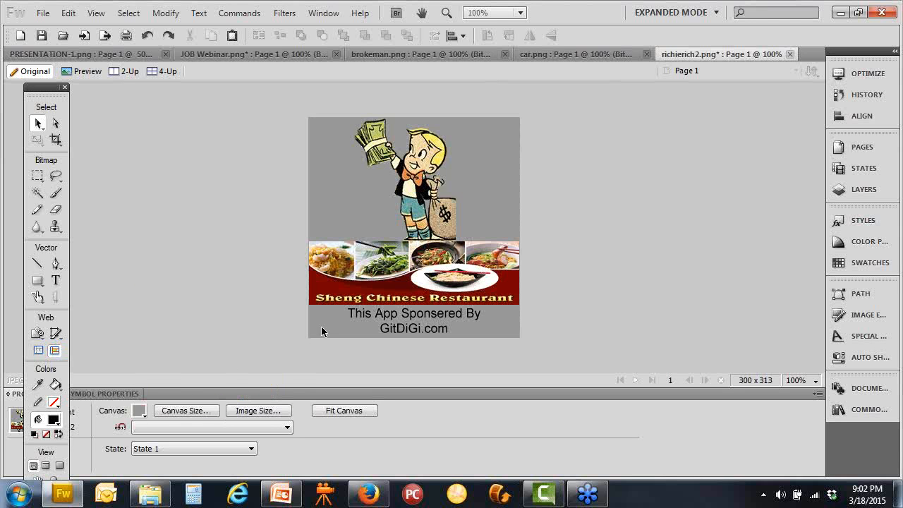
pyautogui.click(139, 411)
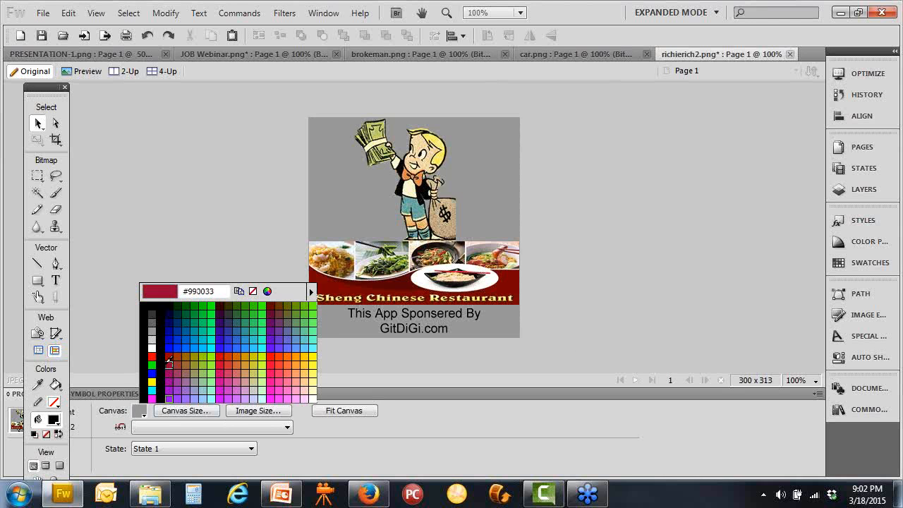
pyautogui.click(302, 357)
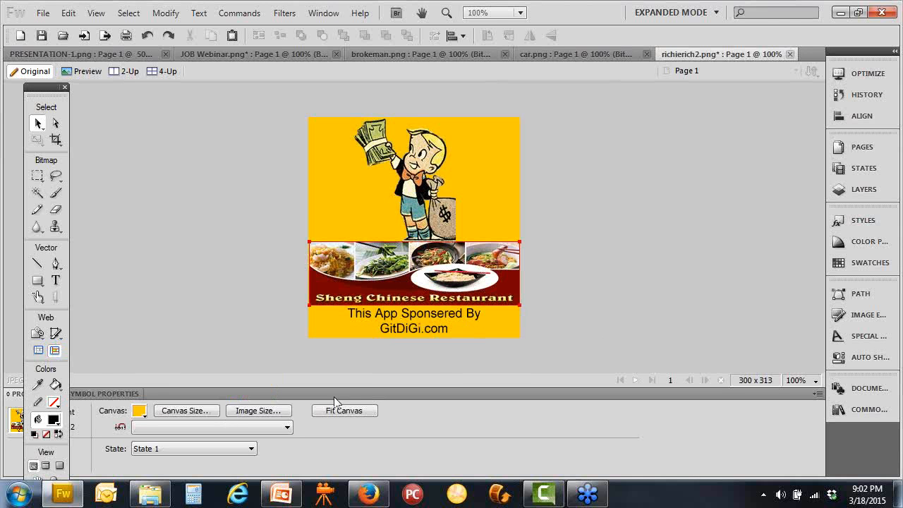
pyautogui.click(367, 493)
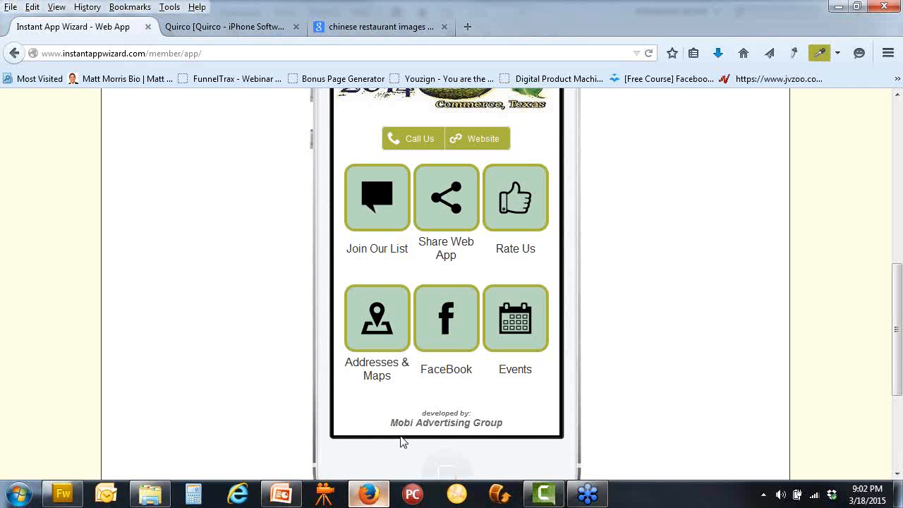
pyautogui.click(527, 335)
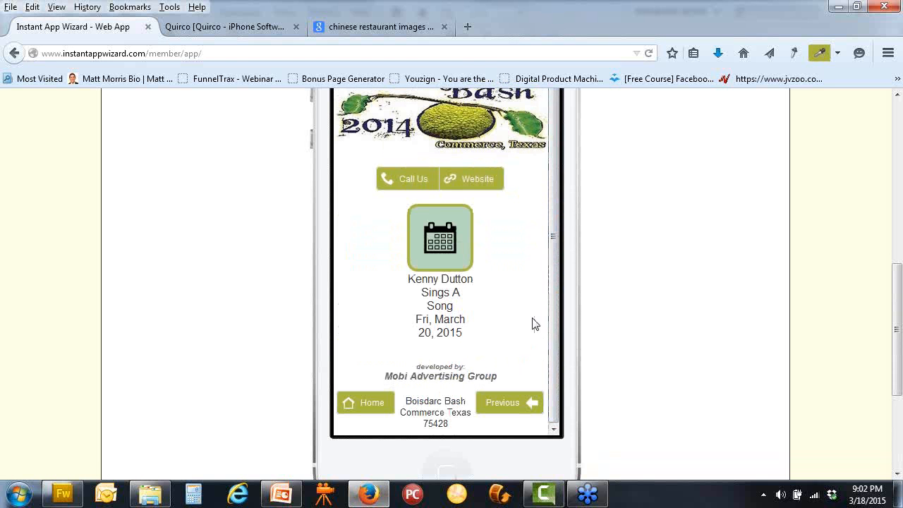
pyautogui.click(428, 240)
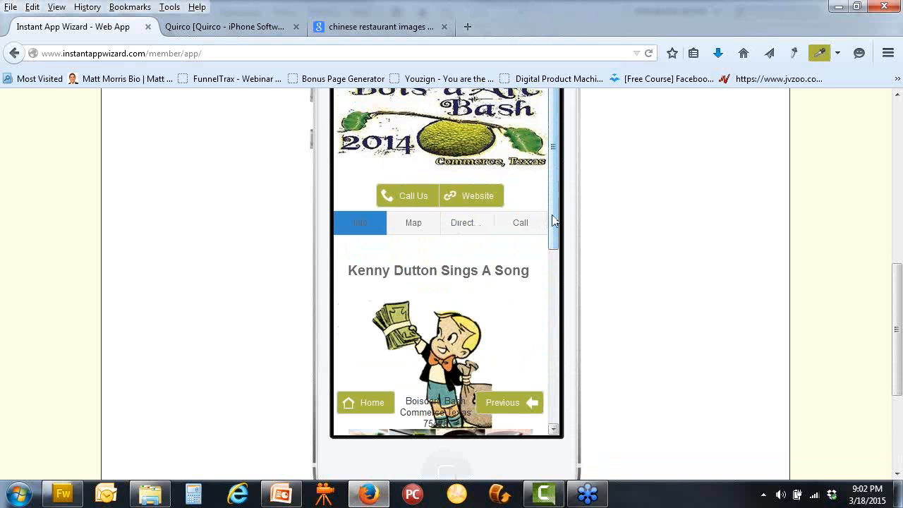
pyautogui.moveTo(553, 205); pyautogui.dragTo(564, 399)
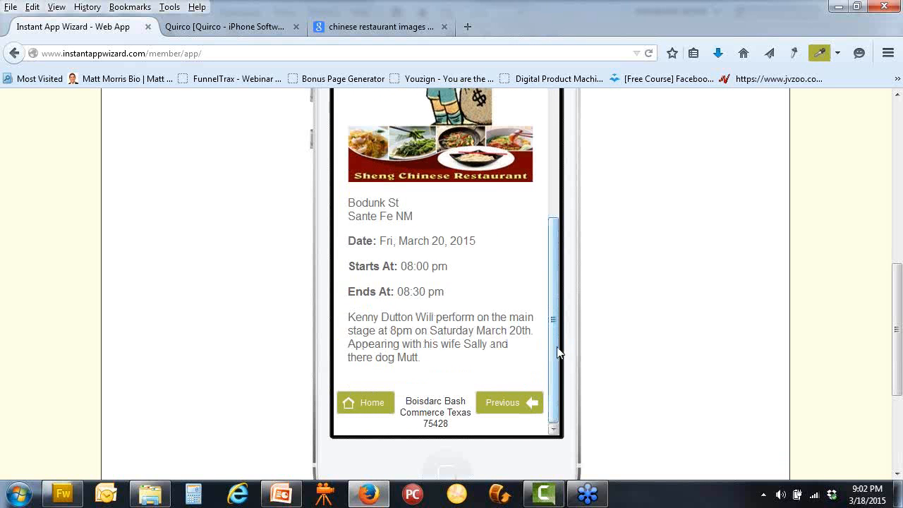
pyautogui.scroll(10, 552, 353)
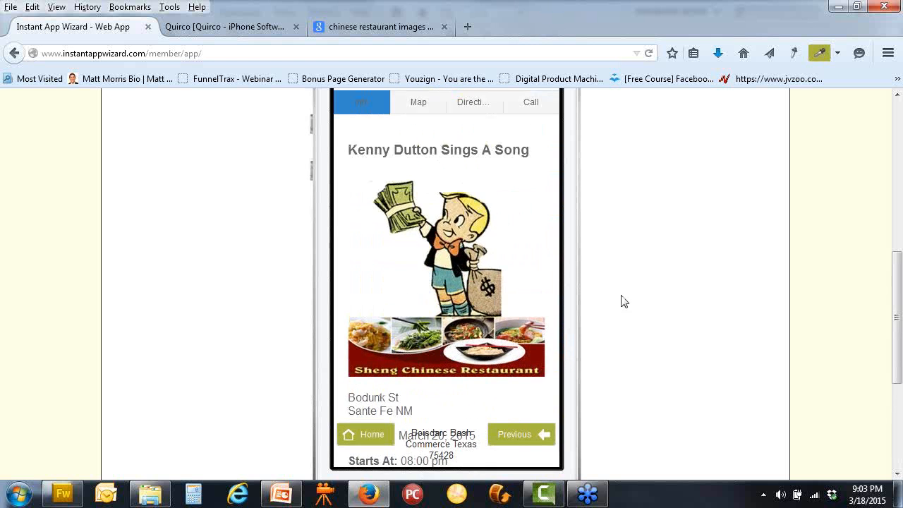
pyautogui.scroll(2, 611, 292)
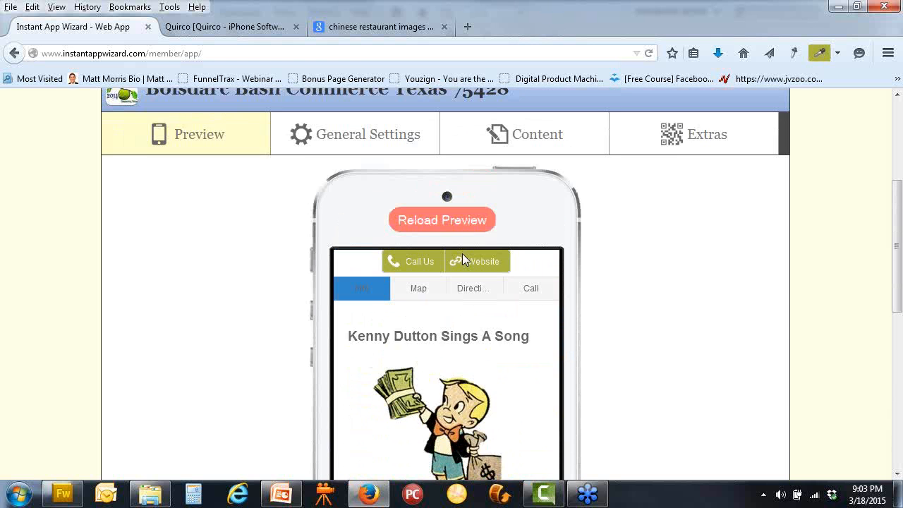
pyautogui.click(494, 161)
pyautogui.scroll(-5, 478, 264)
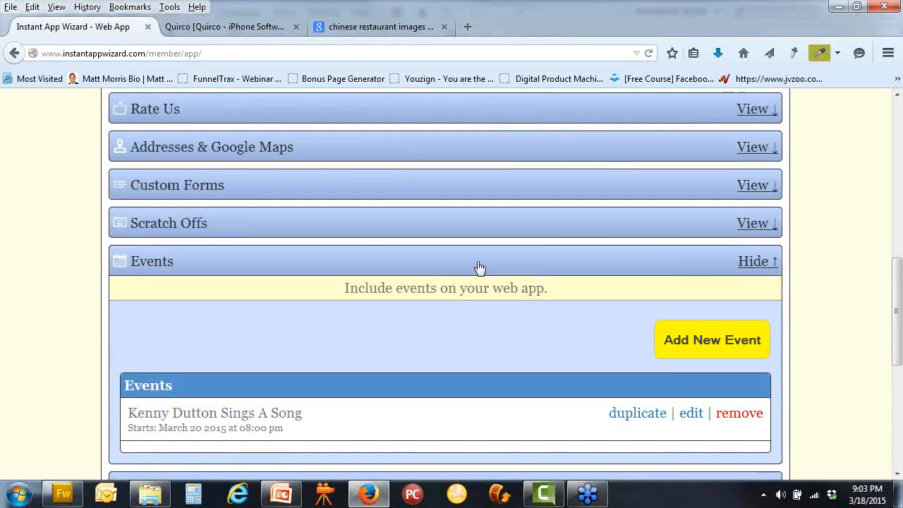
pyautogui.click(691, 415)
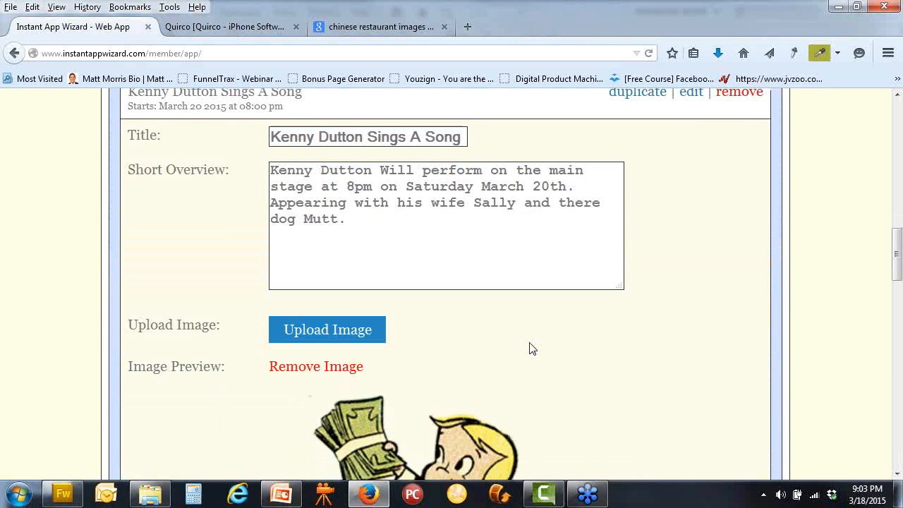
pyautogui.scroll(-10, 532, 349)
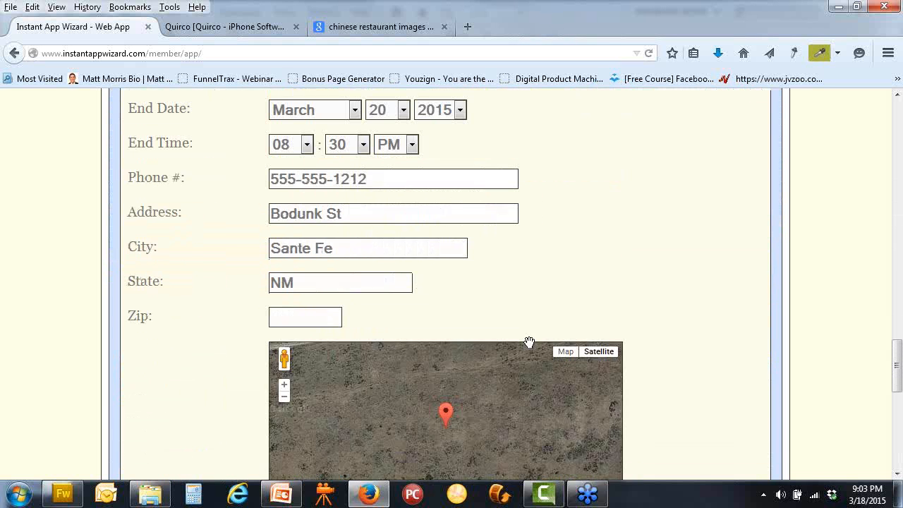
pyautogui.scroll(-1, 529, 342)
pyautogui.scroll(1, 489, 402)
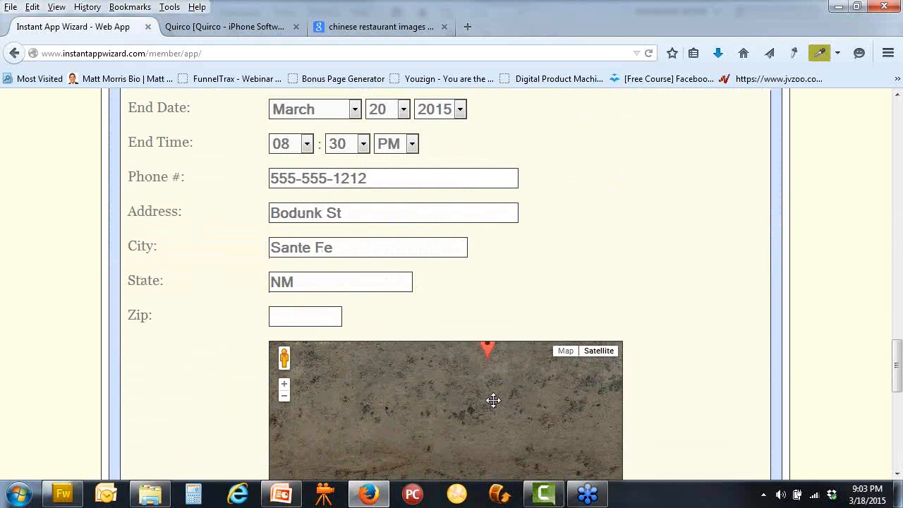
pyautogui.scroll(-1, 462, 447)
# Pan the satellite map to place the event's pin, then save the event
pyautogui.moveTo(474, 452)
pyautogui.mouseDown()
pyautogui.moveTo(471, 460)
pyautogui.moveTo(485, 458)
pyautogui.mouseUp()
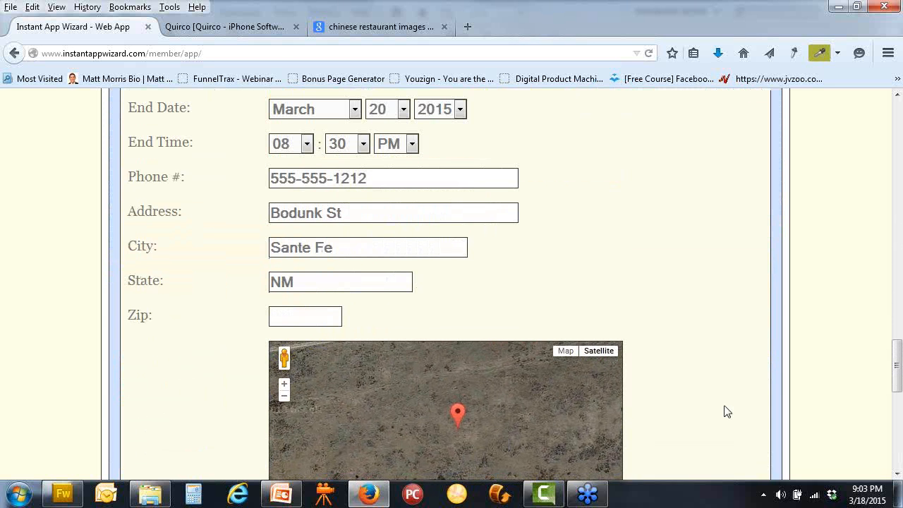
pyautogui.scroll(-4, 719, 411)
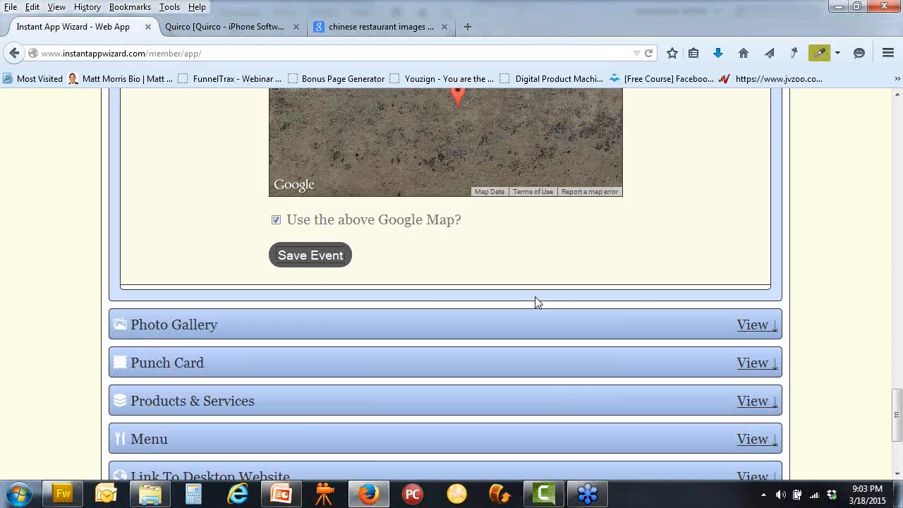
pyautogui.click(313, 260)
pyautogui.scroll(4, 640, 292)
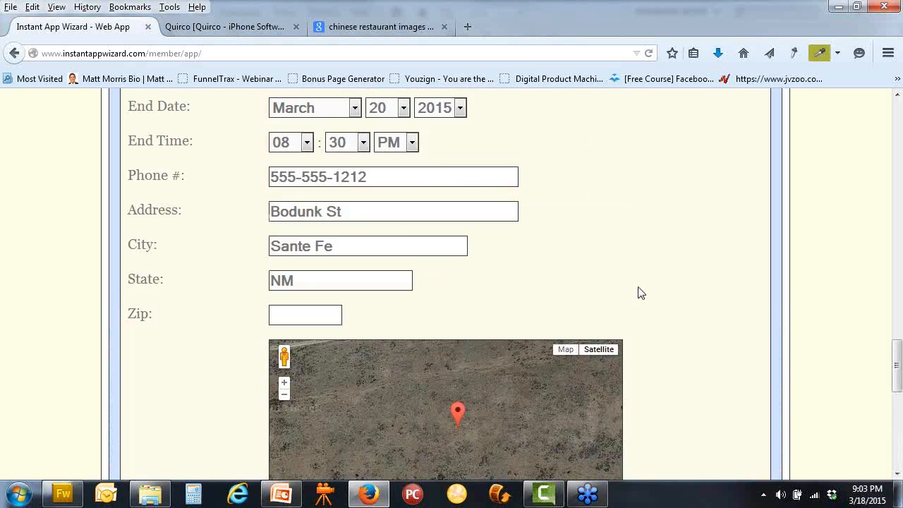
pyautogui.scroll(15, 322, 221)
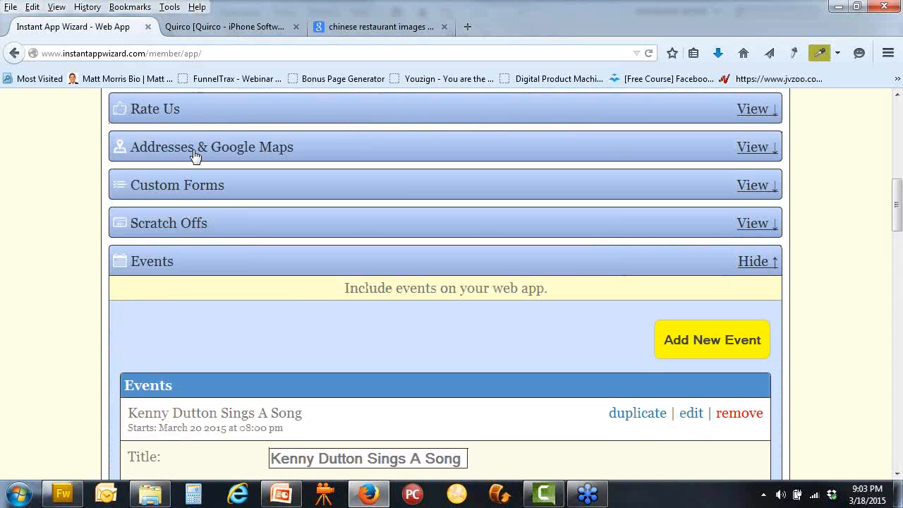
pyautogui.scroll(5, 195, 155)
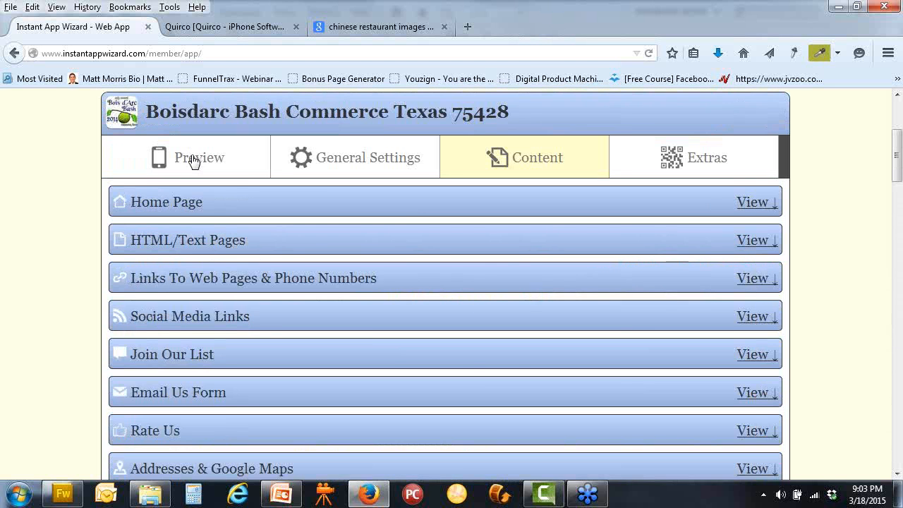
pyautogui.click(194, 159)
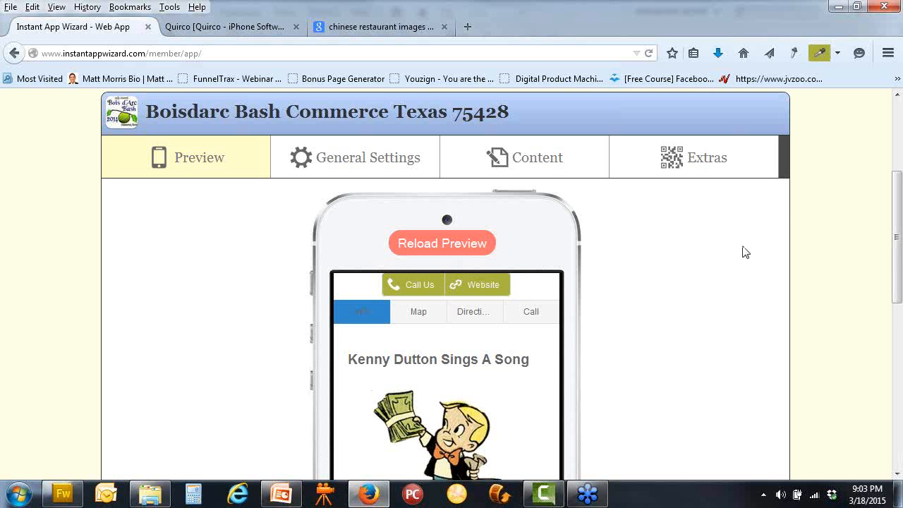
pyautogui.click(524, 166)
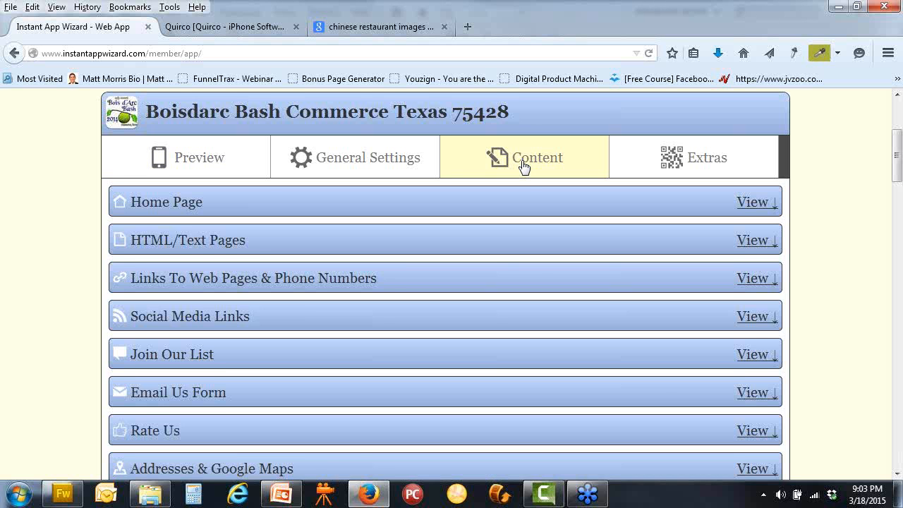
pyautogui.scroll(-6, 523, 165)
pyautogui.scroll(3, 523, 165)
pyautogui.scroll(-5, 625, 264)
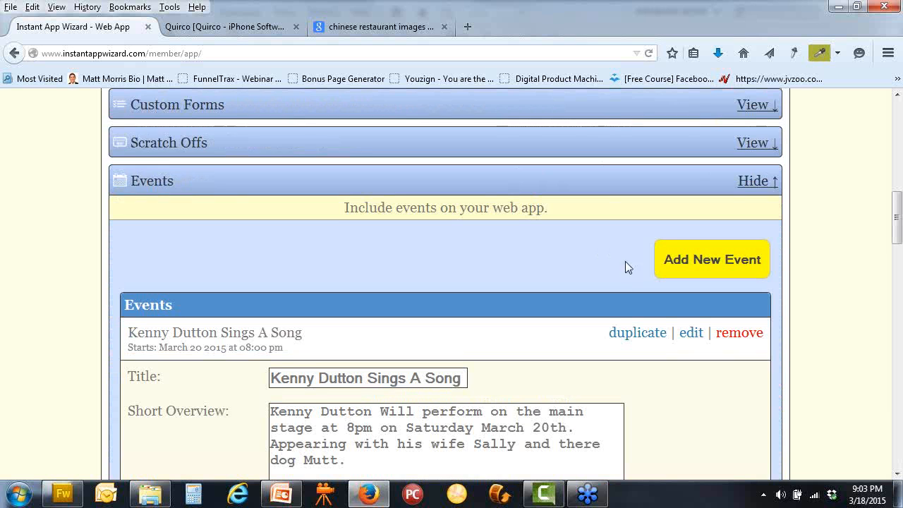
pyautogui.scroll(-3, 624, 272)
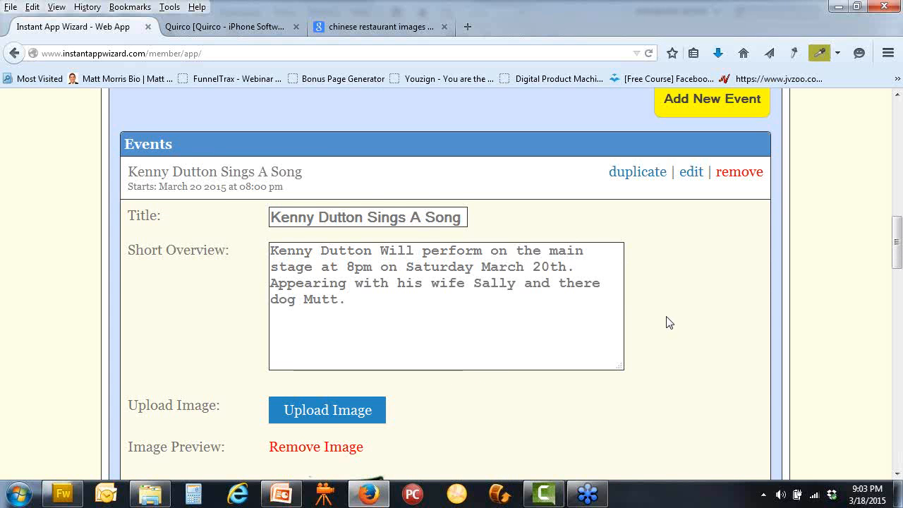
pyautogui.scroll(-4, 667, 318)
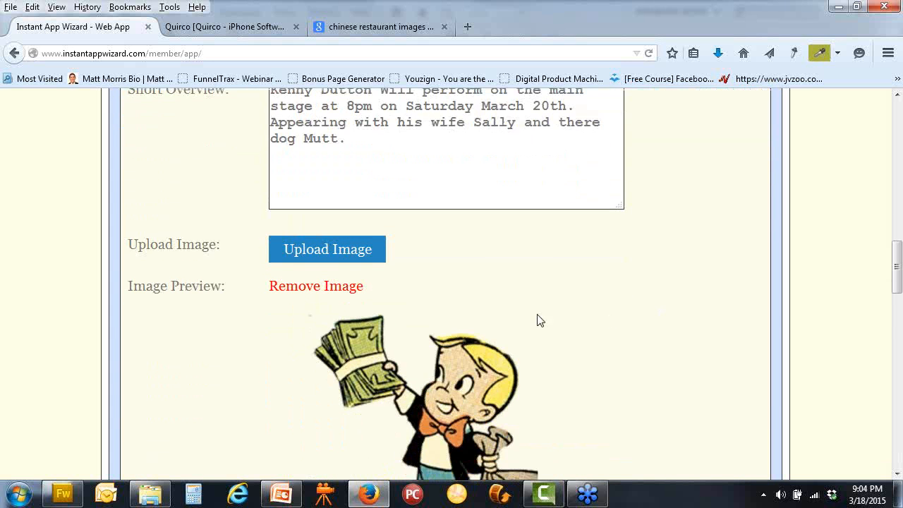
pyautogui.scroll(-6, 536, 322)
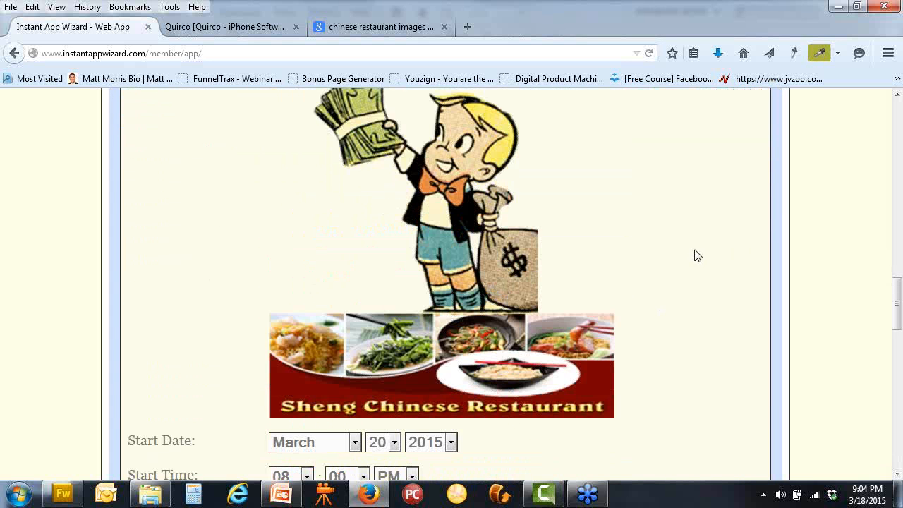
pyautogui.scroll(-1, 670, 256)
pyautogui.scroll(2, 659, 271)
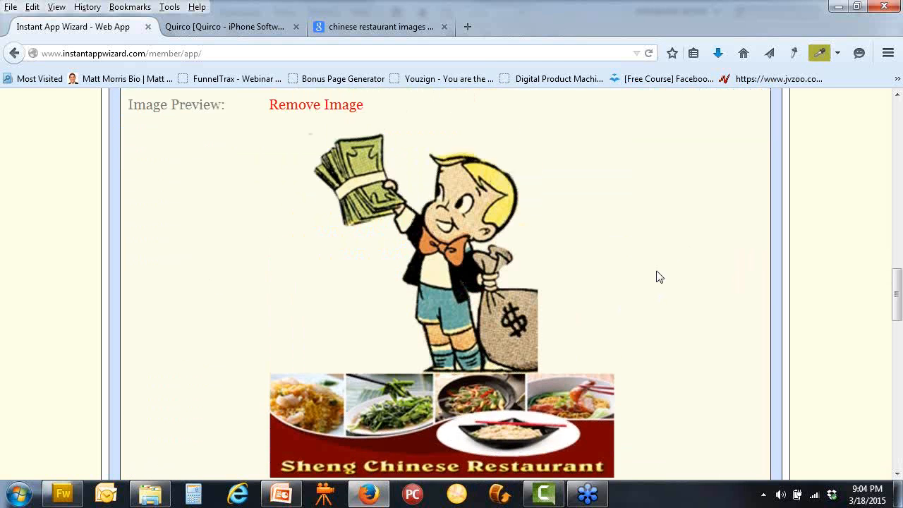
pyautogui.scroll(-6, 630, 477)
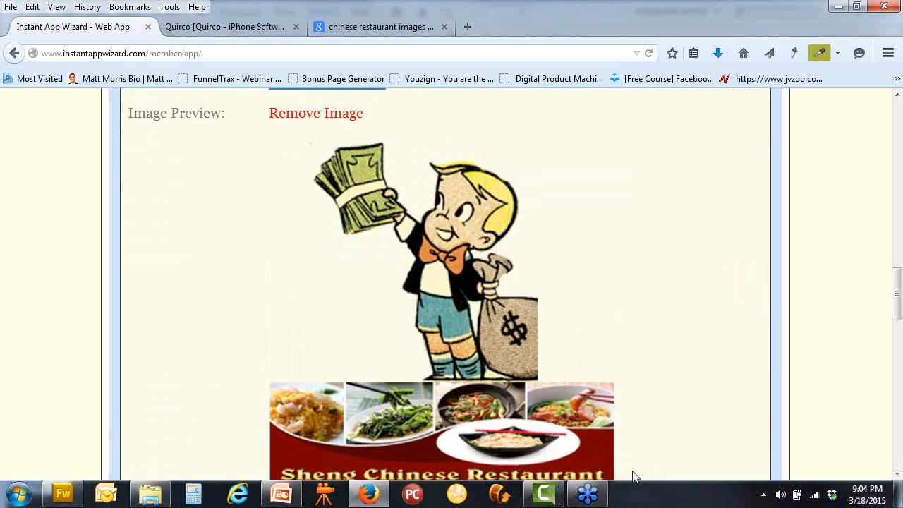
pyautogui.scroll(6, 600, 338)
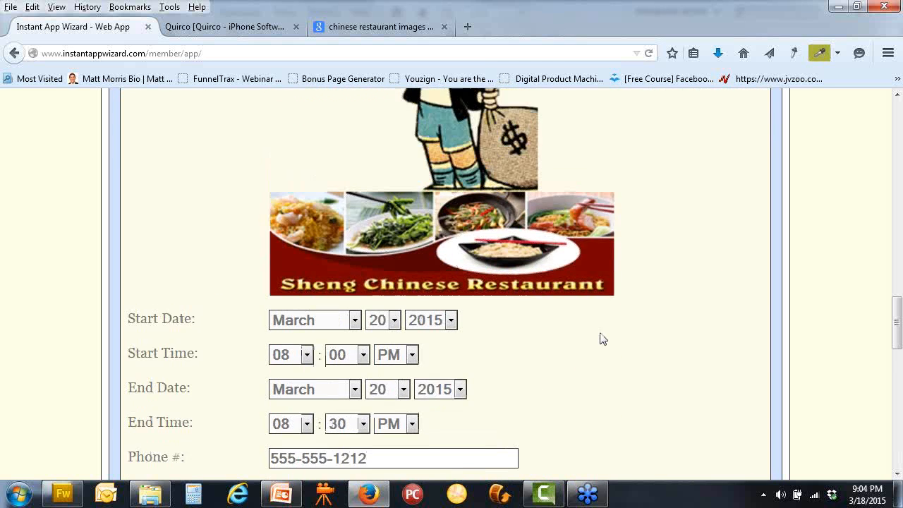
pyautogui.click(281, 131)
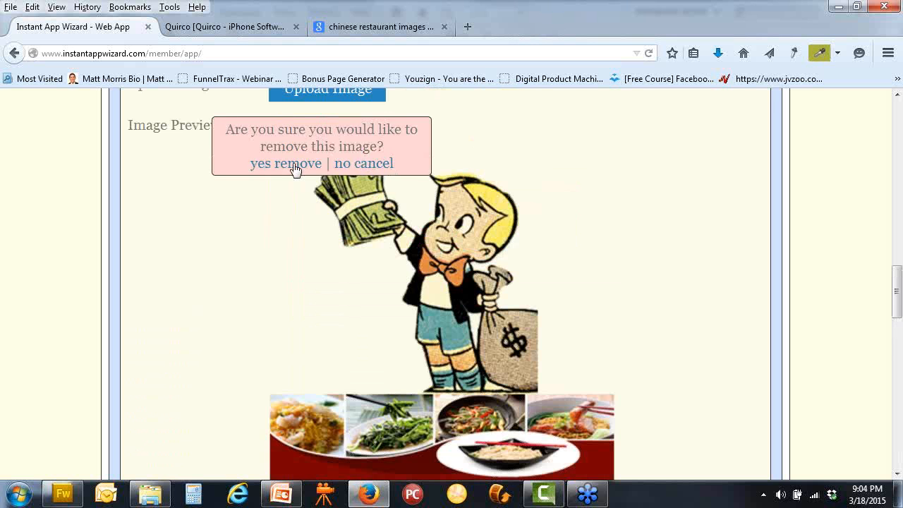
pyautogui.scroll(-6, 616, 308)
pyautogui.scroll(-4, 628, 323)
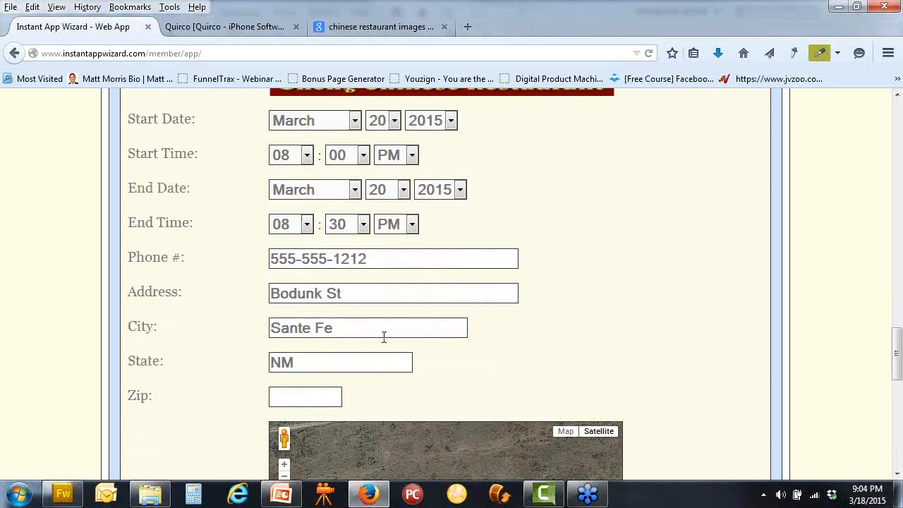
pyautogui.scroll(14, 648, 353)
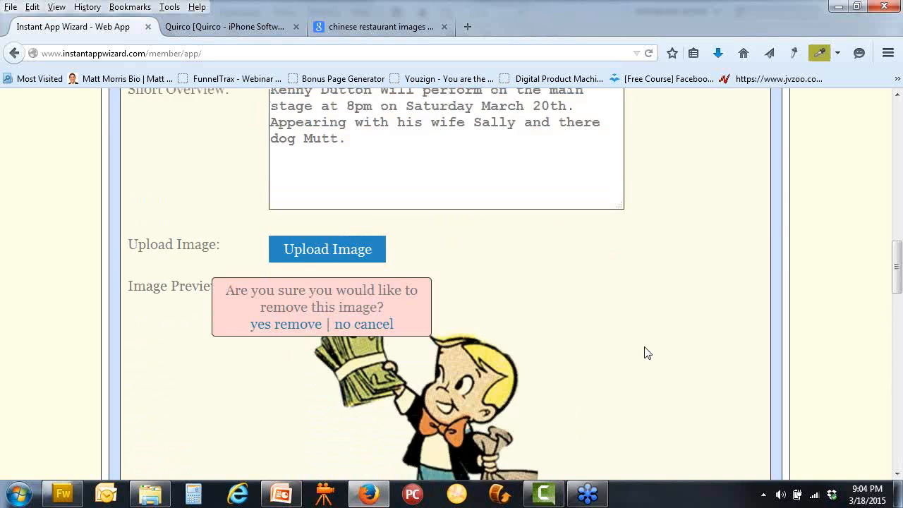
pyautogui.scroll(6, 242, 202)
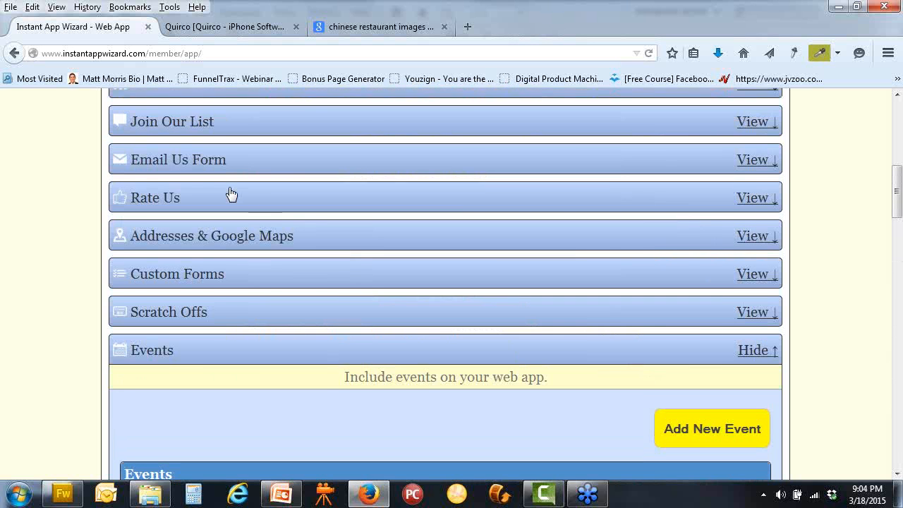
pyautogui.scroll(5, 231, 193)
pyautogui.click(212, 167)
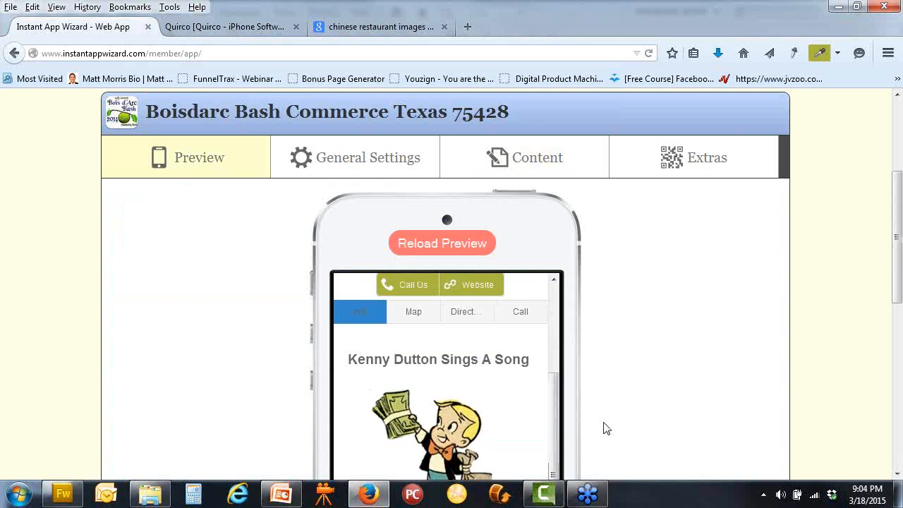
# Reload the phone preview and check the Bois d'Arc Bash 2014 home screen's six icons, including Events
pyautogui.scroll(-2, 603, 428)
pyautogui.click(430, 171)
pyautogui.scroll(-4, 624, 347)
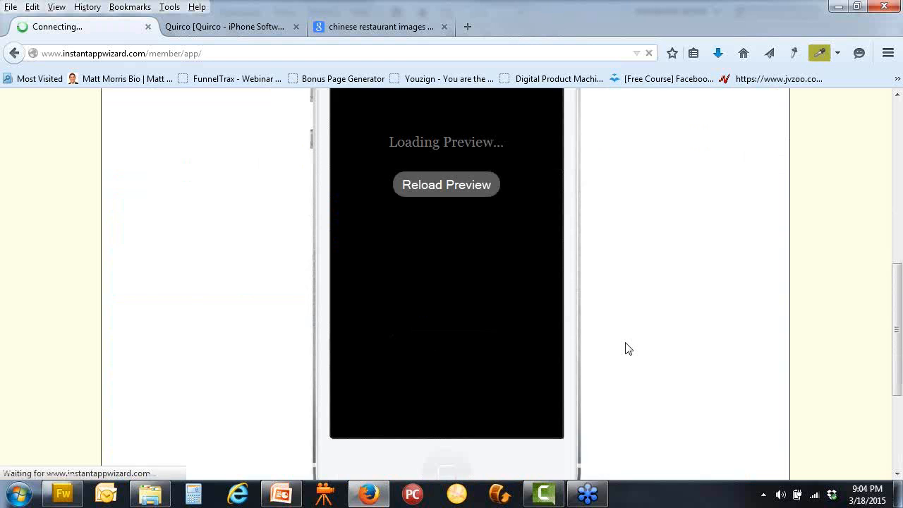
pyautogui.scroll(4, 625, 347)
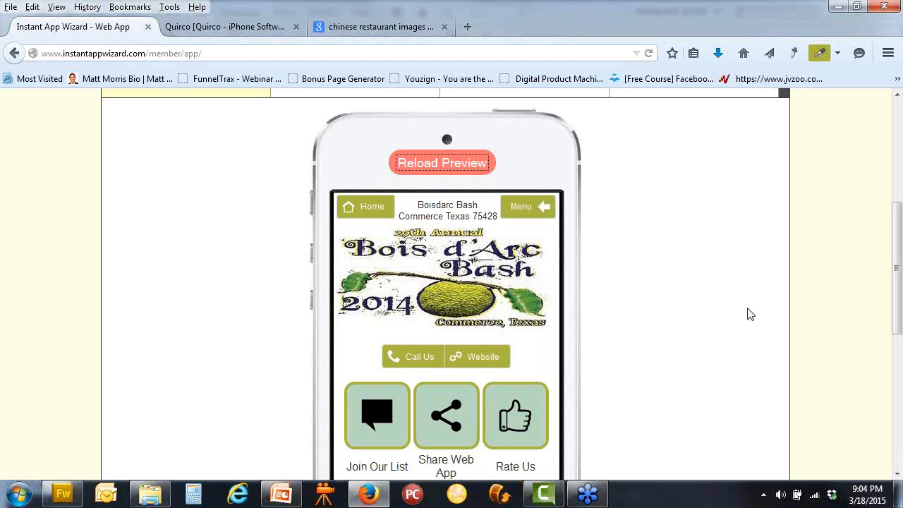
pyautogui.scroll(5, 749, 313)
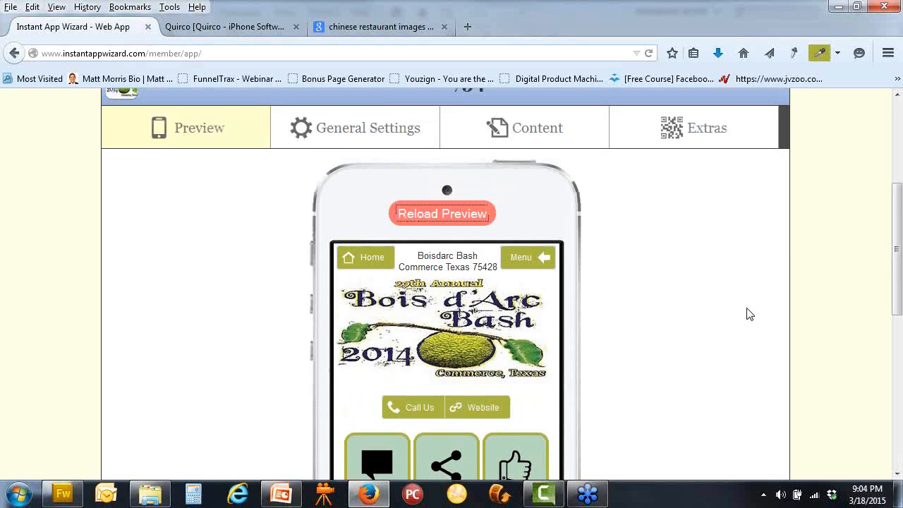
pyautogui.scroll(-5, 750, 314)
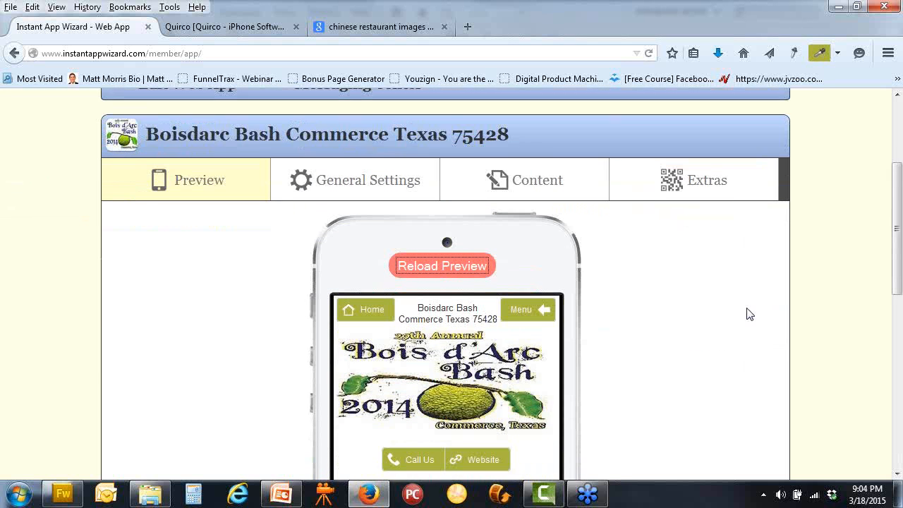
pyautogui.scroll(-4, 749, 314)
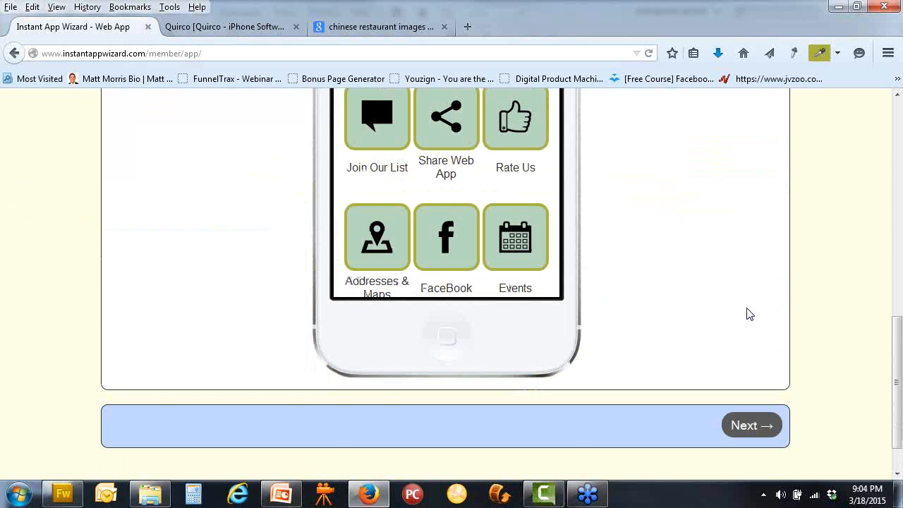
pyautogui.scroll(1, 749, 314)
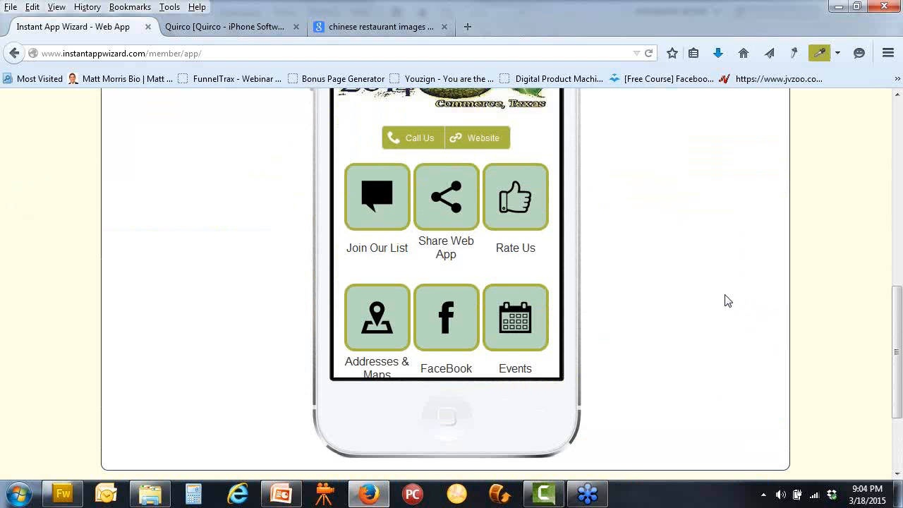
pyautogui.scroll(1, 726, 300)
pyautogui.scroll(-1, 727, 300)
pyautogui.moveTo(552, 264)
pyautogui.scroll(-2, 555, 259)
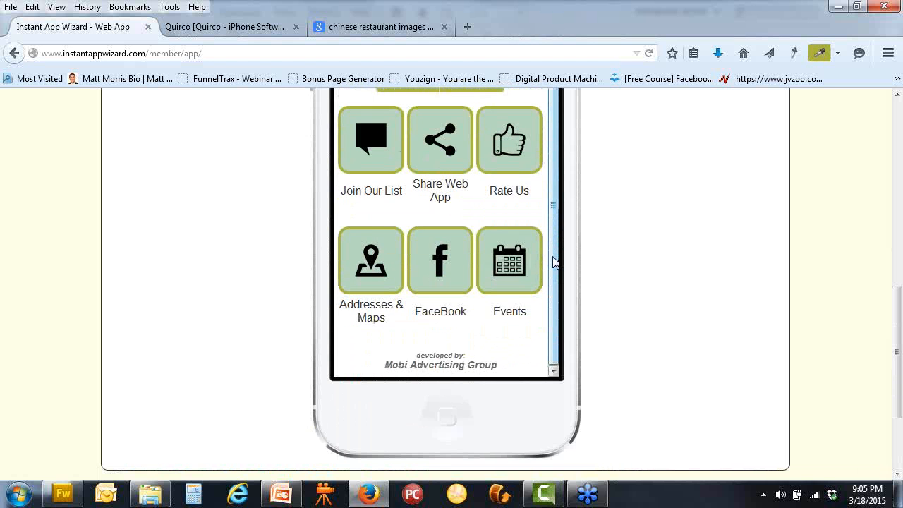
pyautogui.scroll(2, 556, 258)
pyautogui.scroll(-2, 559, 258)
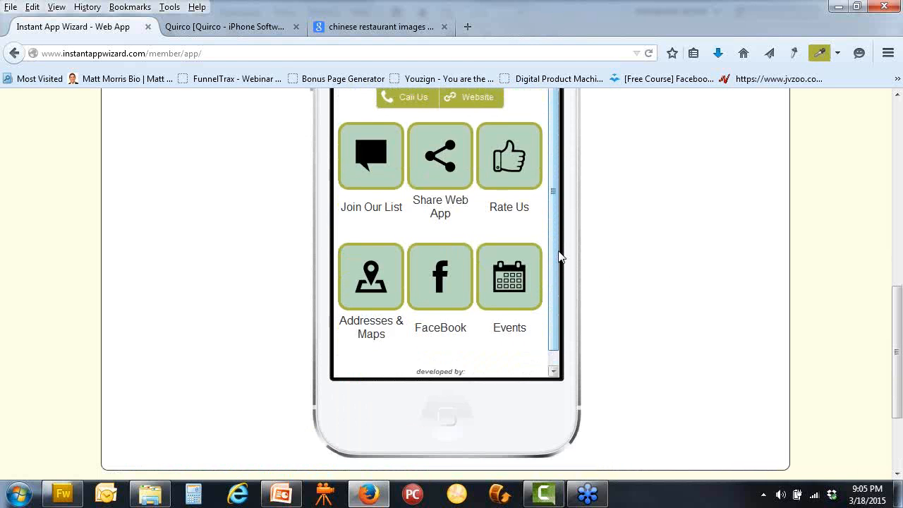
pyautogui.scroll(2, 559, 258)
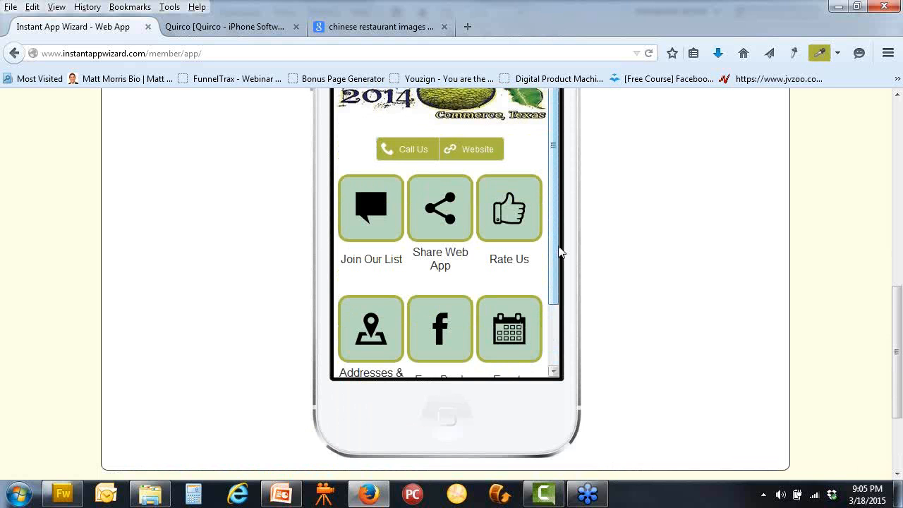